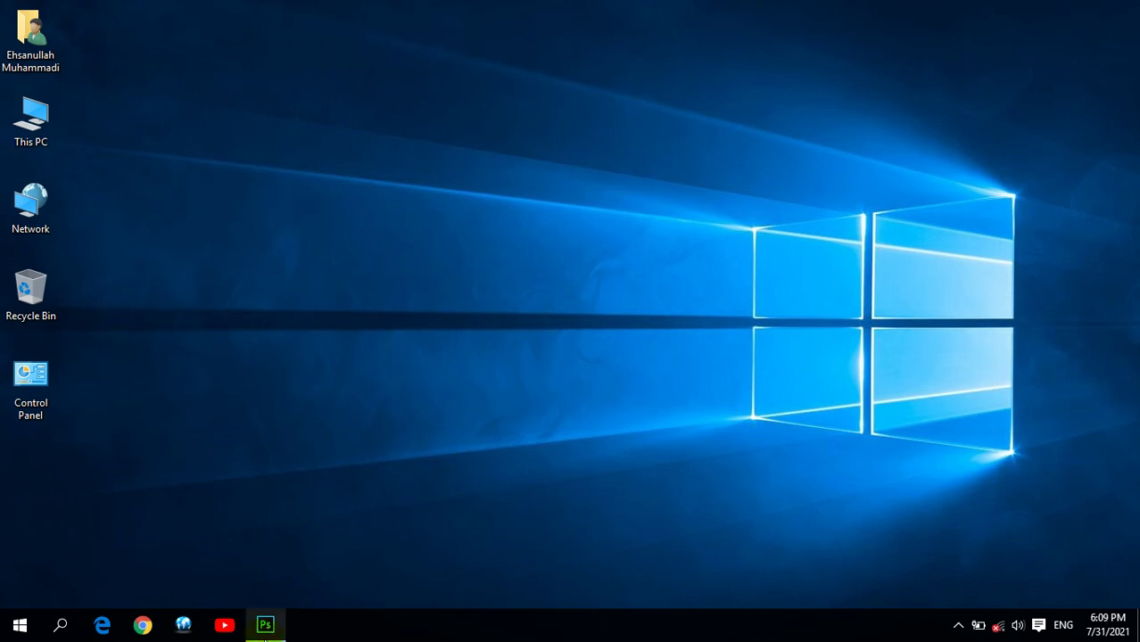
Step: Bring Photoshop to the front, make the ordinary Brush Tool active, and dismiss the spyware notification
click(265, 628)
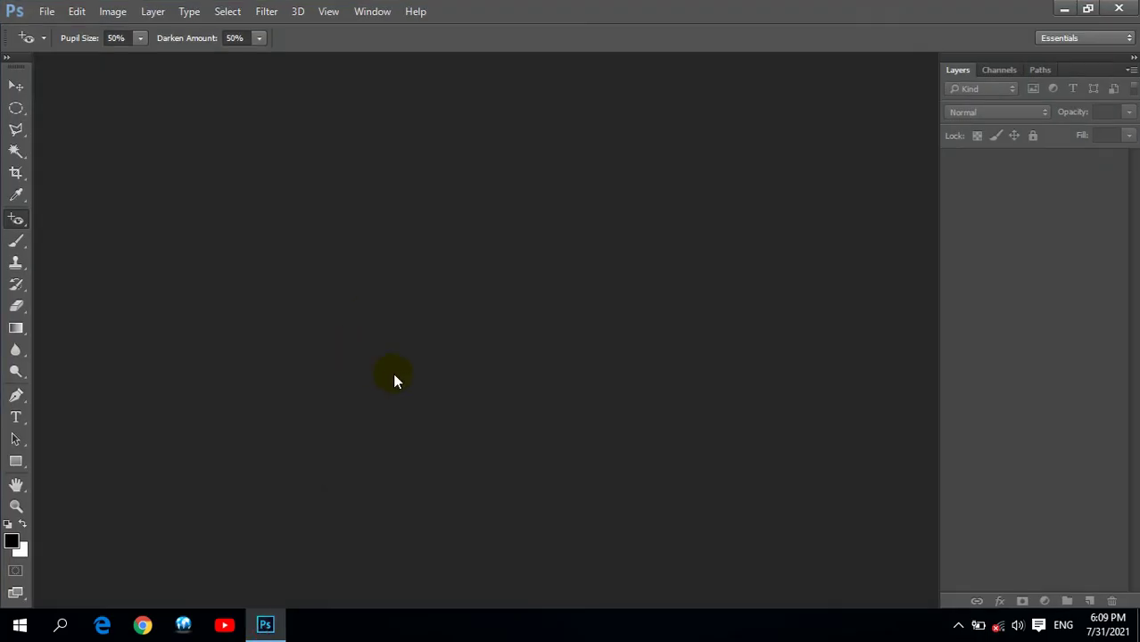
right_click(29, 212)
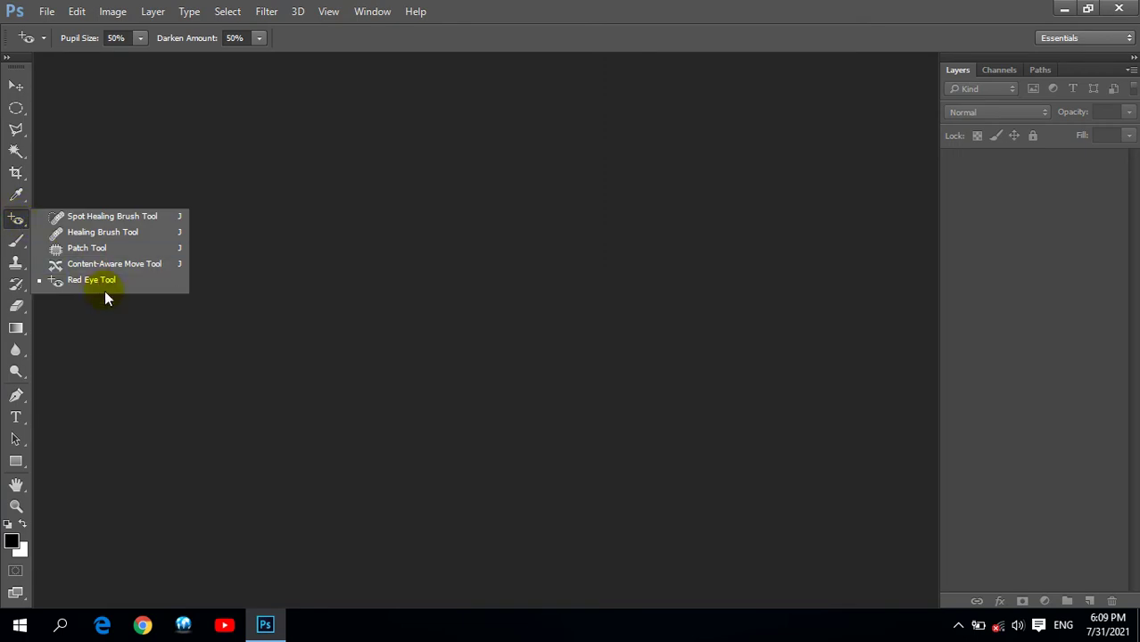
click(82, 217)
right_click(18, 240)
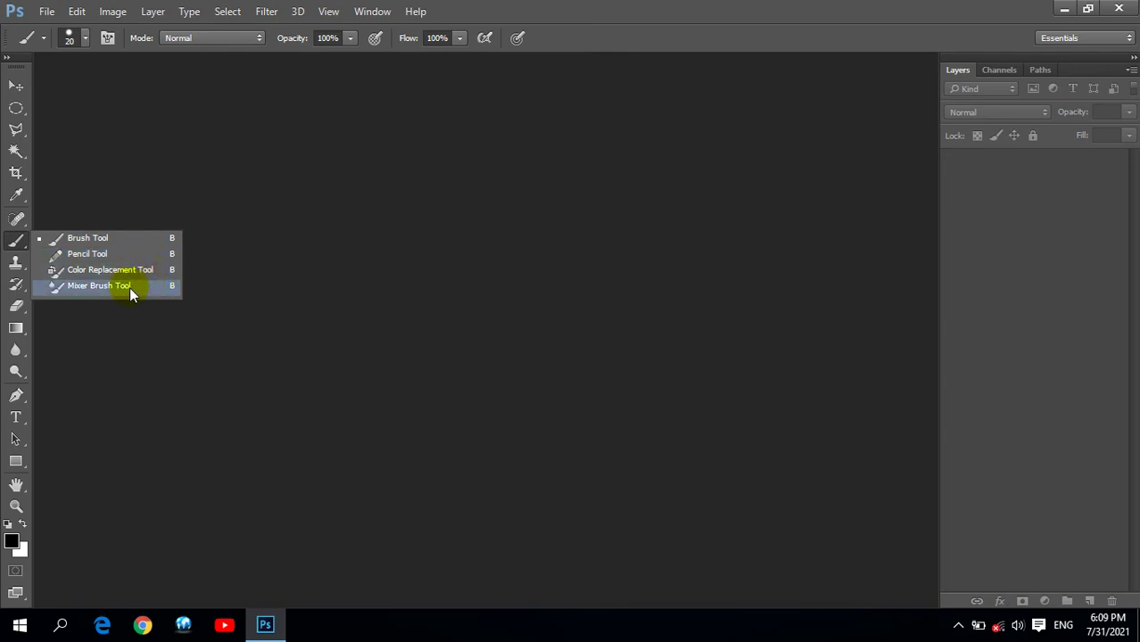
click(105, 178)
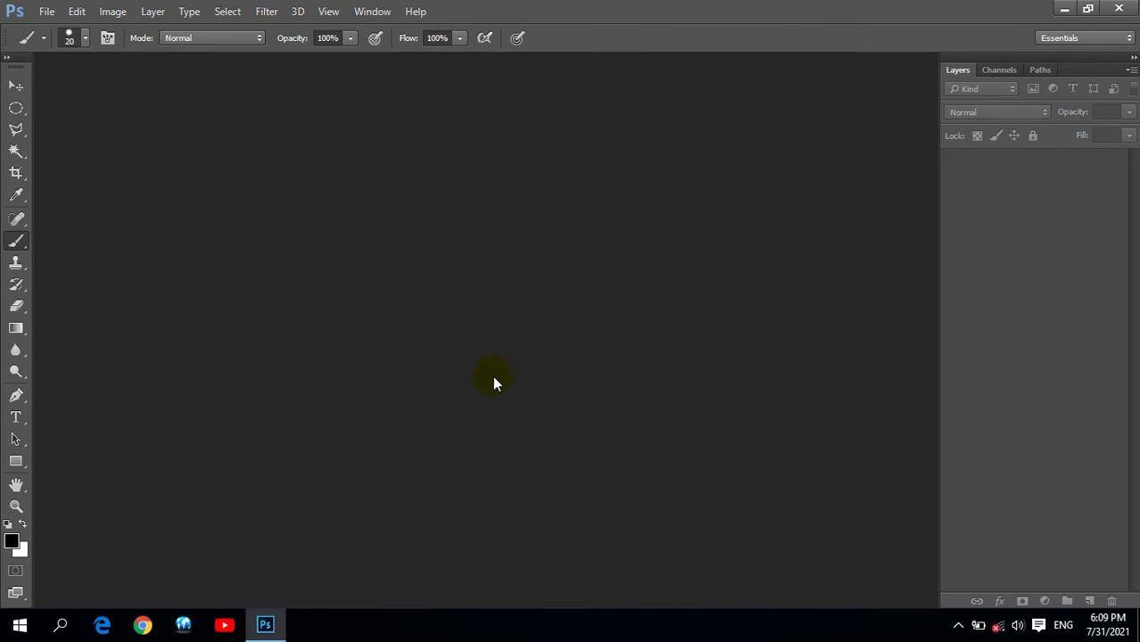
click(228, 11)
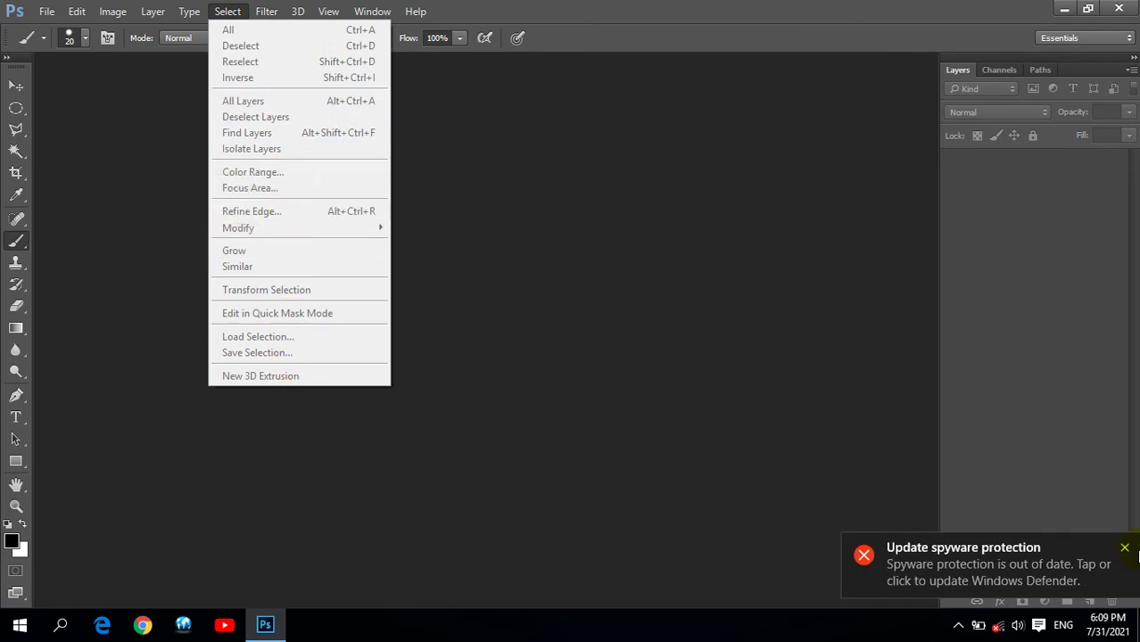
click(1123, 552)
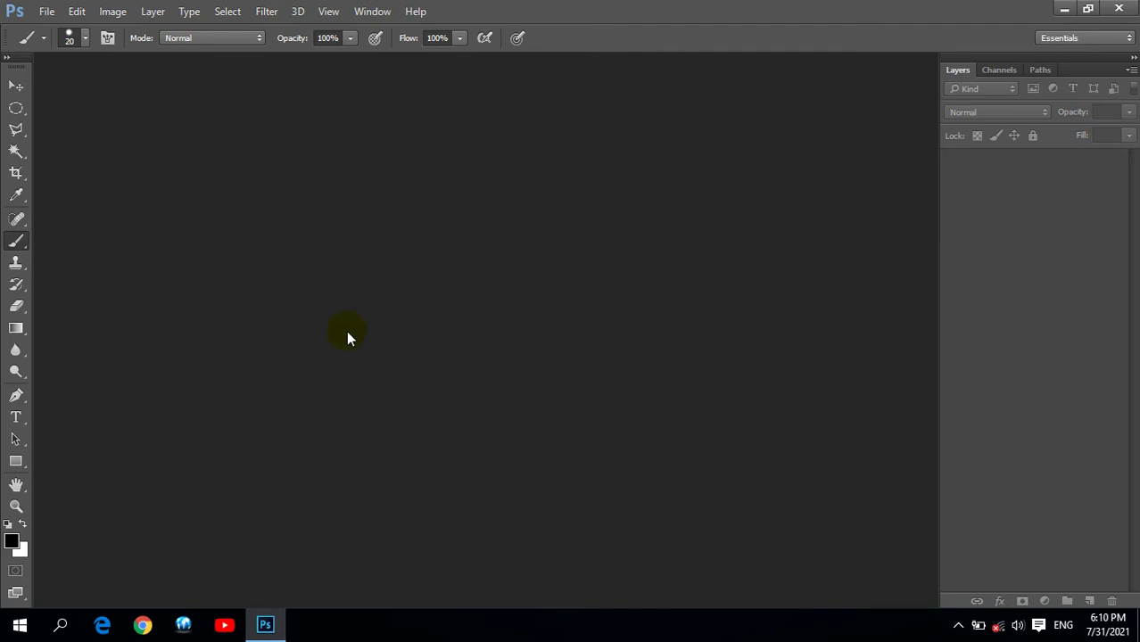
Step: Create a new white 1024 × 768 px document at 300 pixels/inch
click(48, 11)
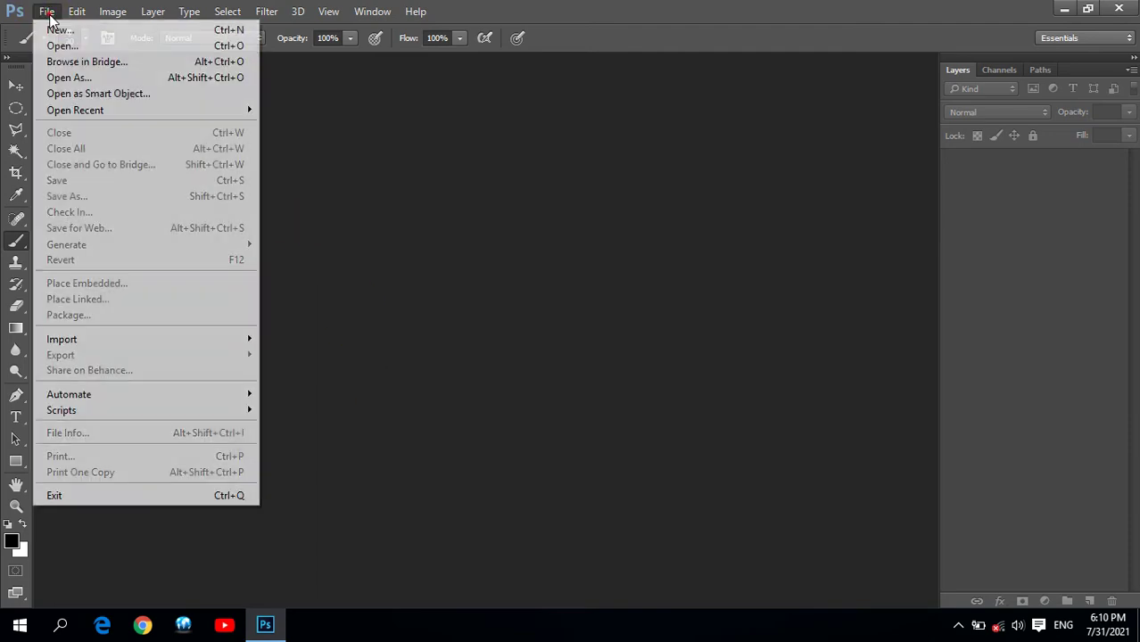
click(50, 29)
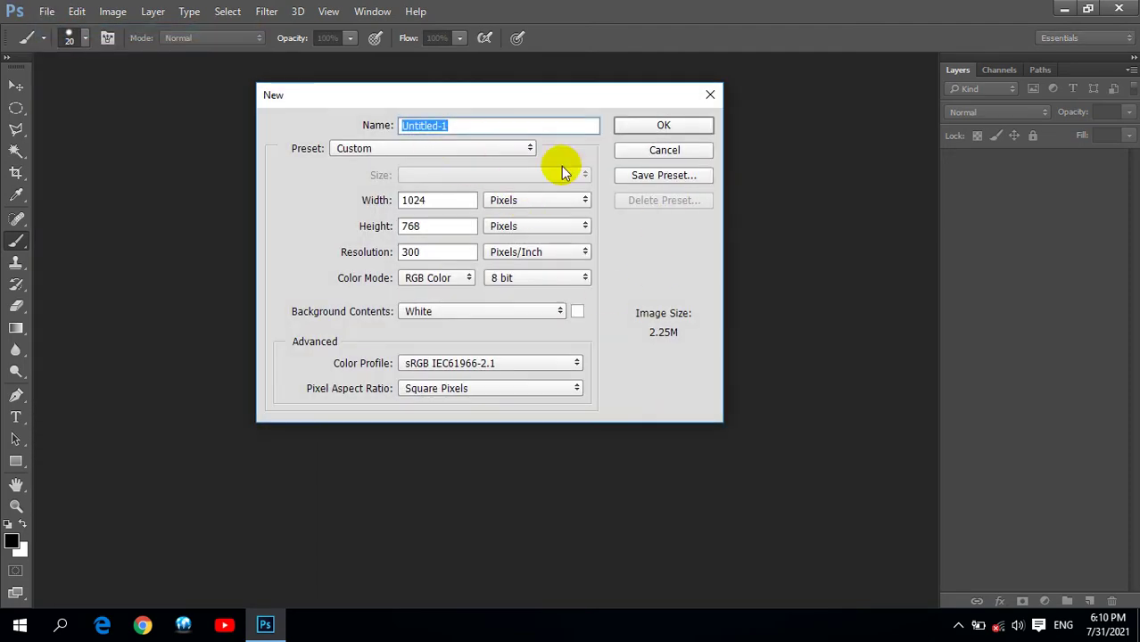
double_click(445, 200)
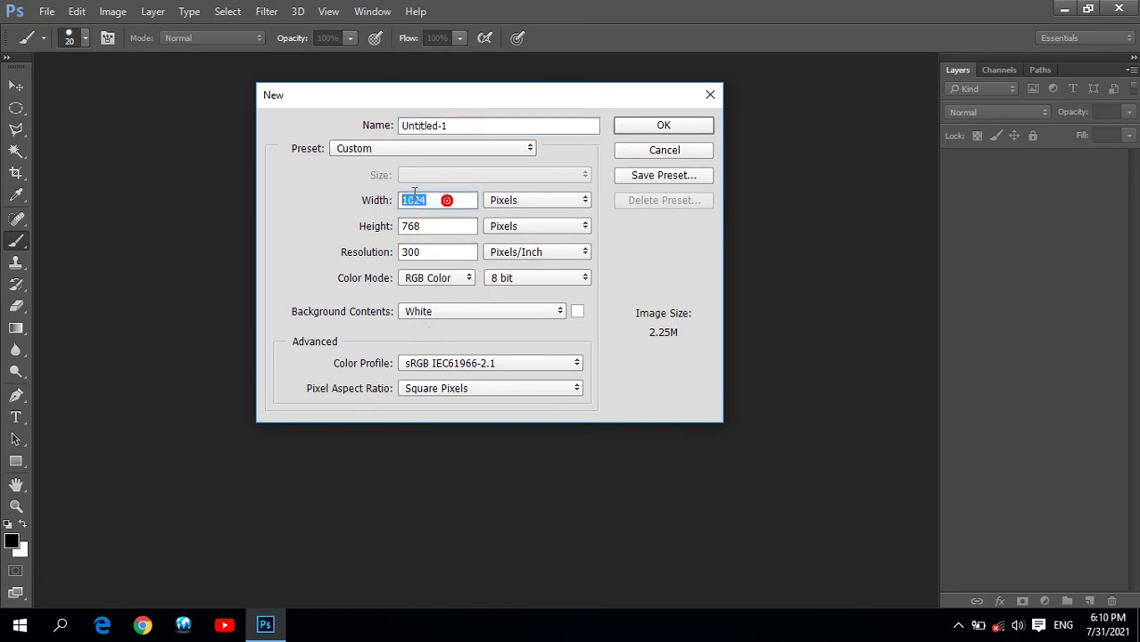
double_click(436, 226)
double_click(446, 252)
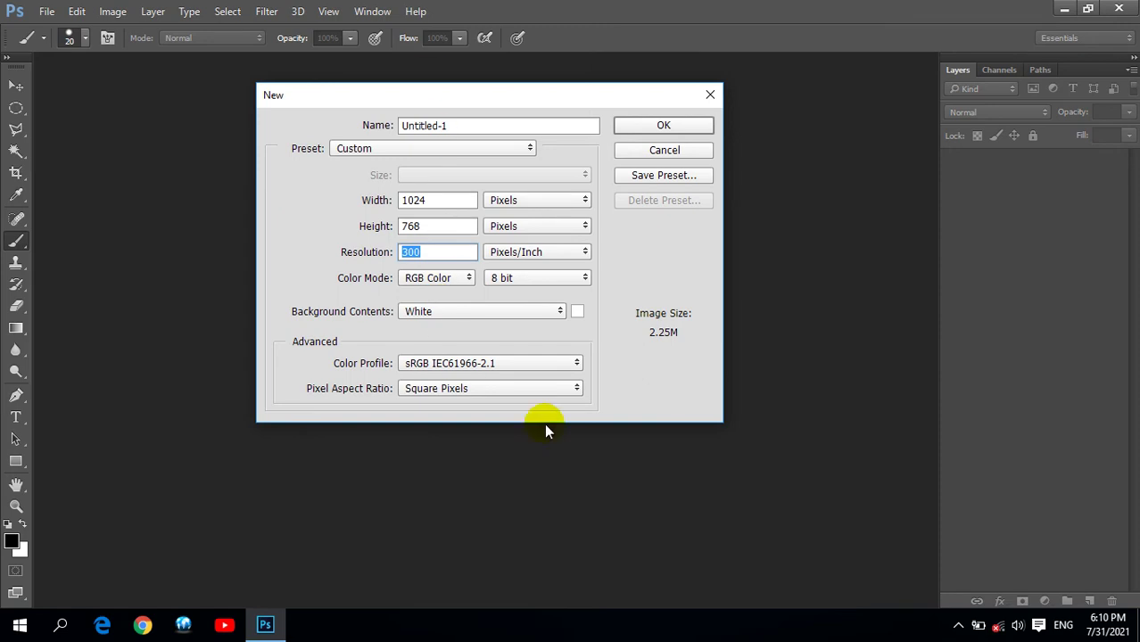
click(664, 128)
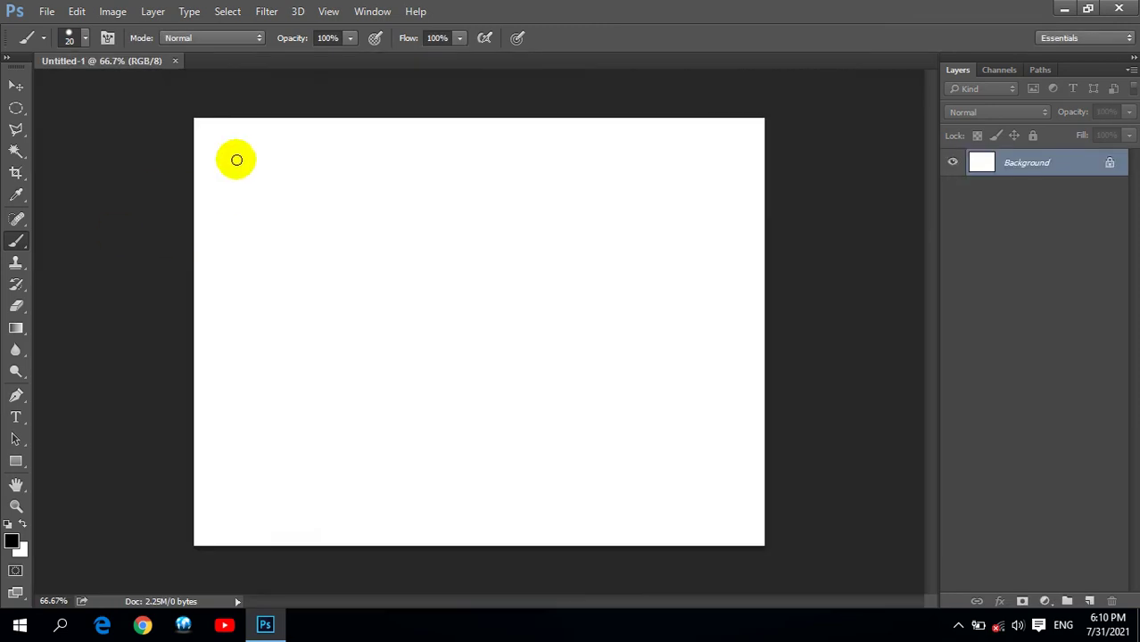
Step: Float Untitled-1 in its own window and zoom it to Fit Screen
mouse_move(139, 64)
mouse_down()
mouse_move(201, 105)
mouse_move(174, 73)
mouse_up()
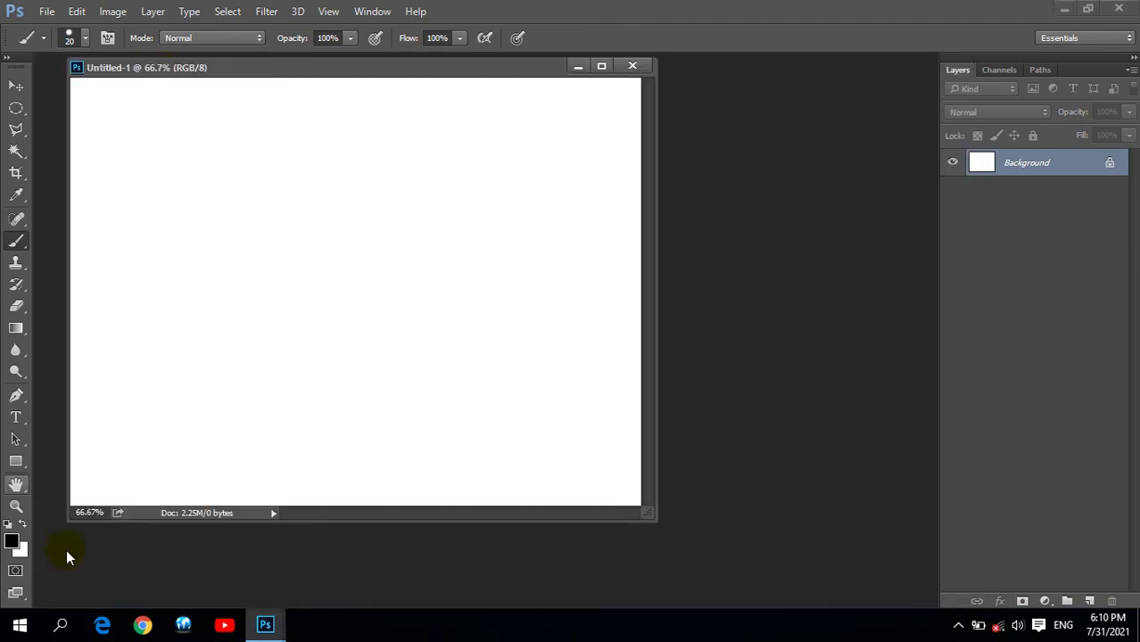
click(16, 506)
click(479, 38)
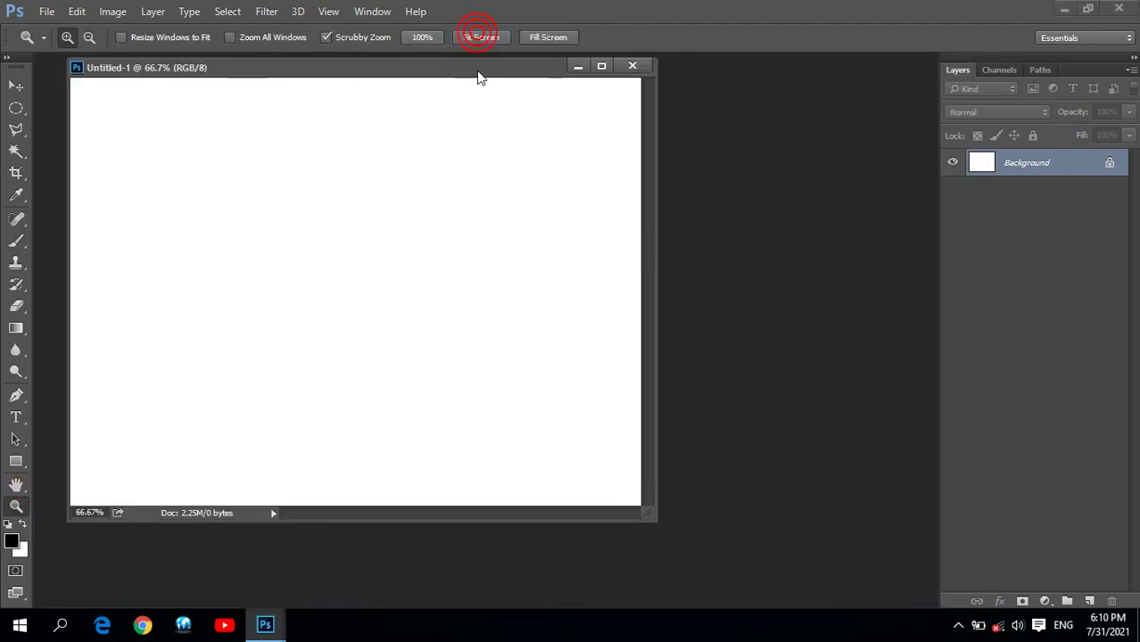
click(518, 67)
drag(553, 71, 546, 77)
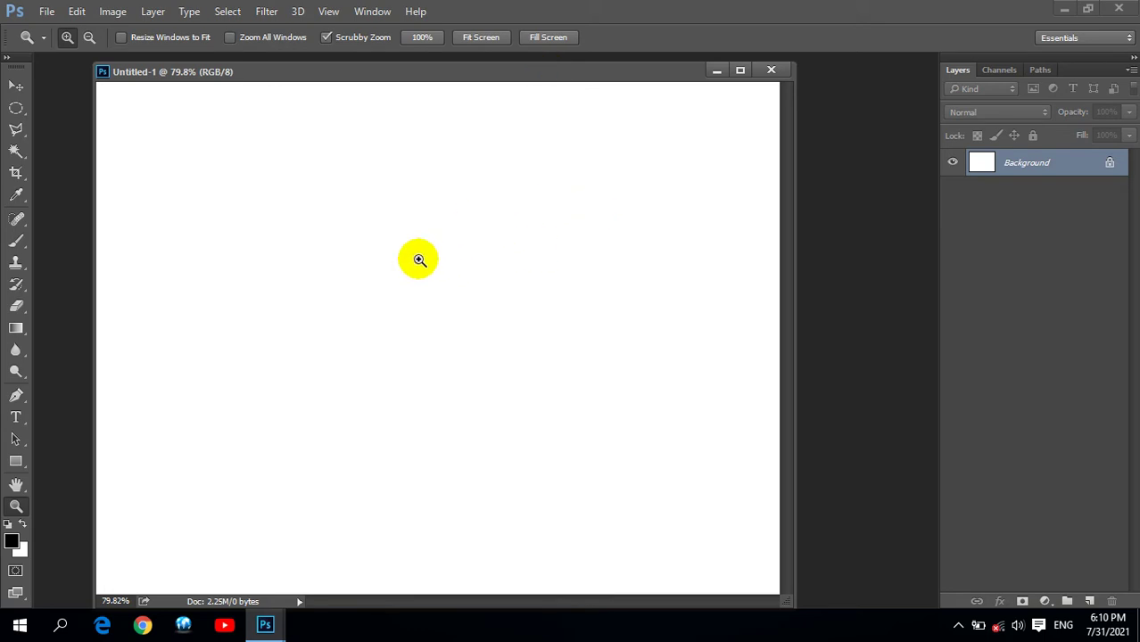
click(15, 241)
Step: Choose the Brush Tool with the 74 px leaf-shaped brush tip
right_click(15, 240)
click(61, 233)
click(85, 37)
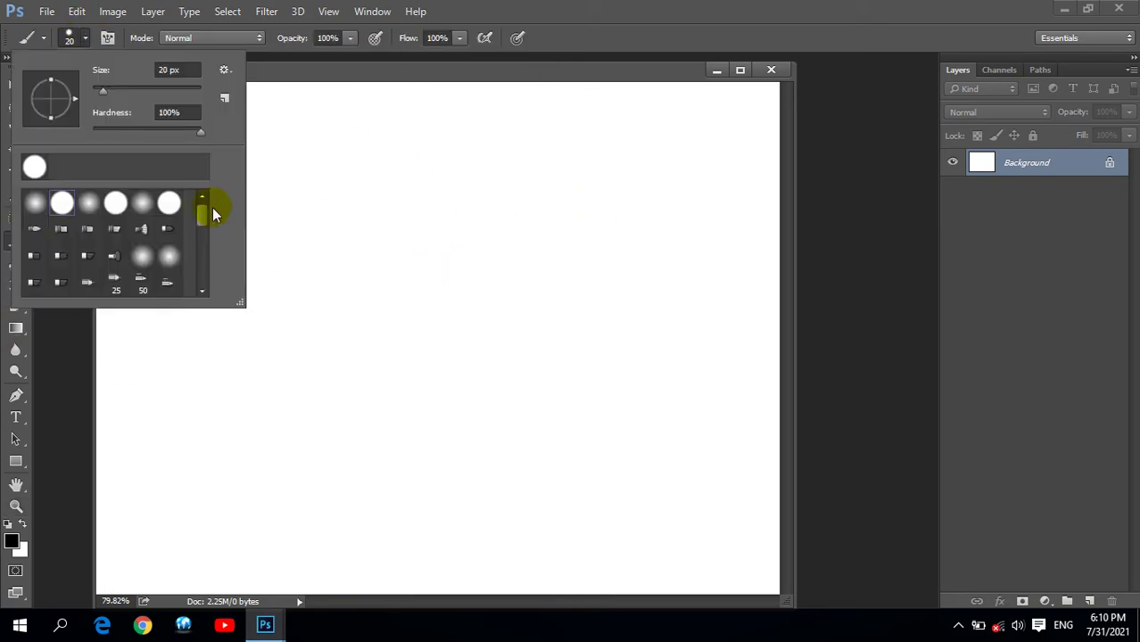
drag(201, 210, 206, 262)
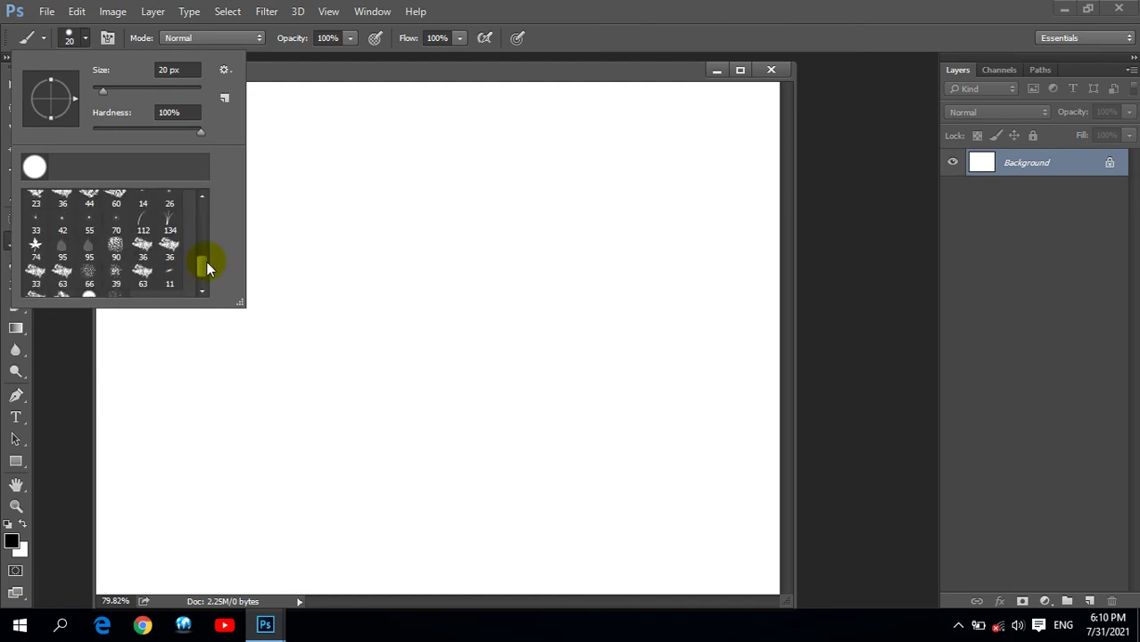
double_click(37, 250)
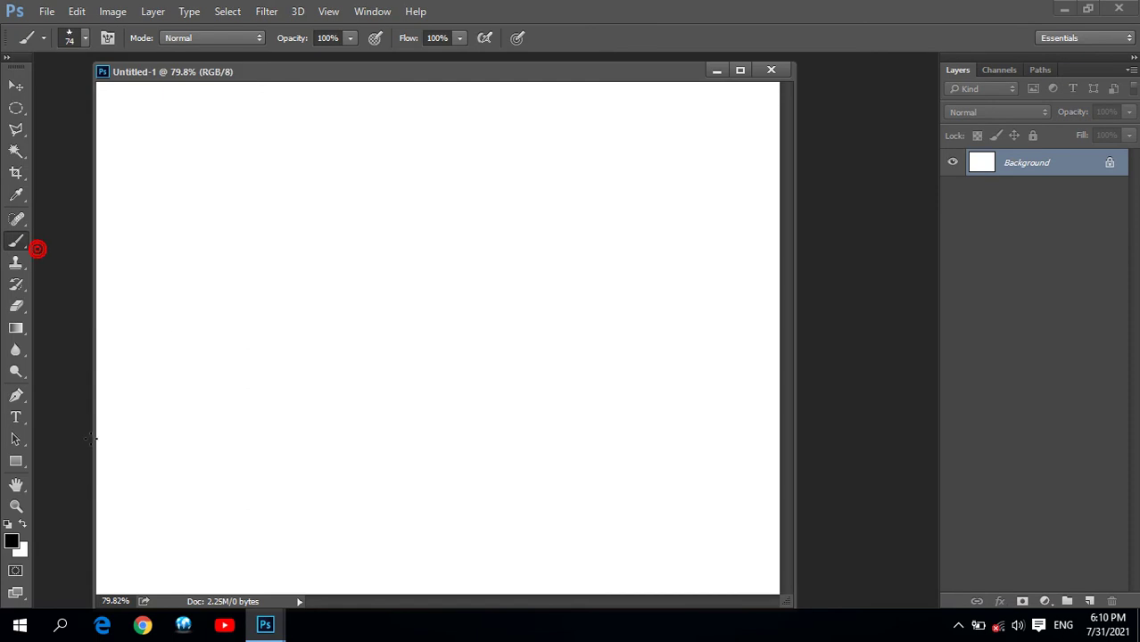
Step: Set the foreground colour to bright green
click(16, 543)
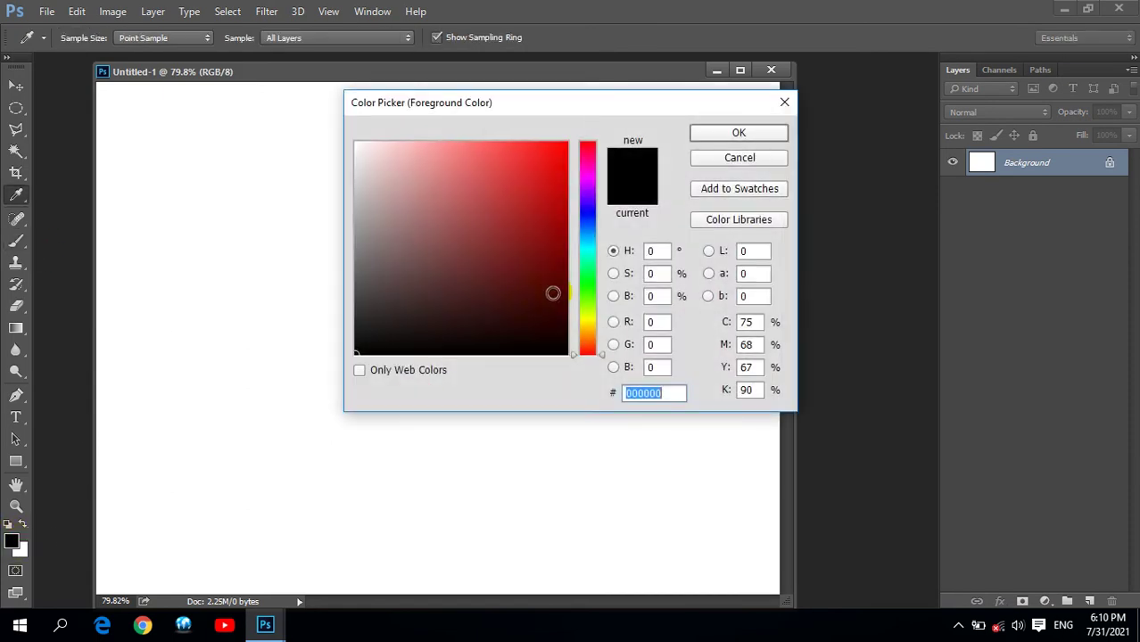
click(585, 277)
click(545, 159)
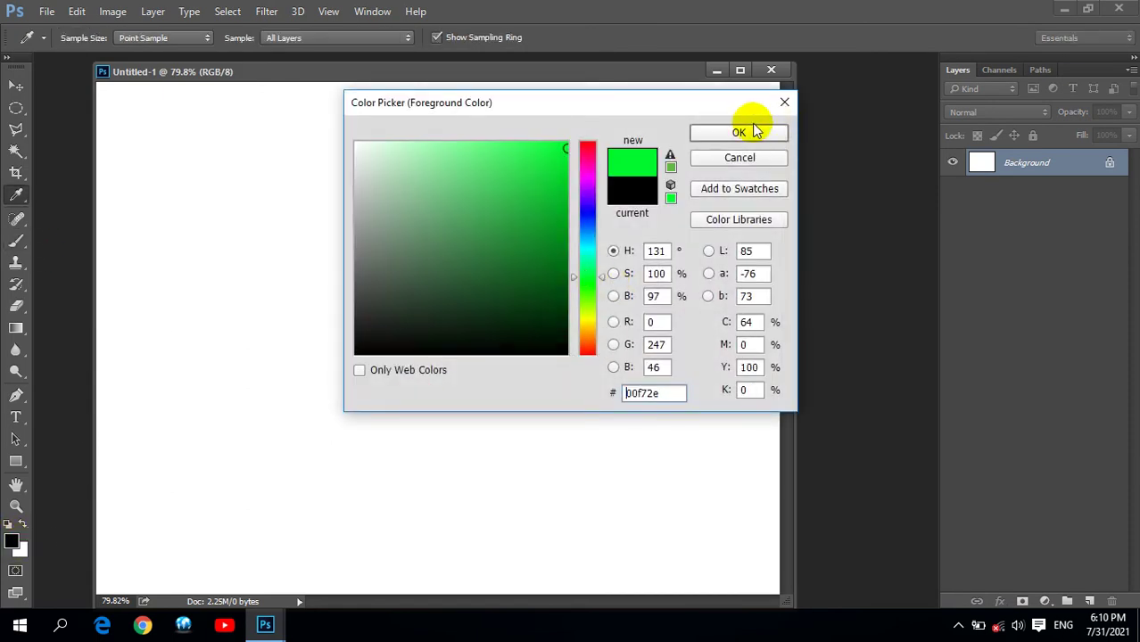
click(739, 132)
Step: Stamp green leaves across the canvas in several brush sizes
click(143, 191)
click(273, 188)
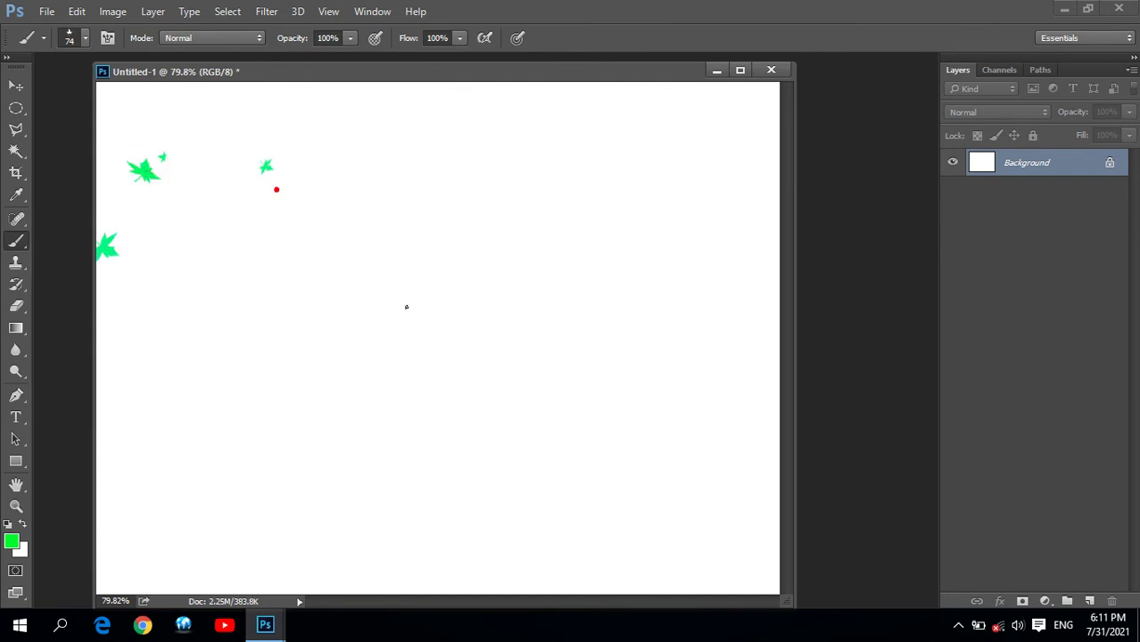
click(473, 223)
click(300, 285)
key(bracketright)
key(bracketright)
key(bracketright)
key(bracketright)
key(bracketright)
key(bracketright)
click(593, 268)
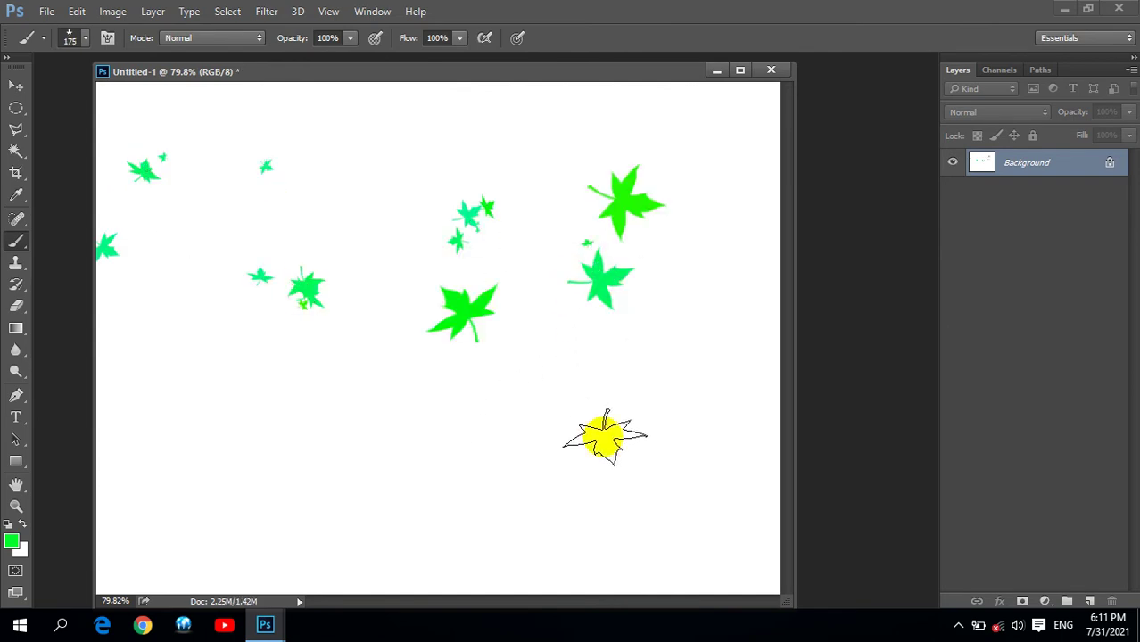
key(bracketleft)
key(bracketleft)
key(bracketleft)
click(510, 389)
click(563, 403)
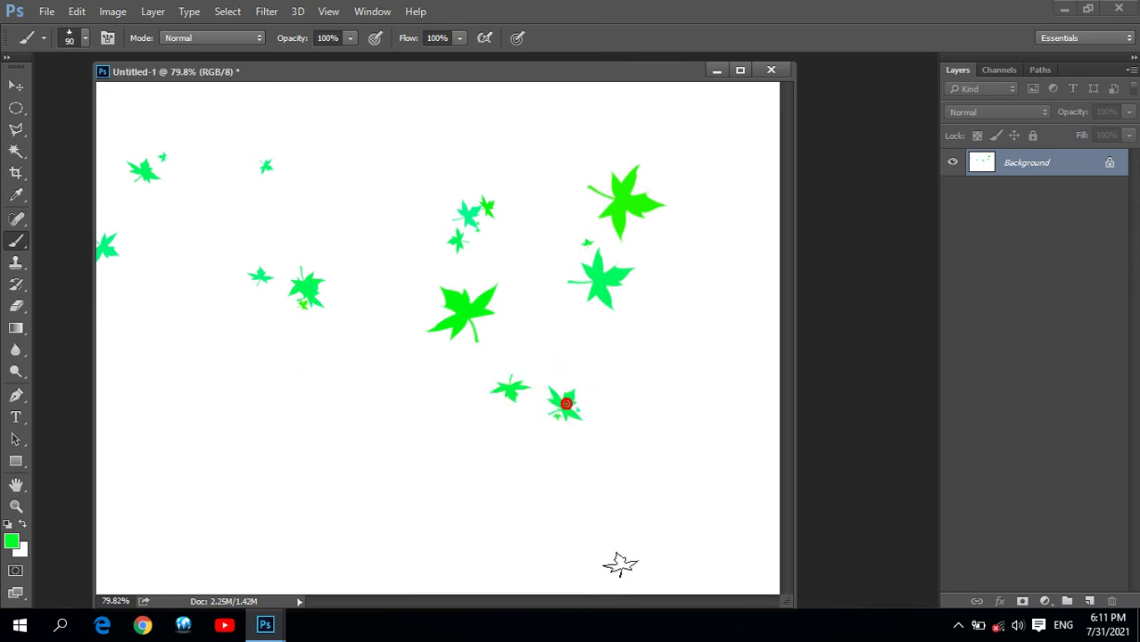
Step: Set the foreground colour to bright magenta
click(12, 541)
click(587, 151)
click(587, 173)
click(549, 147)
click(739, 133)
Step: Paint magenta leaves around the canvas, then undo the last few stamps
drag(374, 99, 410, 205)
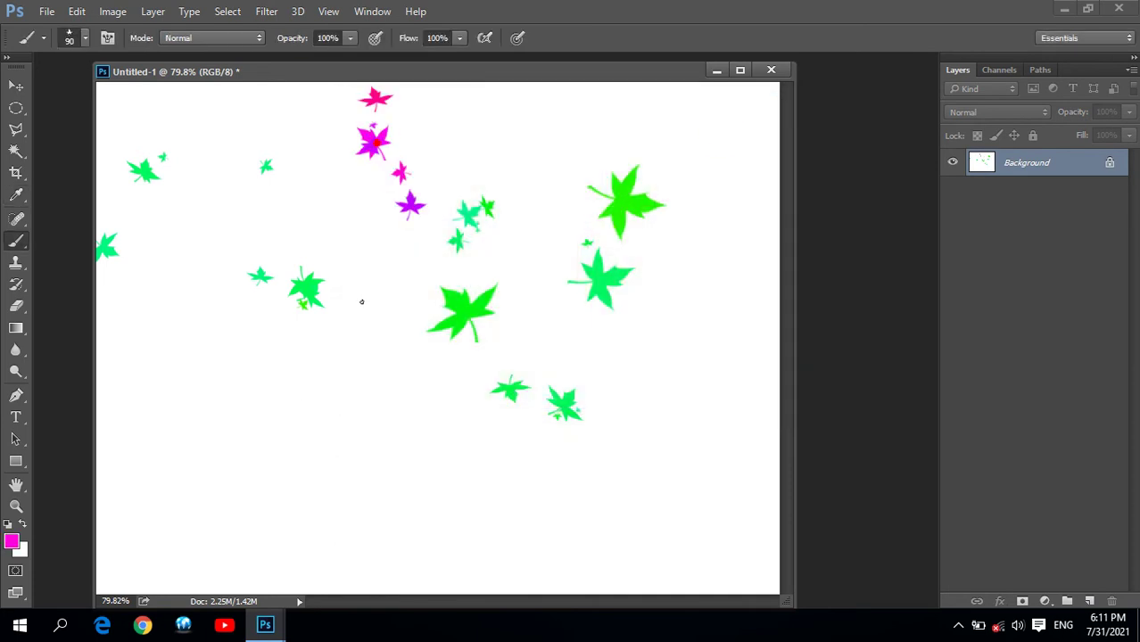
drag(207, 474, 308, 424)
drag(438, 433, 516, 465)
click(721, 364)
drag(726, 551, 552, 537)
drag(304, 369, 181, 401)
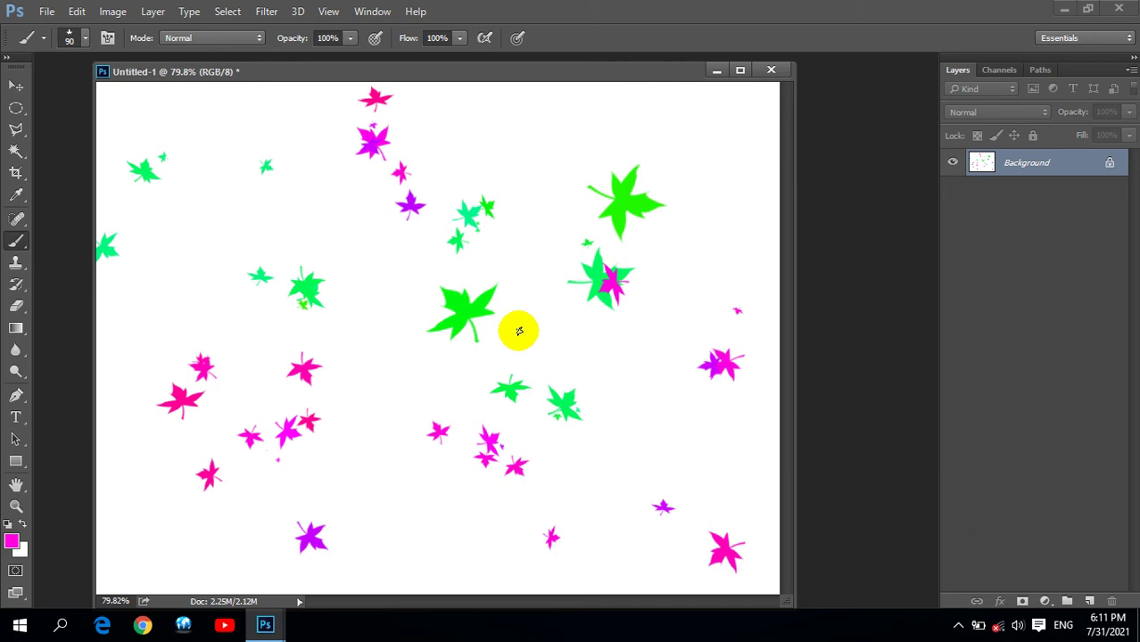
key(ctrl+alt+z)
key(ctrl+alt+z)
key(ctrl+alt+z)
key(ctrl+alt+z)
key(ctrl+alt+z)
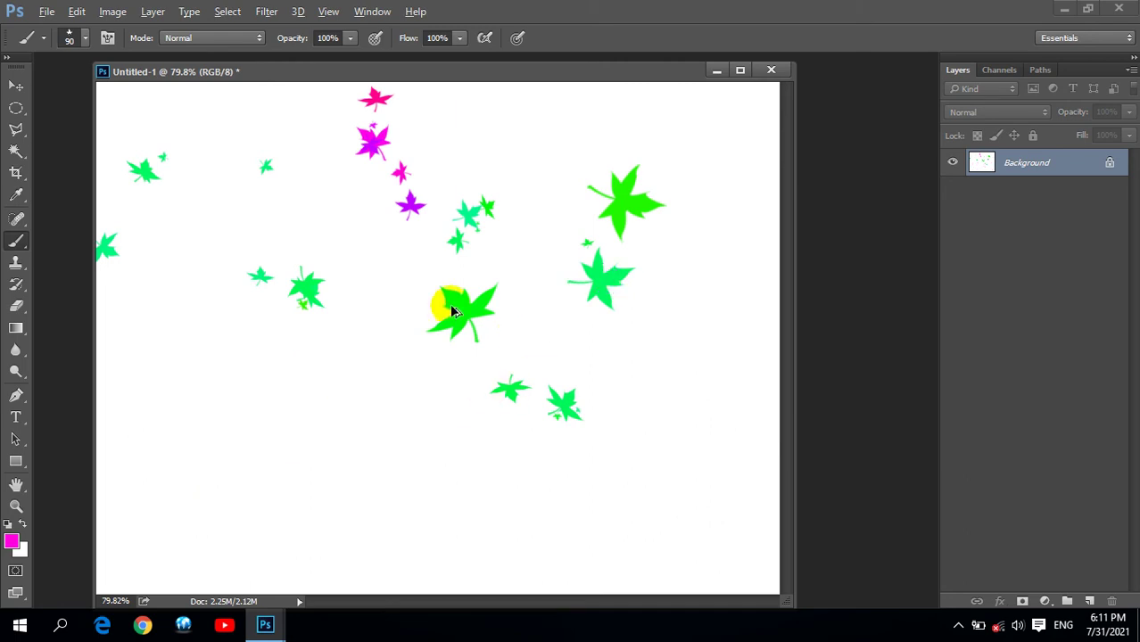
key(ctrl+alt+z)
key(ctrl+alt+z)
key(ctrl+alt+z)
key(ctrl+alt+z)
key(ctrl+alt+z)
key(ctrl+alt+z)
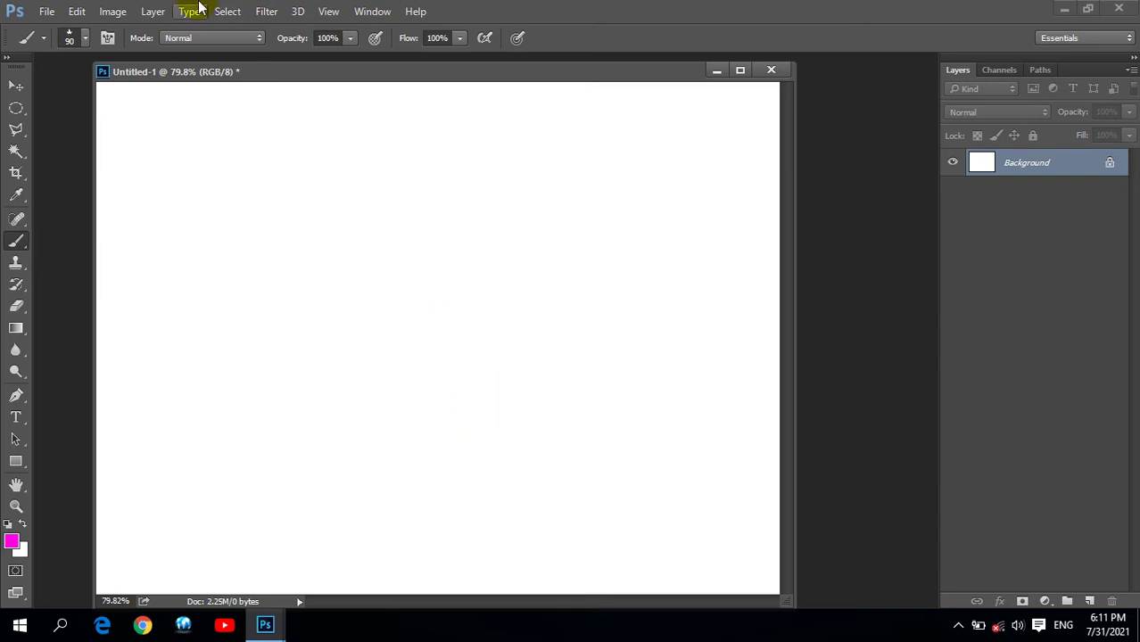
Step: Select the whole canvas and add a new empty layer named Border
click(227, 10)
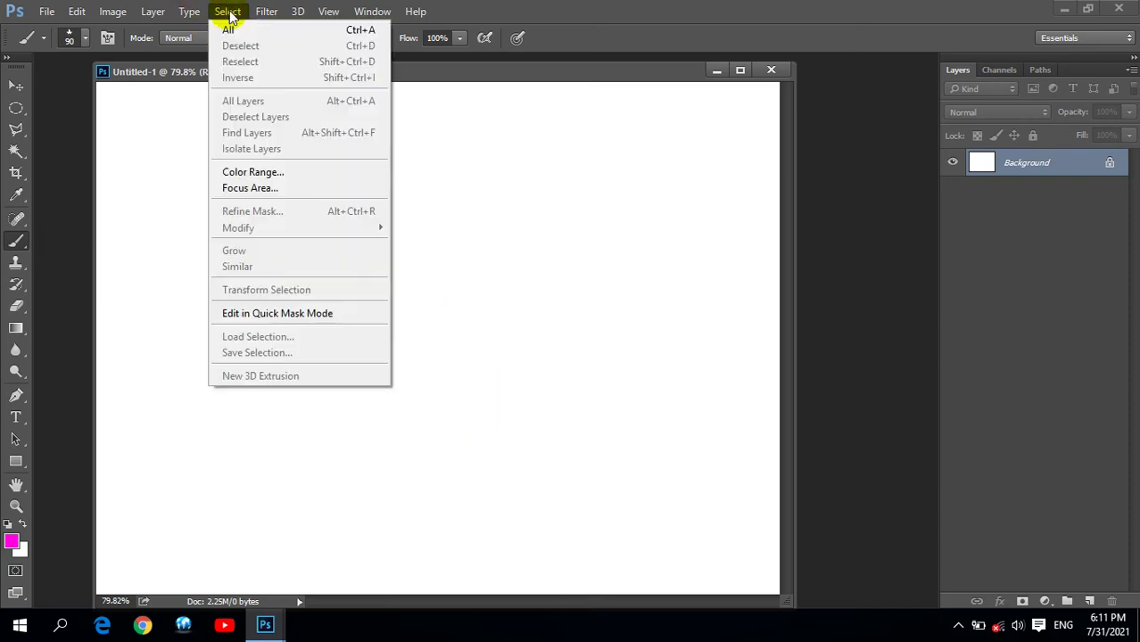
click(238, 32)
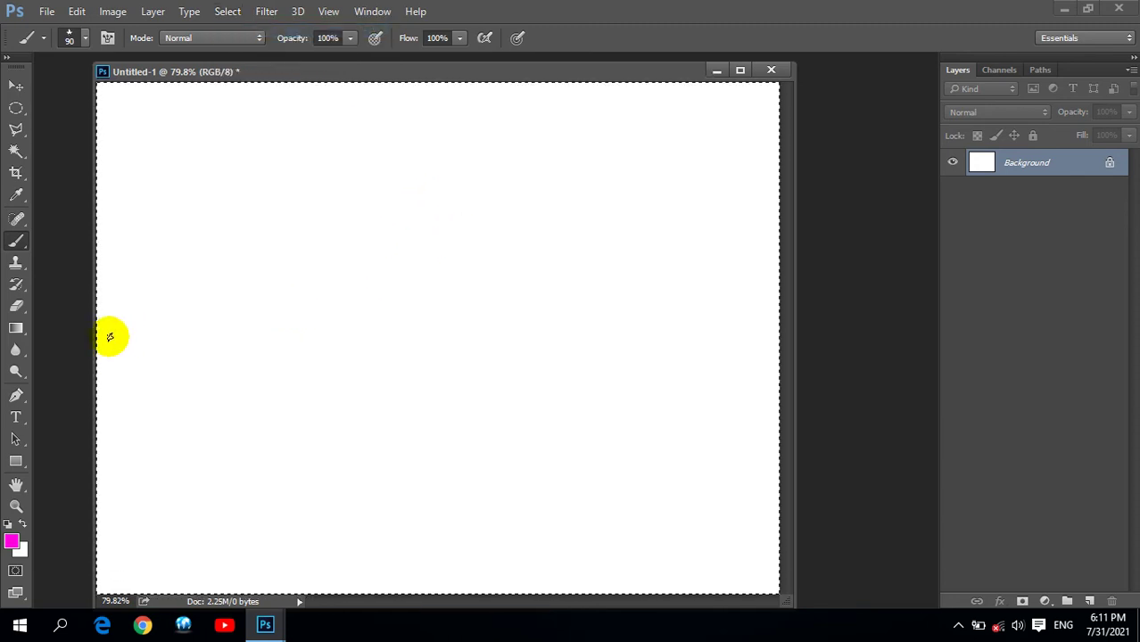
click(1088, 602)
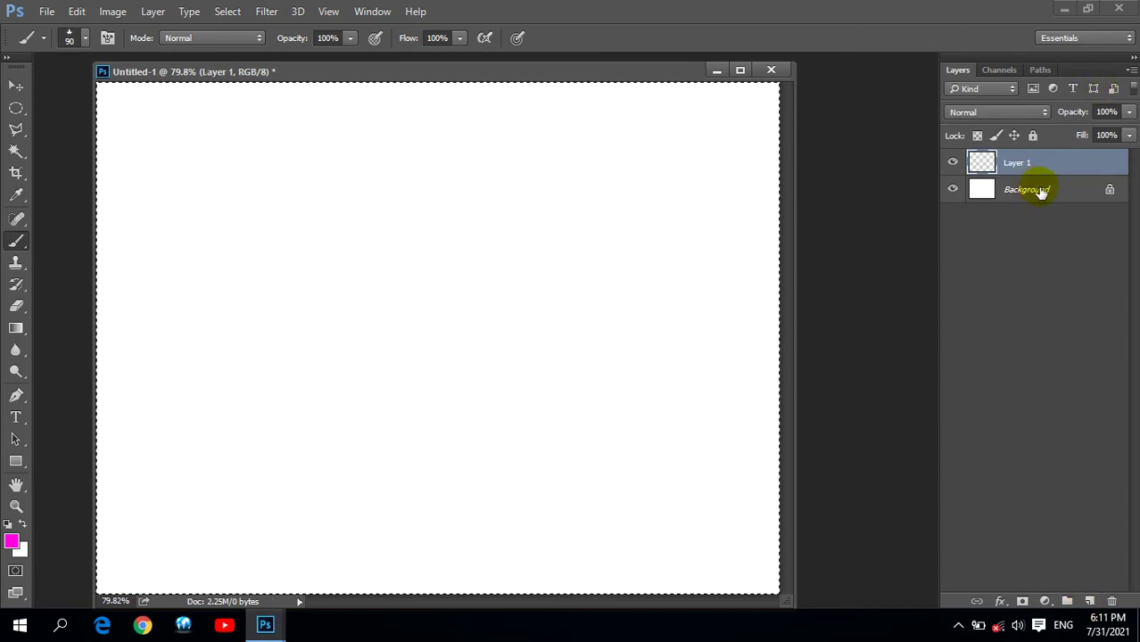
double_click(1017, 163)
text(V)
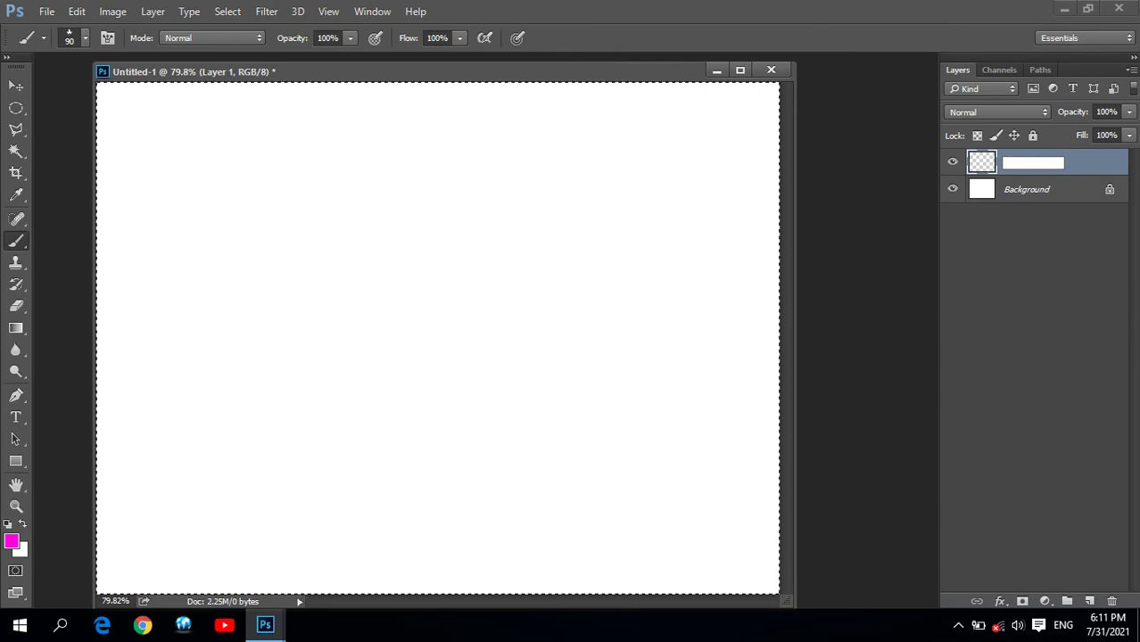
text(Border)
key(Return)
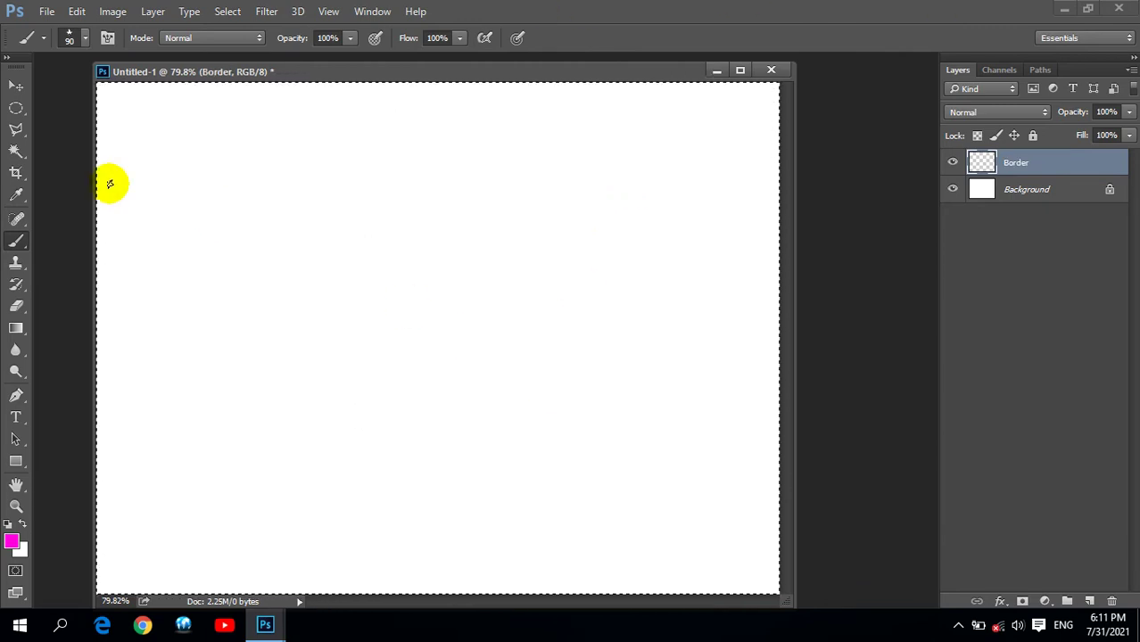
click(16, 85)
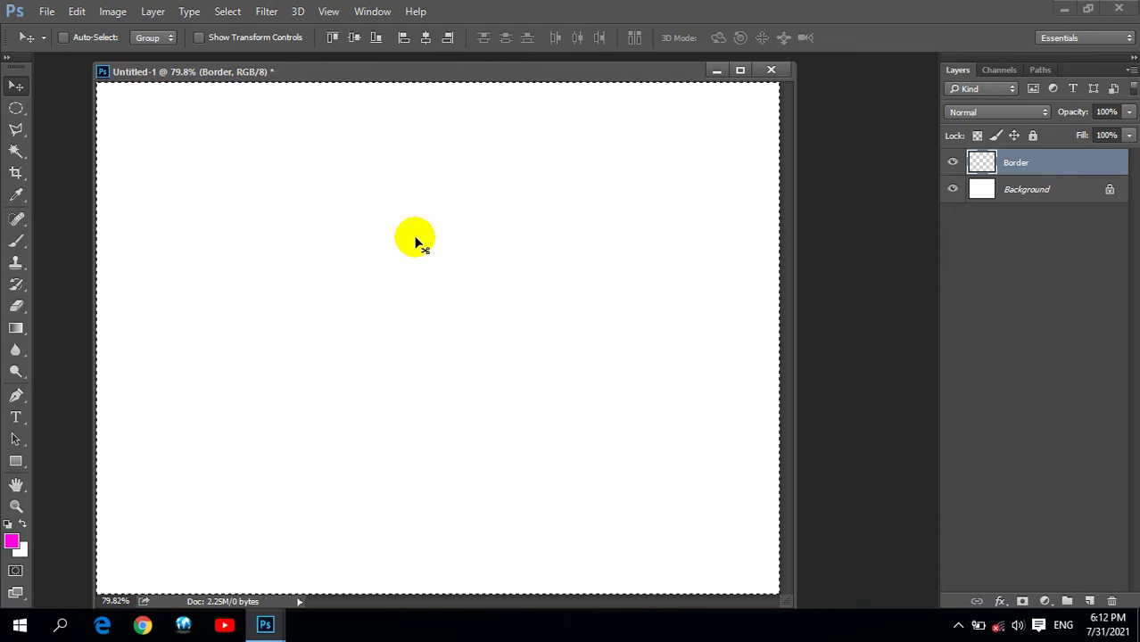
click(77, 11)
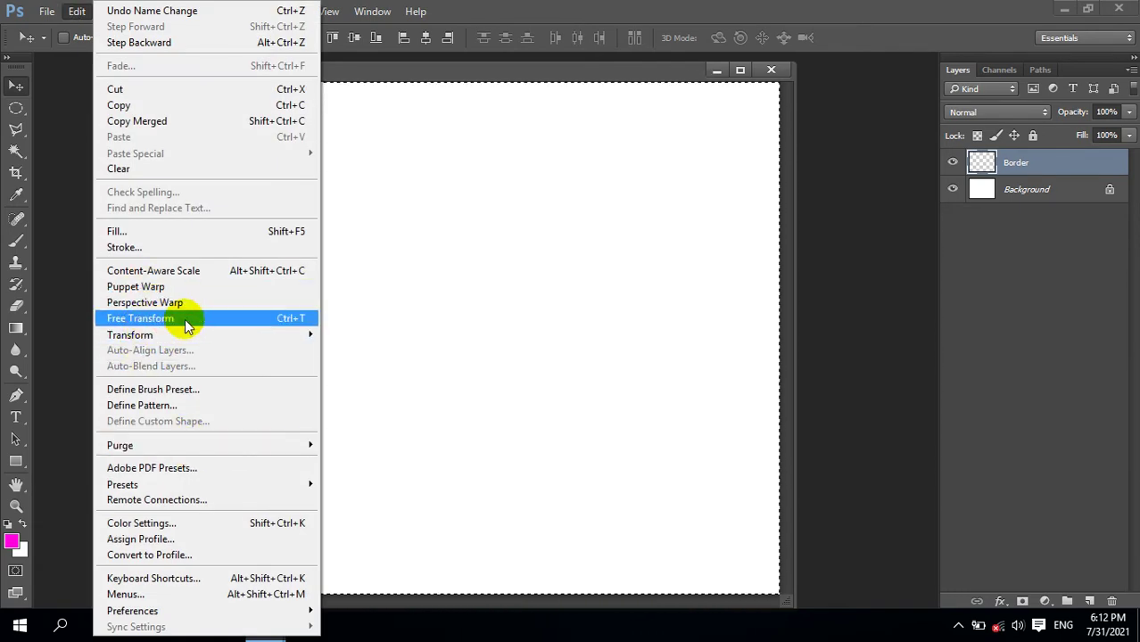
click(574, 5)
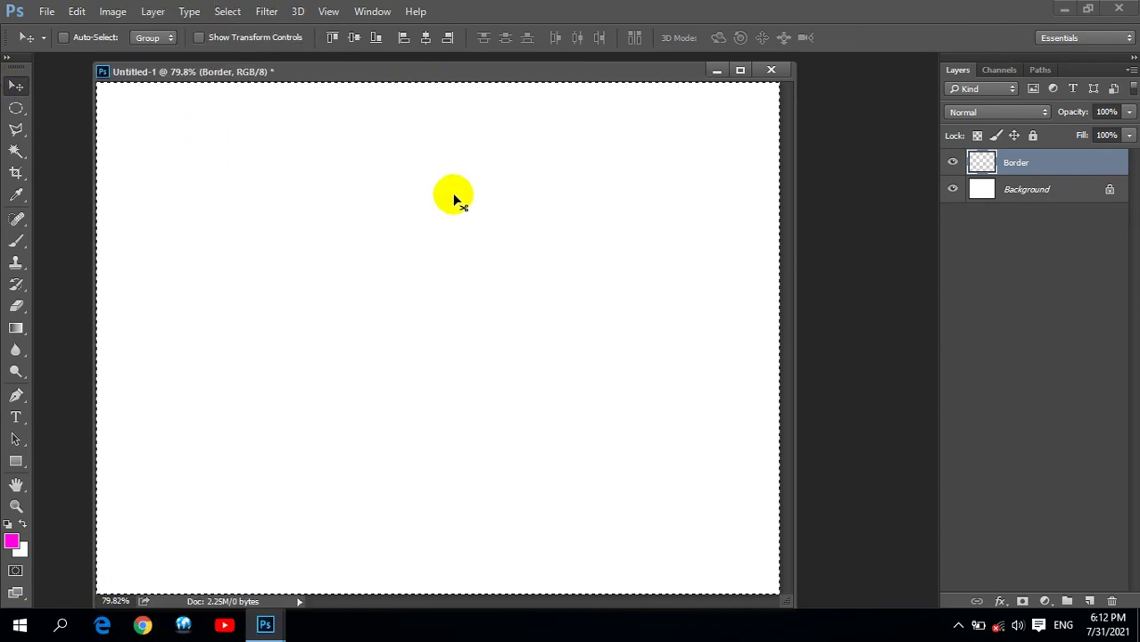
click(218, 12)
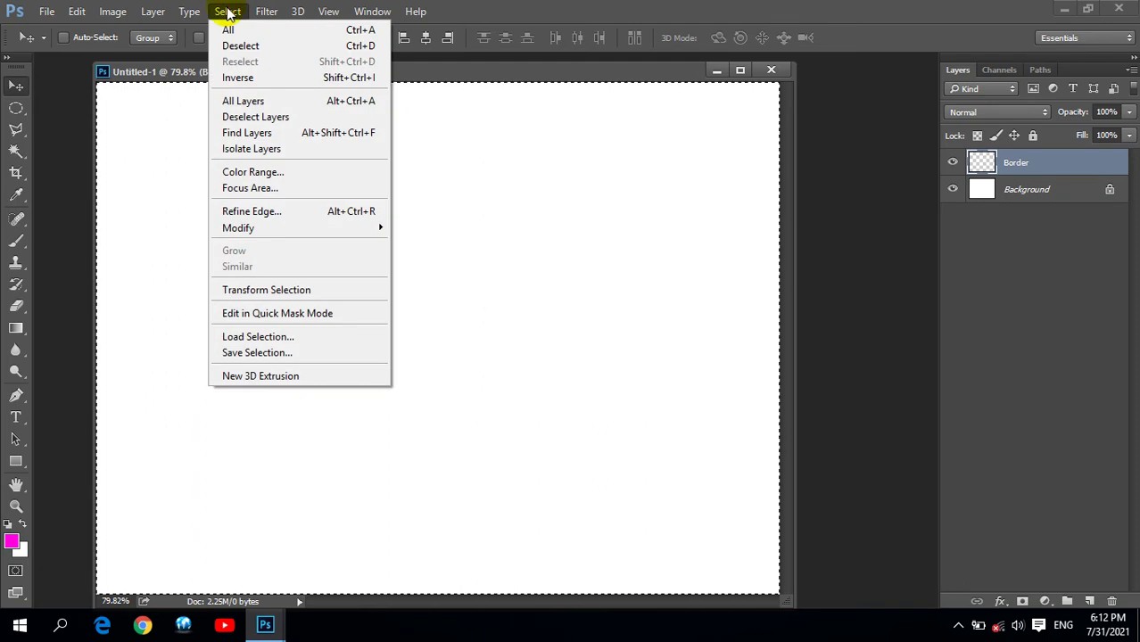
click(241, 294)
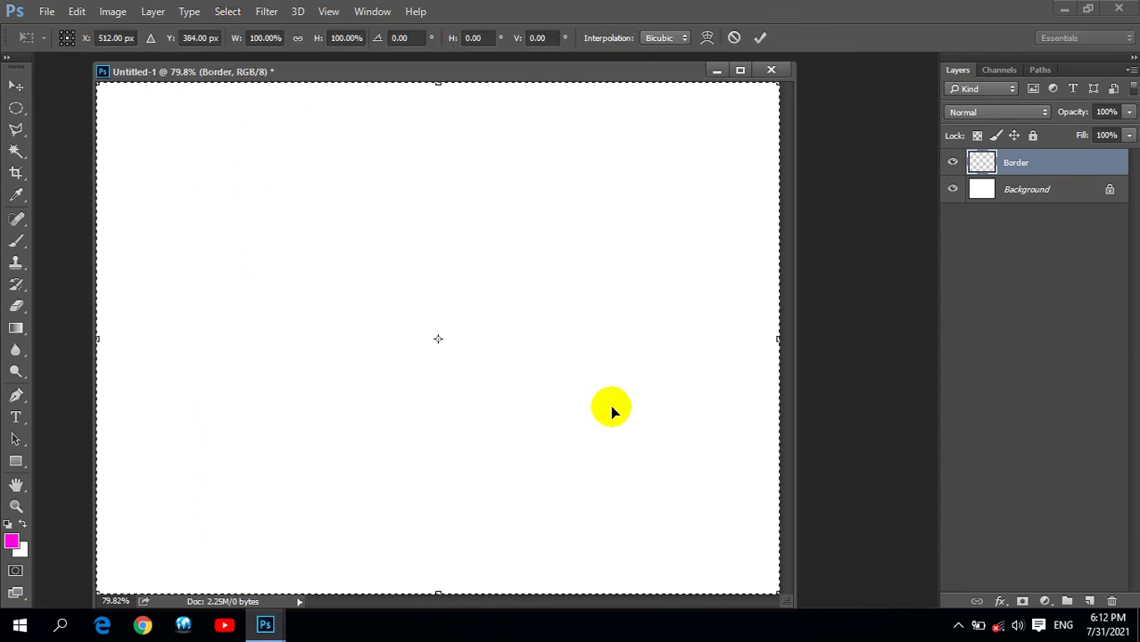
key(Return)
key(ctrl+d)
Step: Open the smiling portrait JPG from the Indian Wallpapers folder
double_click(864, 126)
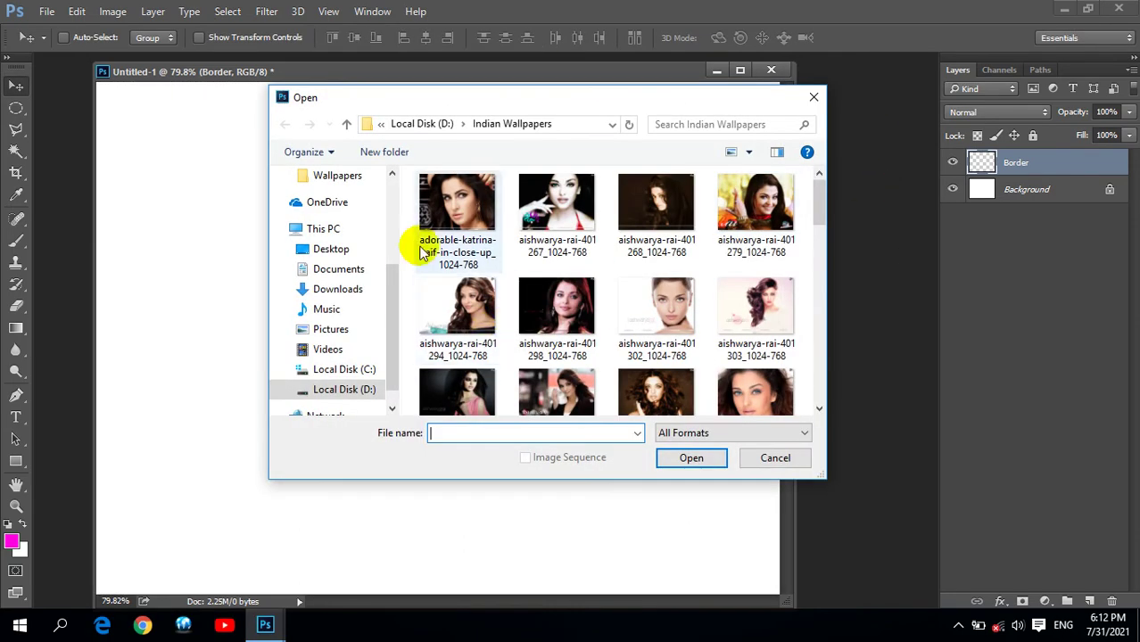
click(755, 205)
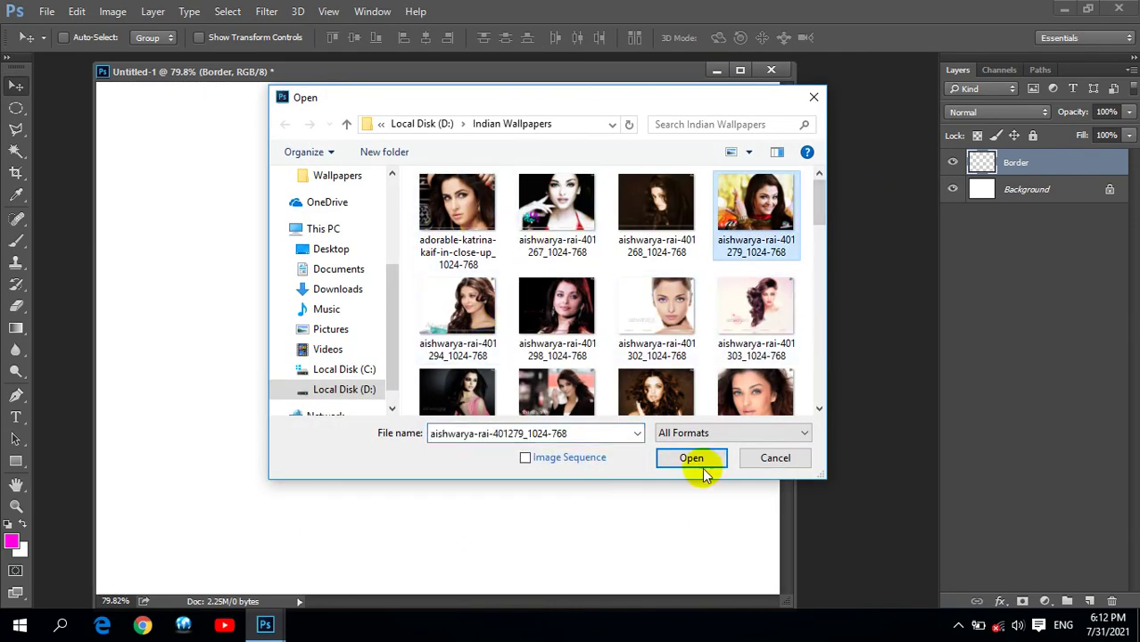
click(693, 458)
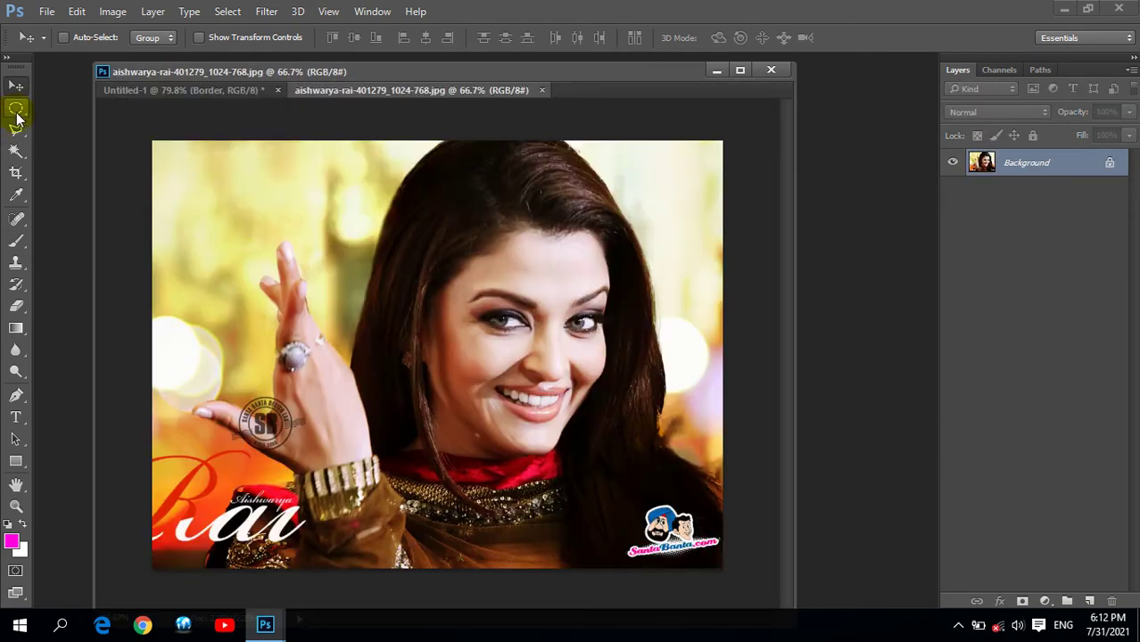
Step: Marquee-select the woman's face, try squashing it with Free Transform, then undo it
right_click(15, 107)
click(78, 110)
drag(351, 141, 679, 488)
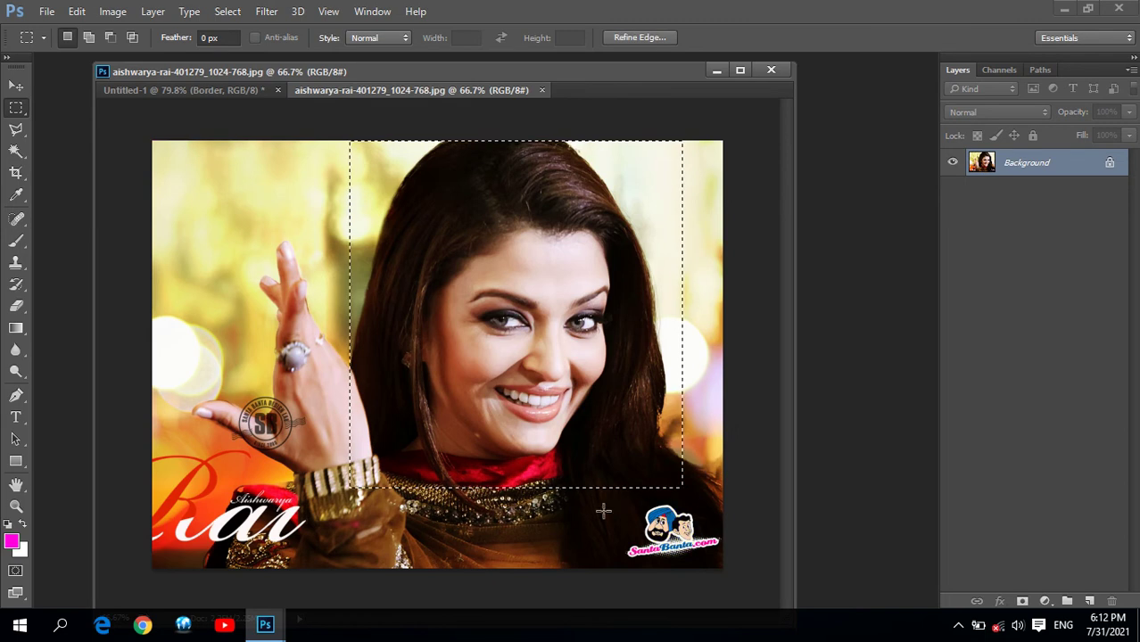
key(ctrl+t)
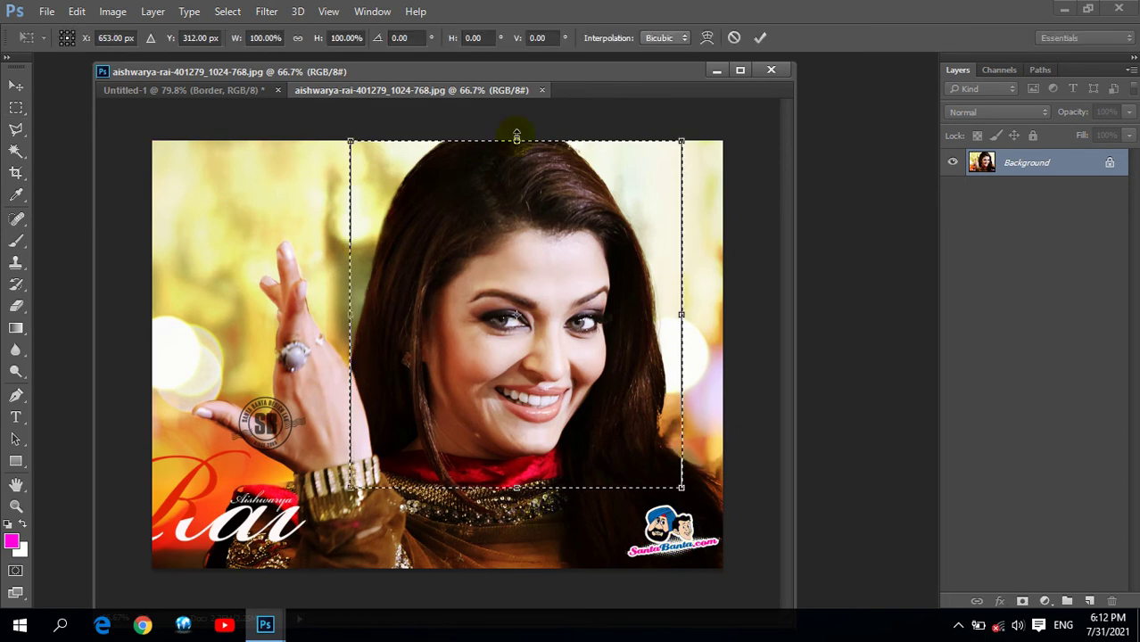
drag(516, 141, 508, 299)
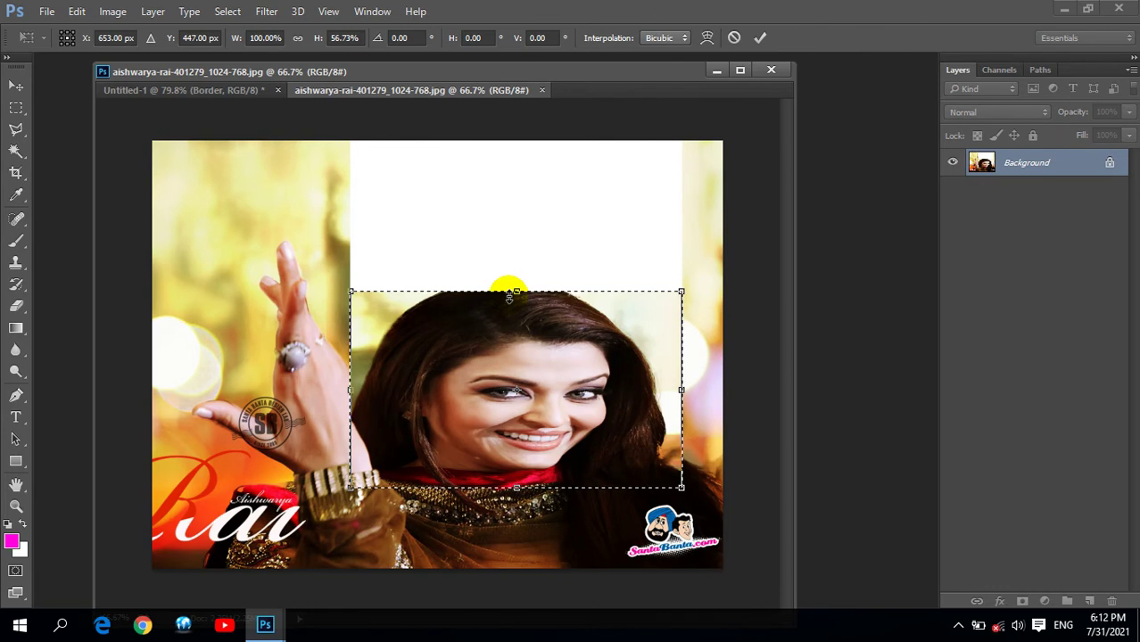
key(Return)
key(ctrl+z)
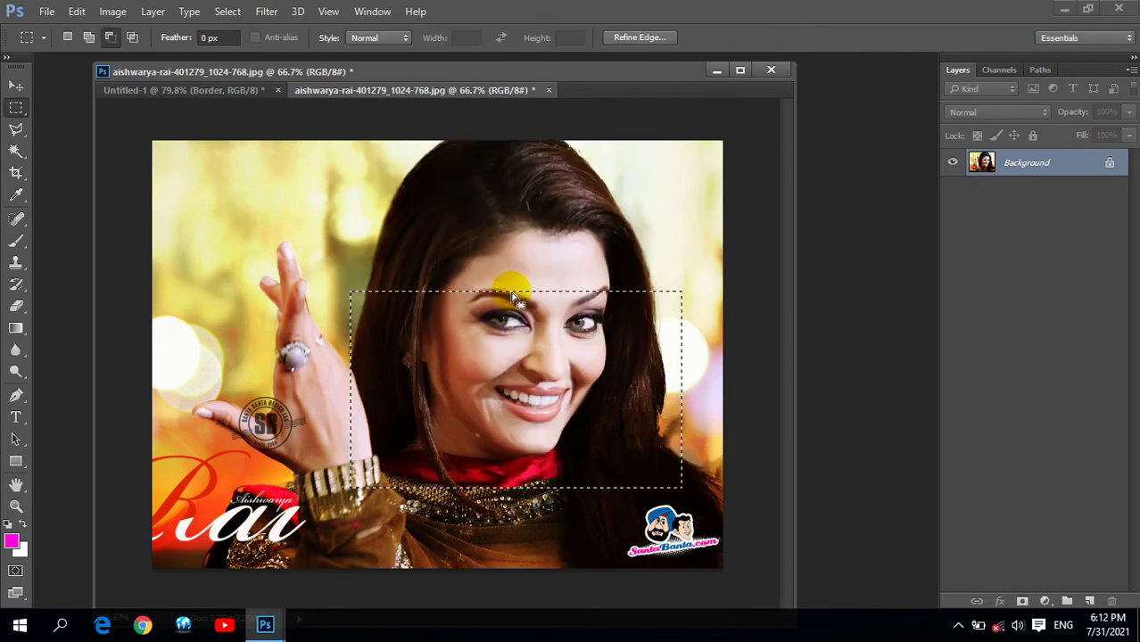
Step: Narrow the face selection with Transform Selection, commit it, then deselect
click(227, 12)
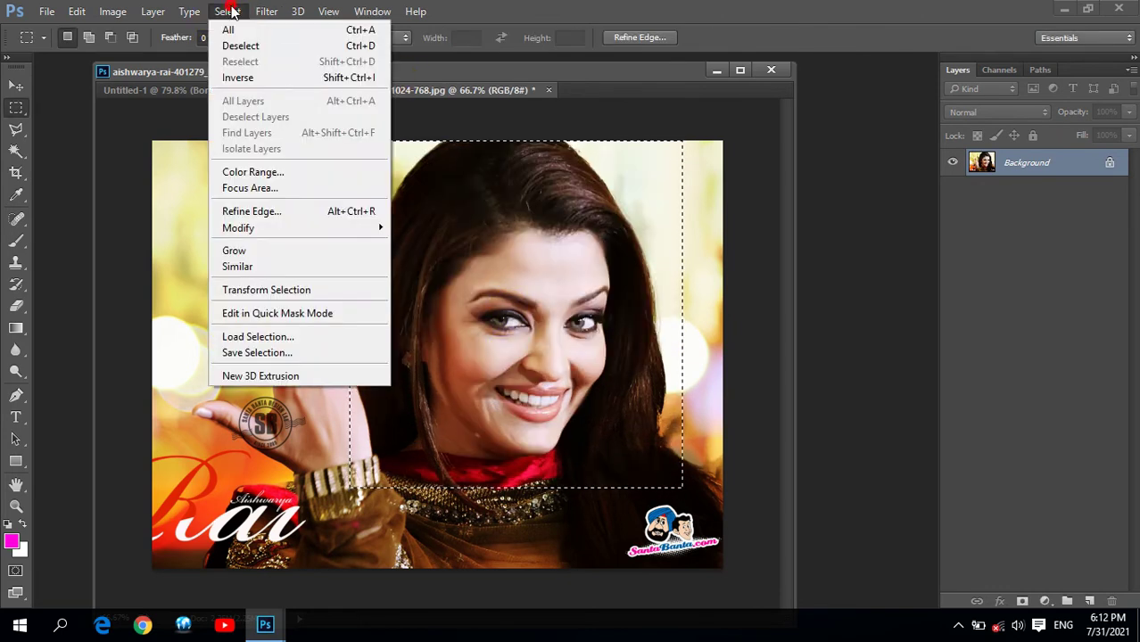
click(257, 295)
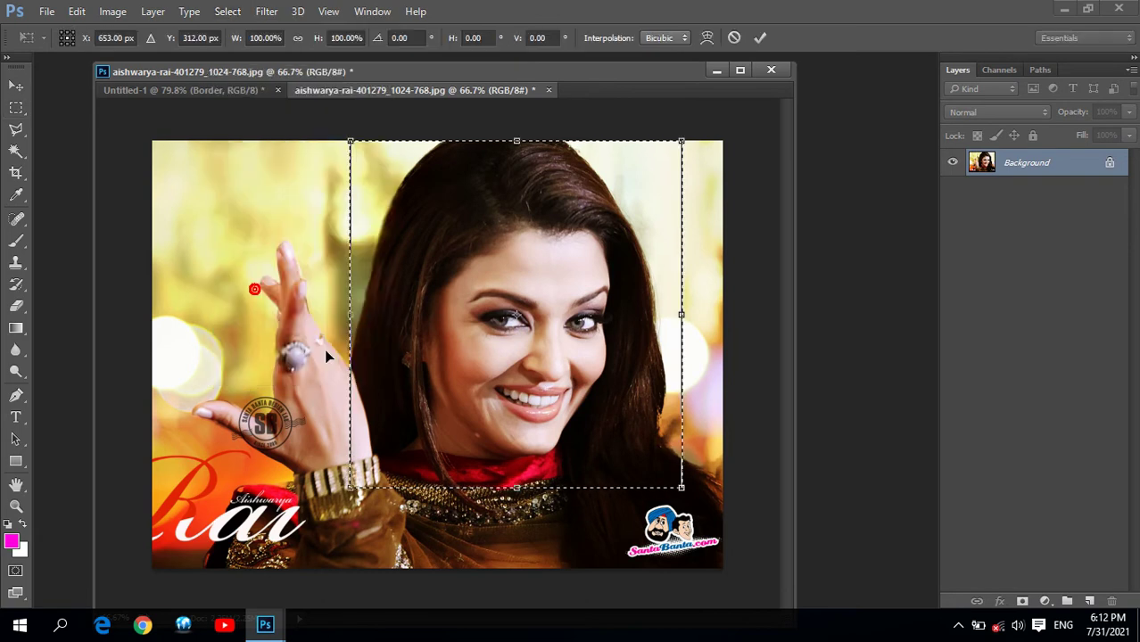
mouse_move(517, 141)
mouse_down()
mouse_move(517, 319)
mouse_move(511, 140)
mouse_up()
drag(681, 313, 488, 314)
drag(350, 318, 407, 323)
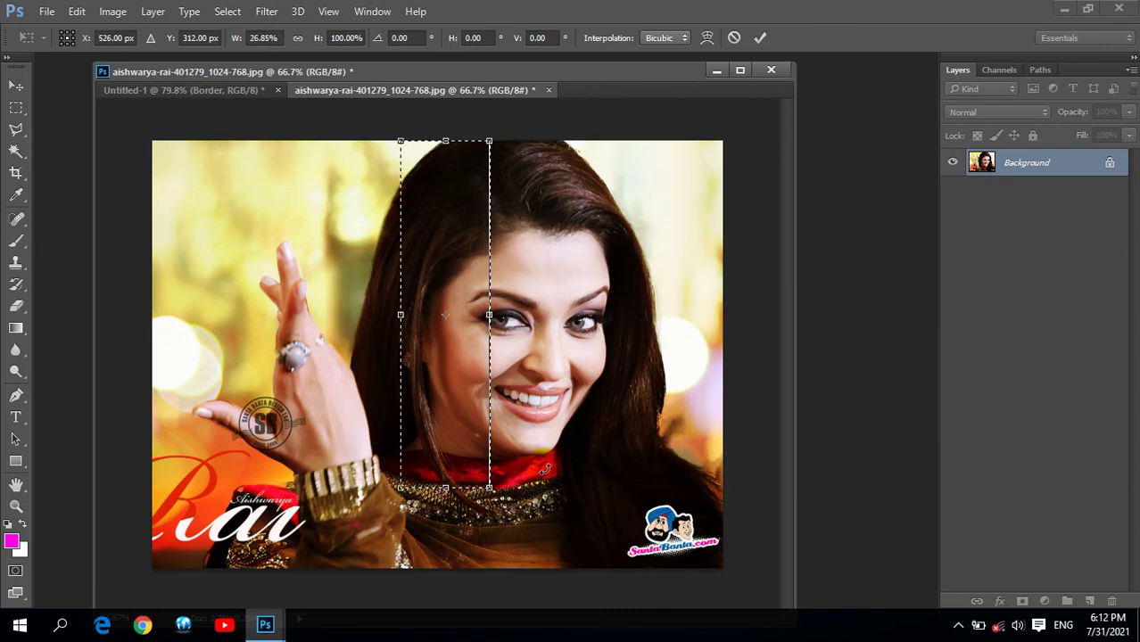
key(Return)
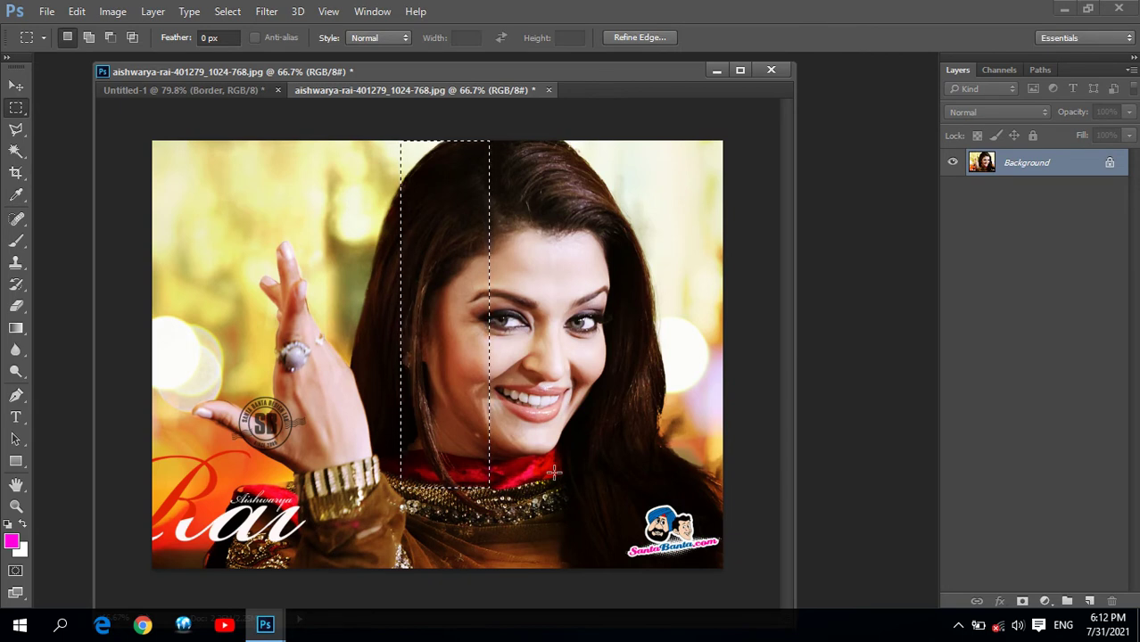
click(554, 473)
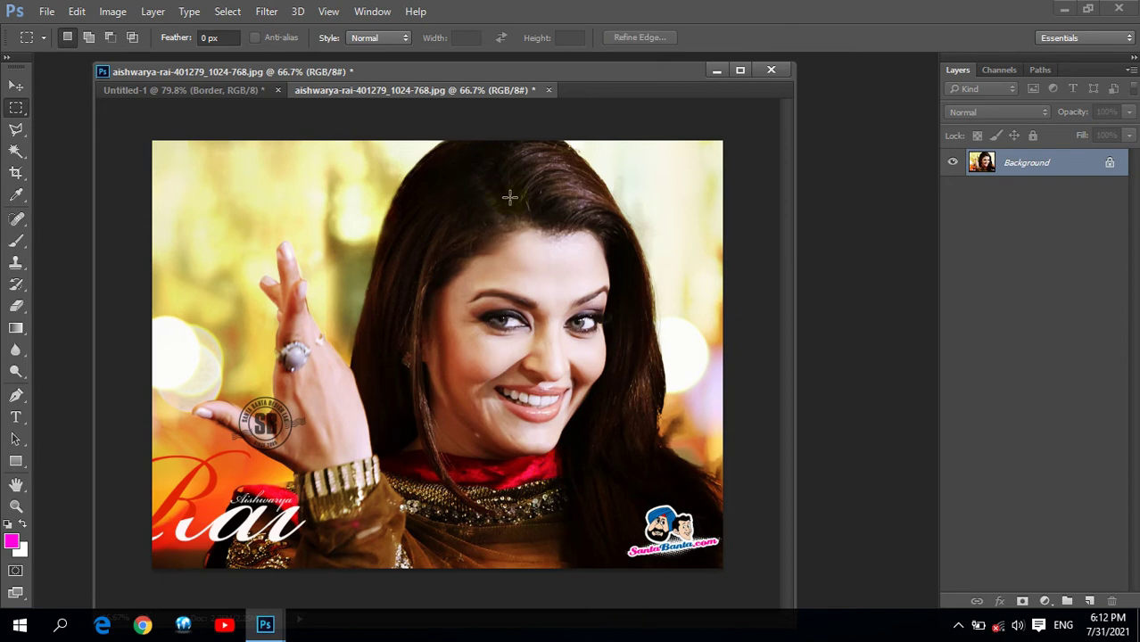
Step: Close the portrait without saving to return to Untitled-1
click(545, 89)
click(572, 255)
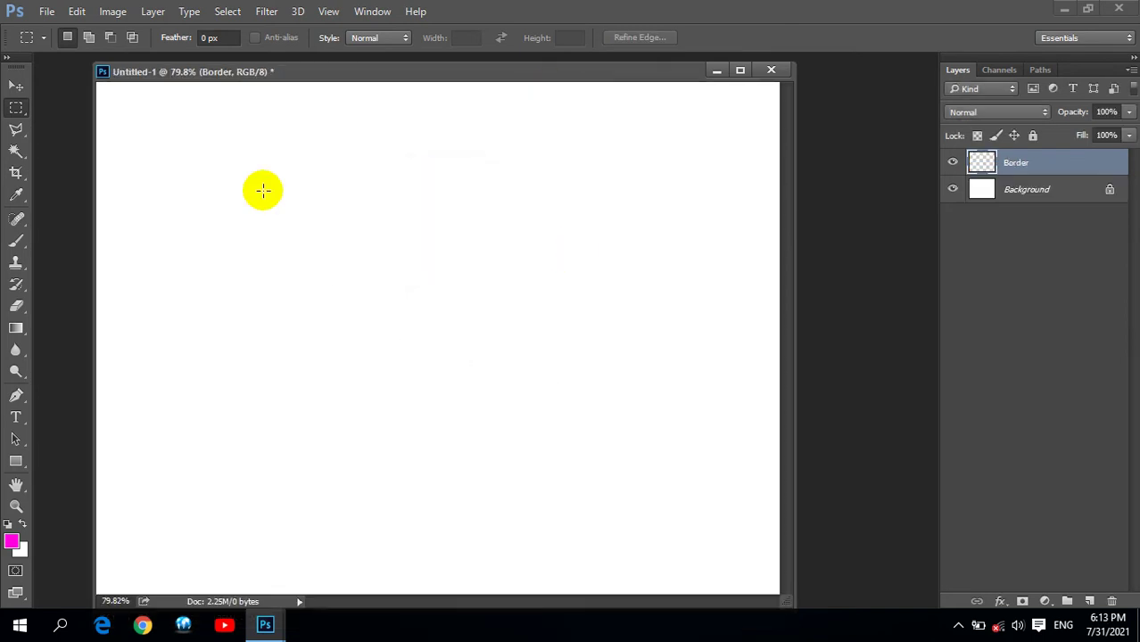
click(219, 12)
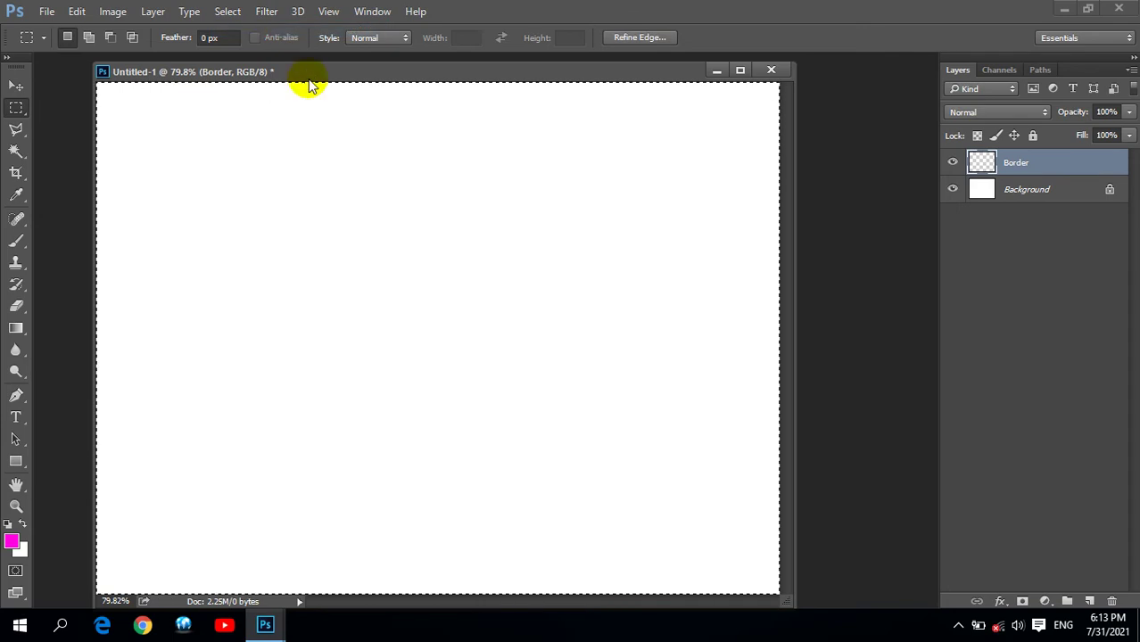
Step: Inset the full-canvas selection from every edge, then invert it to the margin band
click(226, 12)
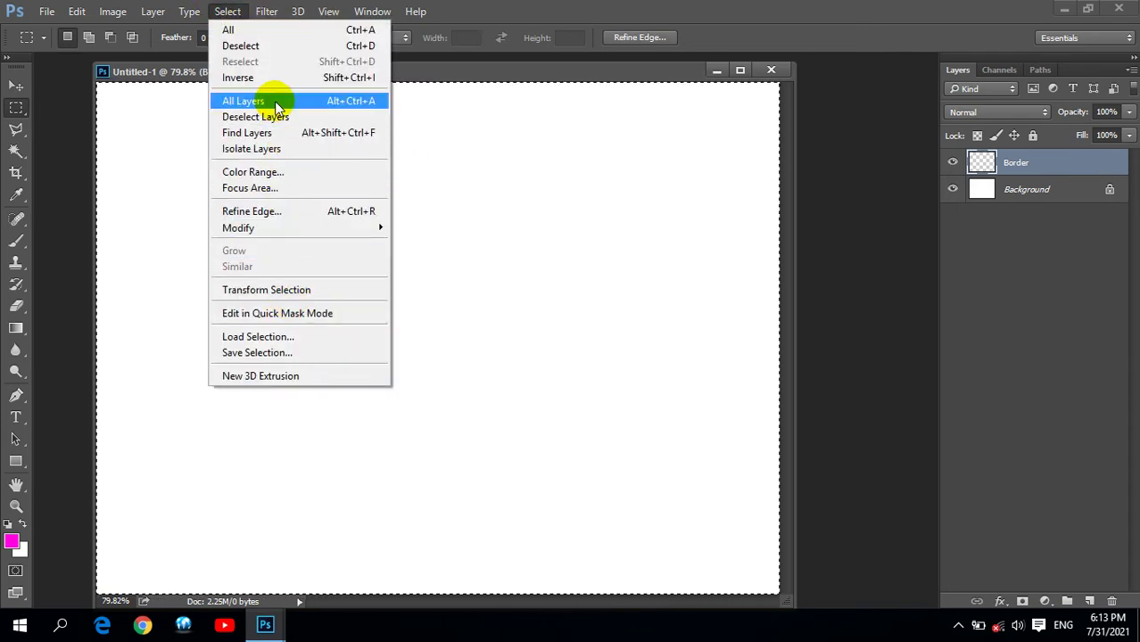
click(230, 289)
drag(438, 82, 438, 112)
drag(780, 355, 744, 355)
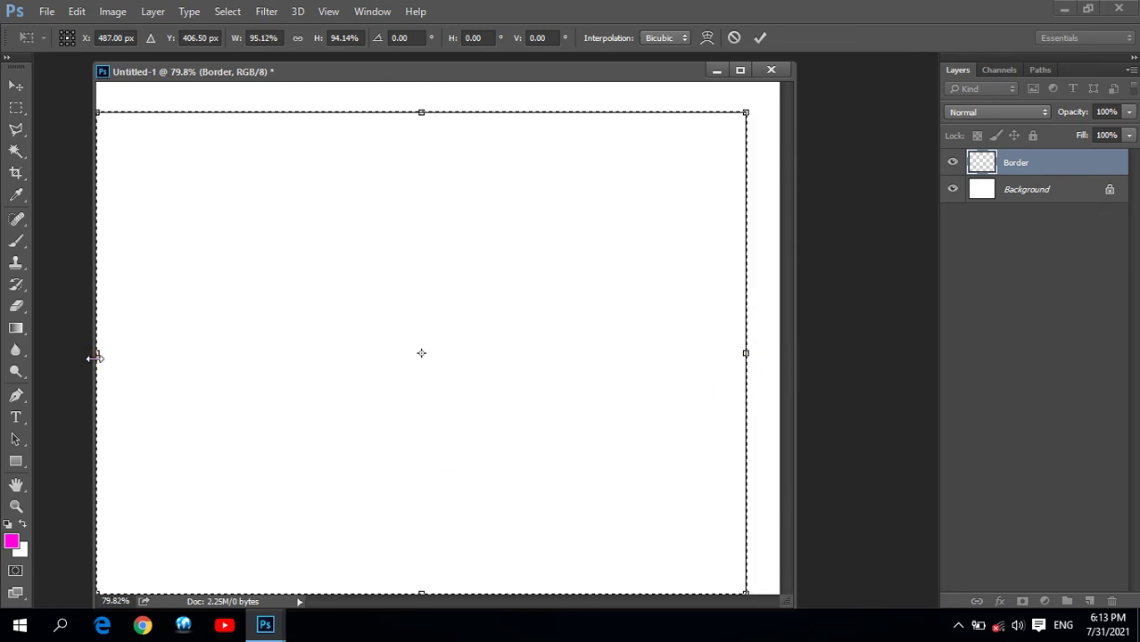
drag(106, 354, 158, 368)
drag(447, 589, 448, 553)
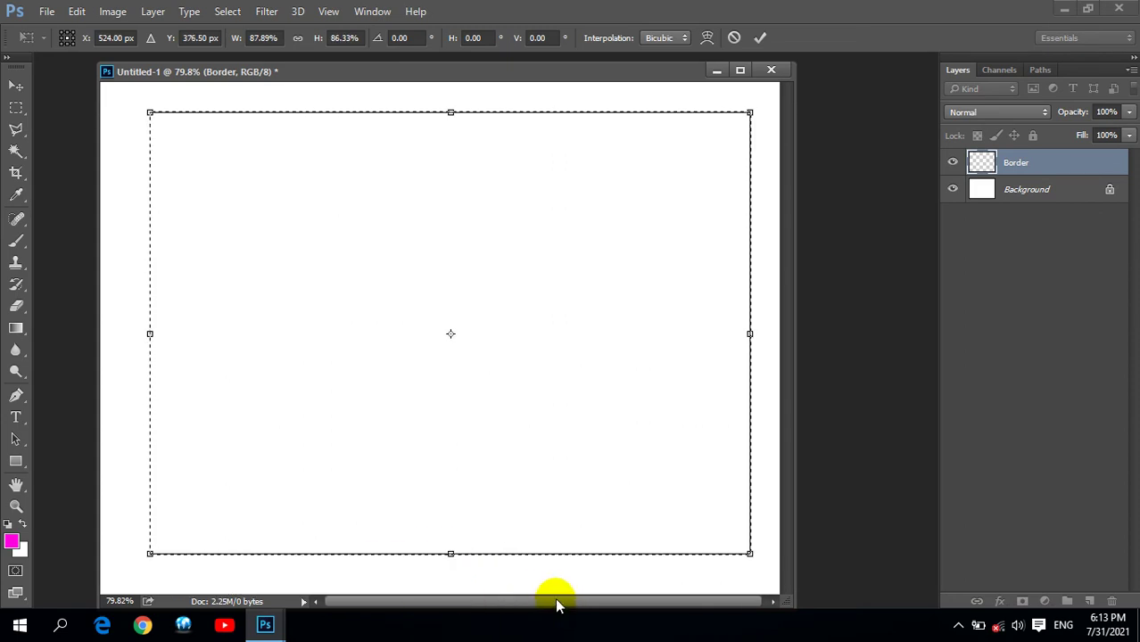
drag(448, 554, 448, 562)
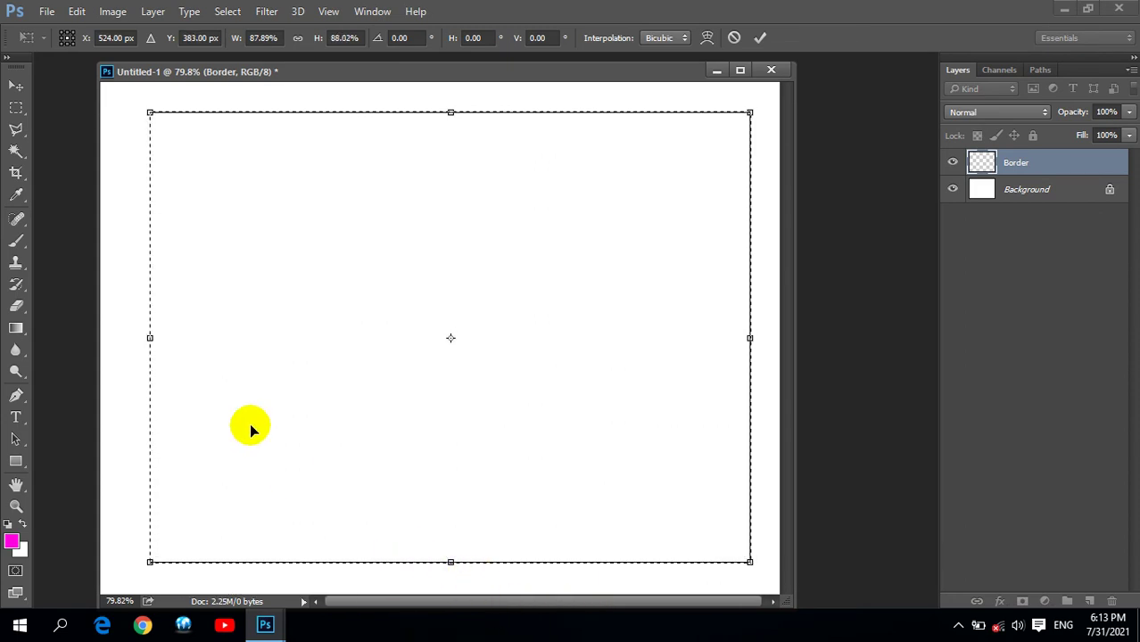
drag(148, 337, 135, 338)
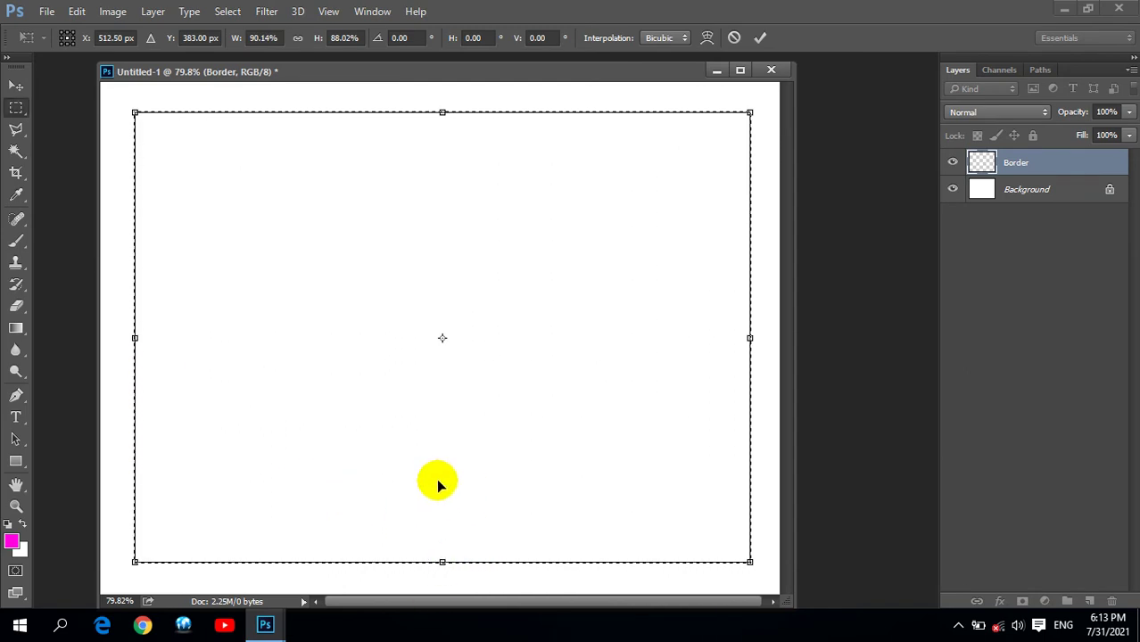
key(Return)
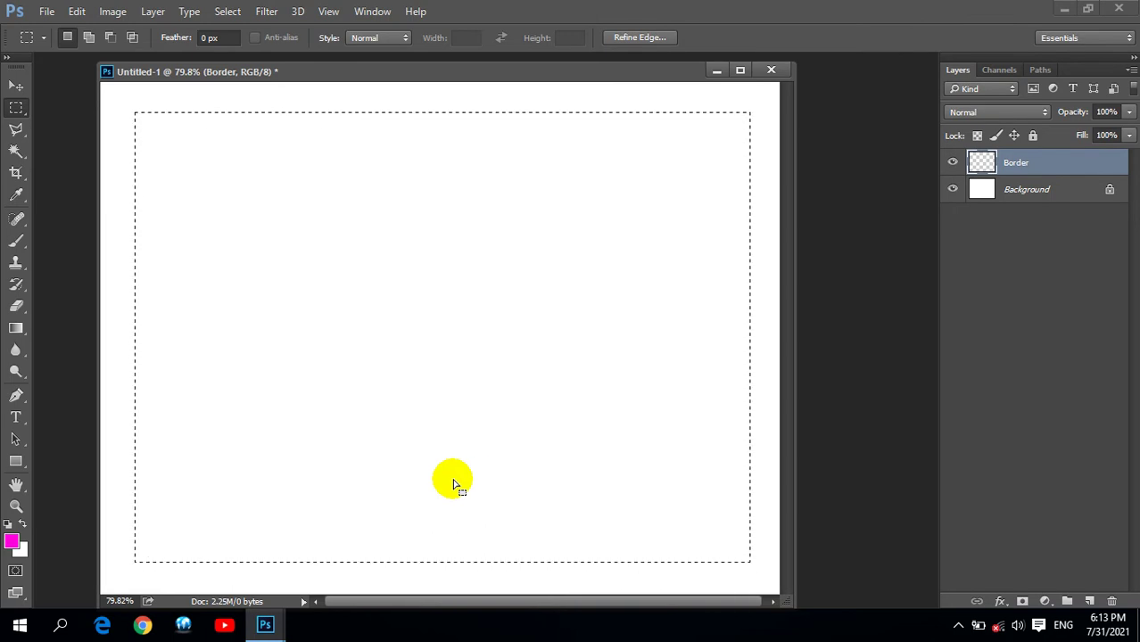
click(228, 10)
click(258, 77)
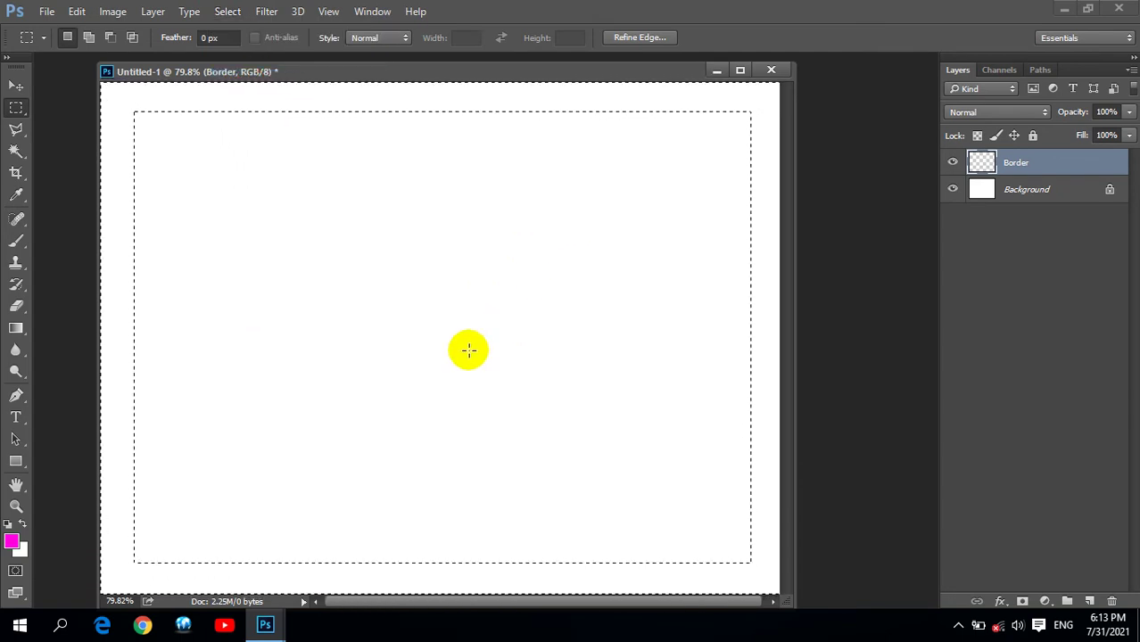
Step: Pick the Brush Tool with the 112 px tip and a green foreground colour
click(16, 241)
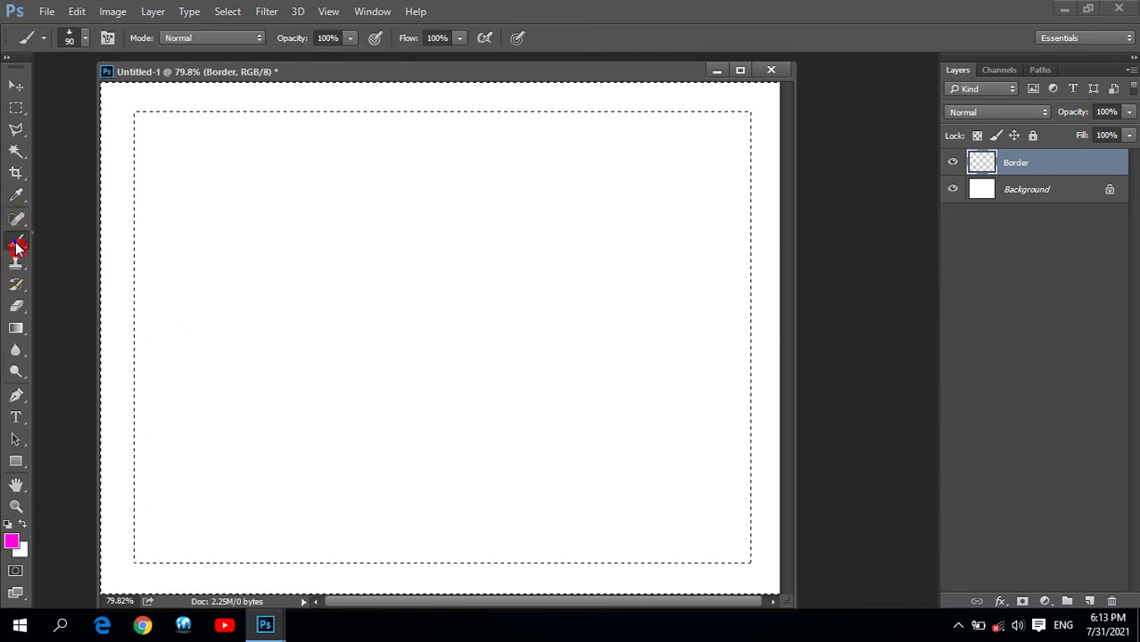
right_click(16, 241)
click(81, 238)
click(84, 38)
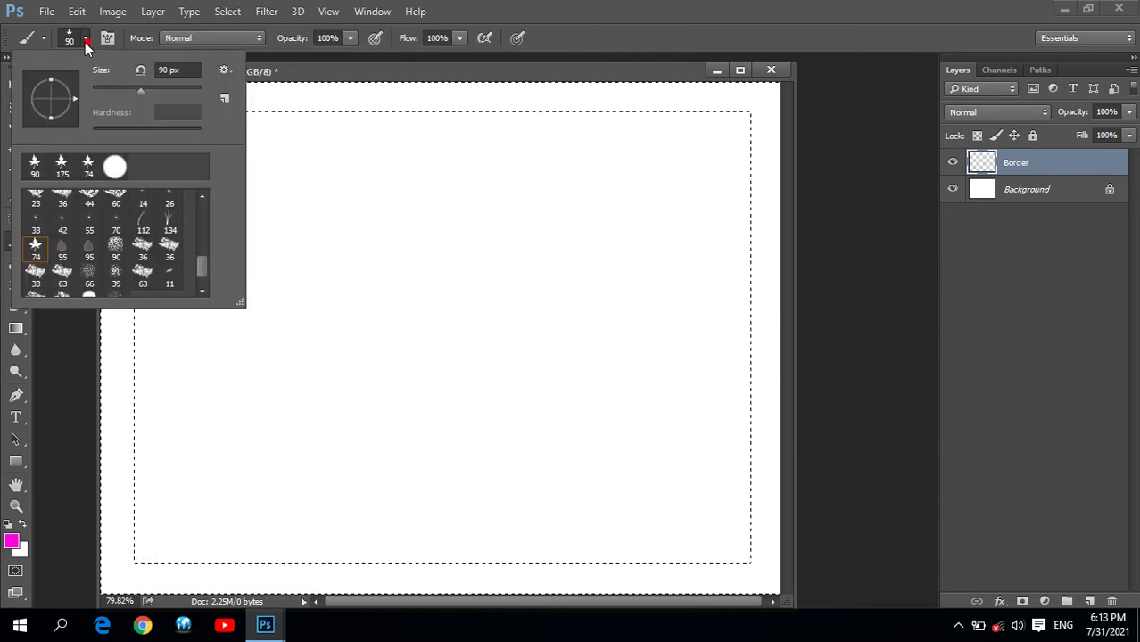
double_click(144, 219)
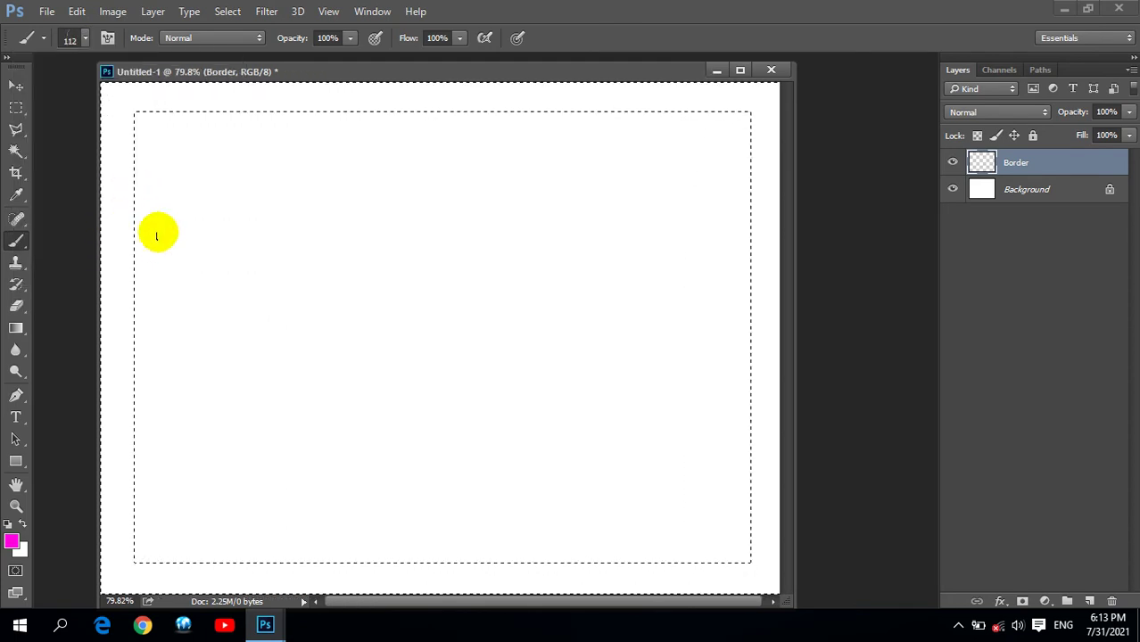
click(11, 540)
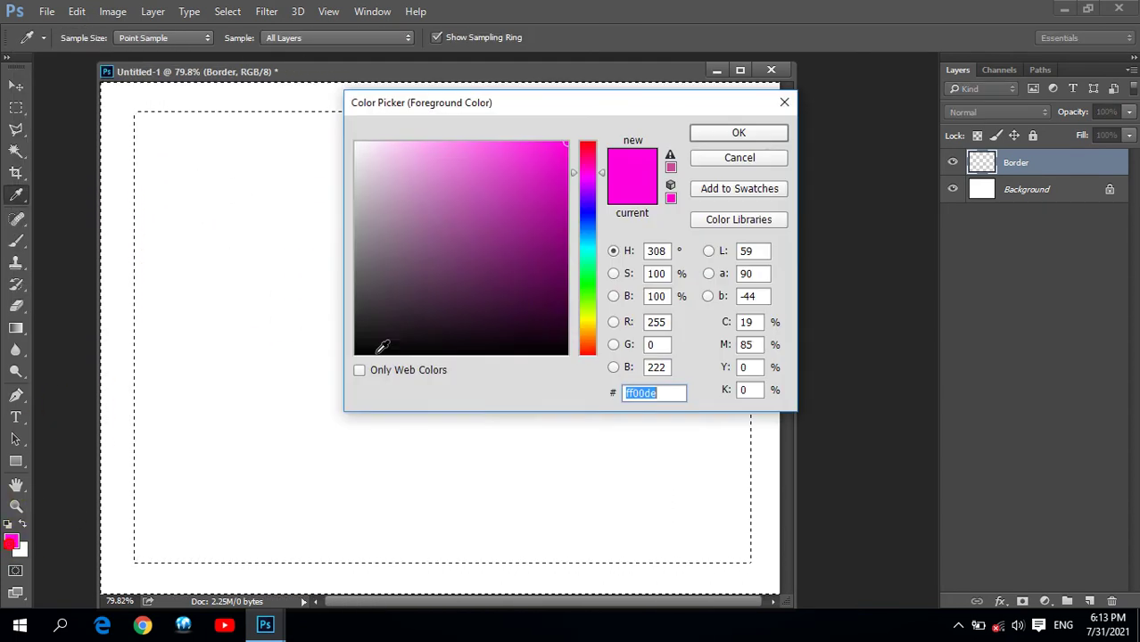
click(584, 284)
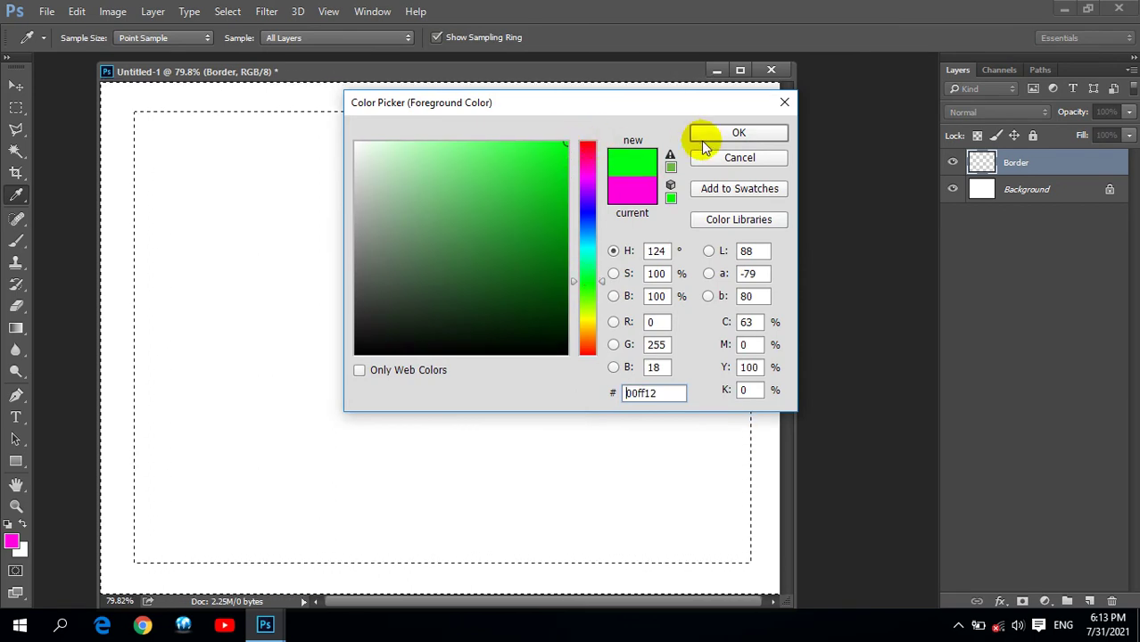
click(727, 133)
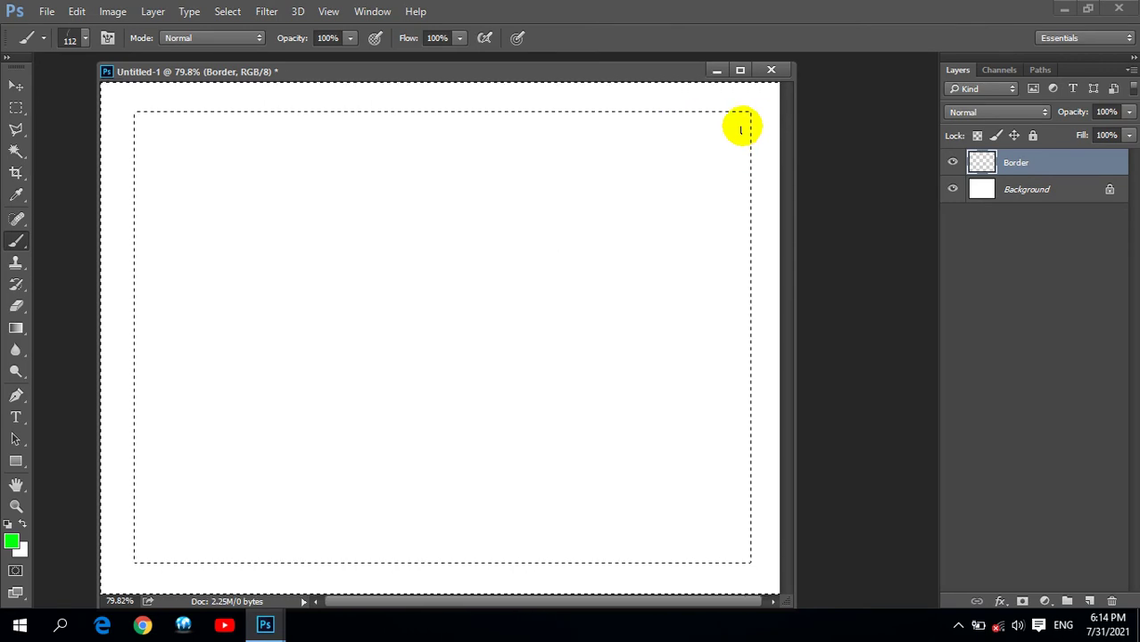
Step: Set the background colour to very dark green (032302)
click(24, 551)
text(000000)
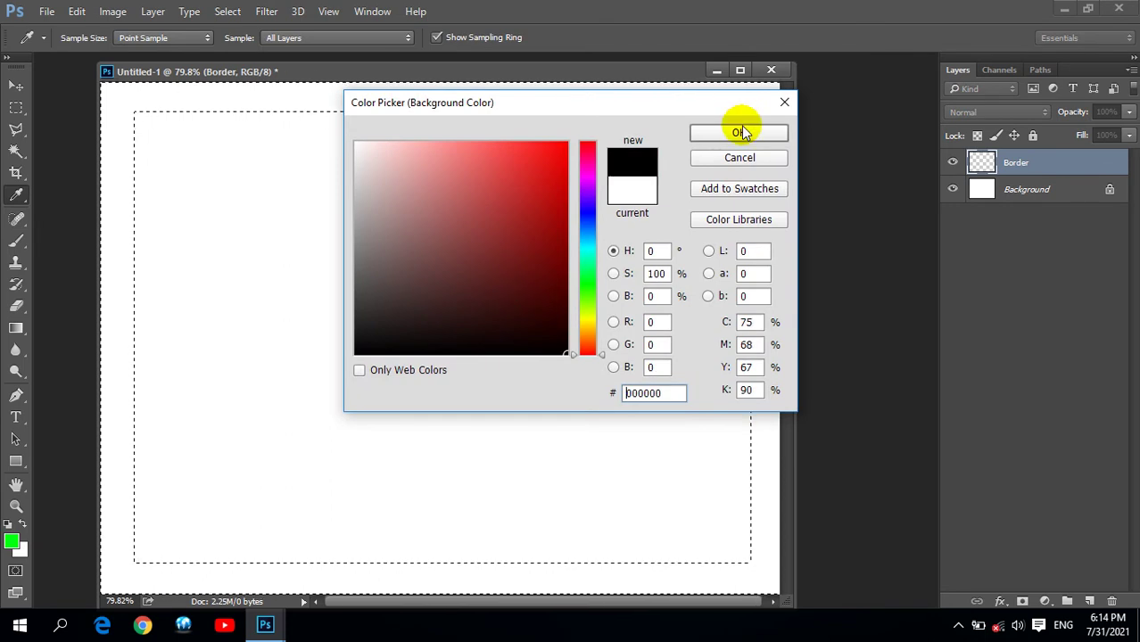
click(588, 286)
click(549, 324)
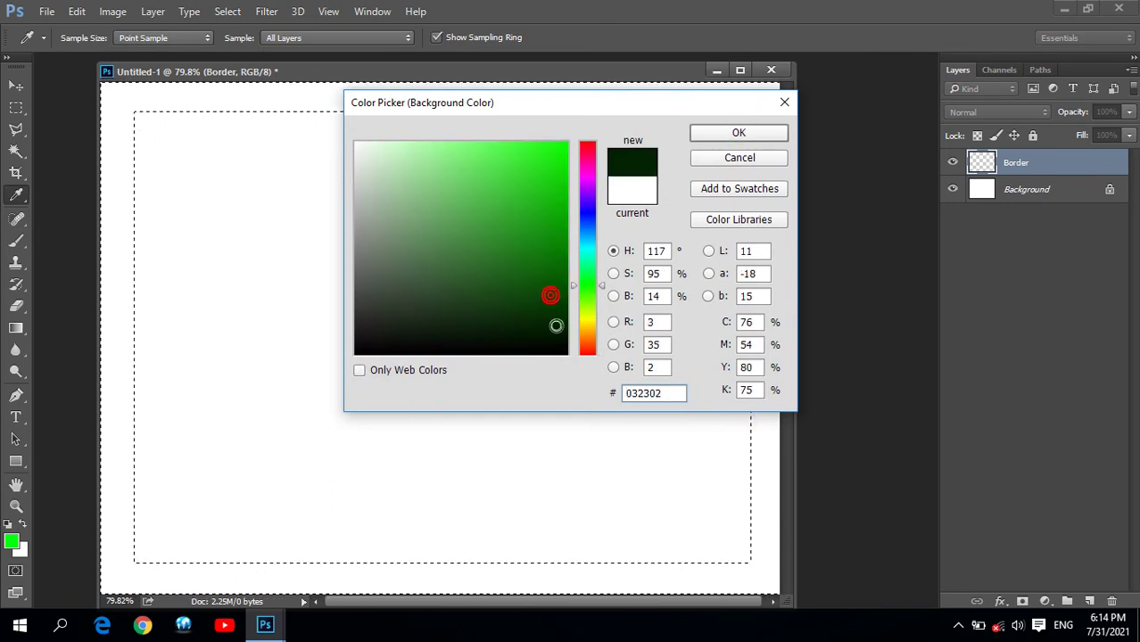
click(741, 135)
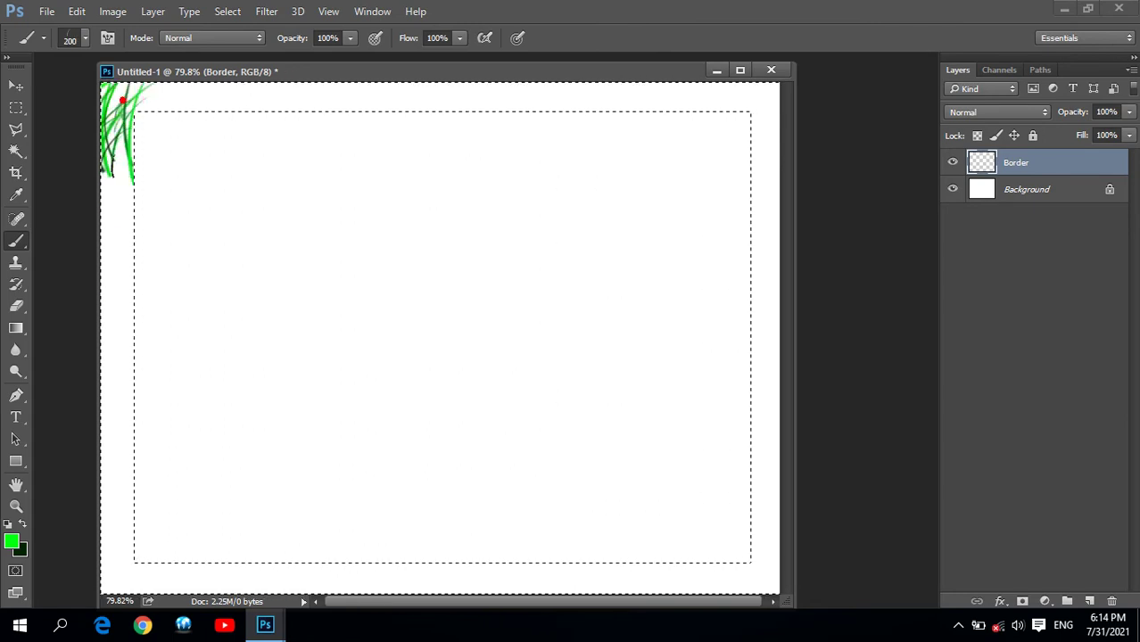
Step: Paint green grass along the left, bottom, right and top margins, then undo it
drag(108, 252, 109, 275)
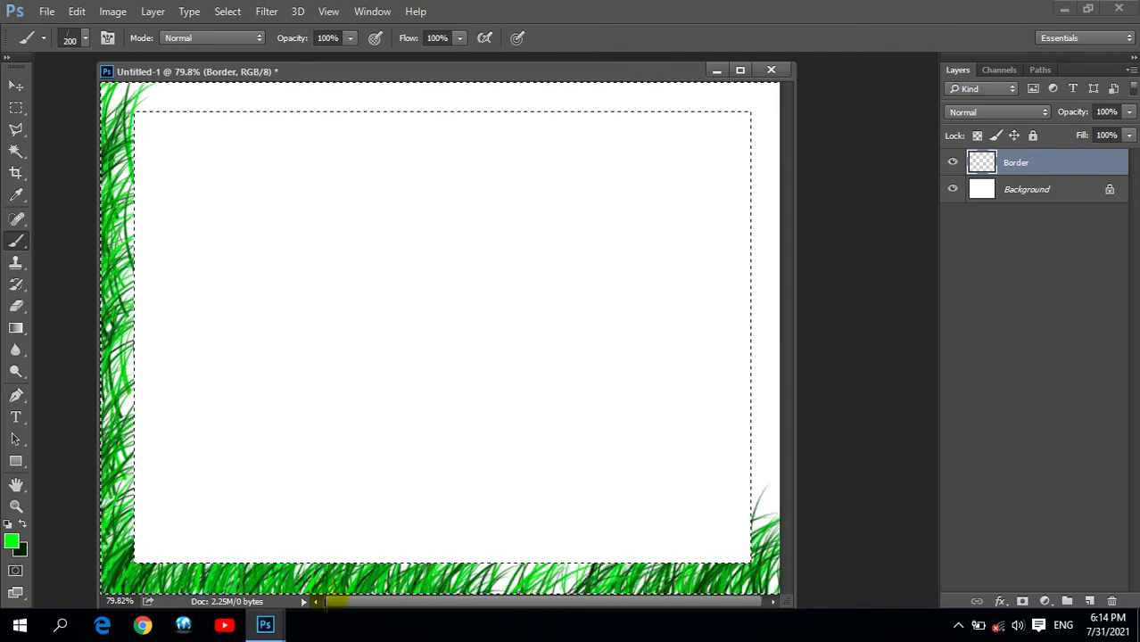
drag(798, 480, 769, 471)
mouse_move(763, 373)
mouse_down()
mouse_move(797, 268)
mouse_move(784, 84)
mouse_move(542, 102)
mouse_move(712, 114)
mouse_move(146, 97)
mouse_move(482, 106)
mouse_up()
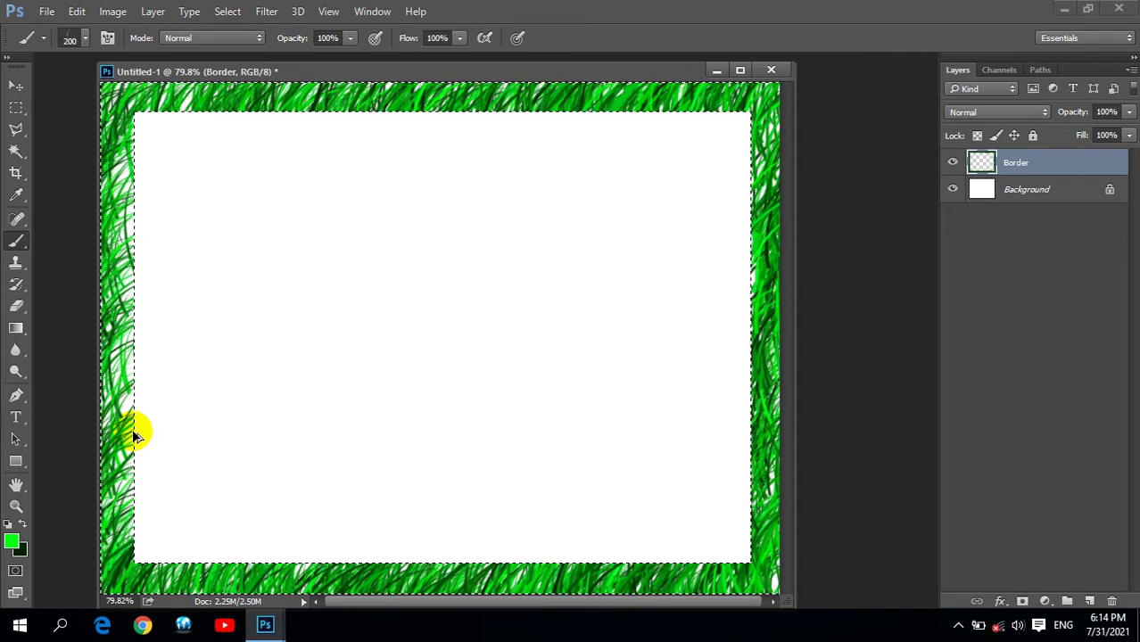
key(ctrl+z)
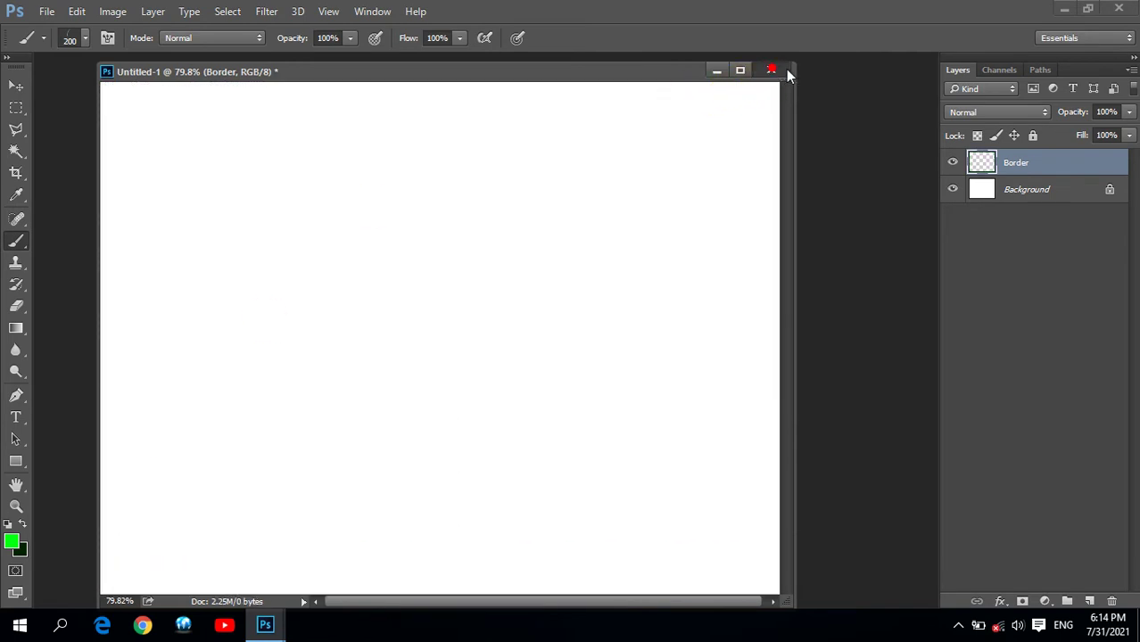
Step: Close the current document without saving its changes
click(771, 71)
click(593, 246)
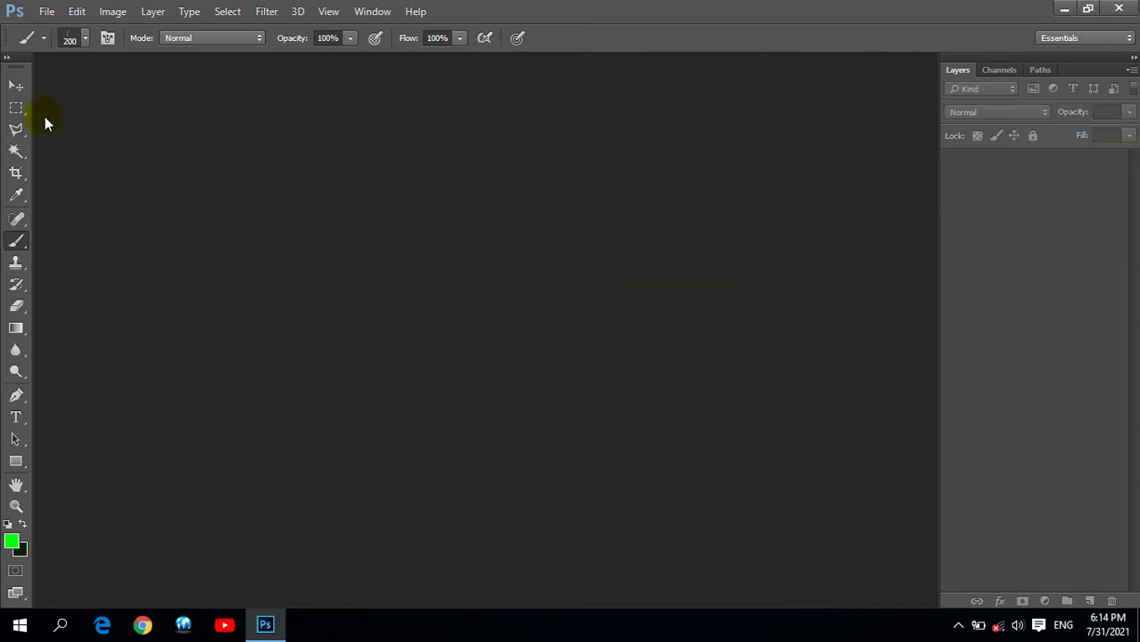
click(16, 87)
Step: Create a new default document, float it in its own window, and fit it to screen
click(46, 11)
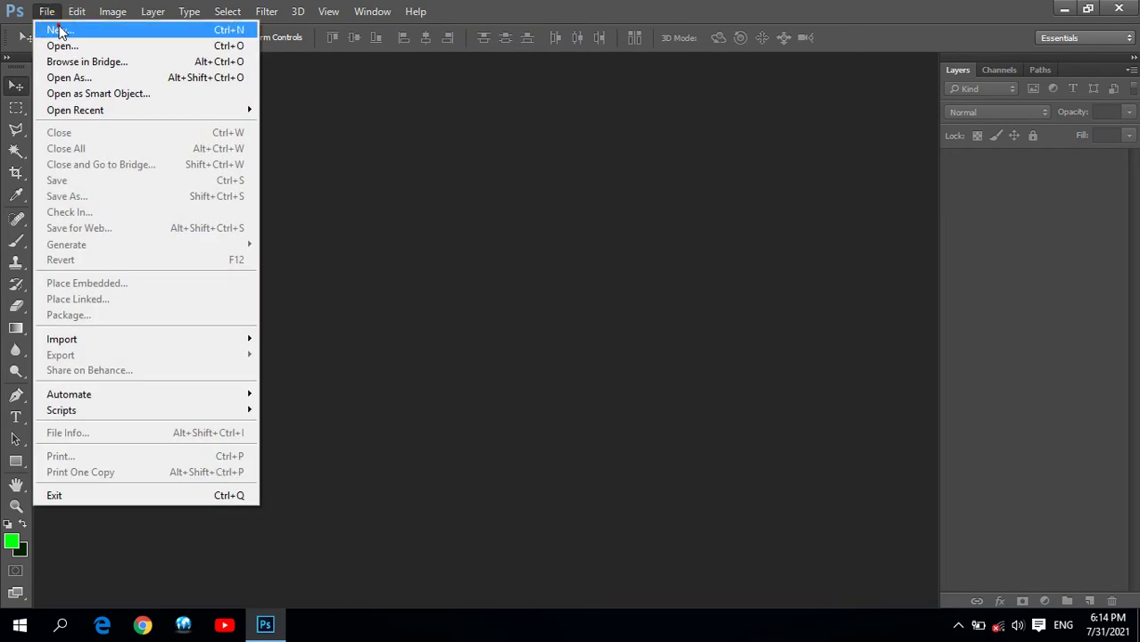
click(49, 30)
click(661, 125)
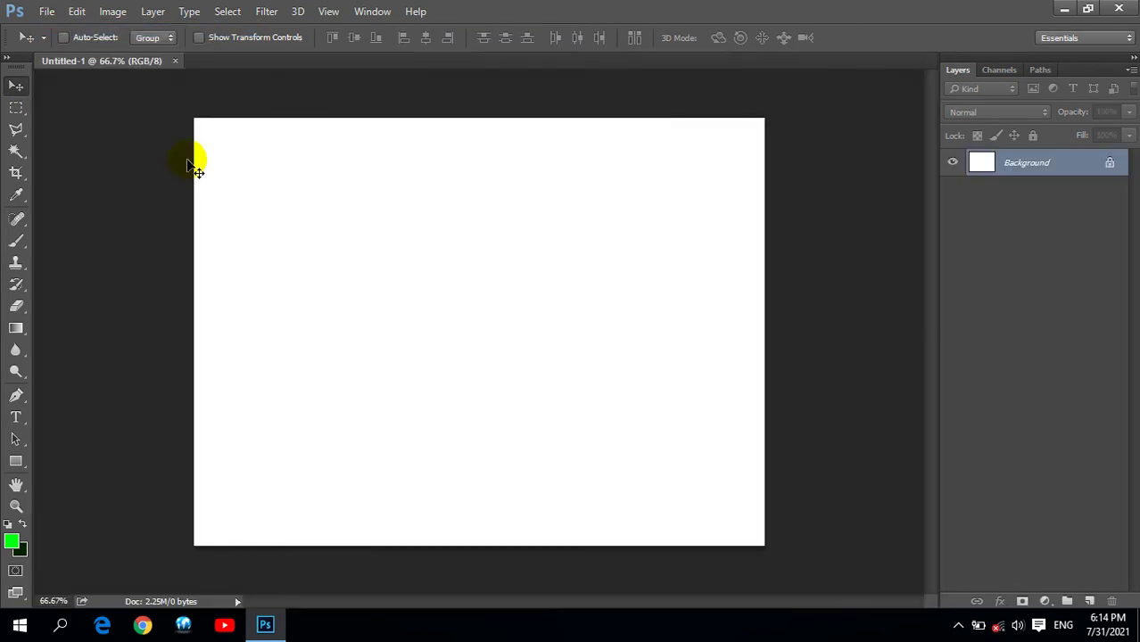
drag(121, 62, 230, 117)
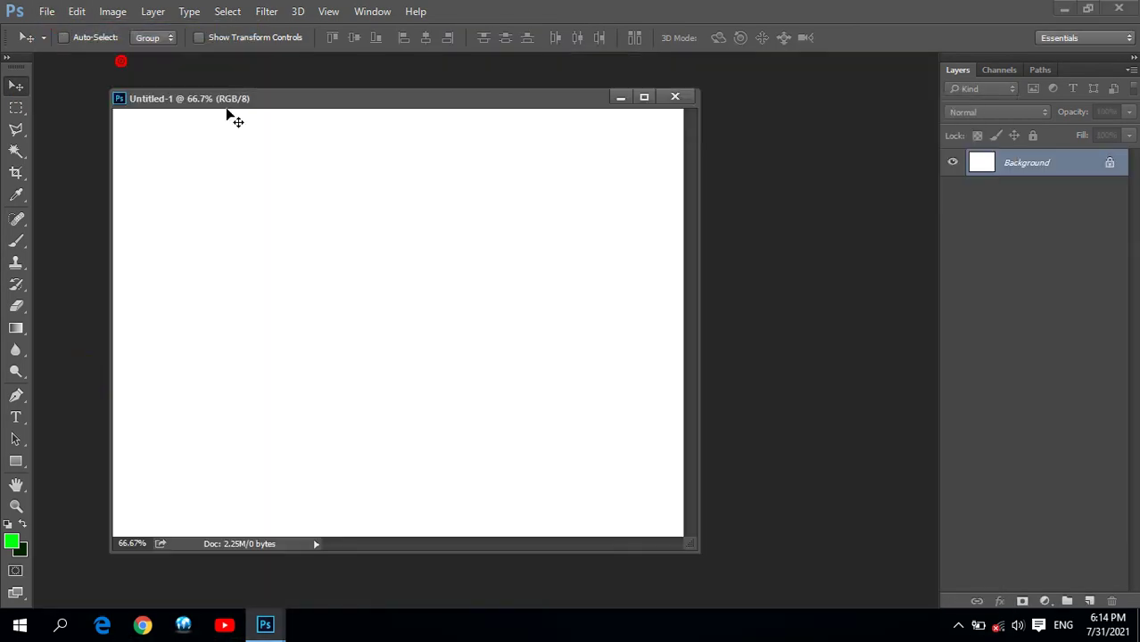
click(15, 507)
click(505, 43)
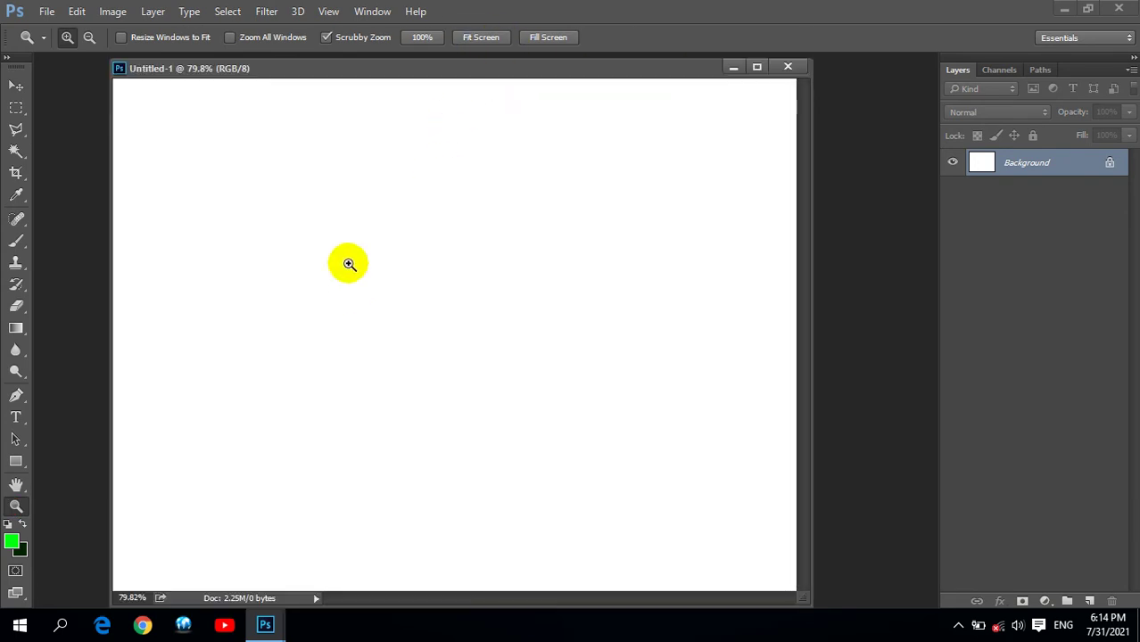
Step: Set up the Custom Shape Tool with the heart shape in Path mode
click(16, 463)
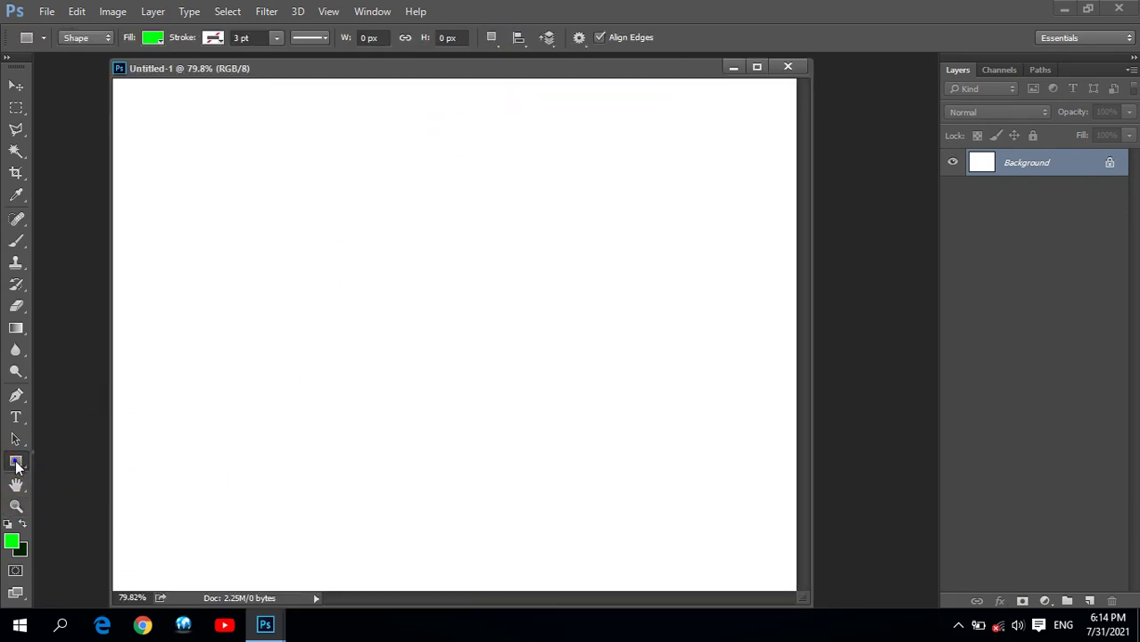
right_click(16, 463)
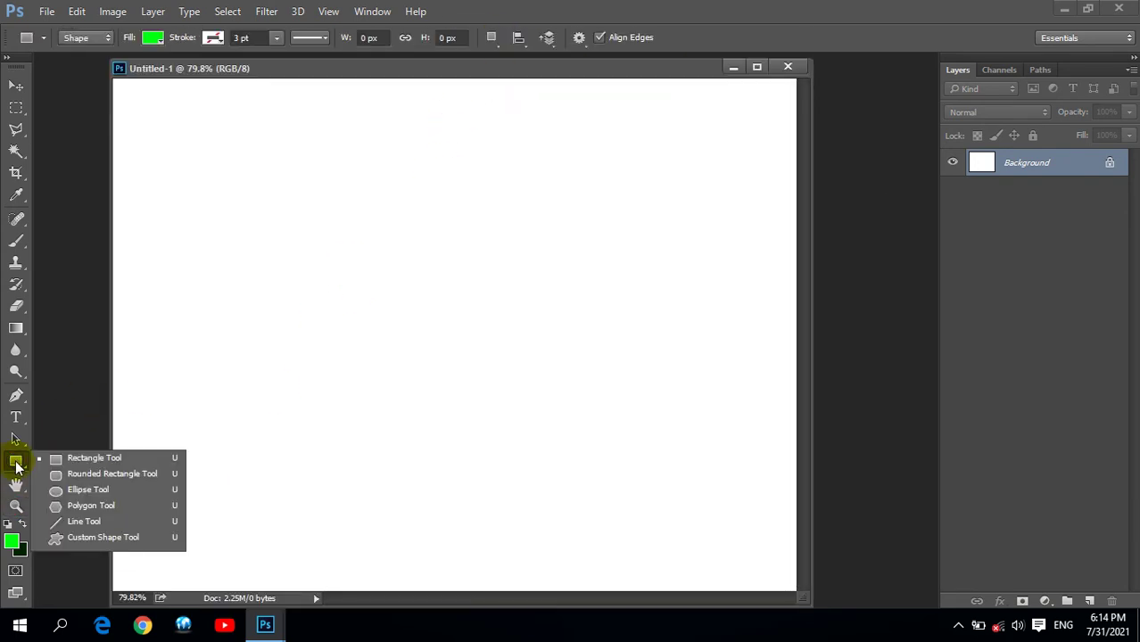
click(82, 538)
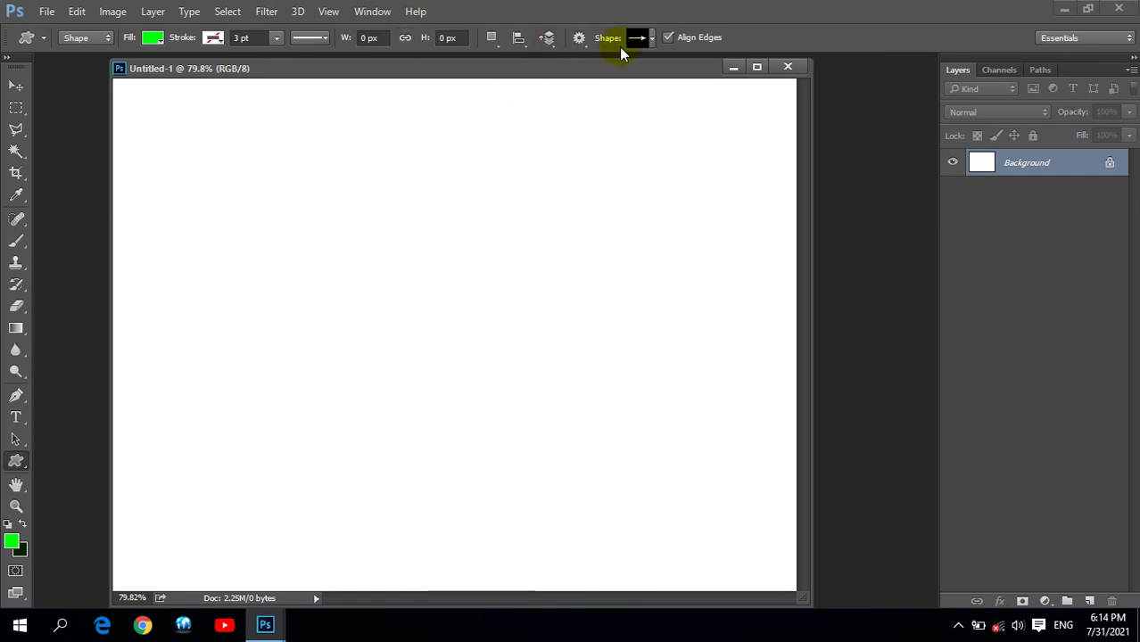
click(652, 40)
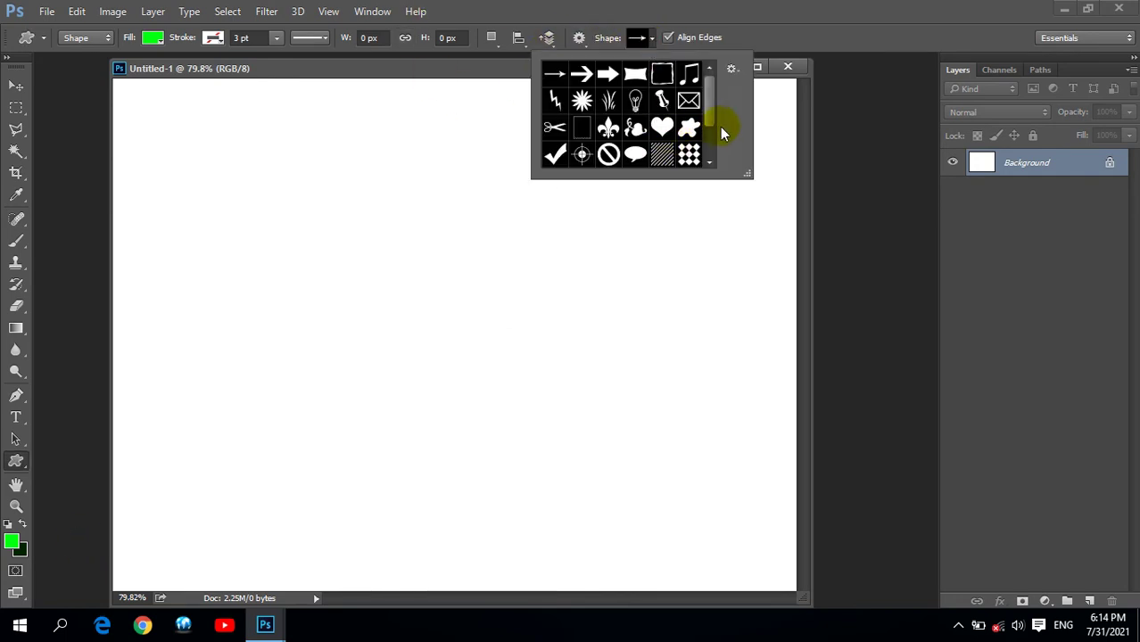
click(662, 127)
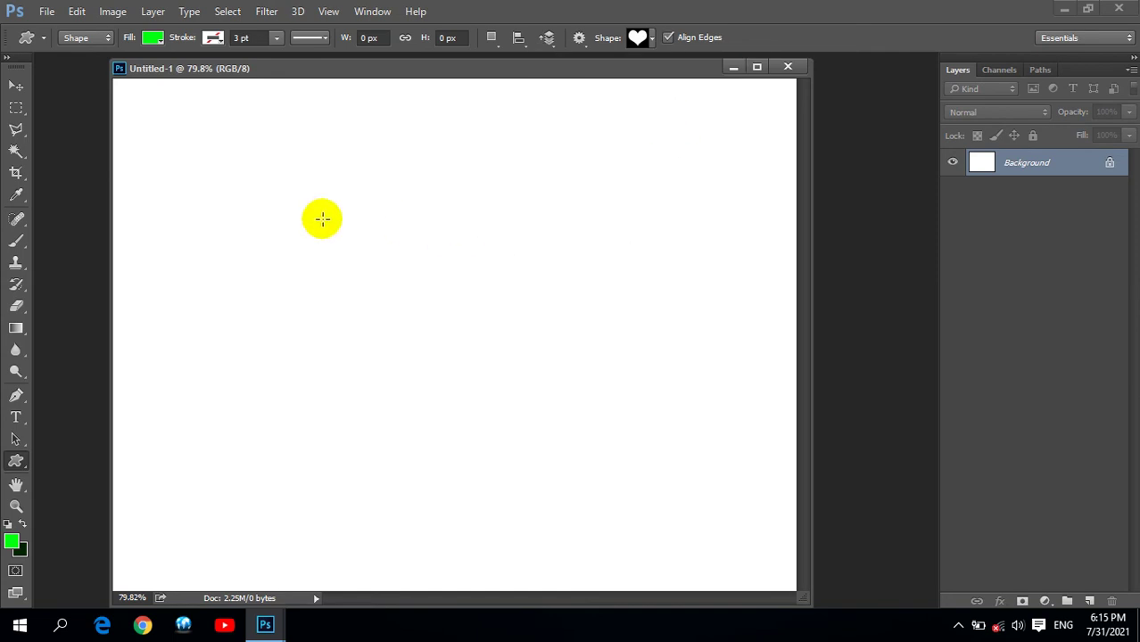
click(80, 63)
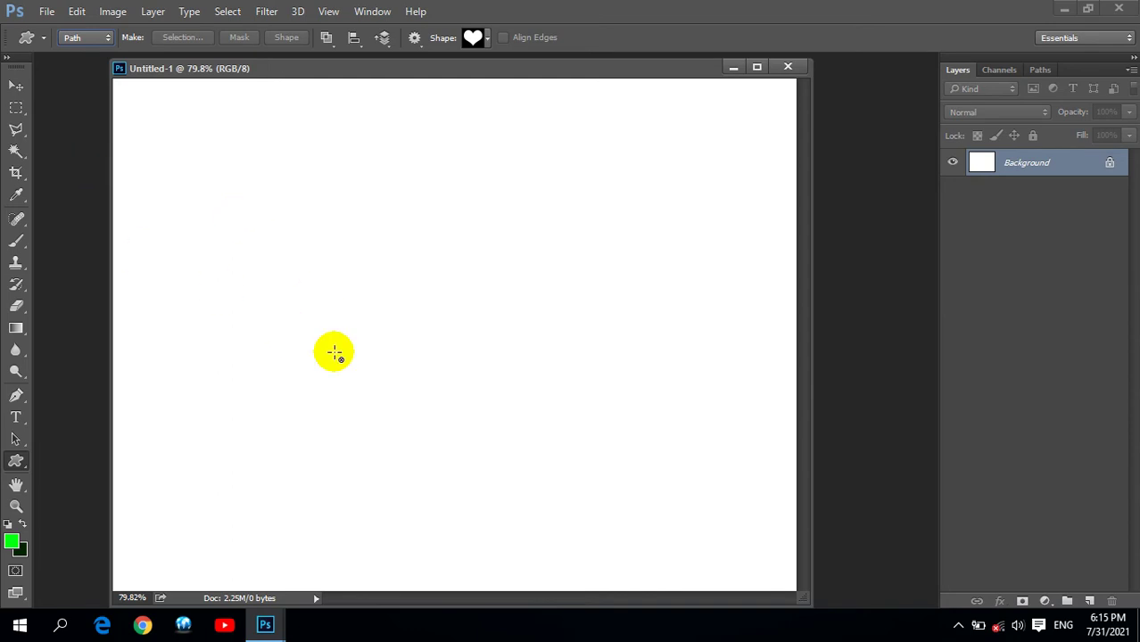
Step: Drag out a large heart work path diagonally across the middle of the blank canvas
mouse_move(283, 170)
mouse_down()
mouse_move(607, 432)
mouse_move(636, 484)
mouse_up()
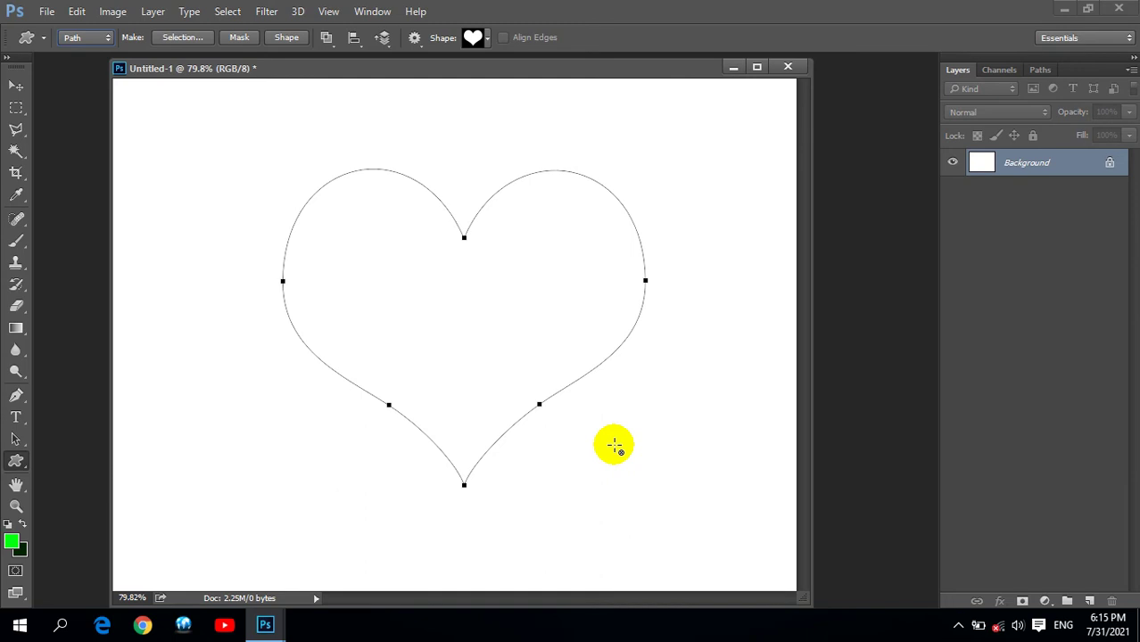
Step: Select the Brush tool with the 112 px grass brush preset
click(27, 243)
right_click(21, 243)
click(50, 239)
click(85, 39)
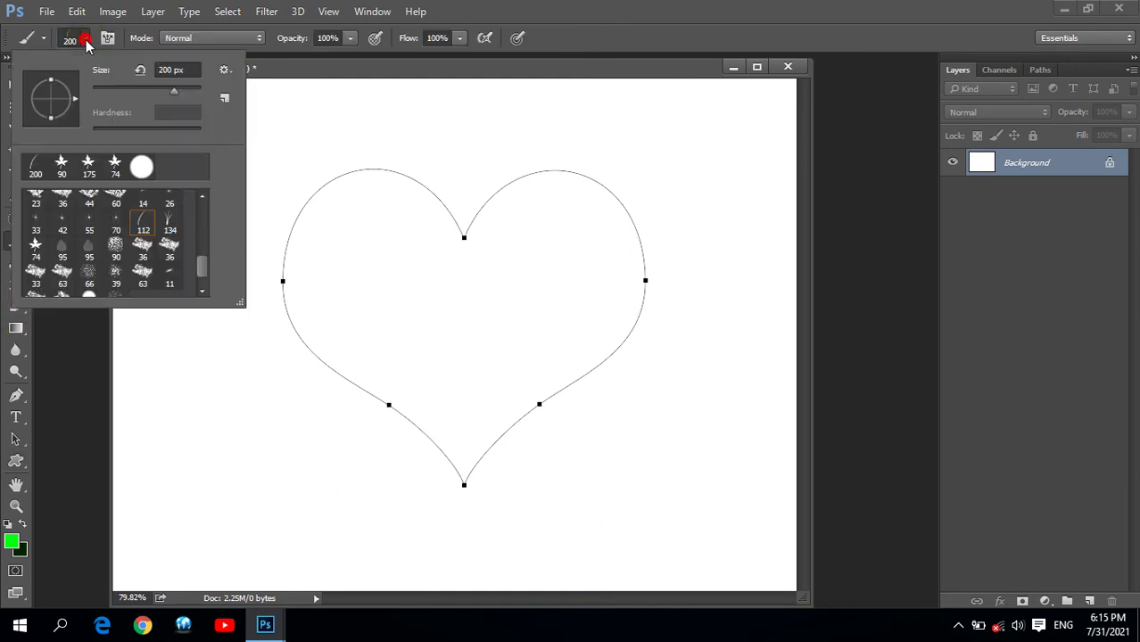
double_click(143, 223)
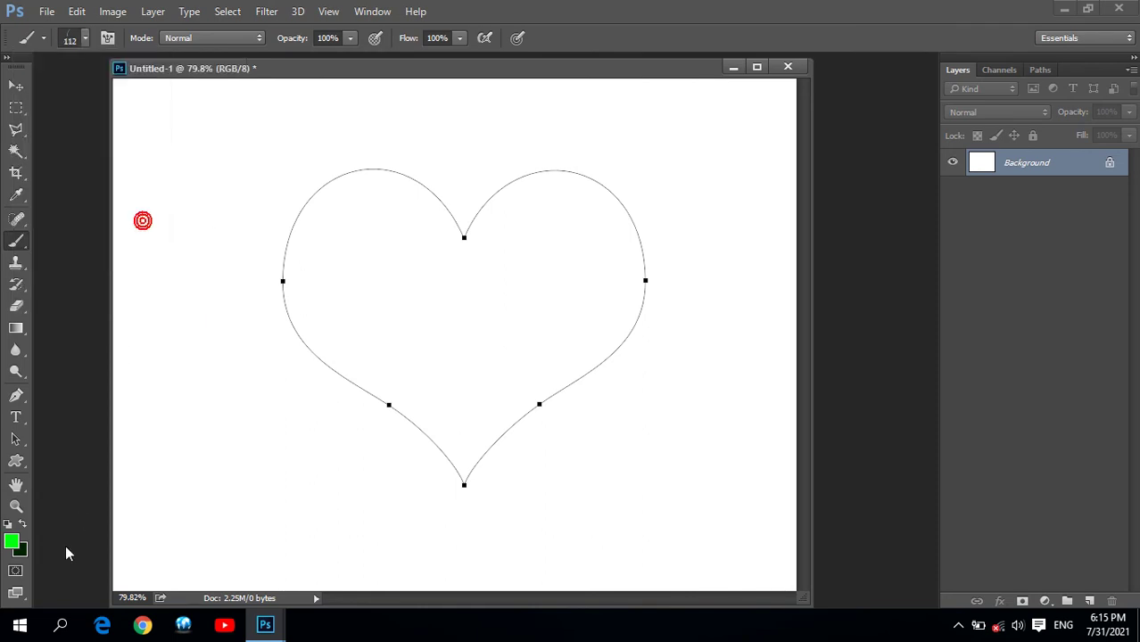
Step: Set the foreground colour to red and the background colour to dark red
click(19, 548)
click(587, 154)
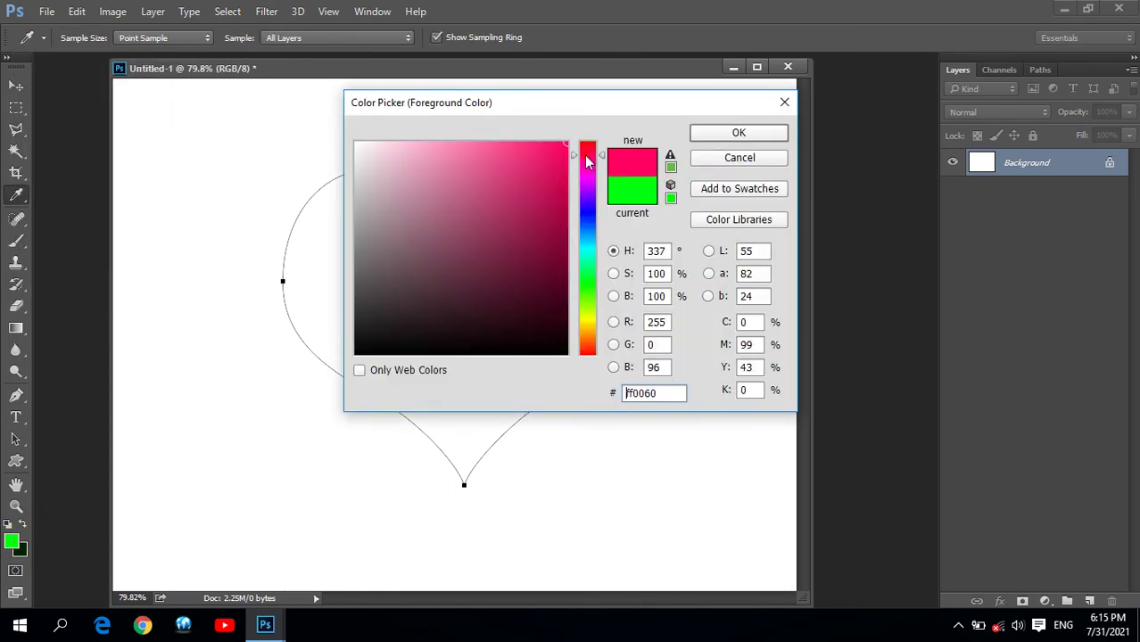
drag(586, 155, 586, 142)
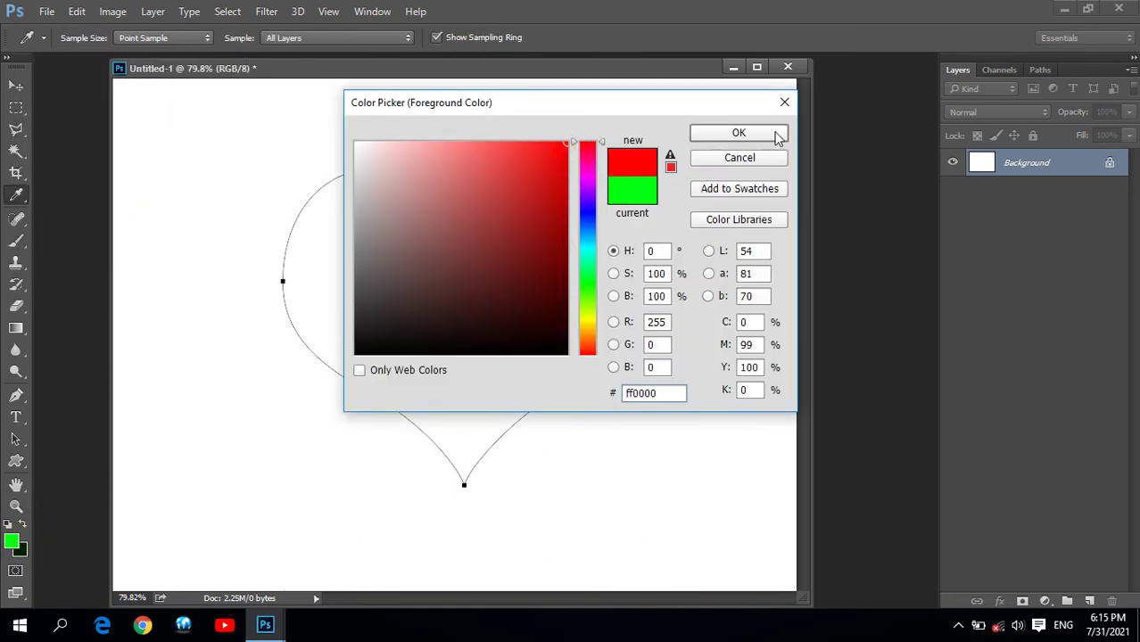
click(739, 134)
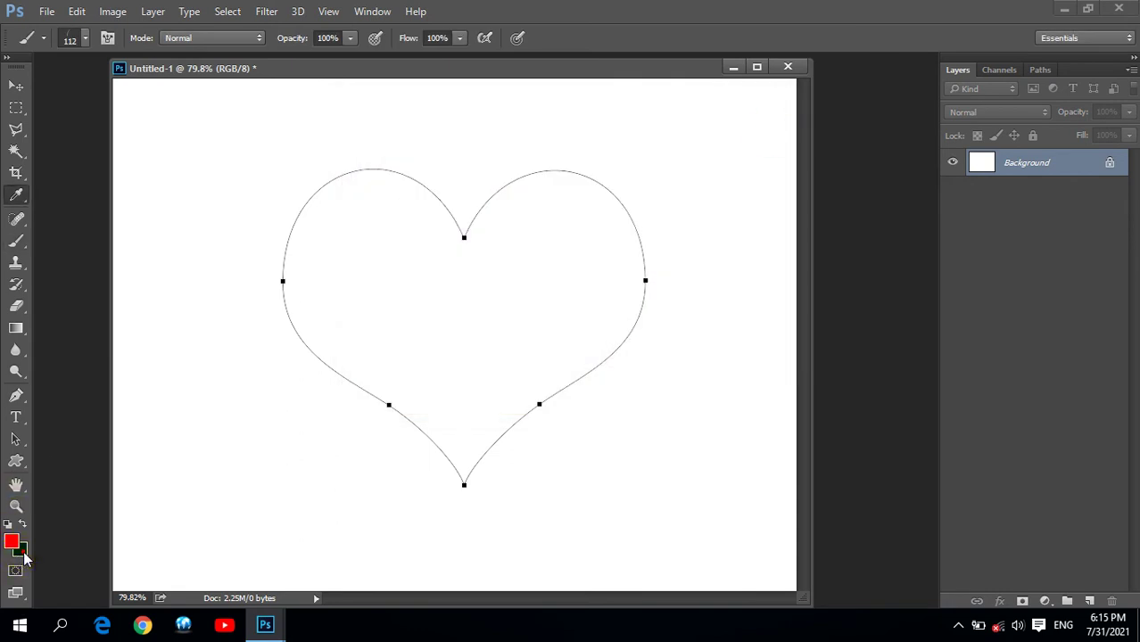
click(22, 553)
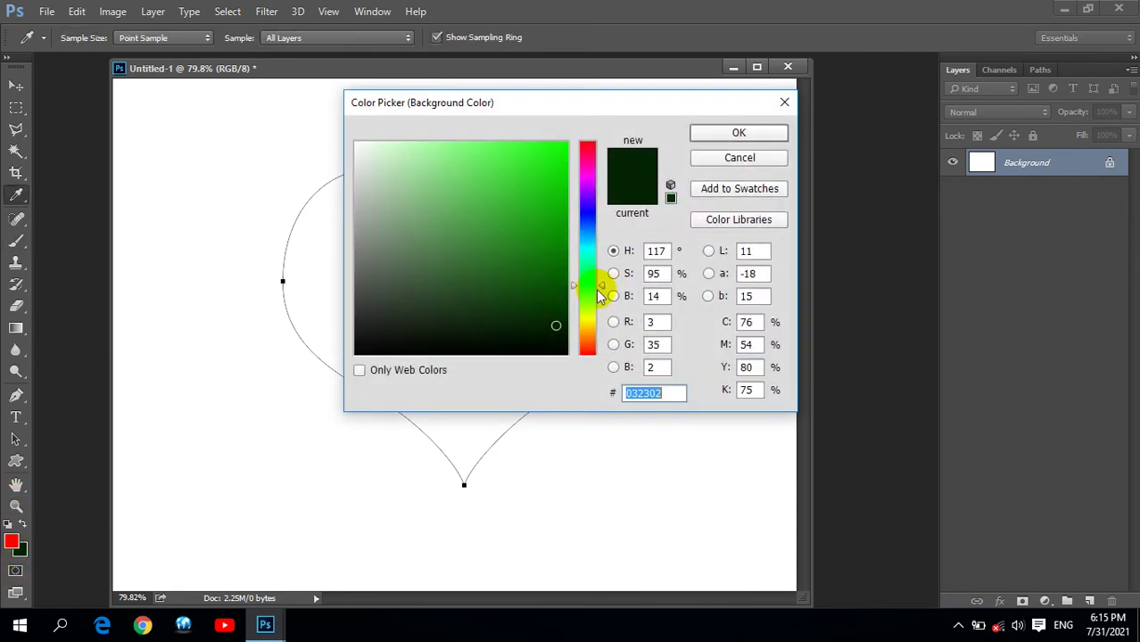
click(586, 143)
drag(535, 178, 553, 296)
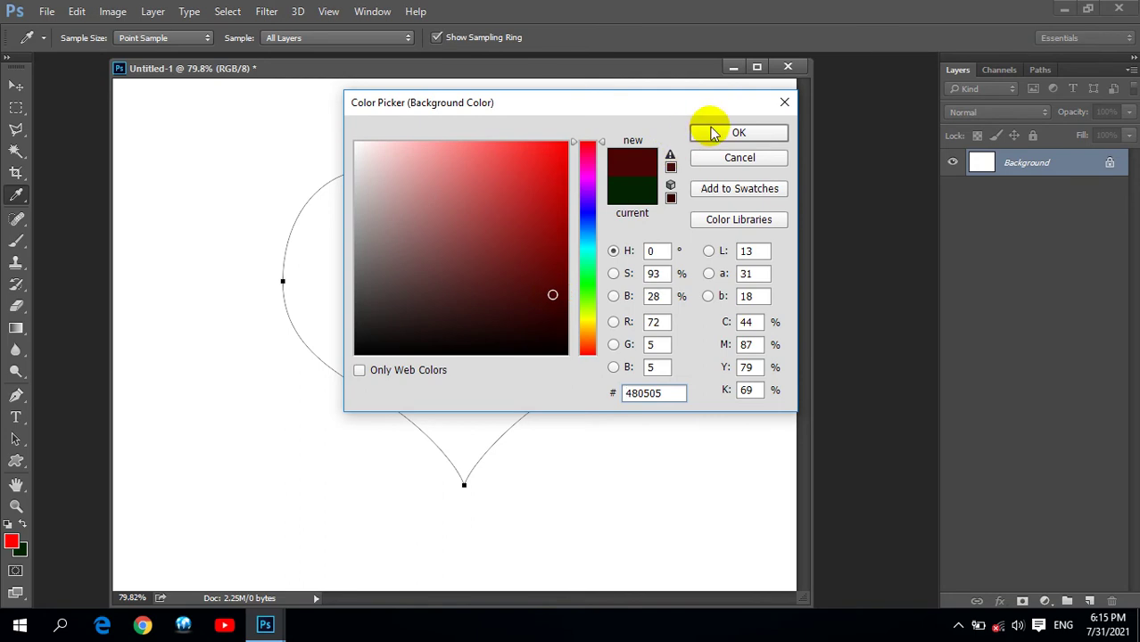
click(712, 132)
Step: Stroke the heart work path with the red grass brush from the Paths panel
key(b)
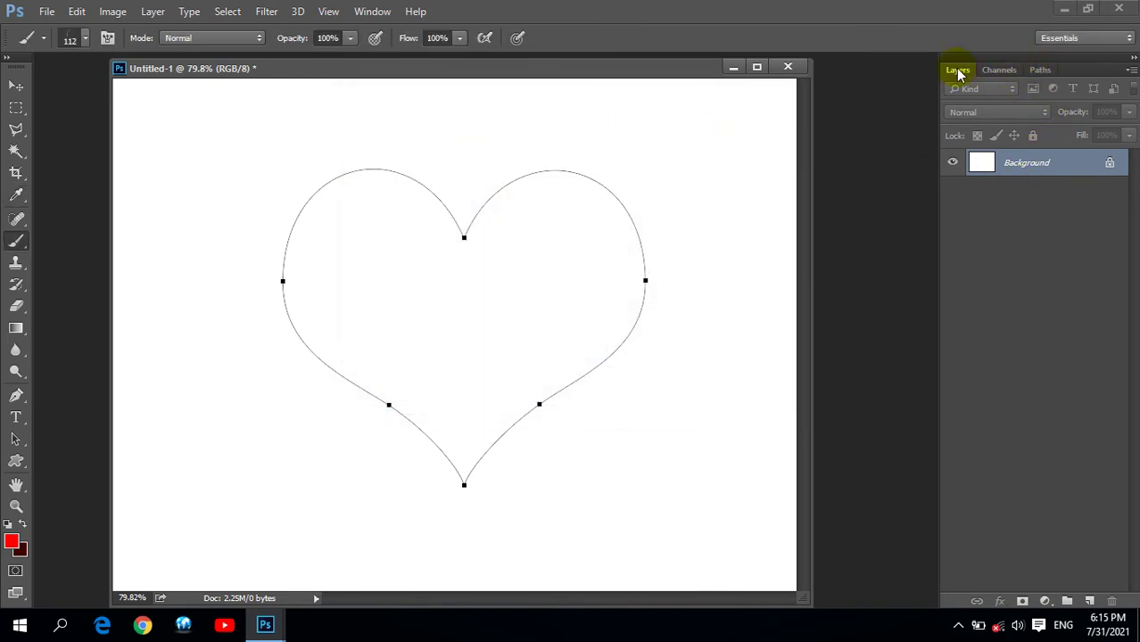
click(998, 70)
click(1041, 71)
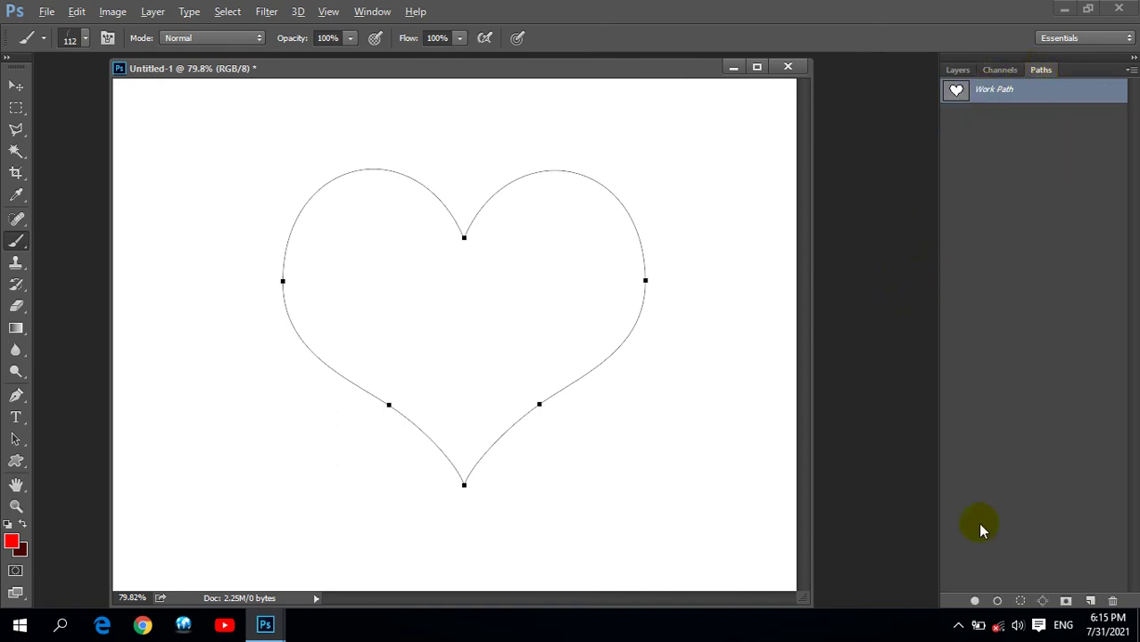
alt+click(995, 600)
click(523, 212)
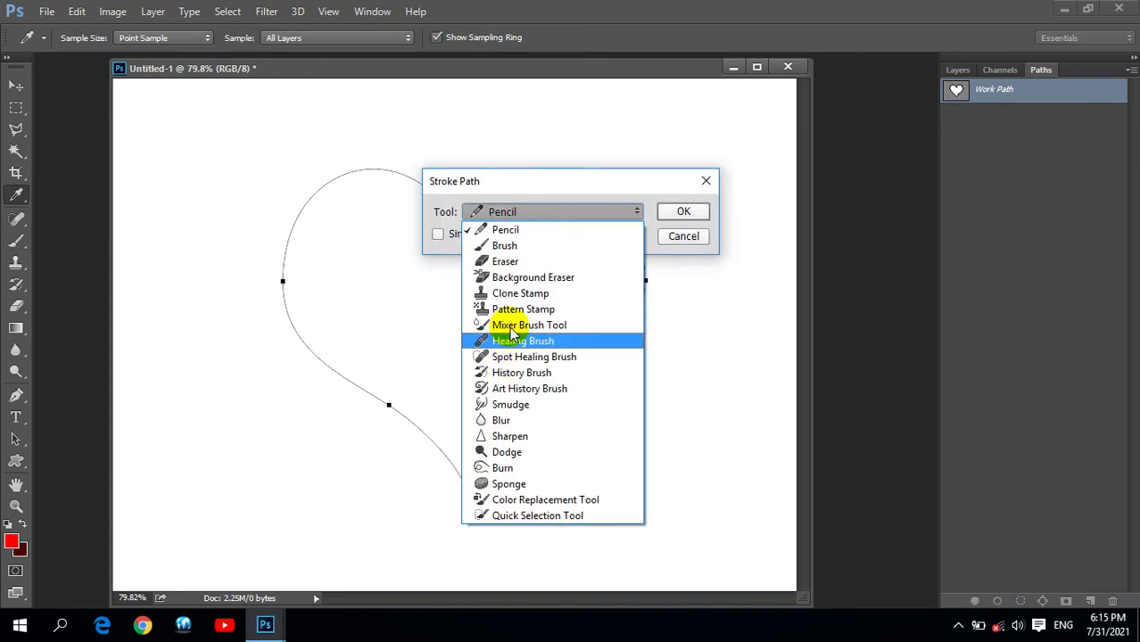
click(522, 246)
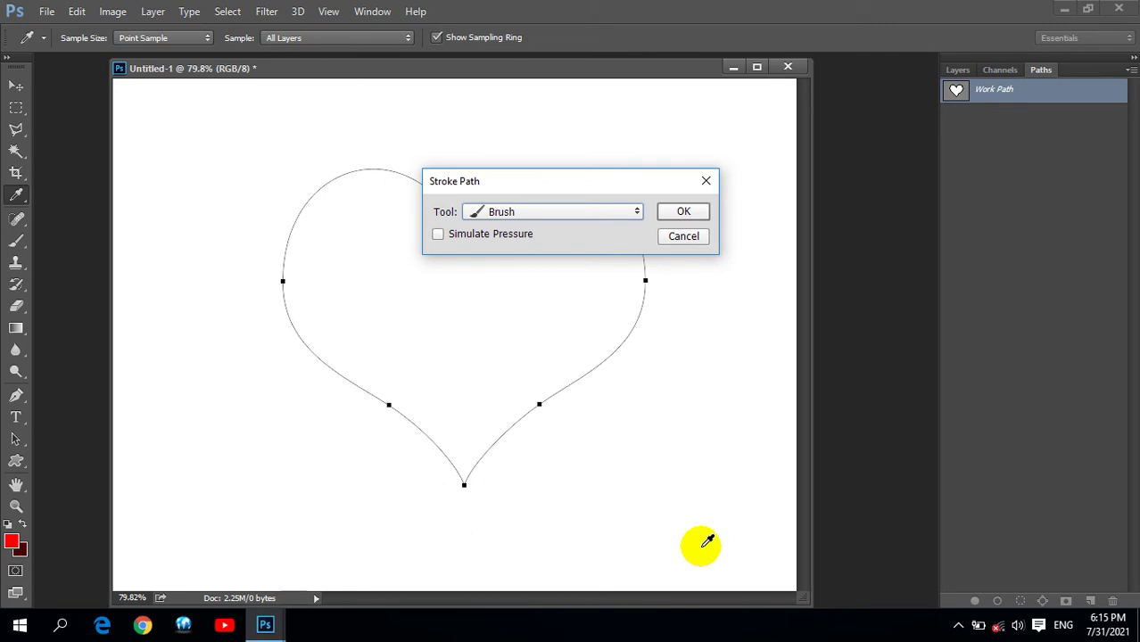
click(680, 213)
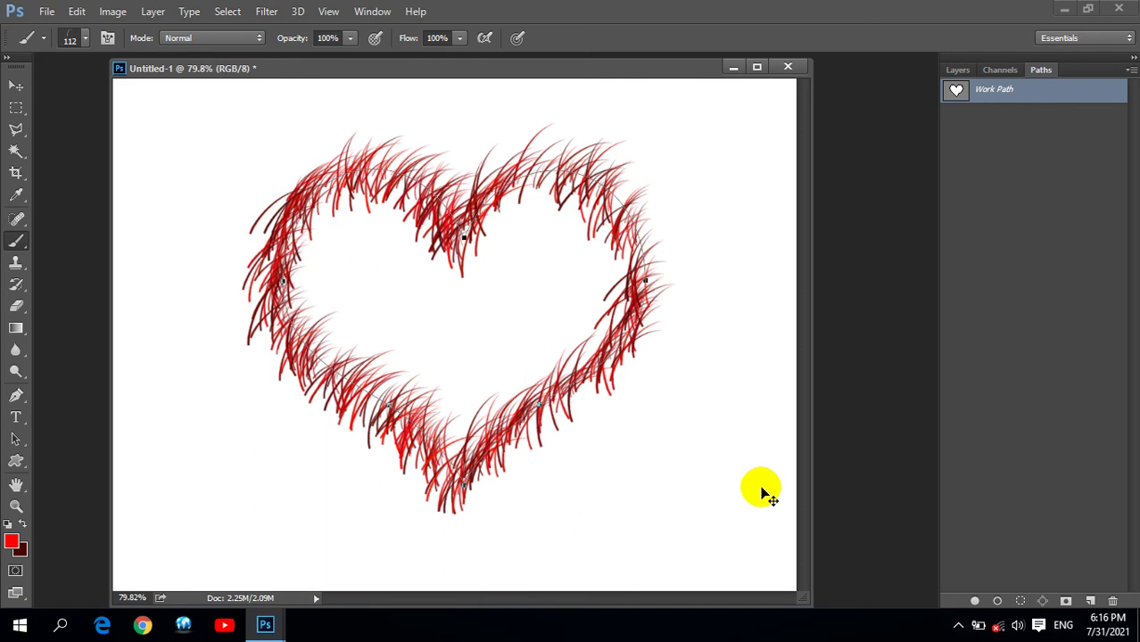
Step: Convert the heart path into a selection and then deselect it
key(ctrl+Return)
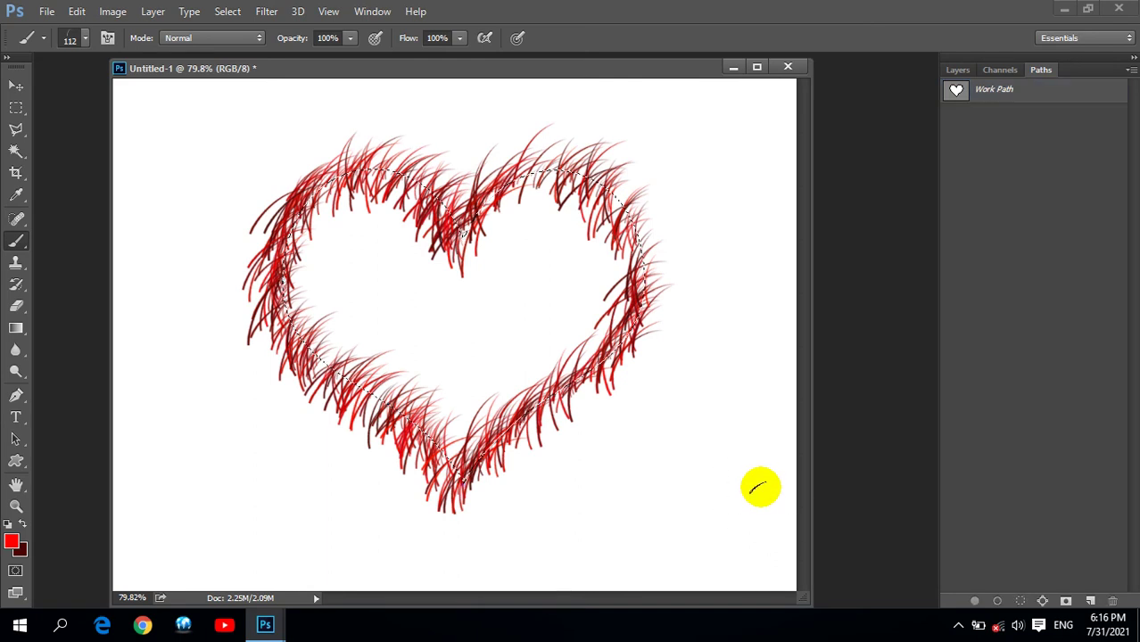
click(15, 86)
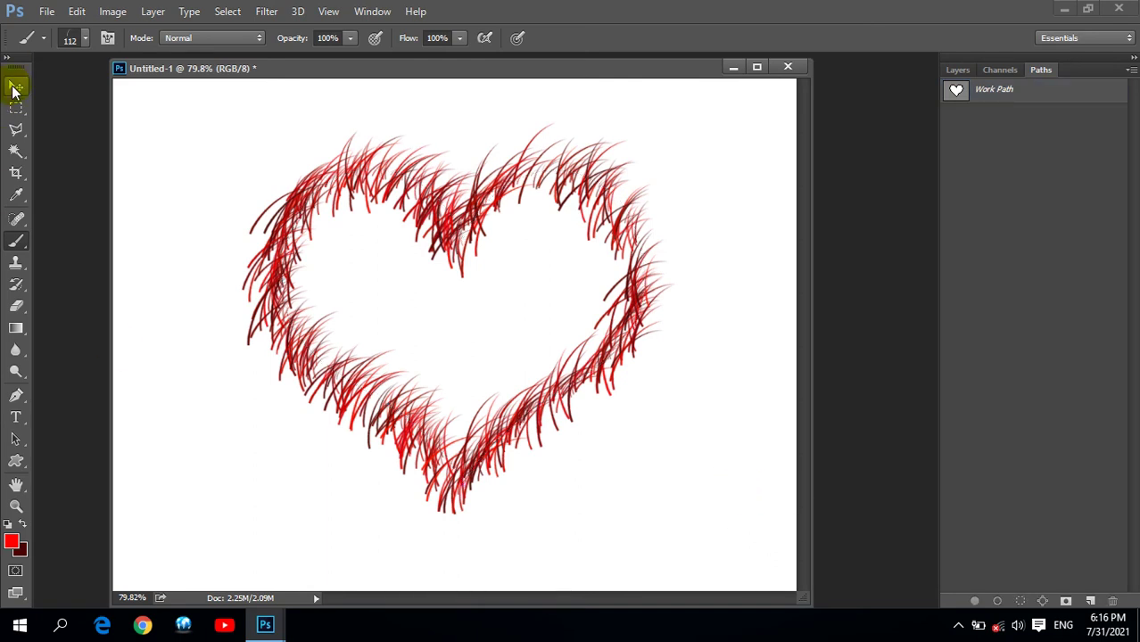
key(ctrl+d)
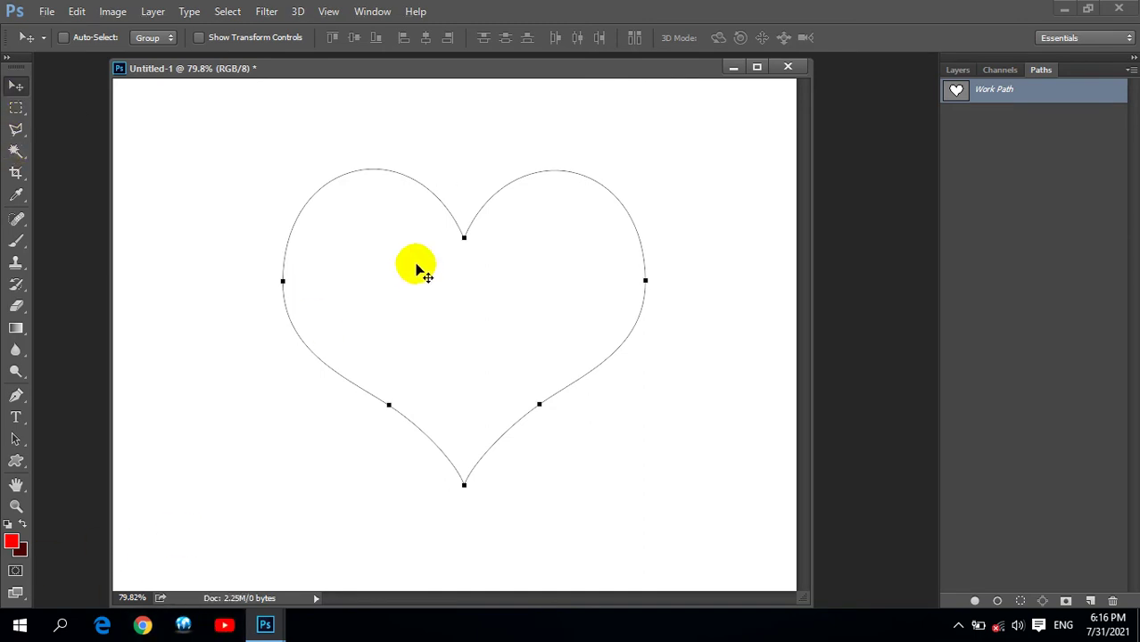
Step: Choose the Horizontal Type tool with a dark red text colour
click(963, 72)
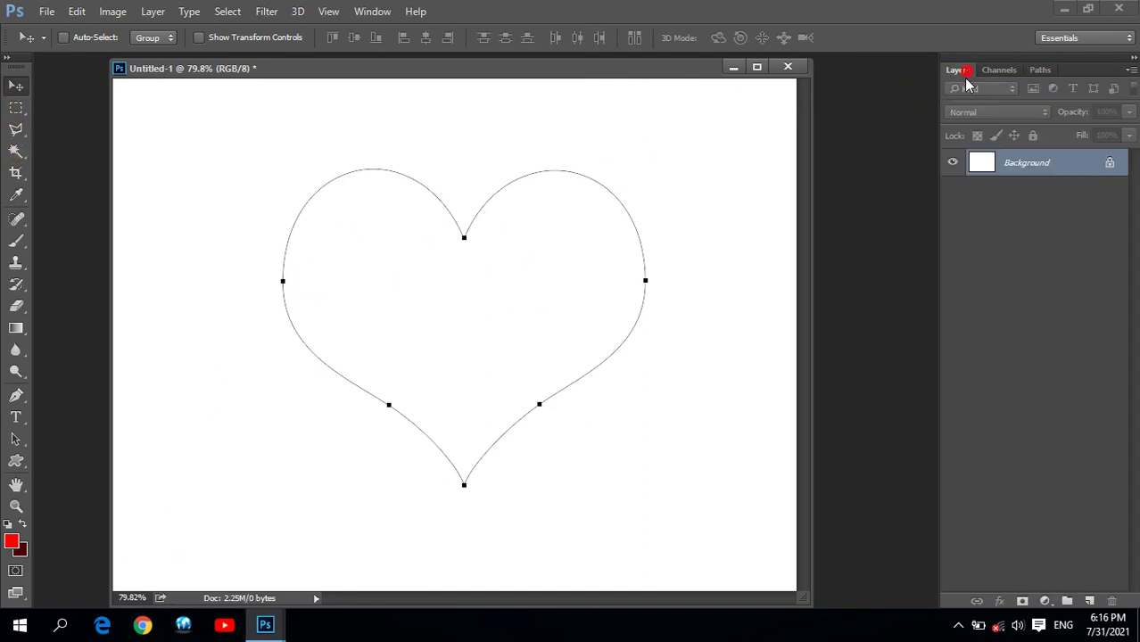
click(16, 417)
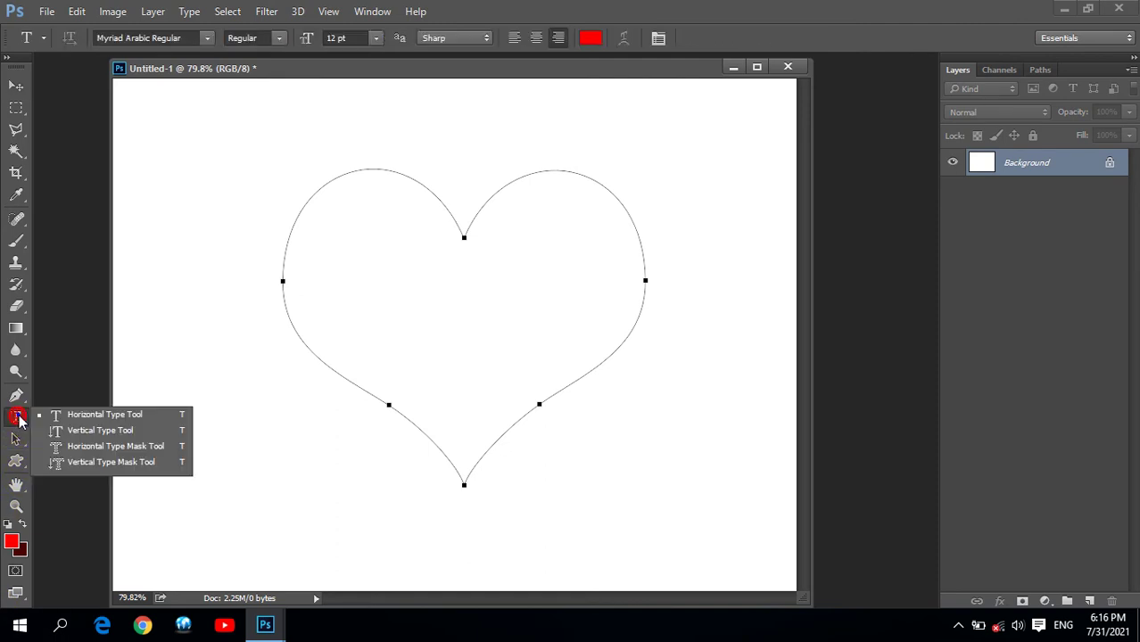
click(64, 415)
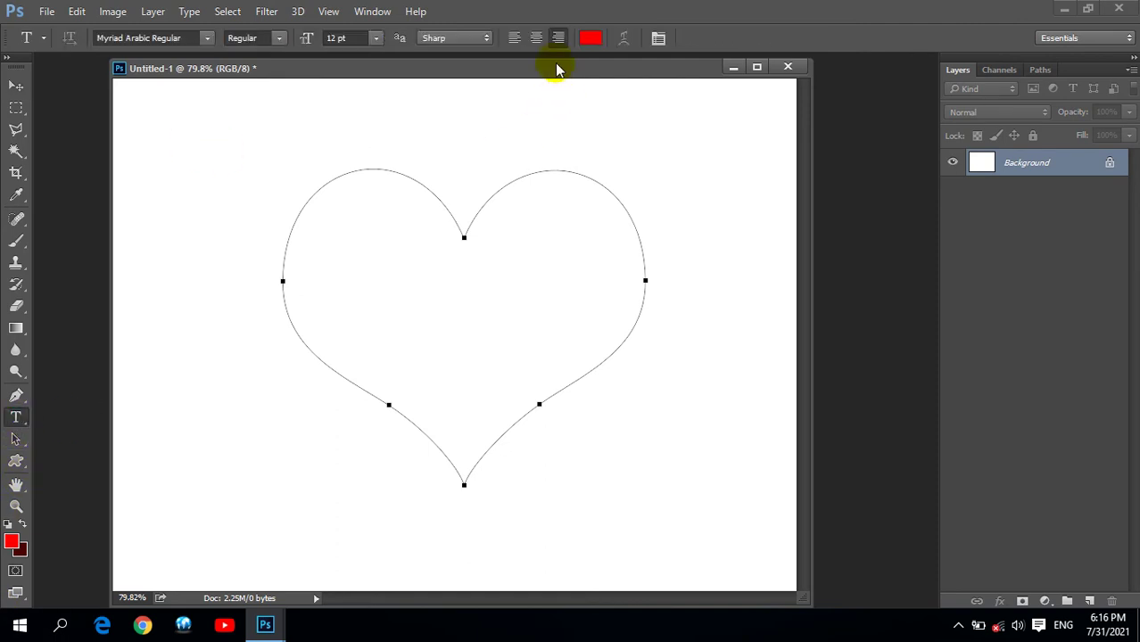
click(592, 38)
drag(527, 231, 557, 240)
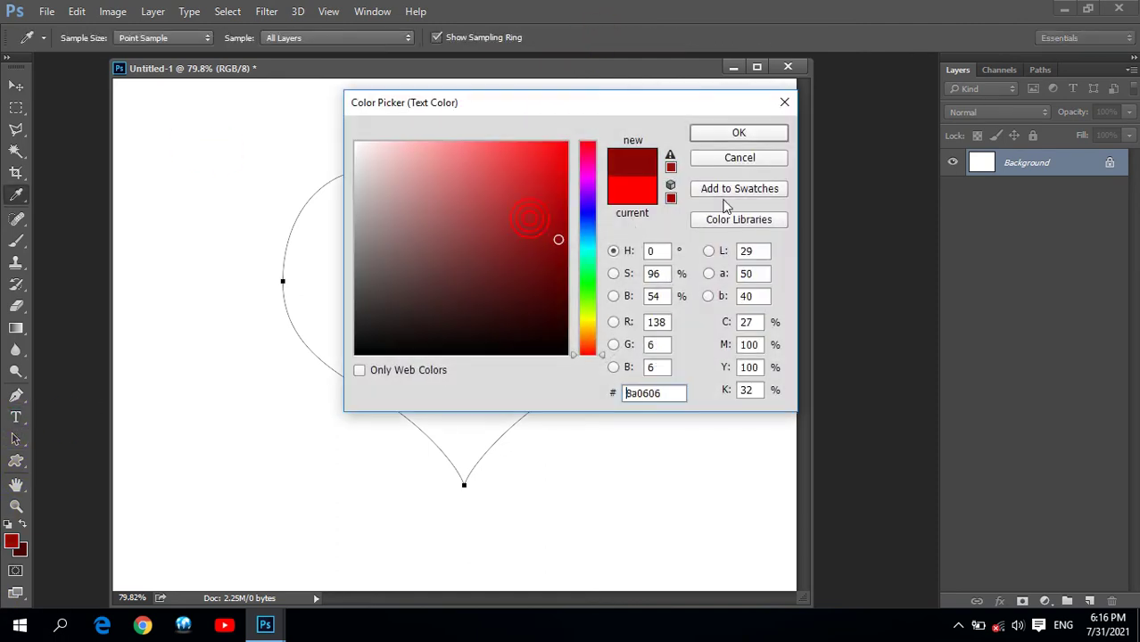
click(754, 132)
click(375, 37)
click(370, 249)
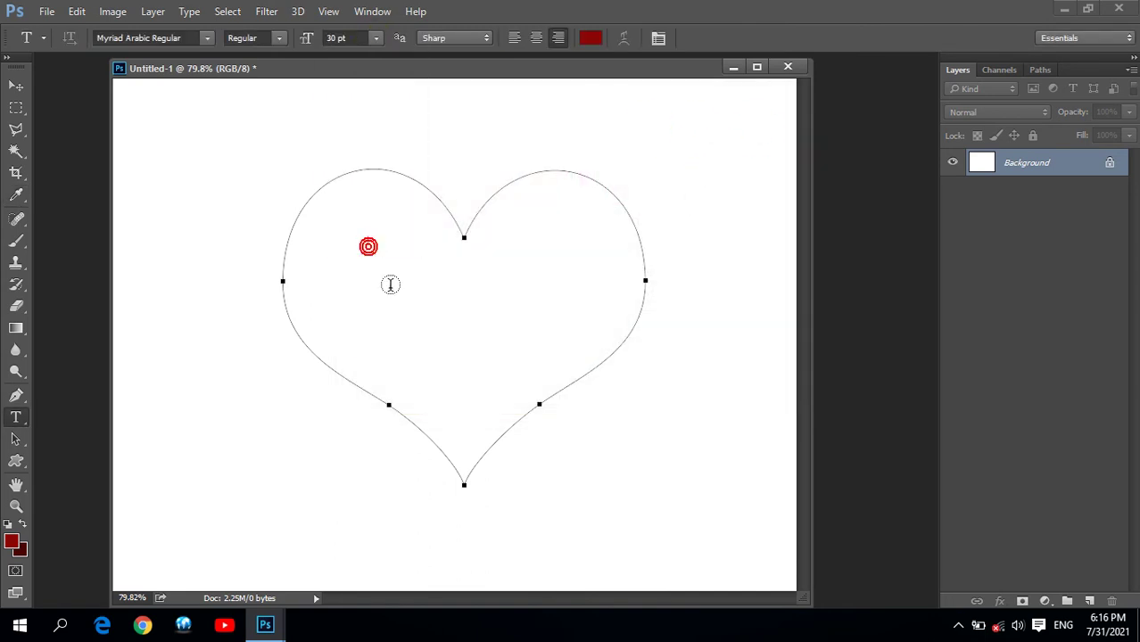
Step: Type 14 pt placeholder text along the heart path and commit it
click(453, 468)
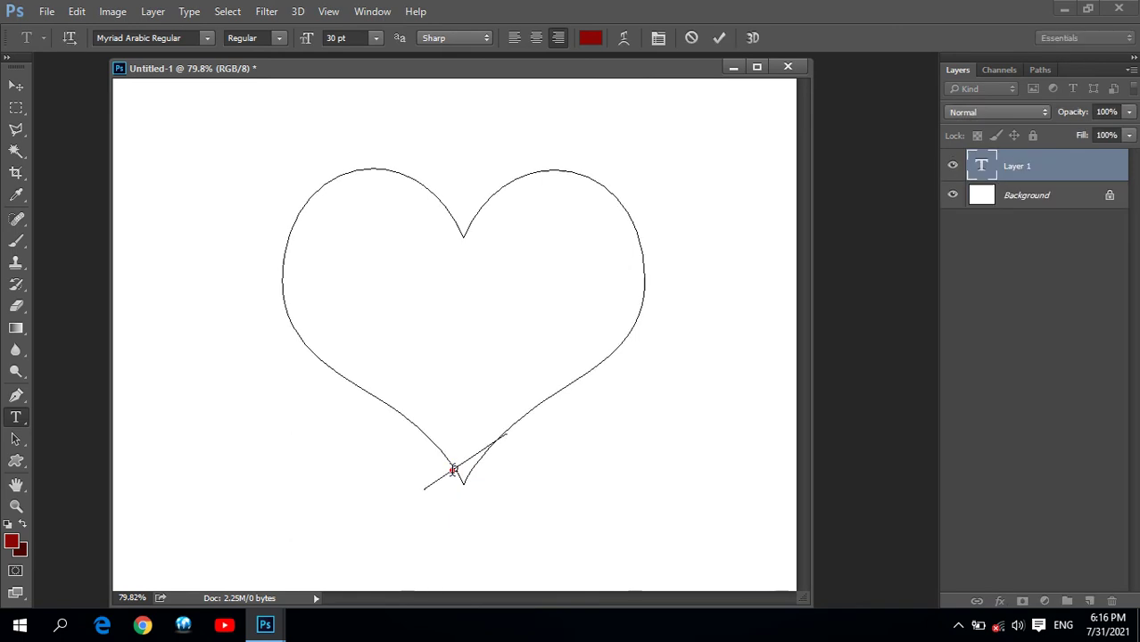
click(376, 38)
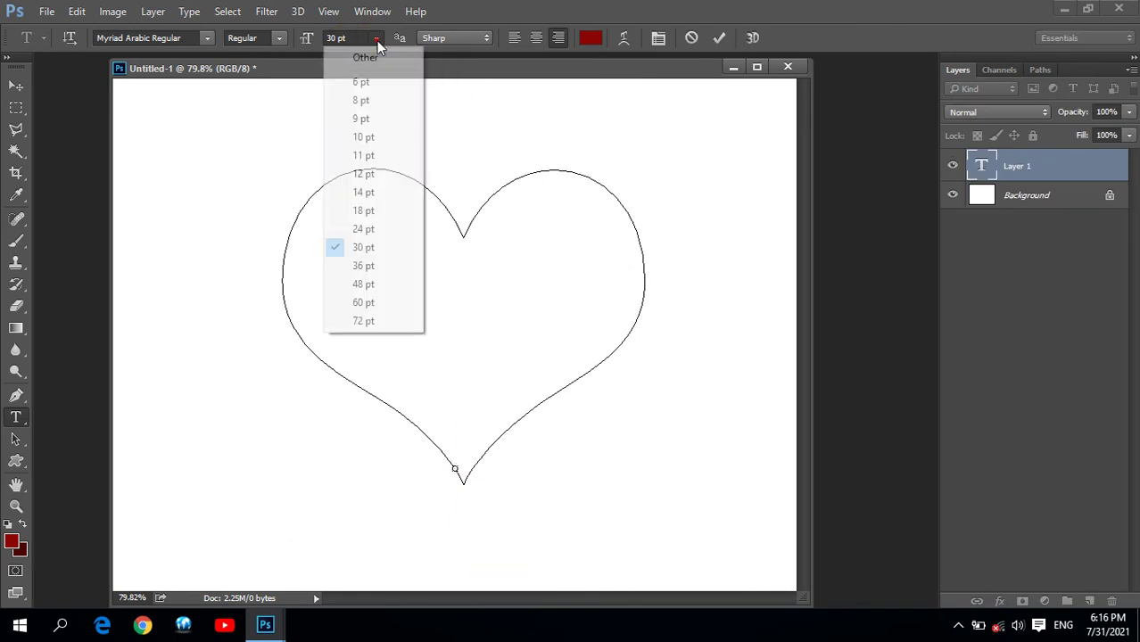
click(388, 193)
click(457, 232)
text(kgldsk:ldsk:fdks:f)
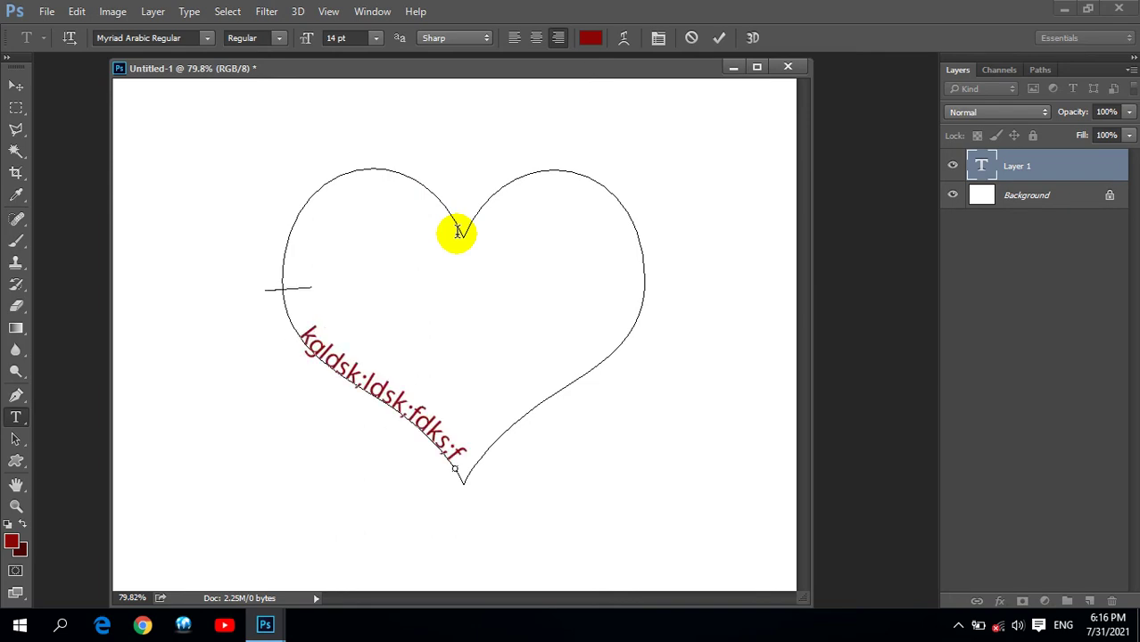
text(kd:kd:fk:ldskf:ldskfl:kd)
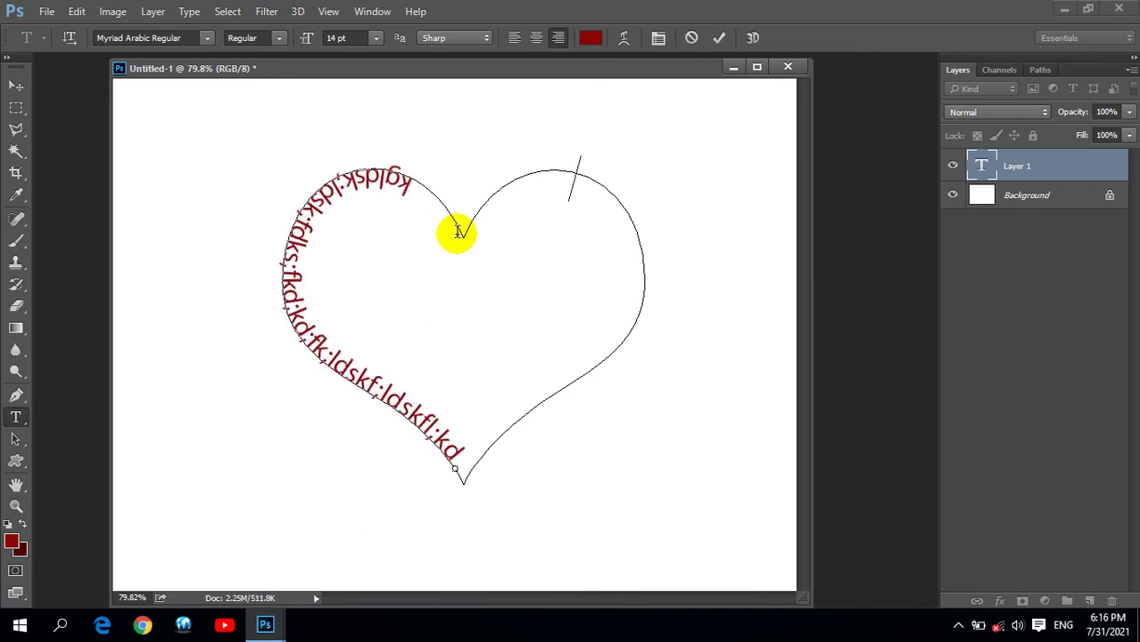
text(:kdkl:fk:ldskfl:dkf:ldkf:ldklf:kd:lfkd:kf:lkl:dskfl:dskf:dldkf)
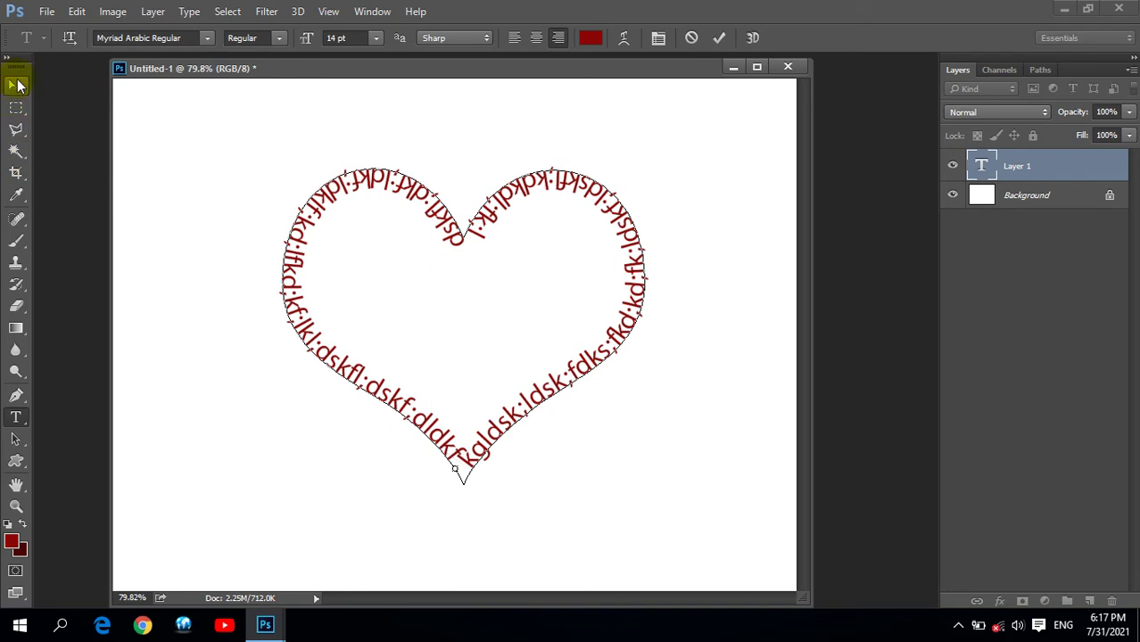
click(14, 87)
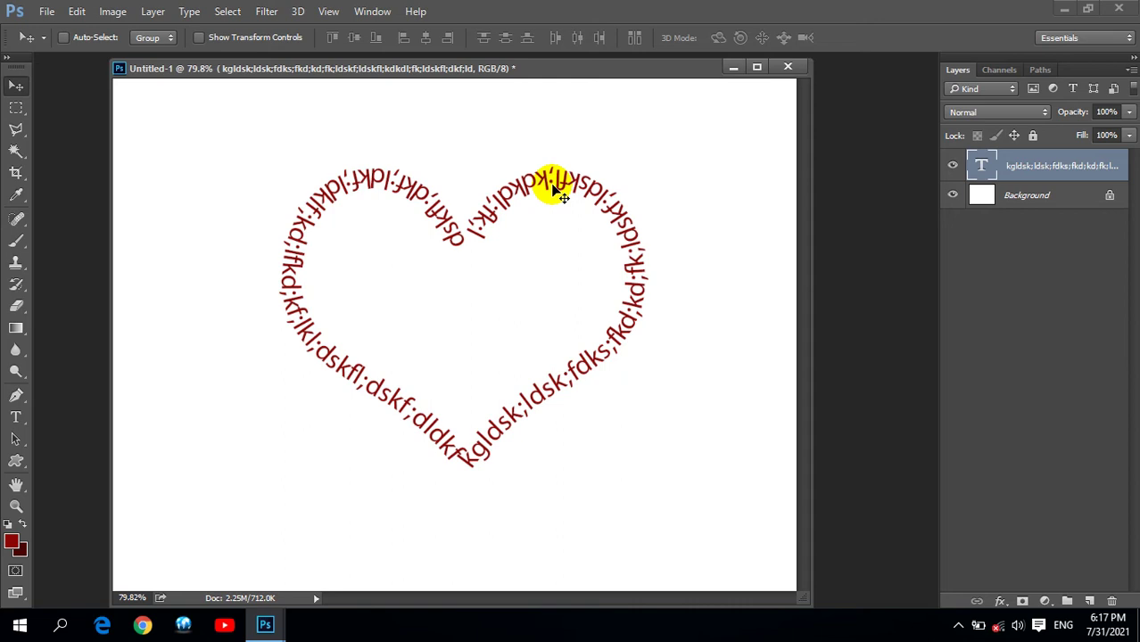
Step: Delete the heart text layer and close the document without saving
key(Delete)
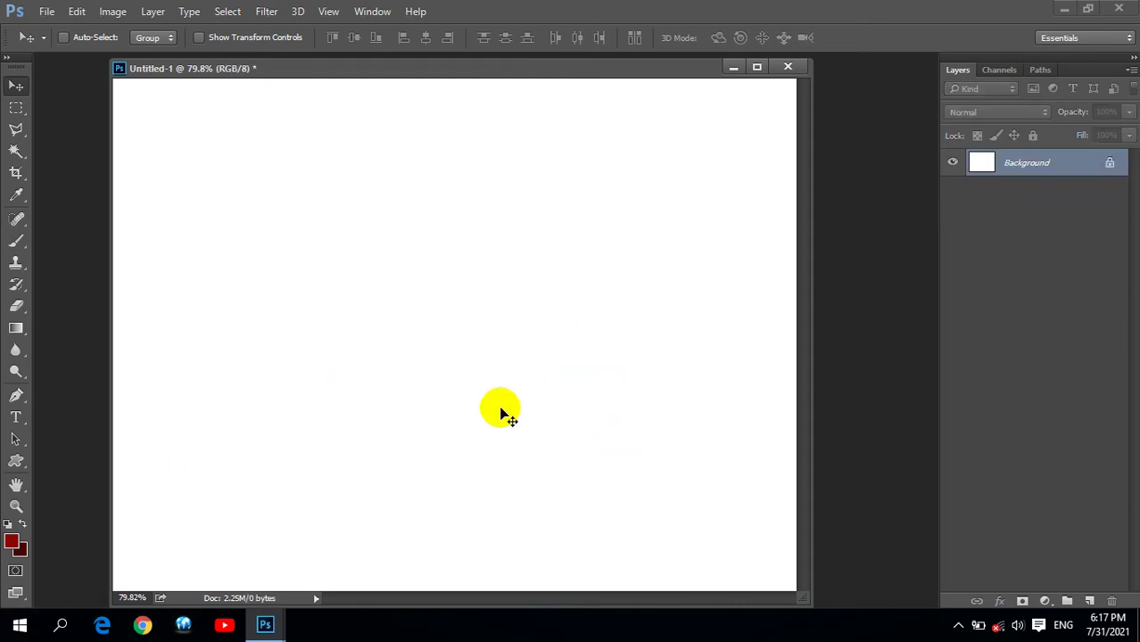
click(787, 67)
click(584, 243)
Step: Create a new blank 1024×768 document and float it in its own window
click(47, 12)
click(56, 29)
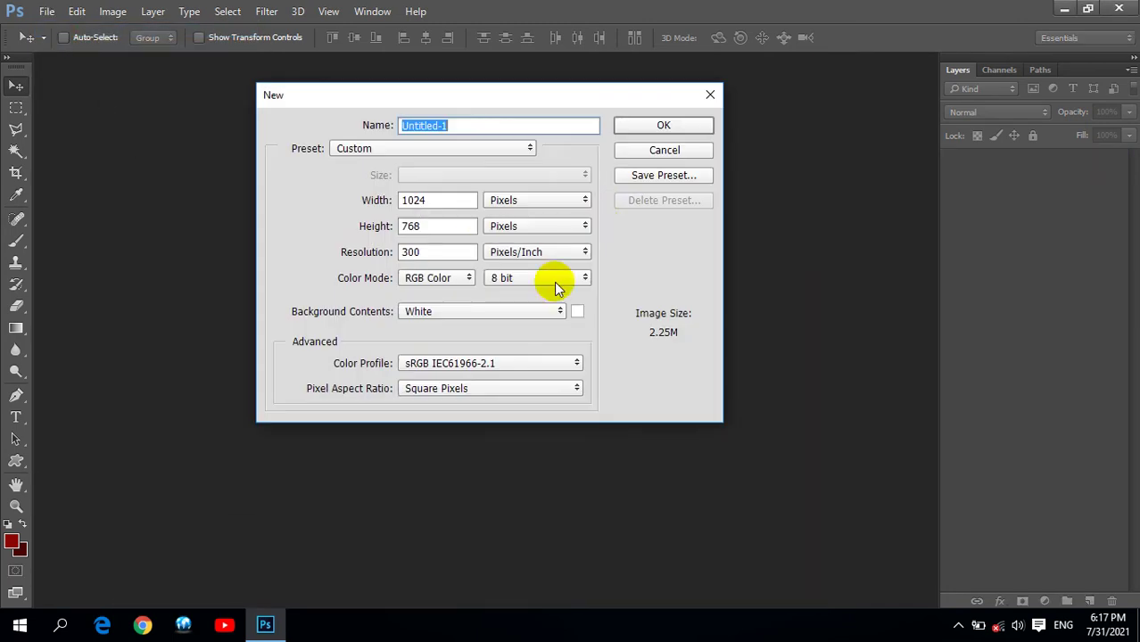
click(660, 128)
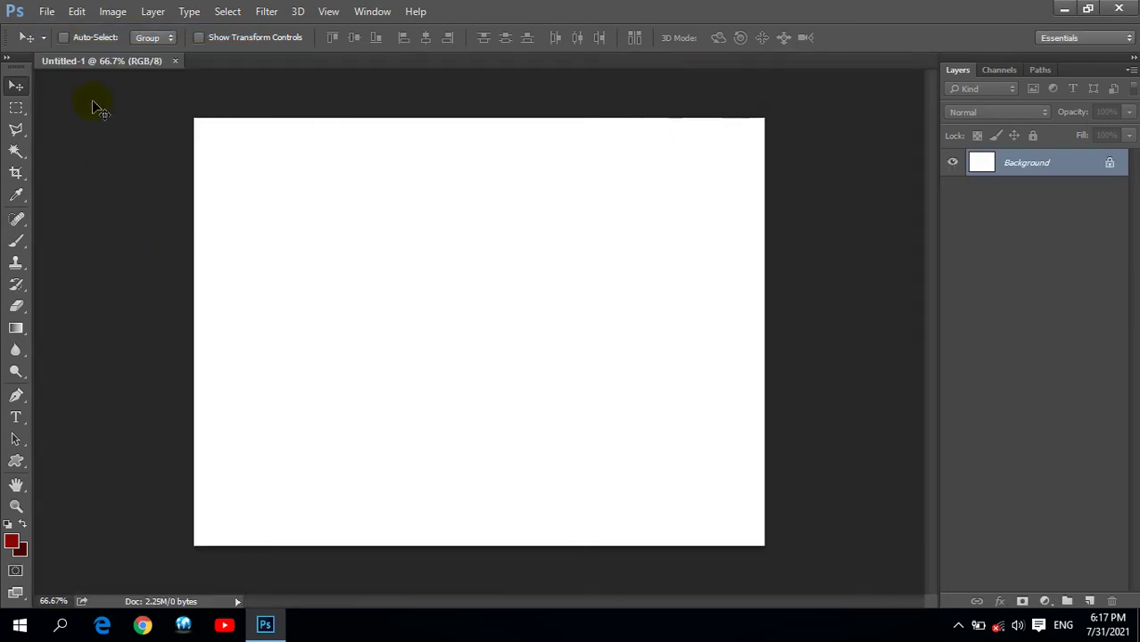
mouse_move(109, 64)
mouse_down()
mouse_move(401, 157)
mouse_move(451, 92)
mouse_move(538, 100)
mouse_up()
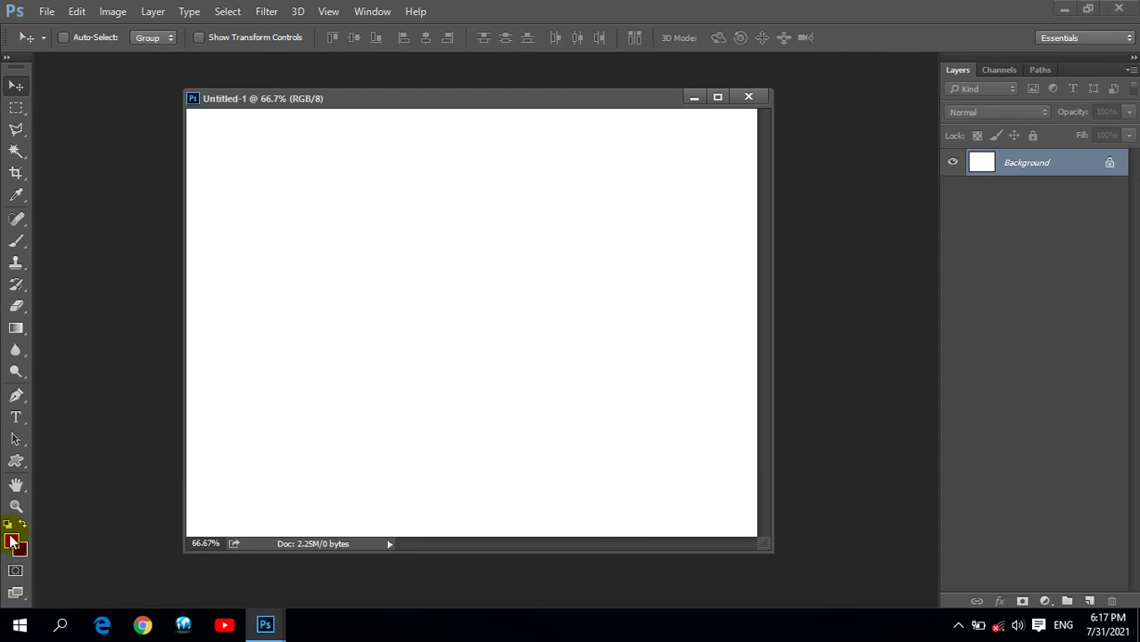
Step: Fill the background with black and add a new empty layer
click(12, 542)
click(552, 352)
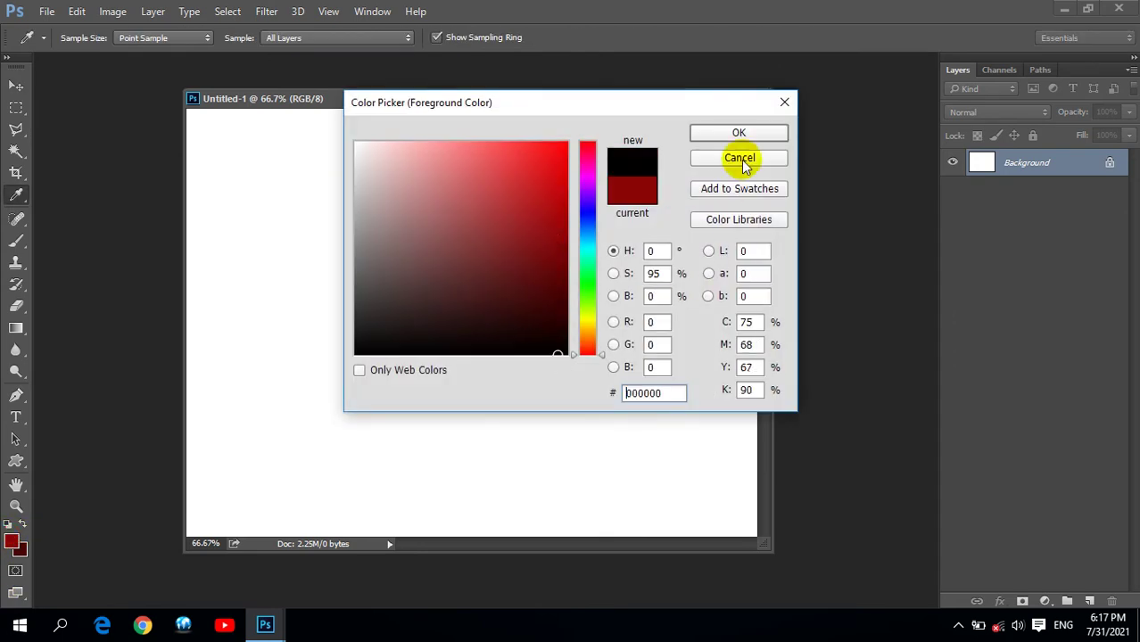
click(763, 132)
key(alt+BackSpace)
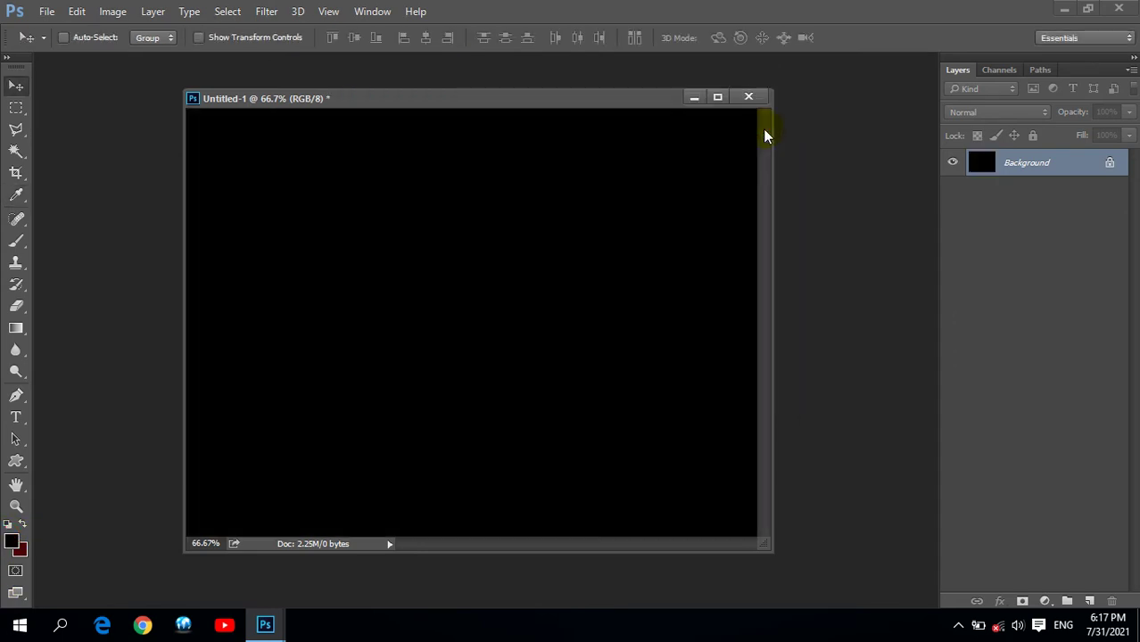
click(1089, 601)
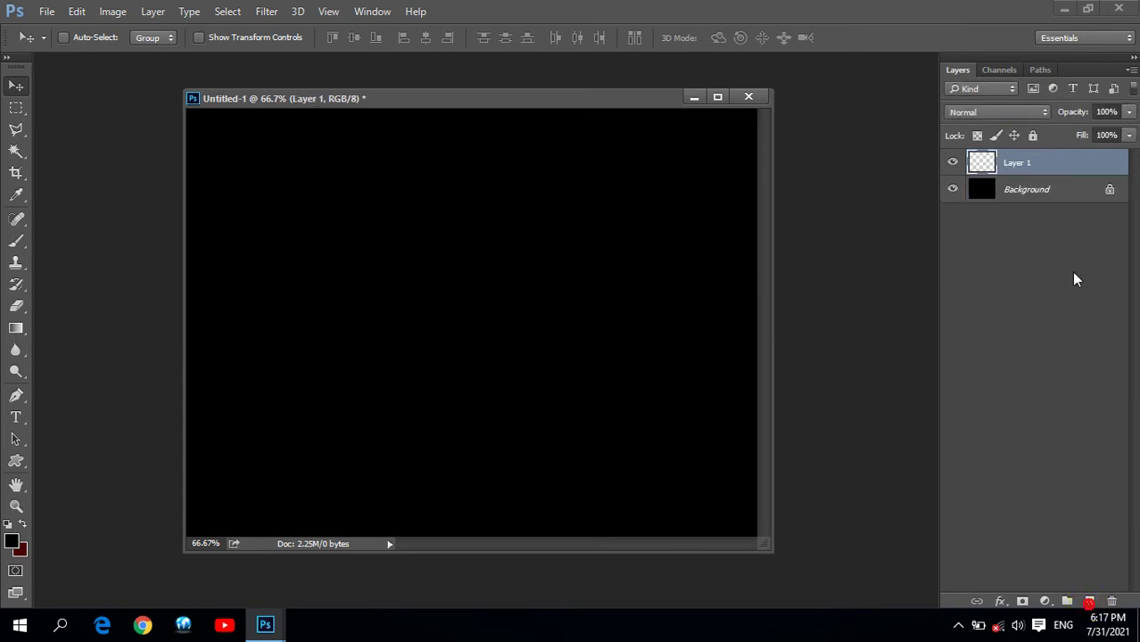
Step: Select the Brush tool with a soft round brush preset
click(18, 242)
click(69, 239)
click(85, 40)
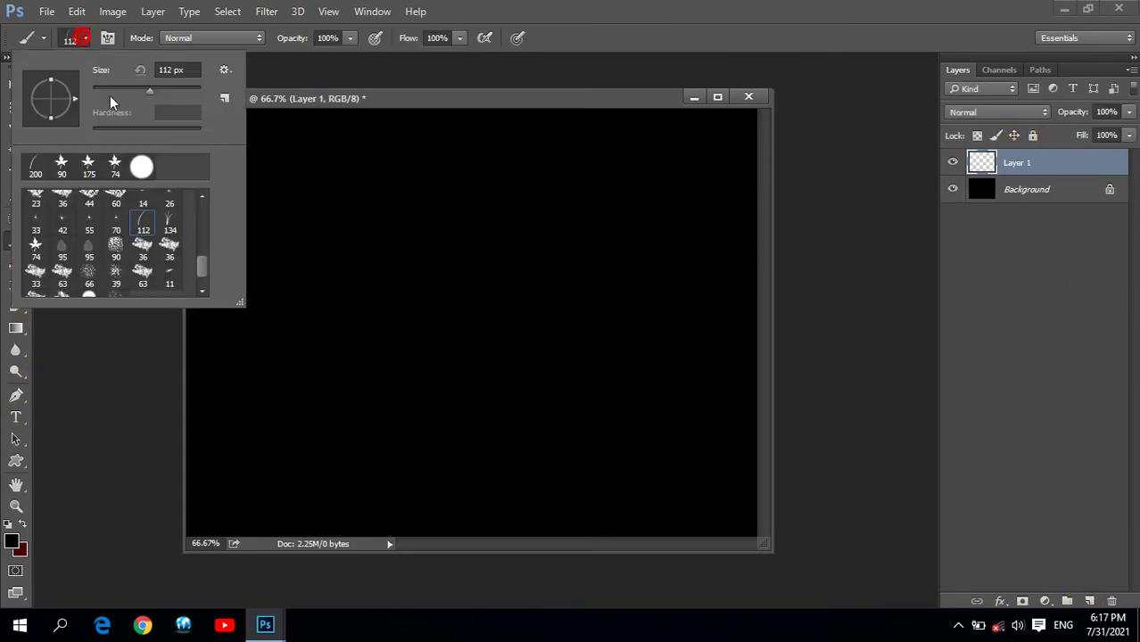
drag(211, 269, 228, 193)
click(114, 203)
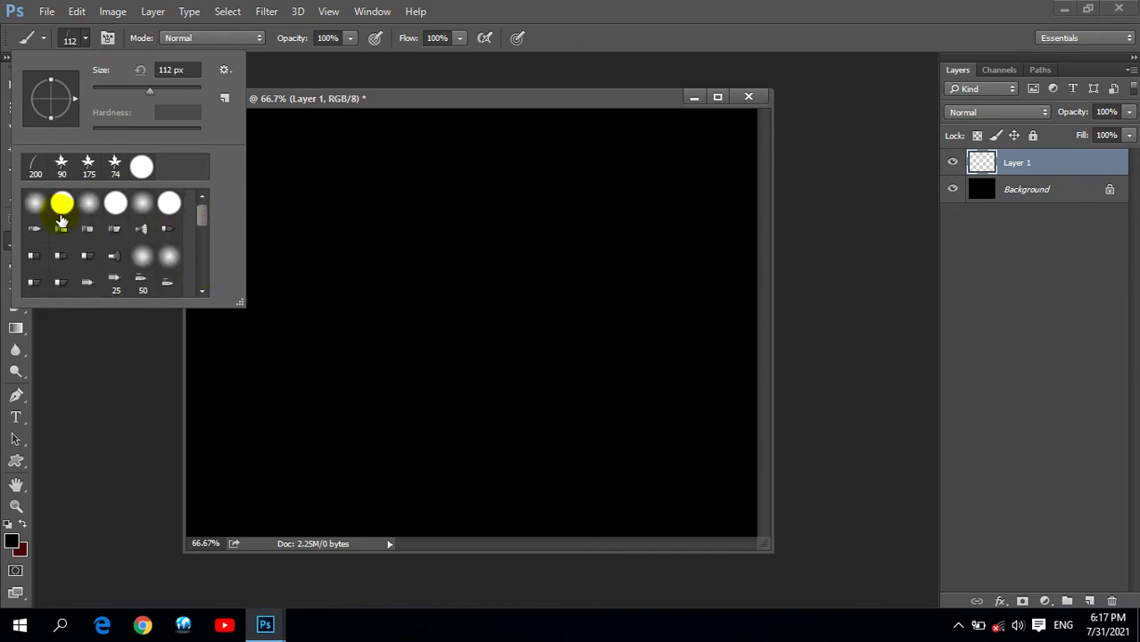
double_click(93, 207)
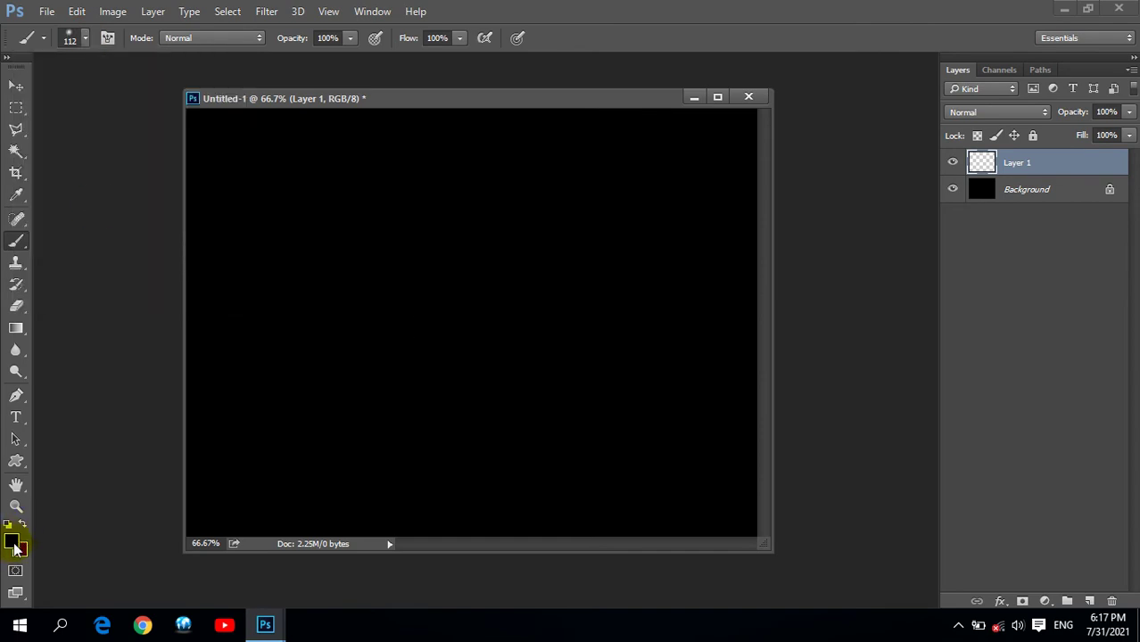
Step: Paint a large bright green (#1eff13) soft glow in the canvas centre, then close
click(11, 543)
click(587, 285)
click(550, 134)
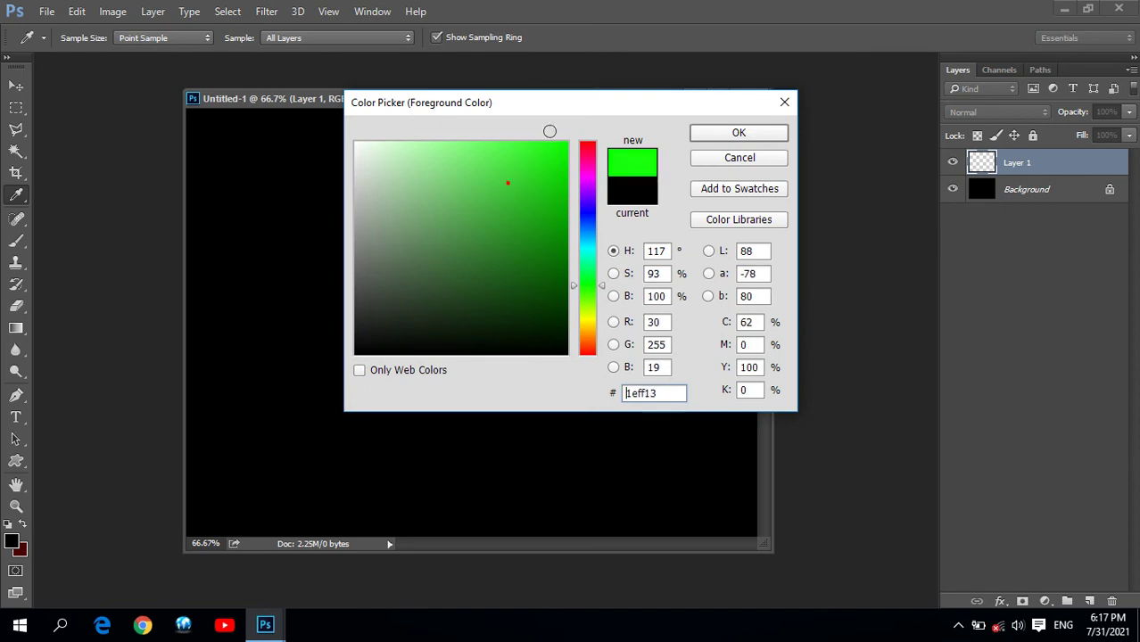
click(729, 132)
key(bracketright)
key(bracketright)
key(bracketright)
key(bracketright)
key(bracketright)
key(bracketright)
key(bracketright)
key(bracketright)
key(bracketright)
key(bracketright)
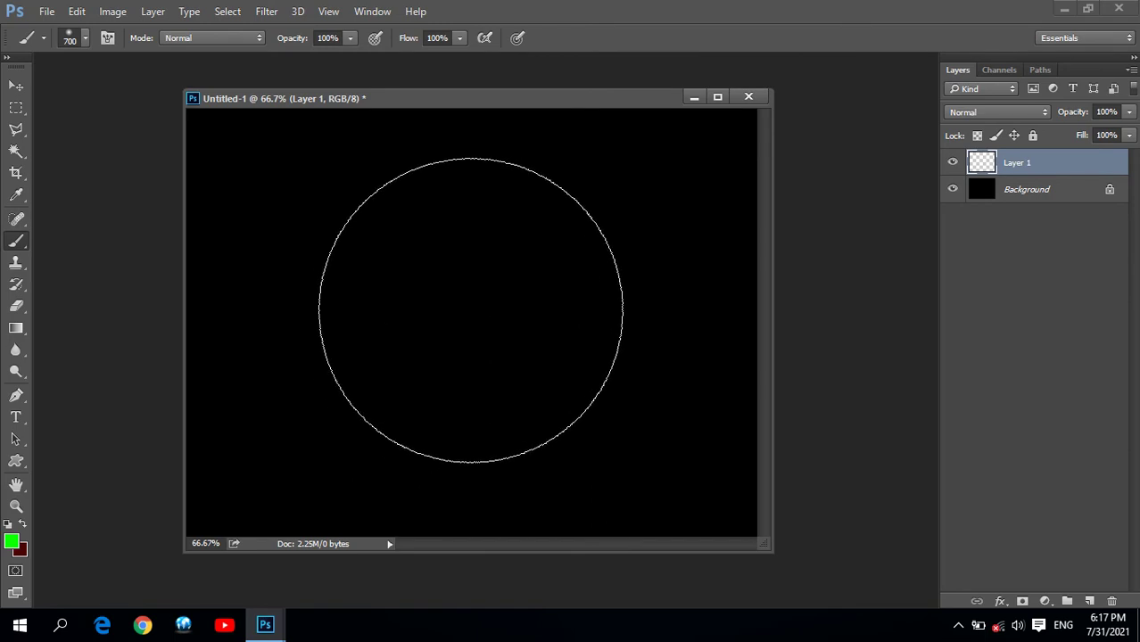
click(471, 310)
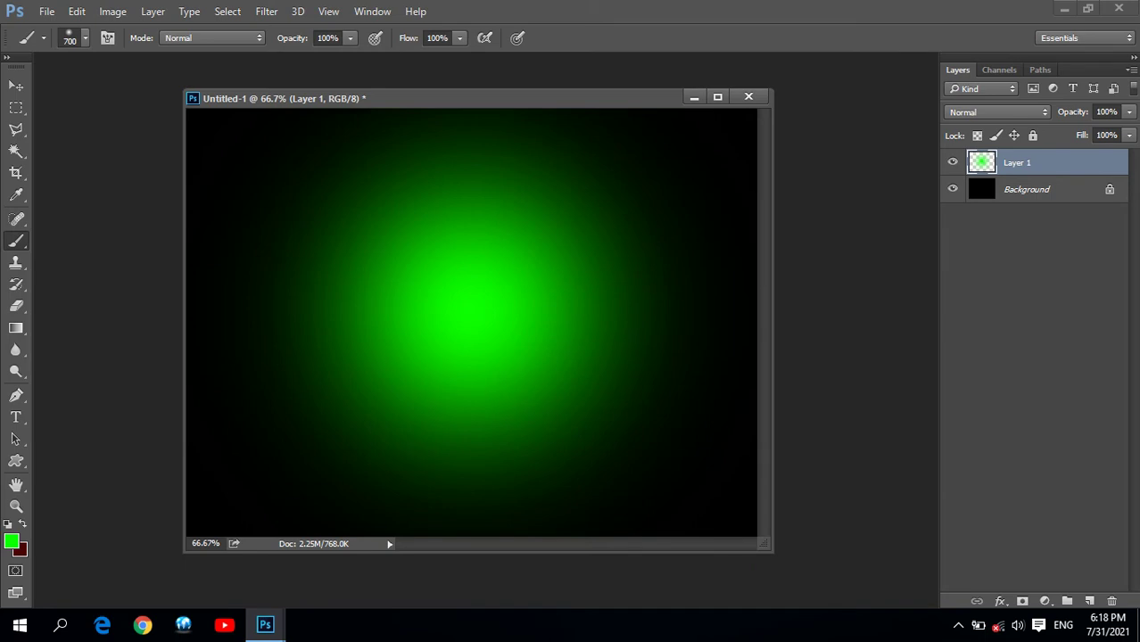
click(748, 96)
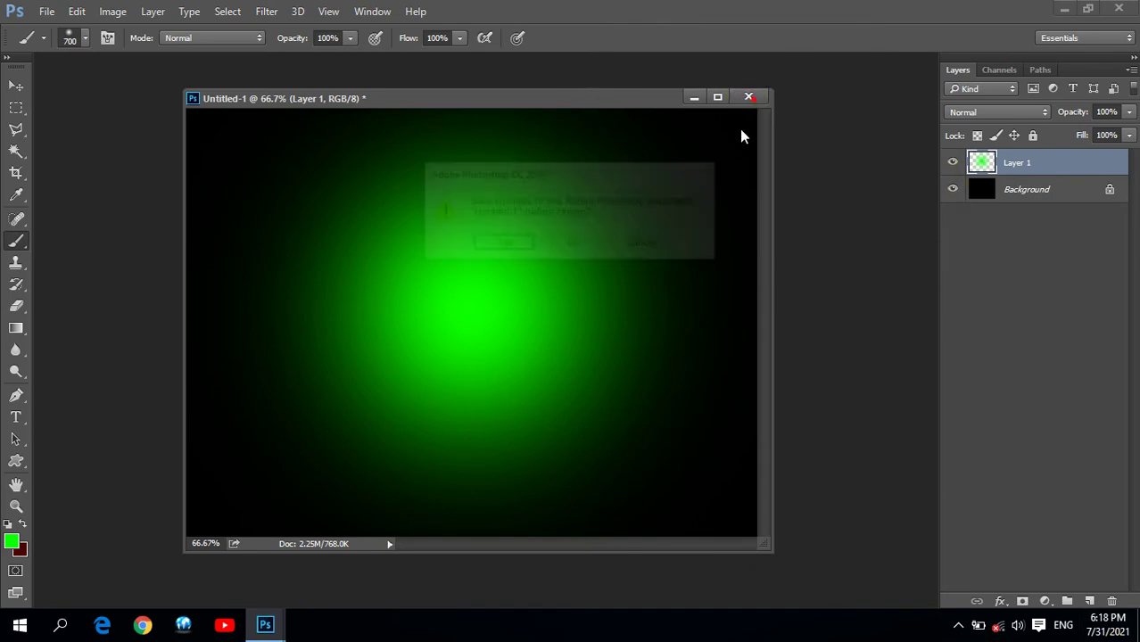
Step: Discard the glow document's changes and create a new blank white document
click(593, 251)
click(46, 11)
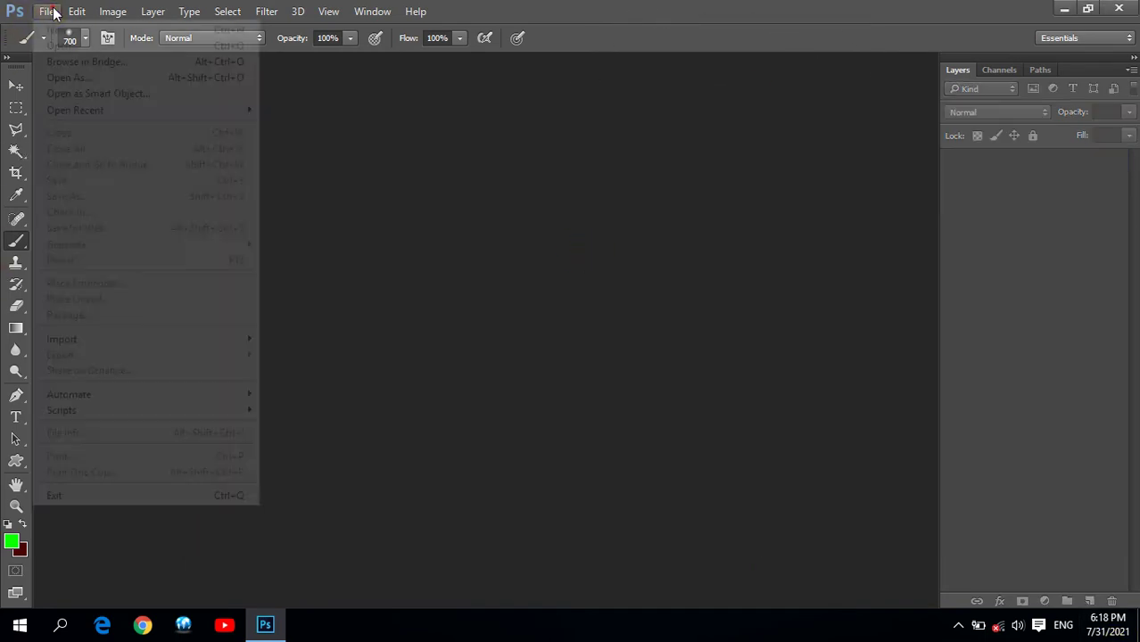
click(73, 34)
click(627, 125)
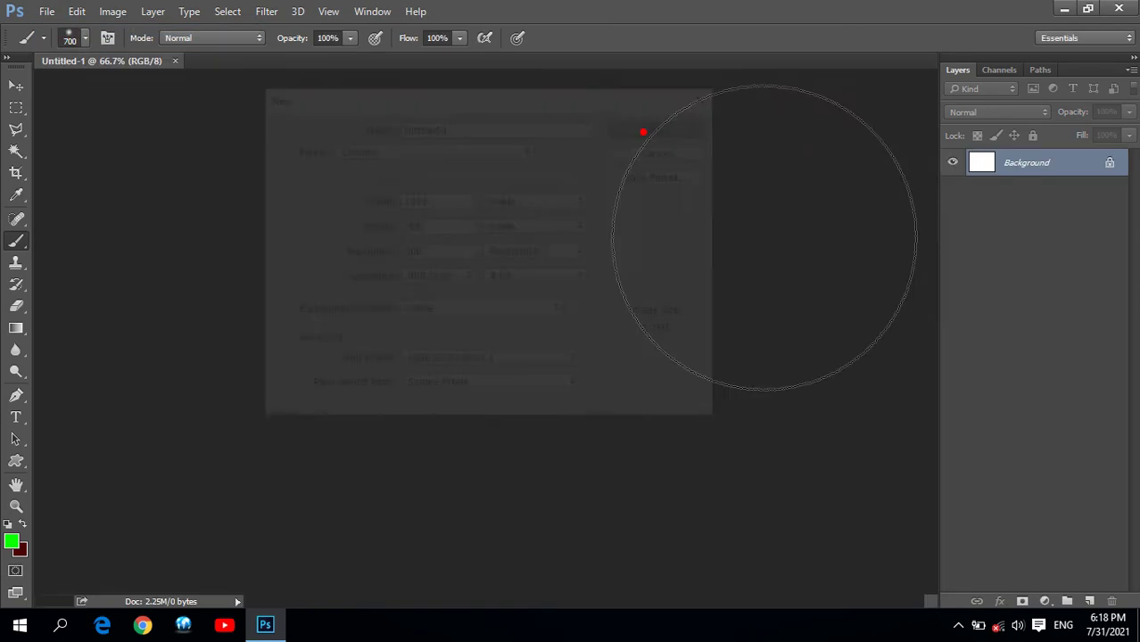
Step: Shrink the brush to 150 px and set the foreground colour to black
key(bracketleft)
key(bracketleft)
key(bracketleft)
key(bracketleft)
key(bracketleft)
key(bracketleft)
key(bracketleft)
key(bracketleft)
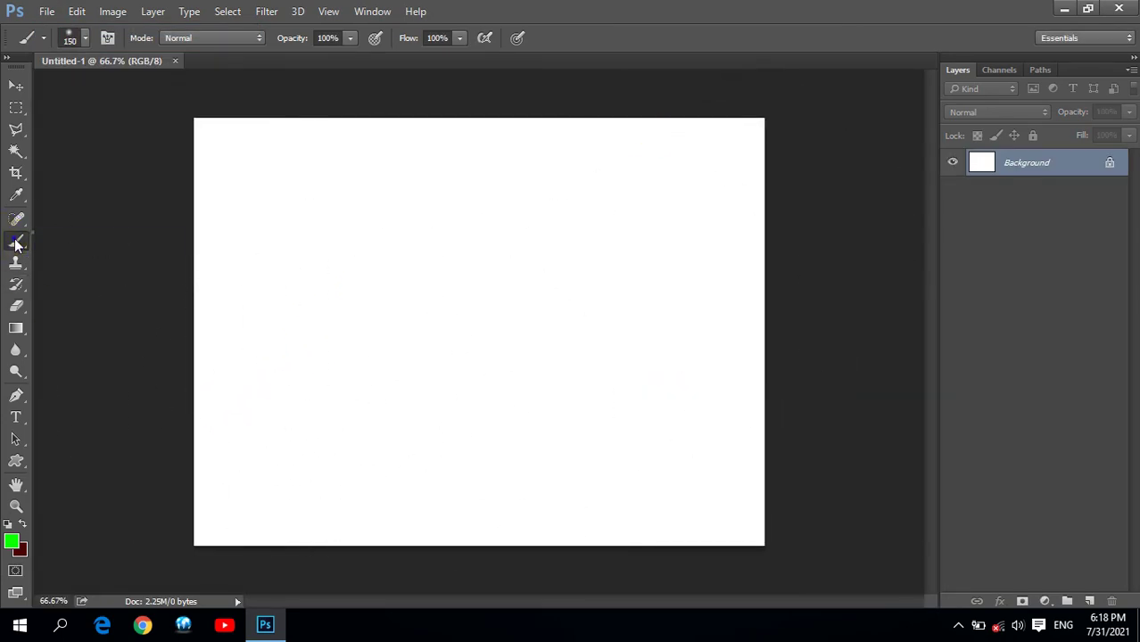
click(12, 541)
click(448, 287)
drag(448, 287, 448, 355)
click(738, 132)
Step: Paint four black practice strokes across the canvas
drag(369, 224, 776, 258)
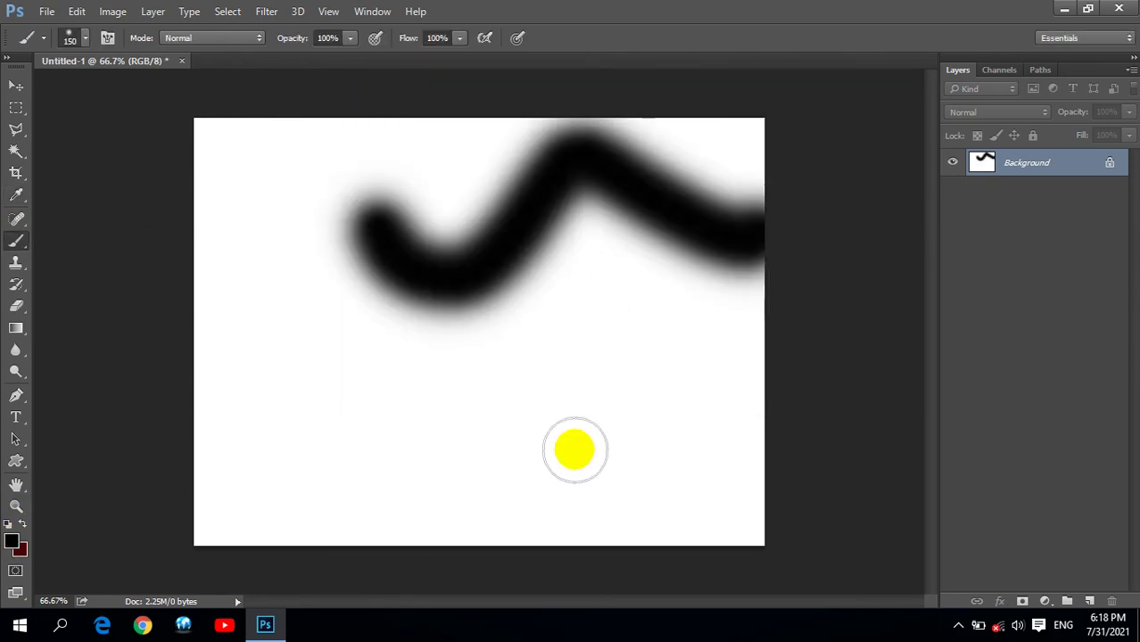
drag(301, 420, 741, 388)
drag(304, 299, 656, 284)
drag(255, 223, 262, 308)
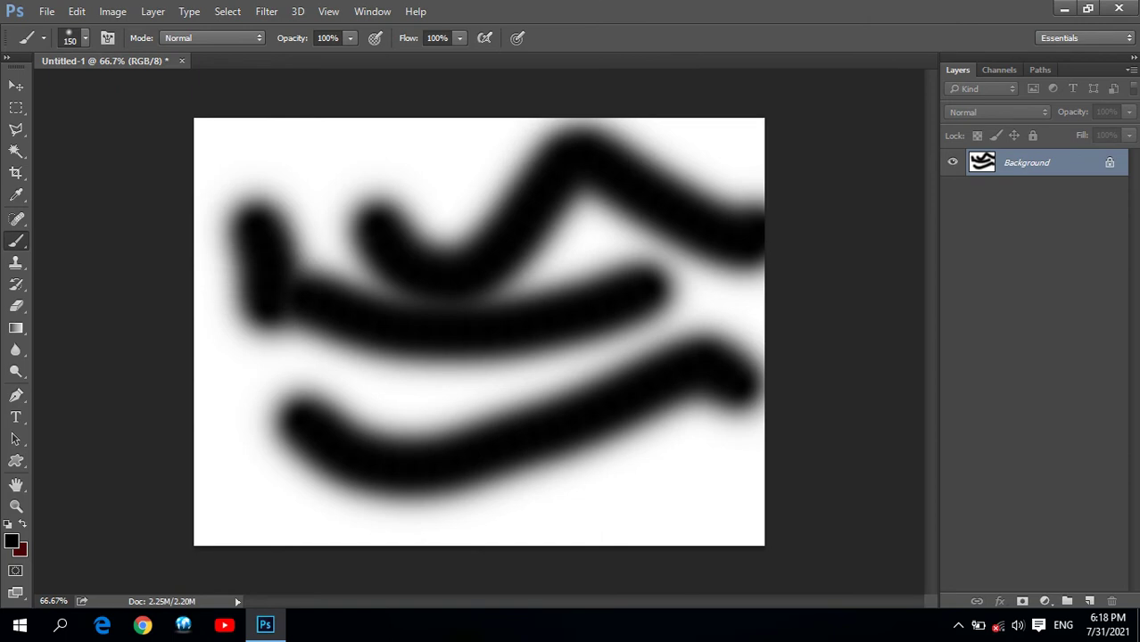
click(517, 490)
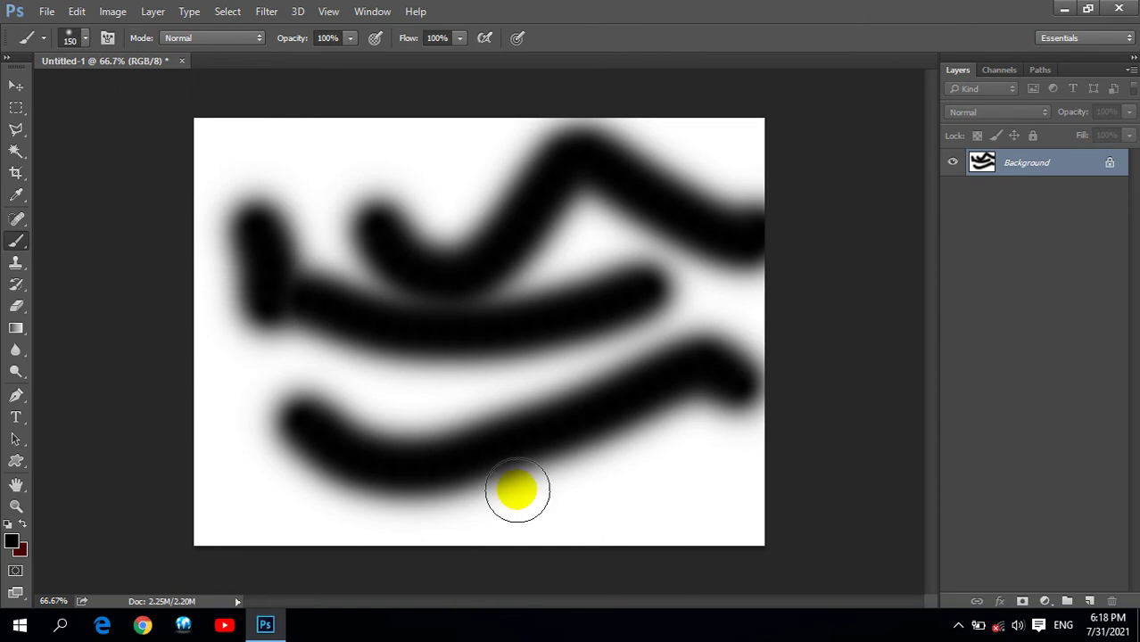
Step: Undo the last two brush strokes and close the practice document
key(ctrl+alt+z)
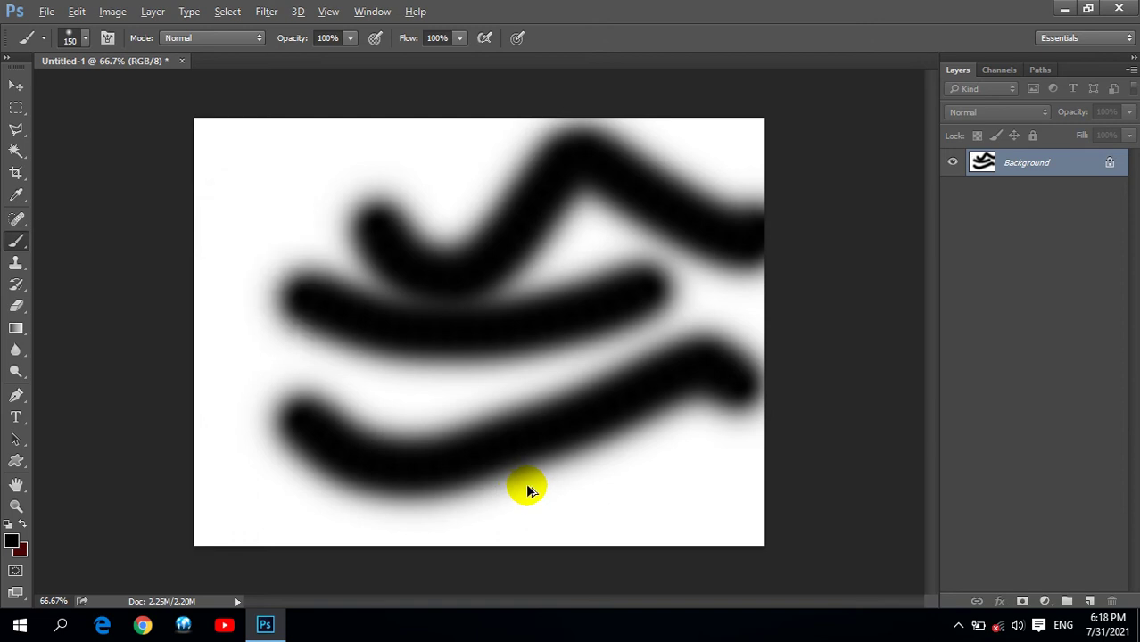
key(ctrl+alt+z)
key(ctrl+alt+z)
key(ctrl+alt+z)
click(181, 60)
Step: Discard the practice document and open the close-up face portrait from Indian Wallpapers
click(573, 245)
double_click(388, 214)
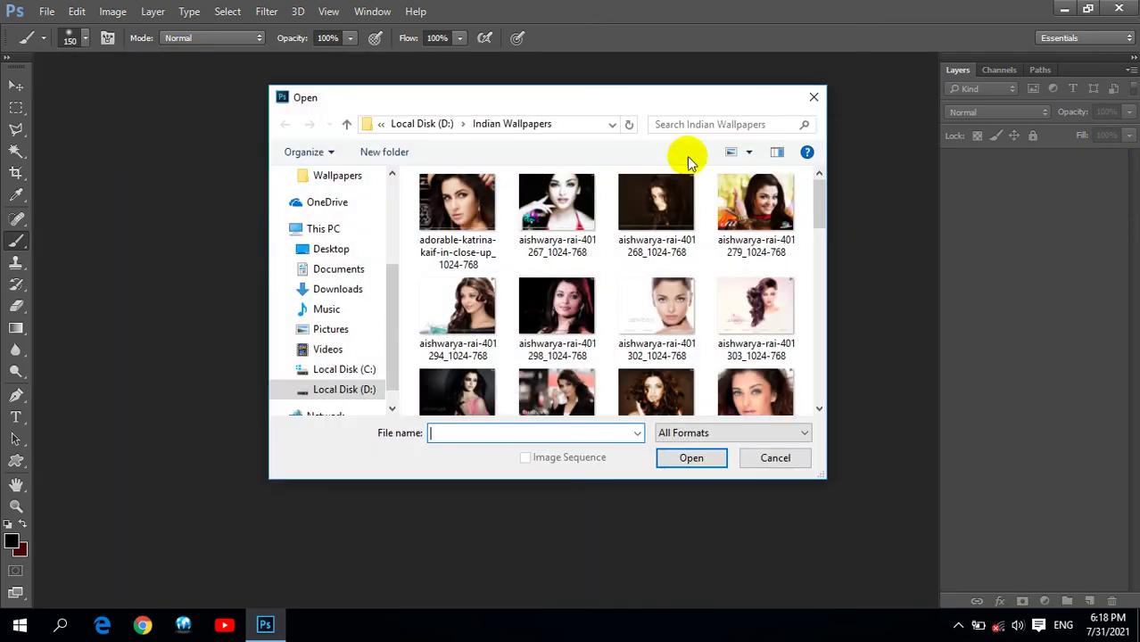
mouse_move(824, 191)
mouse_down()
mouse_move(835, 355)
mouse_move(816, 219)
mouse_up()
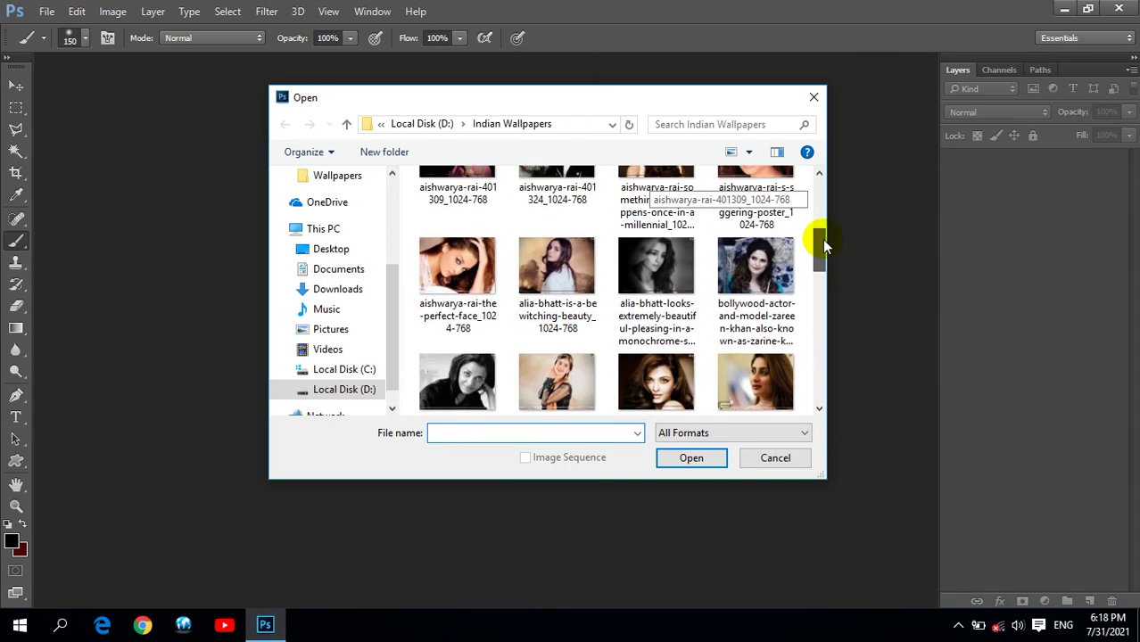
click(747, 236)
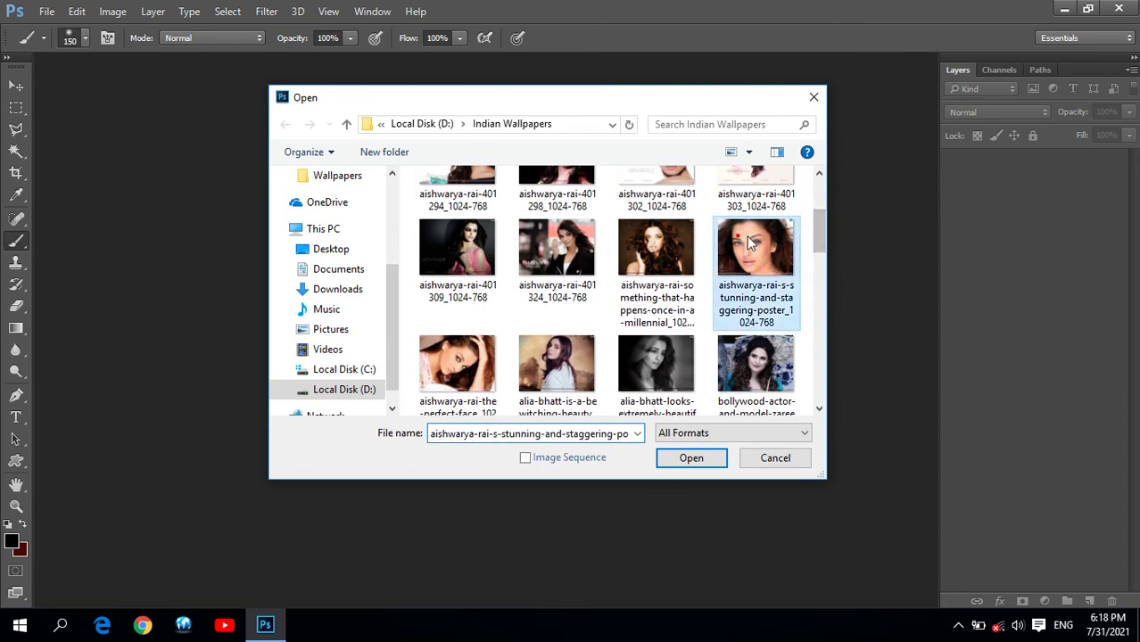
drag(819, 225, 822, 220)
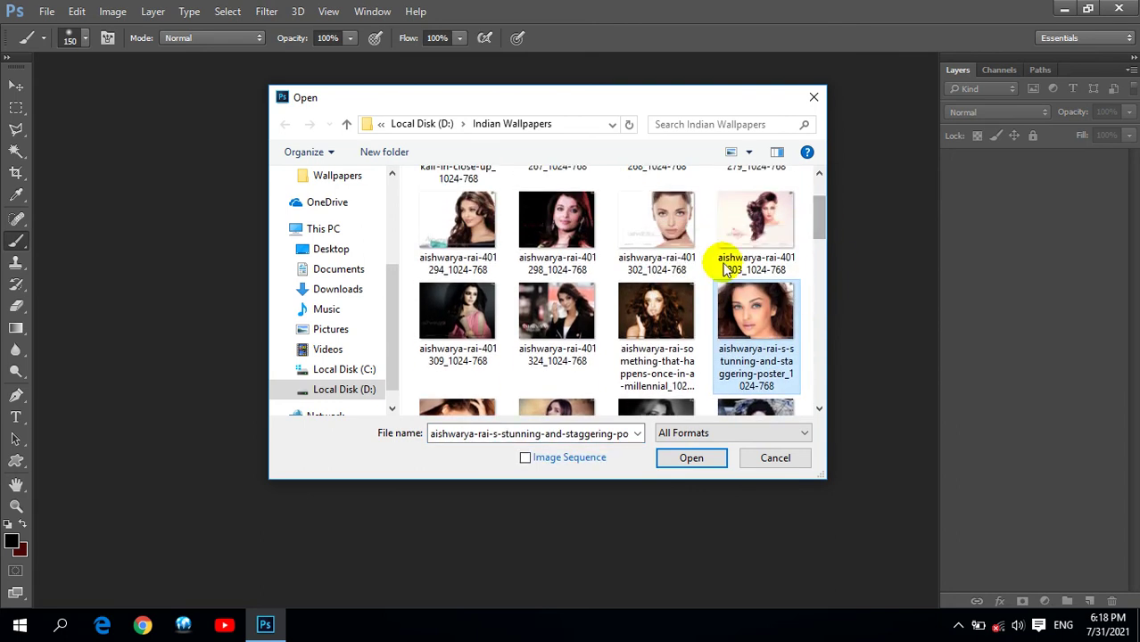
click(665, 229)
right_click(662, 223)
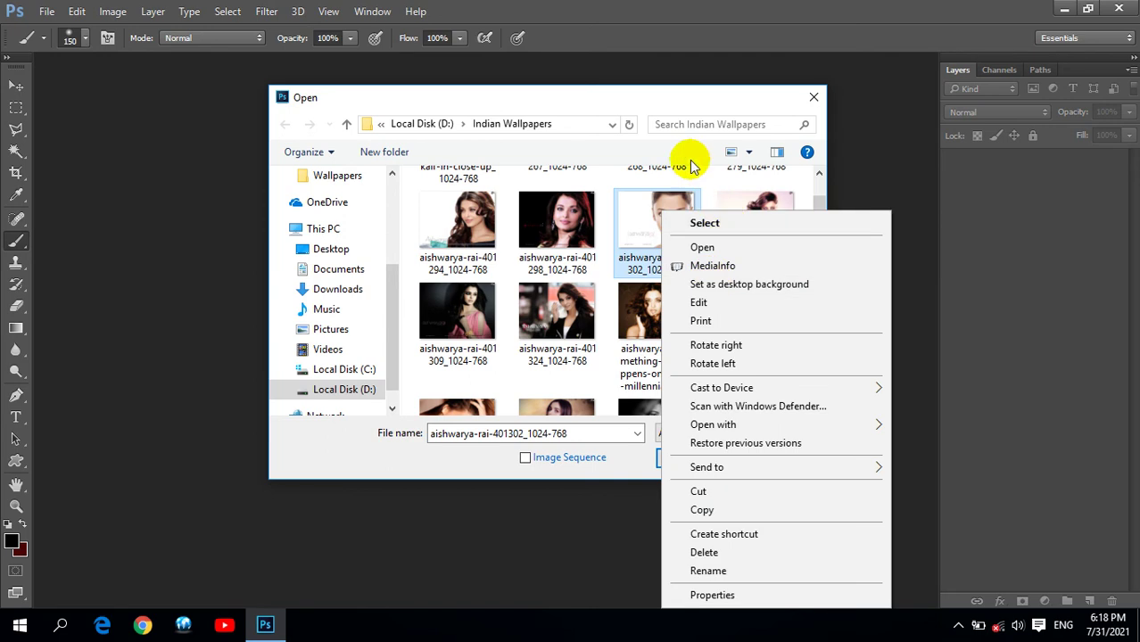
click(679, 110)
click(691, 456)
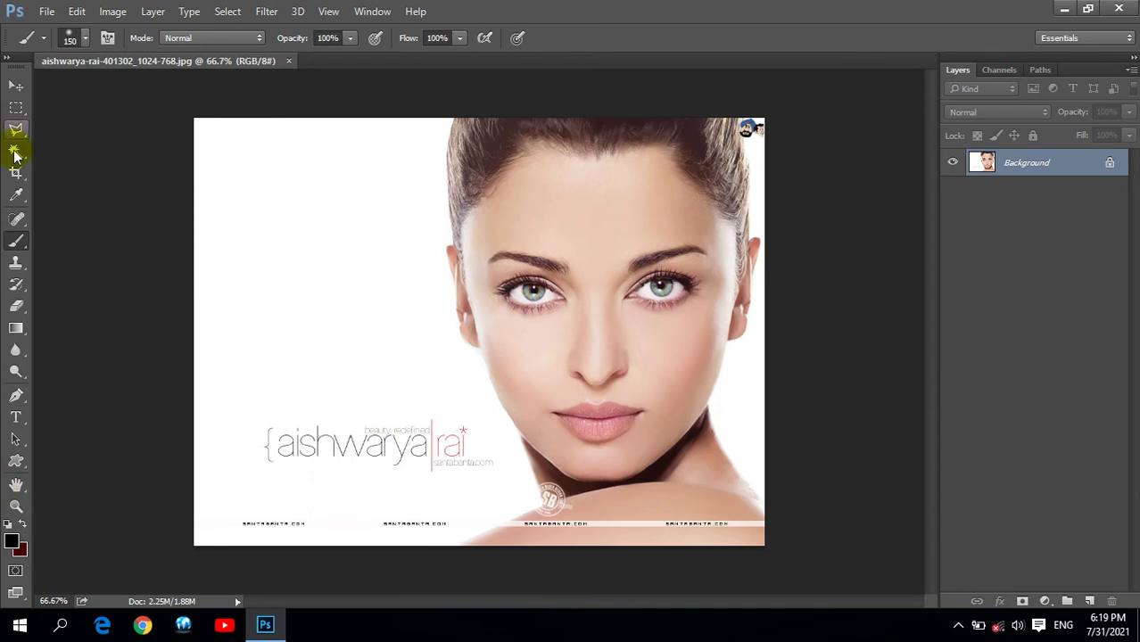
Step: Float the portrait, zoom into its eyes, then close it and return to the Open dialog
click(17, 507)
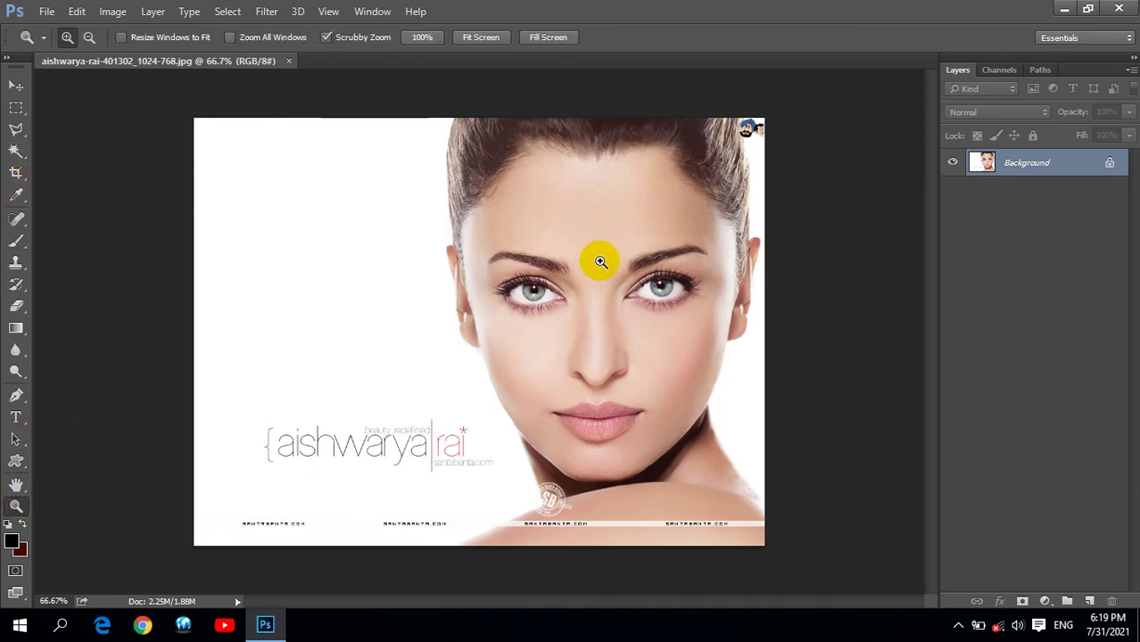
drag(138, 63, 155, 114)
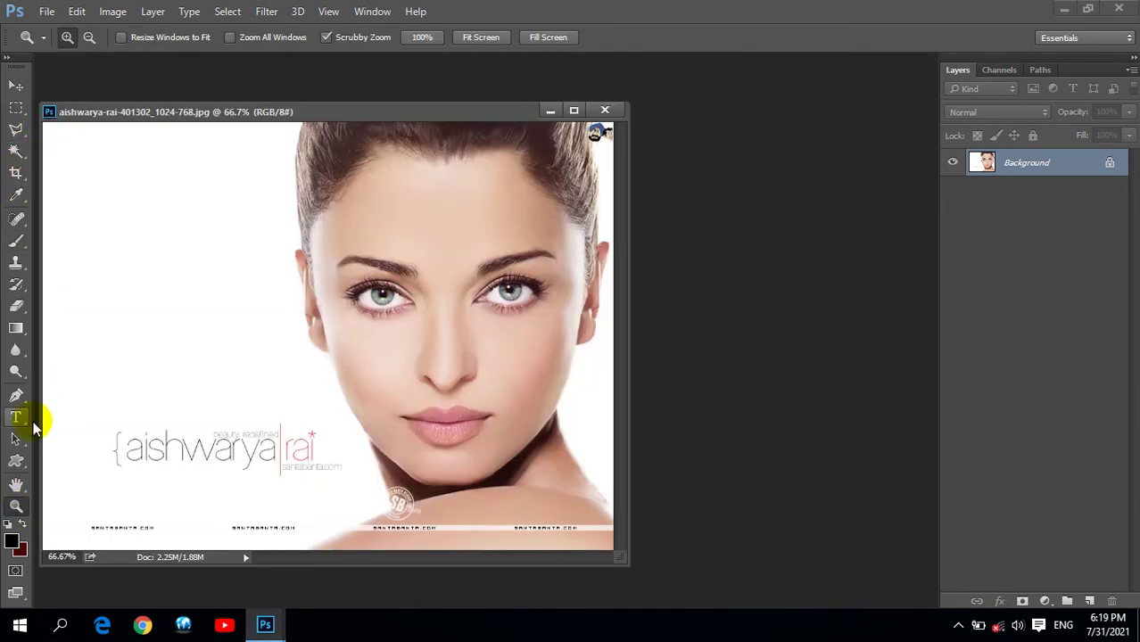
drag(414, 114, 580, 85)
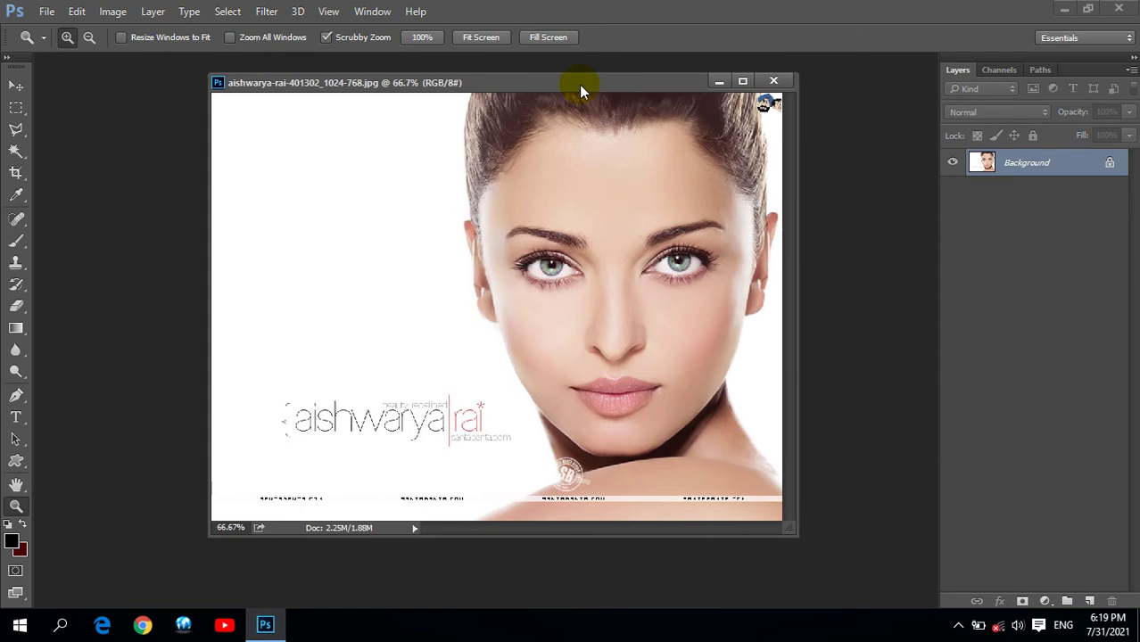
click(481, 38)
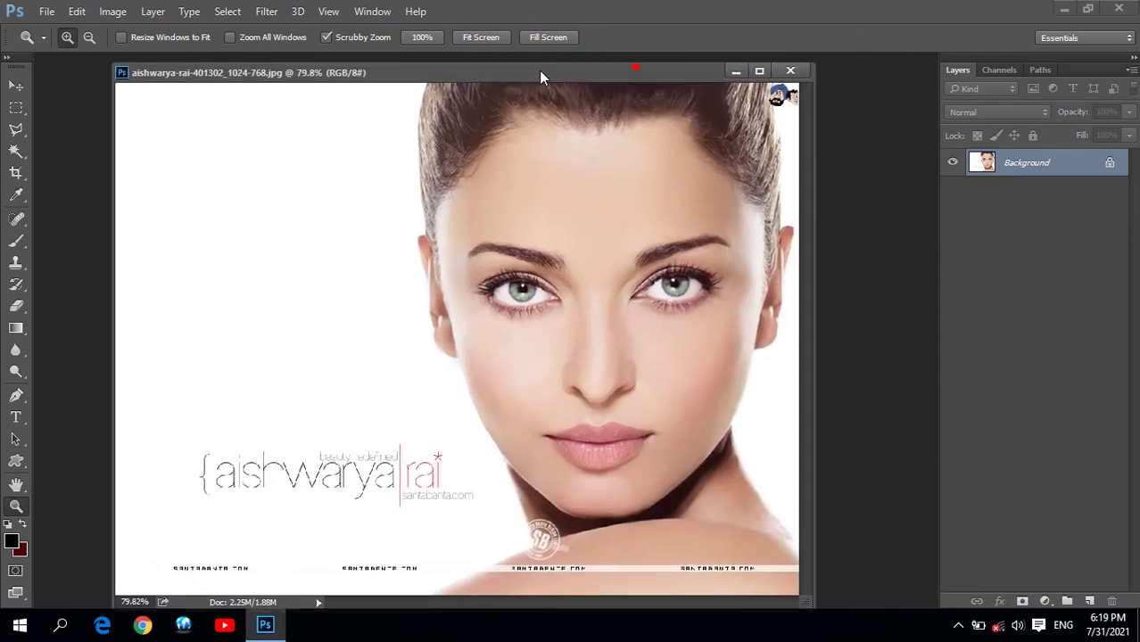
click(582, 285)
click(662, 265)
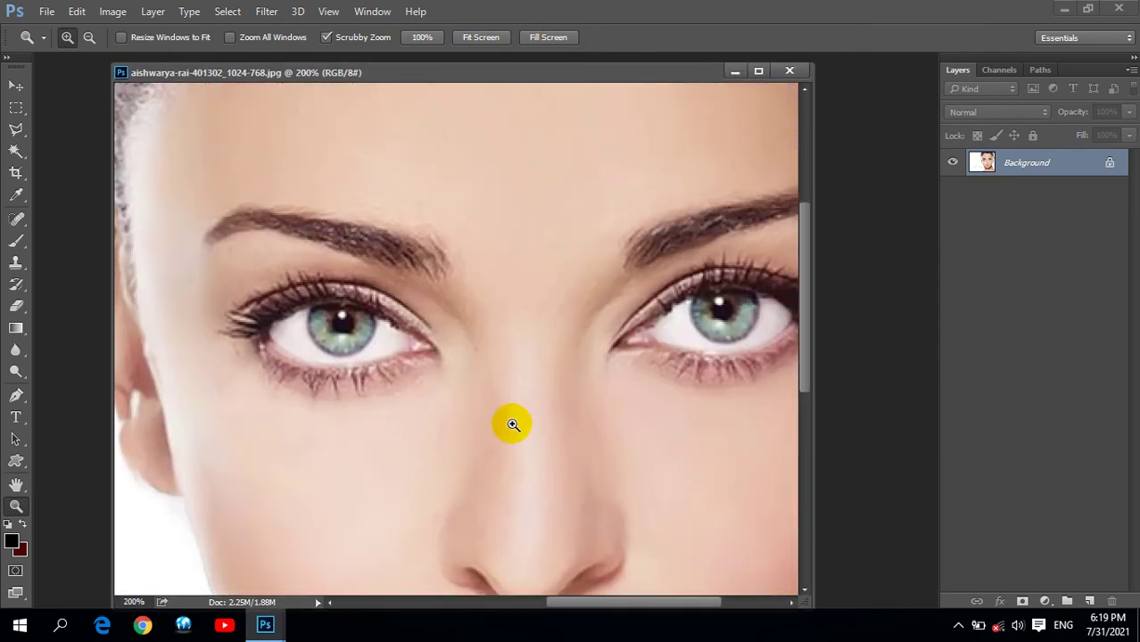
click(687, 326)
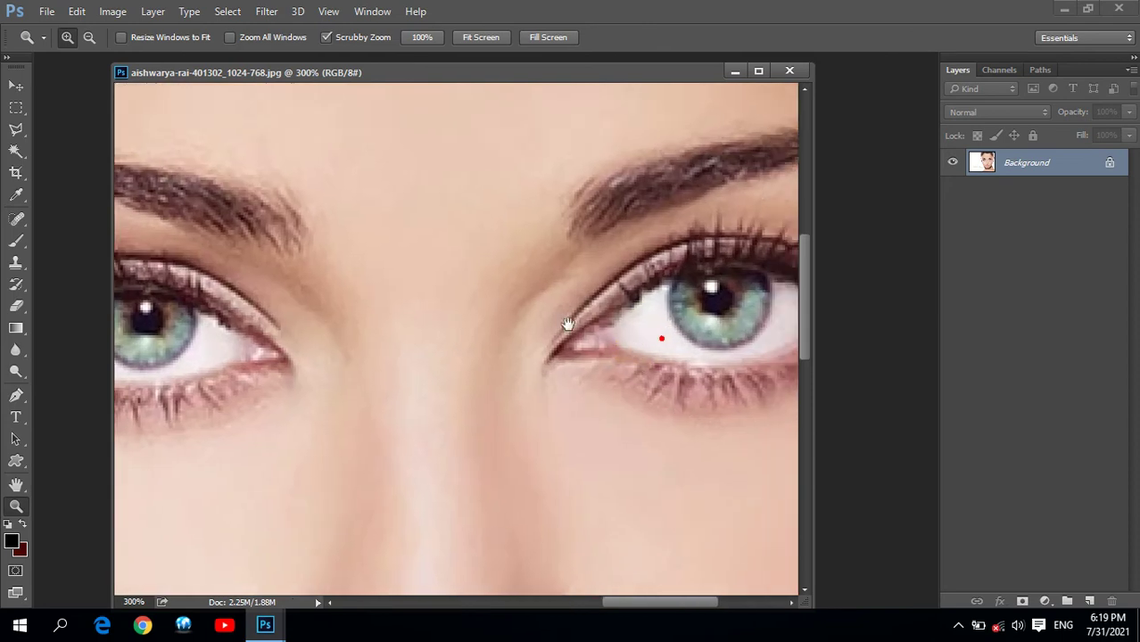
click(789, 71)
double_click(639, 230)
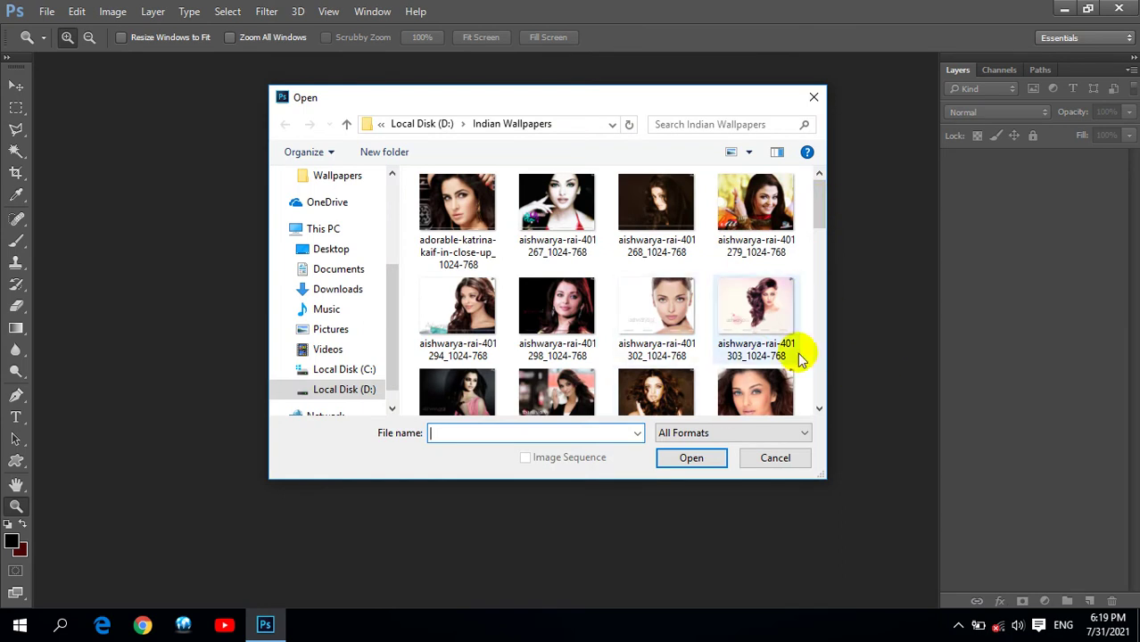
Step: Open the fascinating-shot portrait of the long-haired woman and float it in its own window
click(448, 203)
mouse_move(815, 204)
mouse_down()
mouse_move(828, 233)
mouse_move(832, 367)
mouse_move(823, 279)
mouse_up()
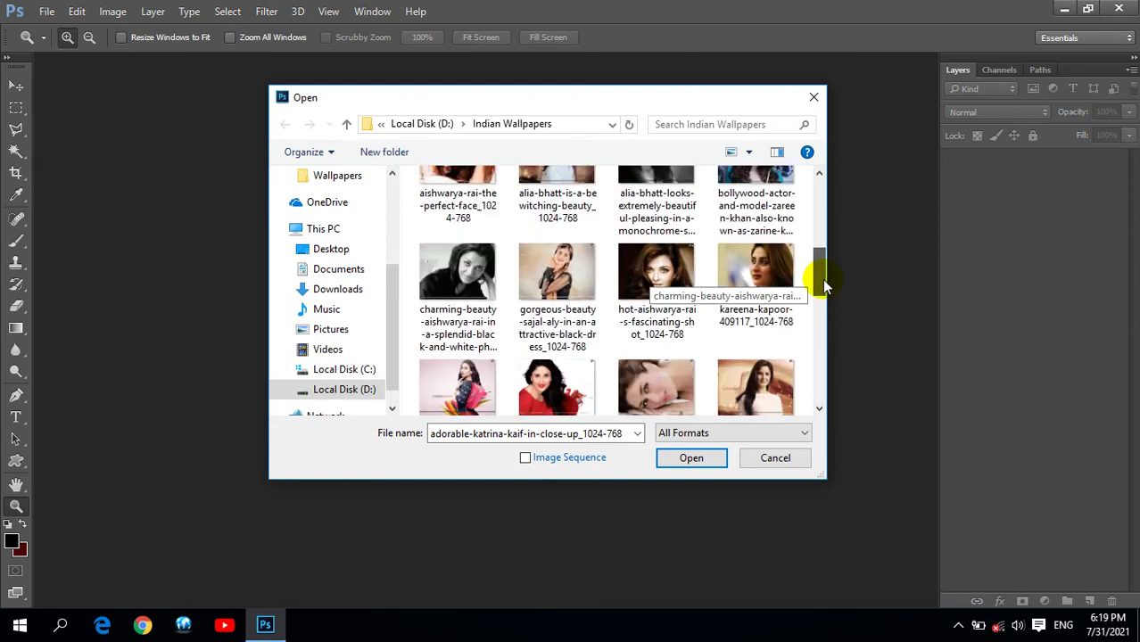
click(656, 272)
click(710, 457)
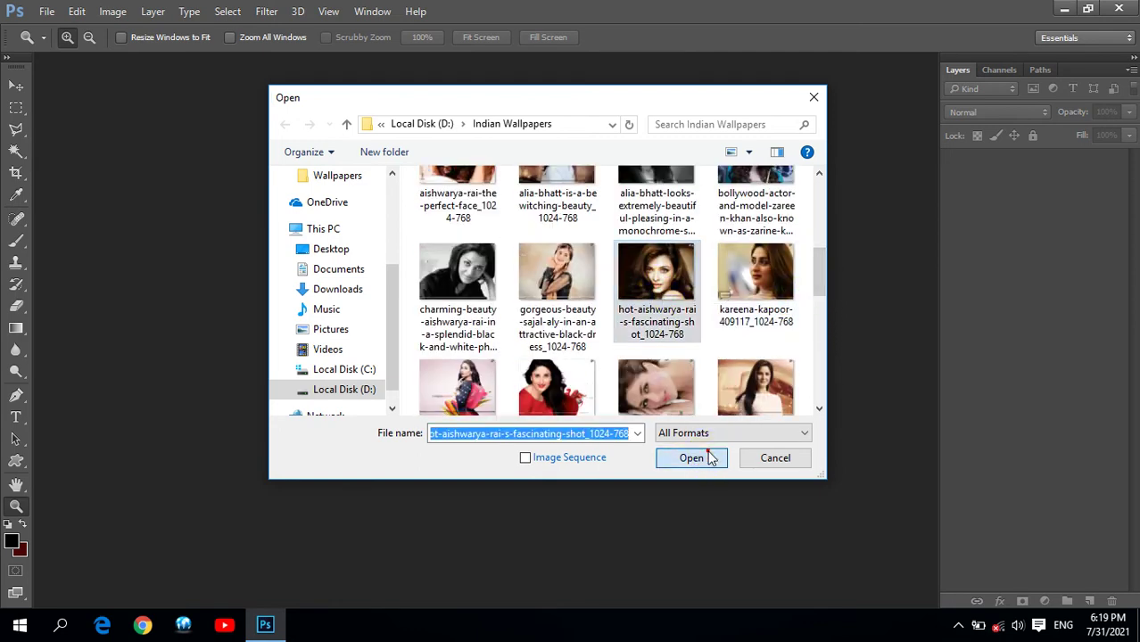
drag(185, 64, 547, 120)
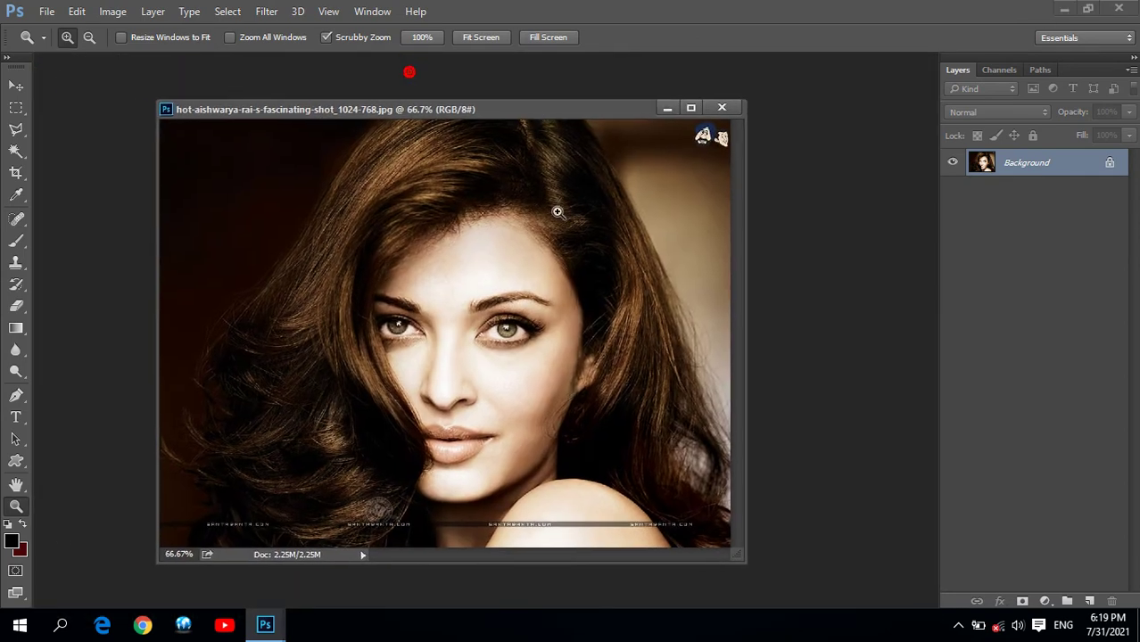
Step: Fit the image on screen and add a new layer named Color
click(479, 37)
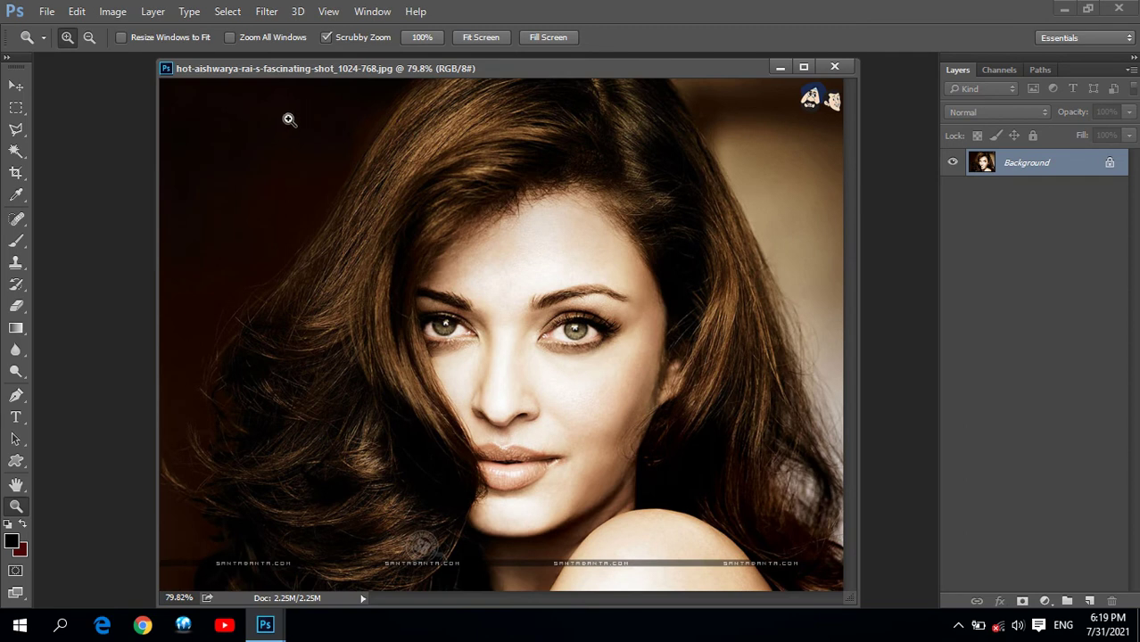
drag(389, 68, 347, 71)
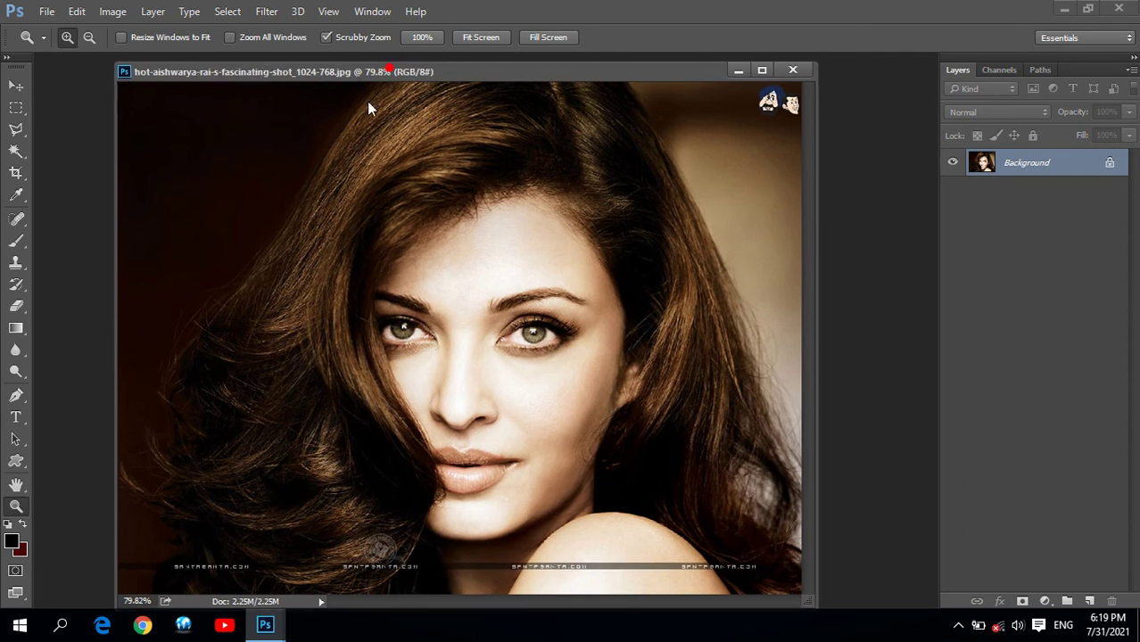
click(1090, 601)
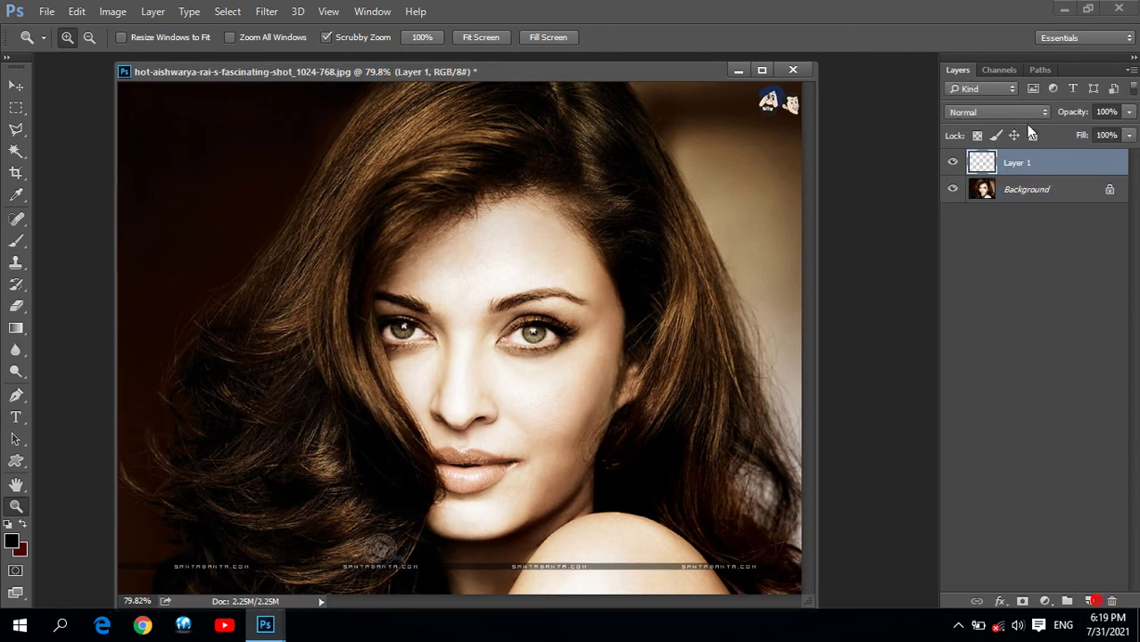
double_click(1026, 163)
text(Color)
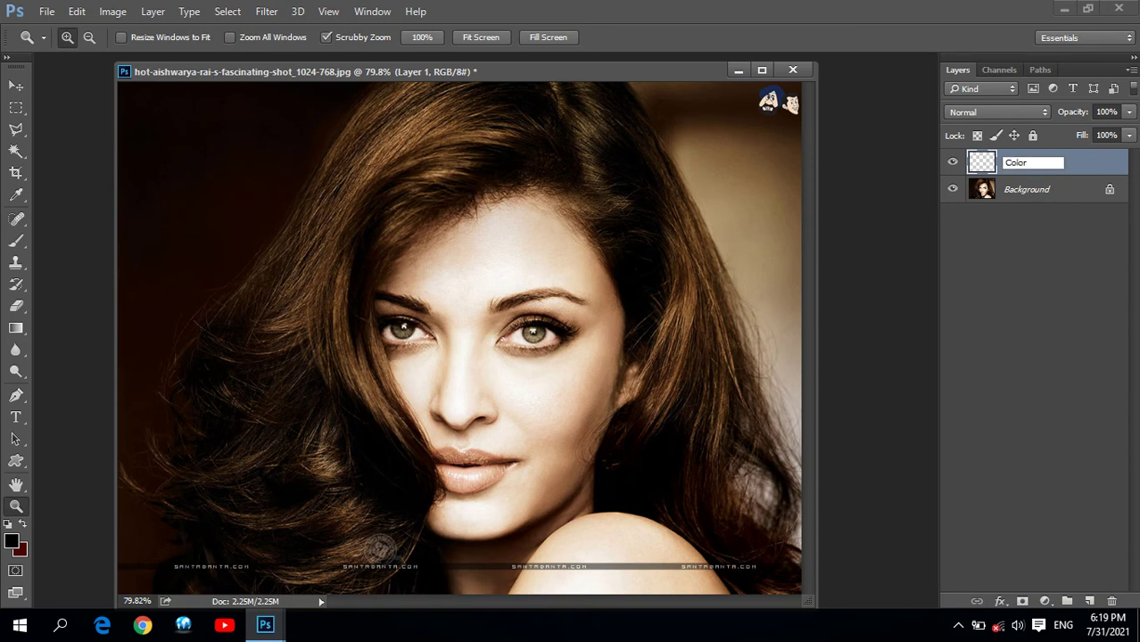
key(Return)
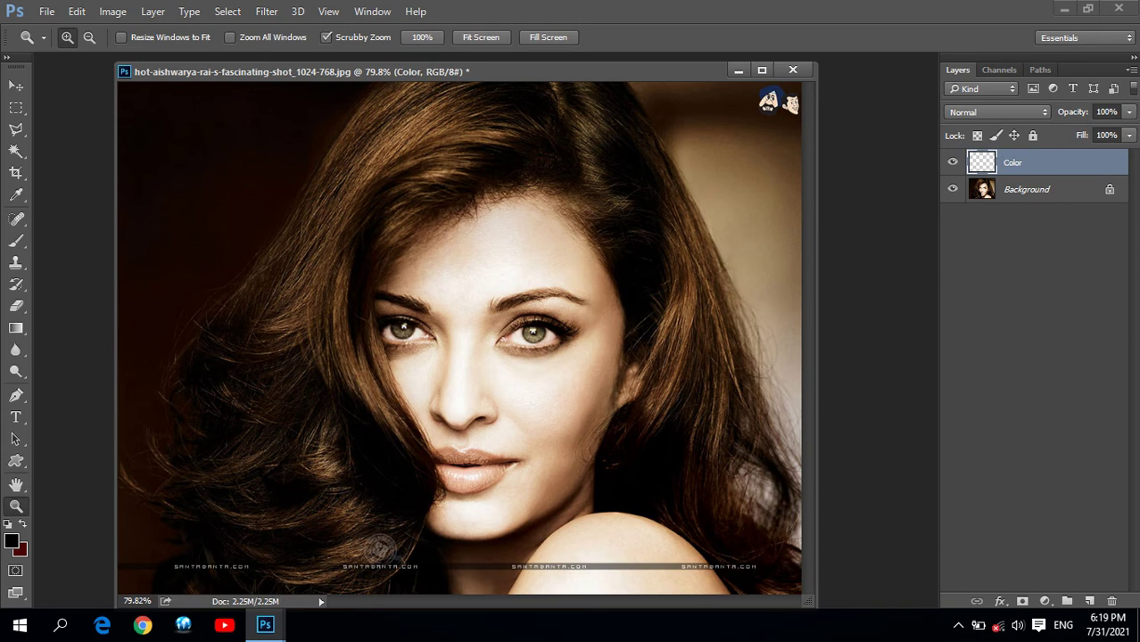
Step: Zoom in on the right eye up to 600%, then back out to 500%
click(16, 505)
click(446, 363)
click(559, 308)
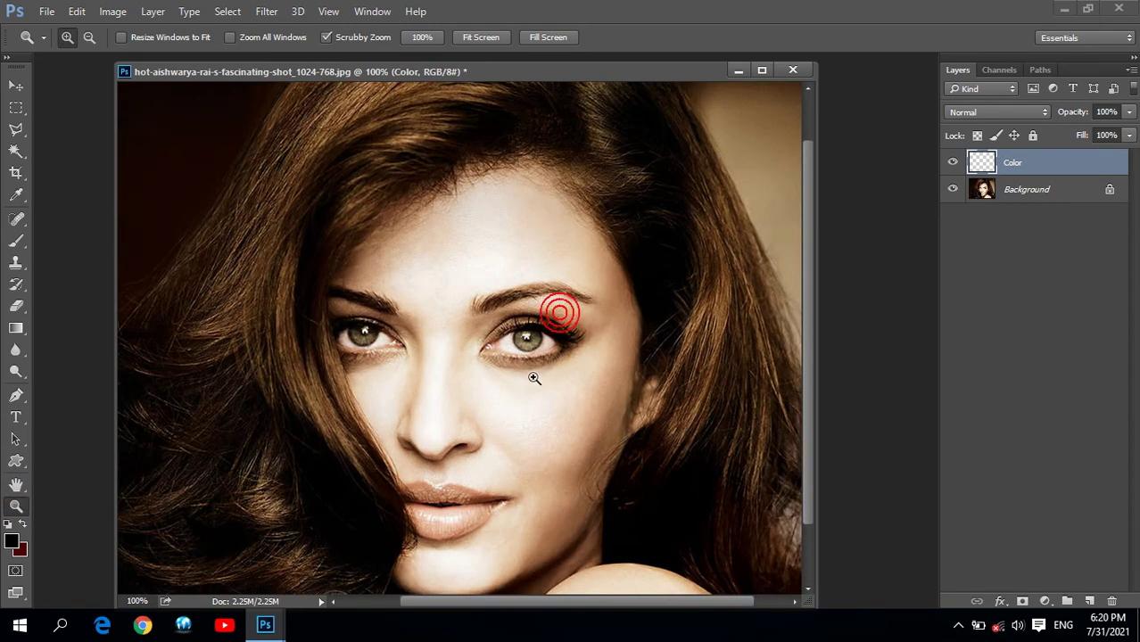
click(504, 339)
click(530, 323)
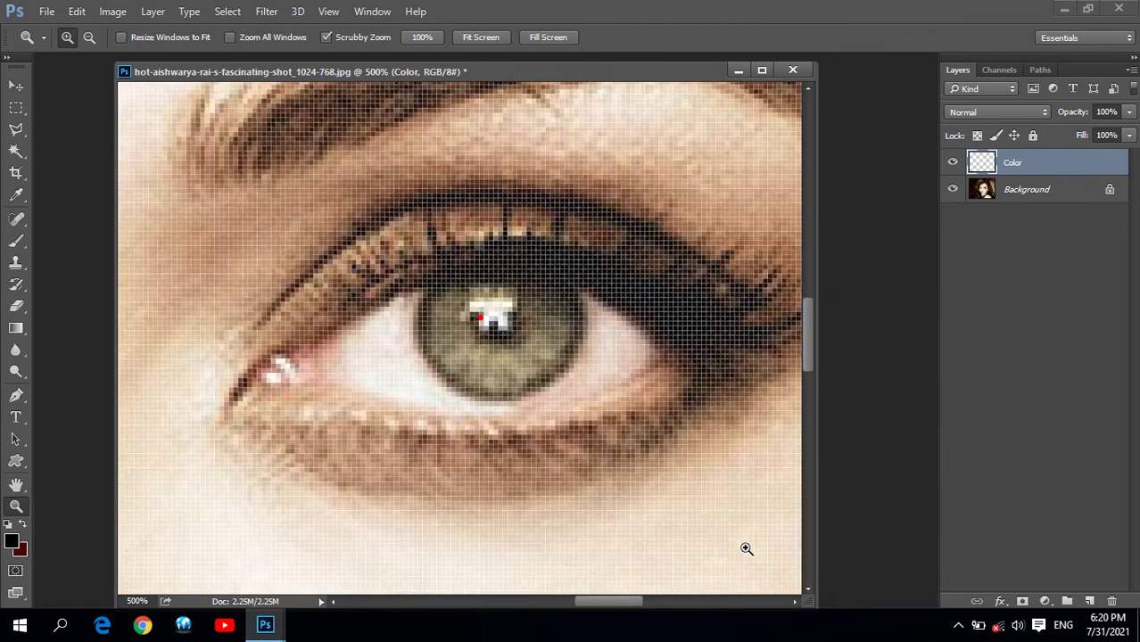
click(589, 412)
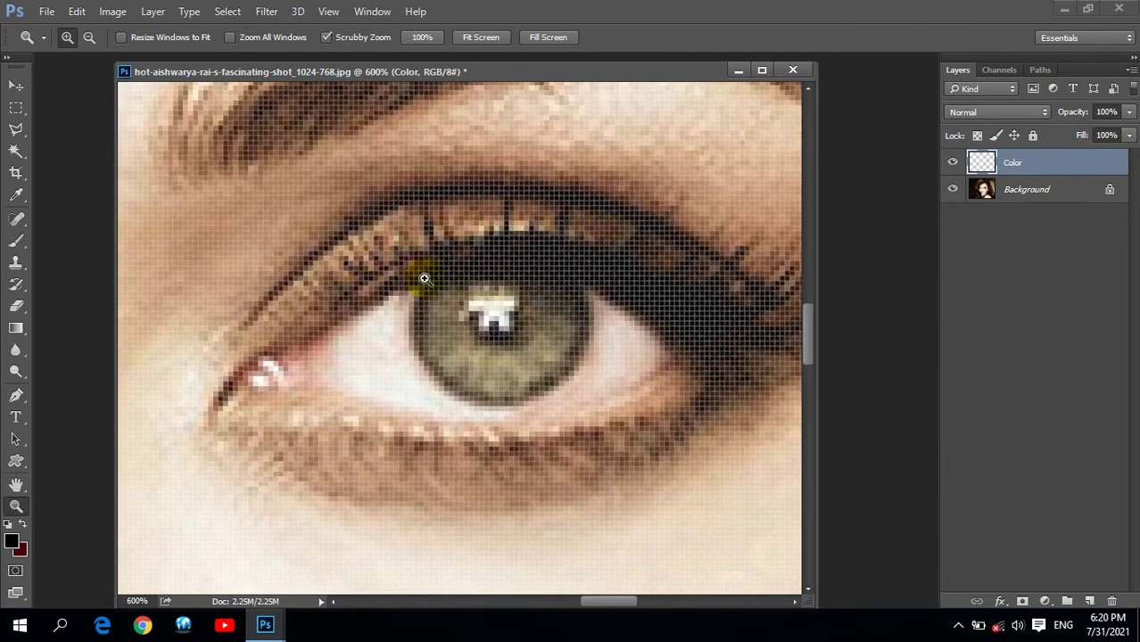
click(545, 313)
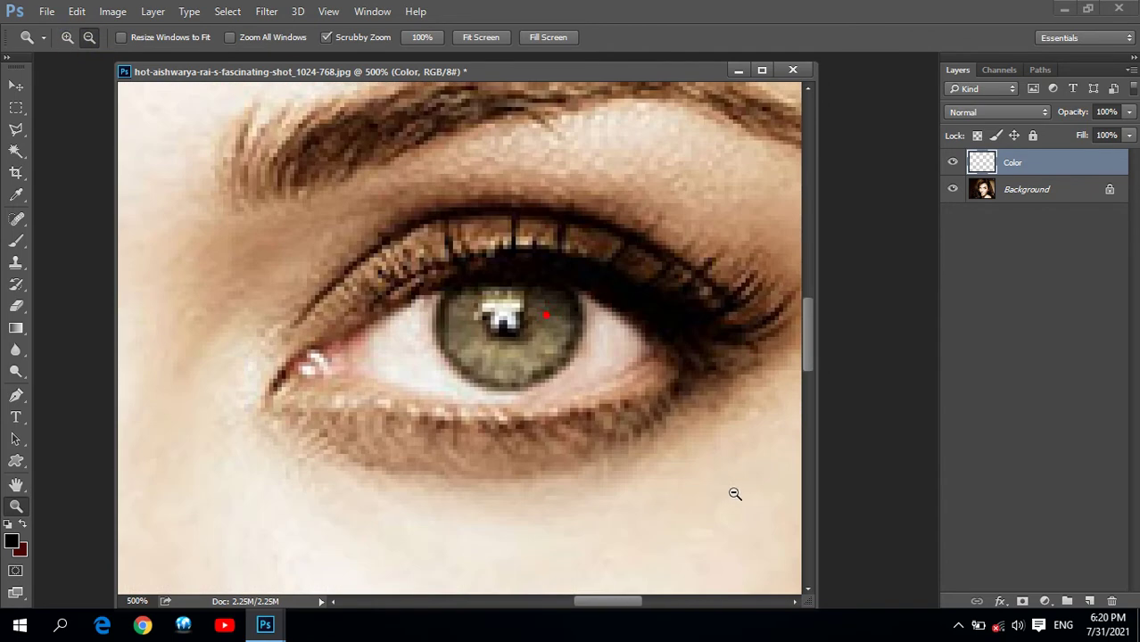
Step: Set the brush to 10 px and the foreground colour to bright green 29c521
click(16, 241)
click(77, 238)
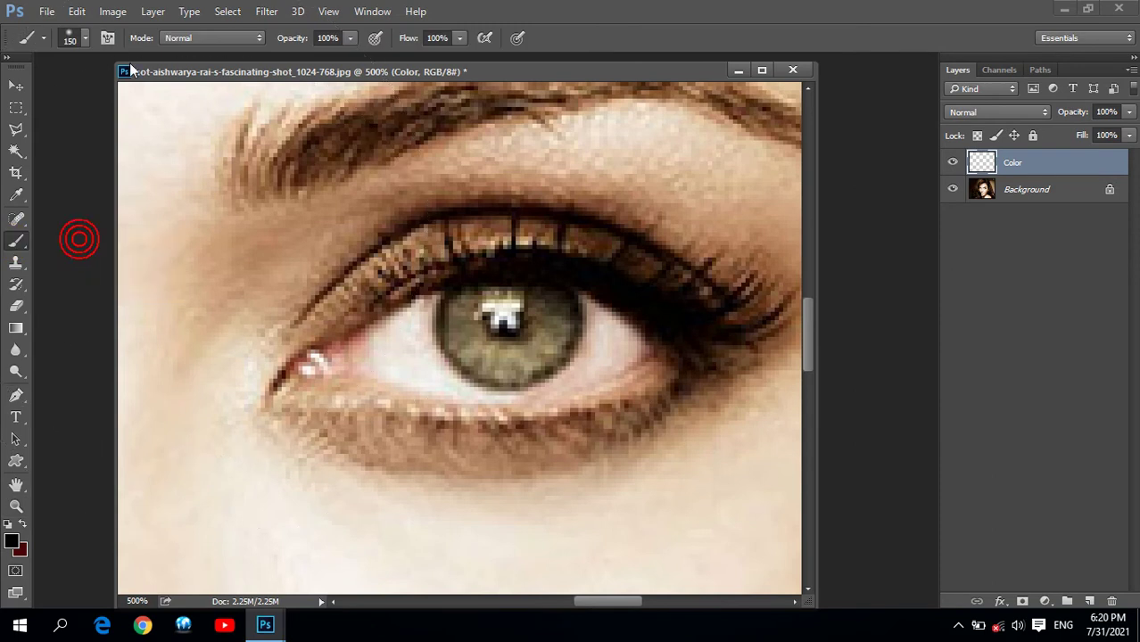
click(86, 39)
double_click(60, 204)
key(bracketleft)
key(bracketleft)
key(bracketleft)
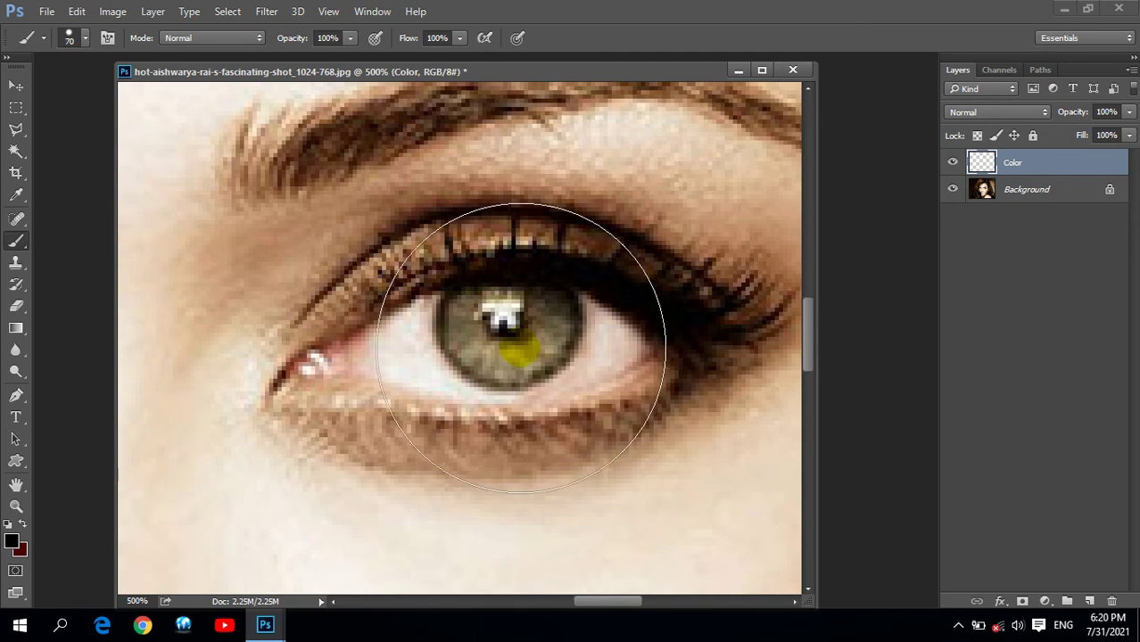
key(bracketleft)
key(bracketleft)
key(bracketleft)
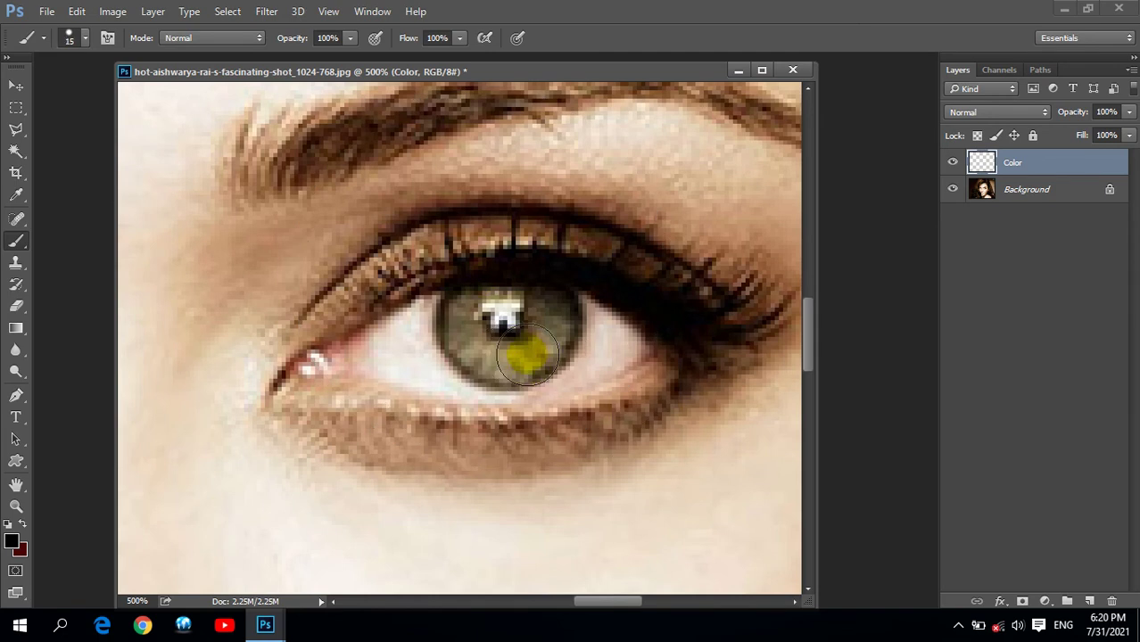
click(12, 543)
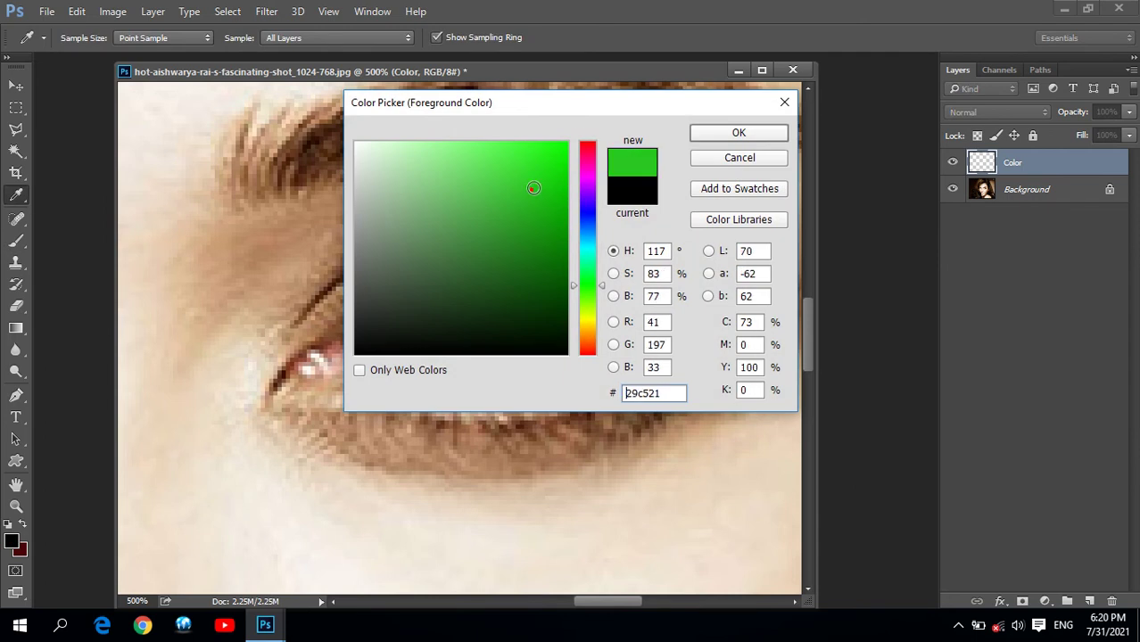
drag(524, 190, 567, 143)
click(721, 134)
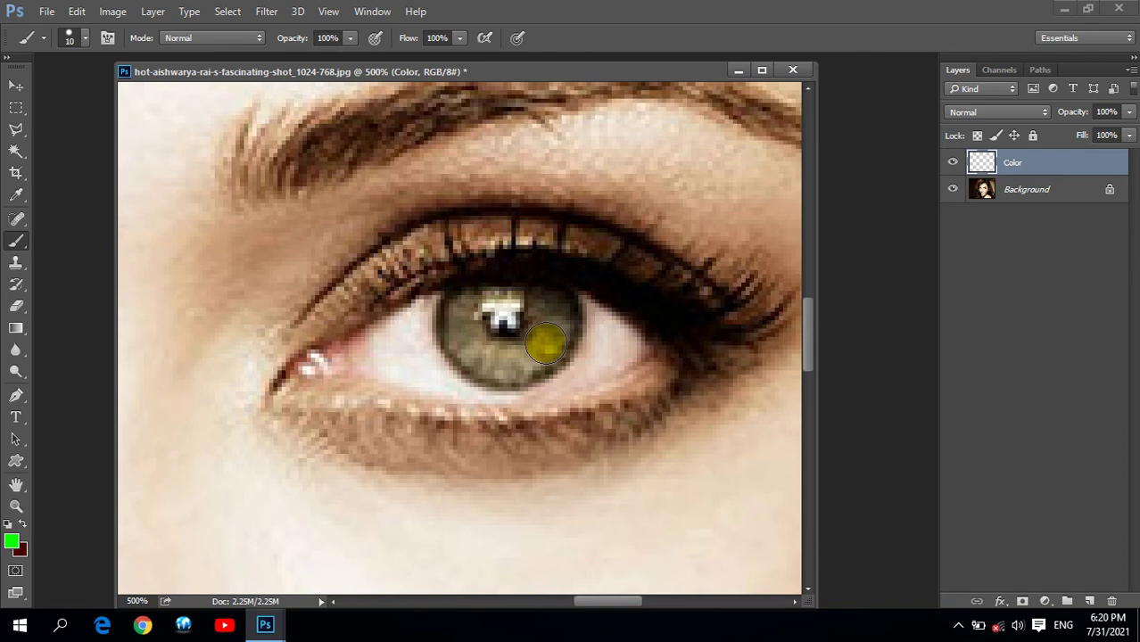
Step: Paint a green dot, a red dot and a blue dot around the iris on the Color layer
click(546, 344)
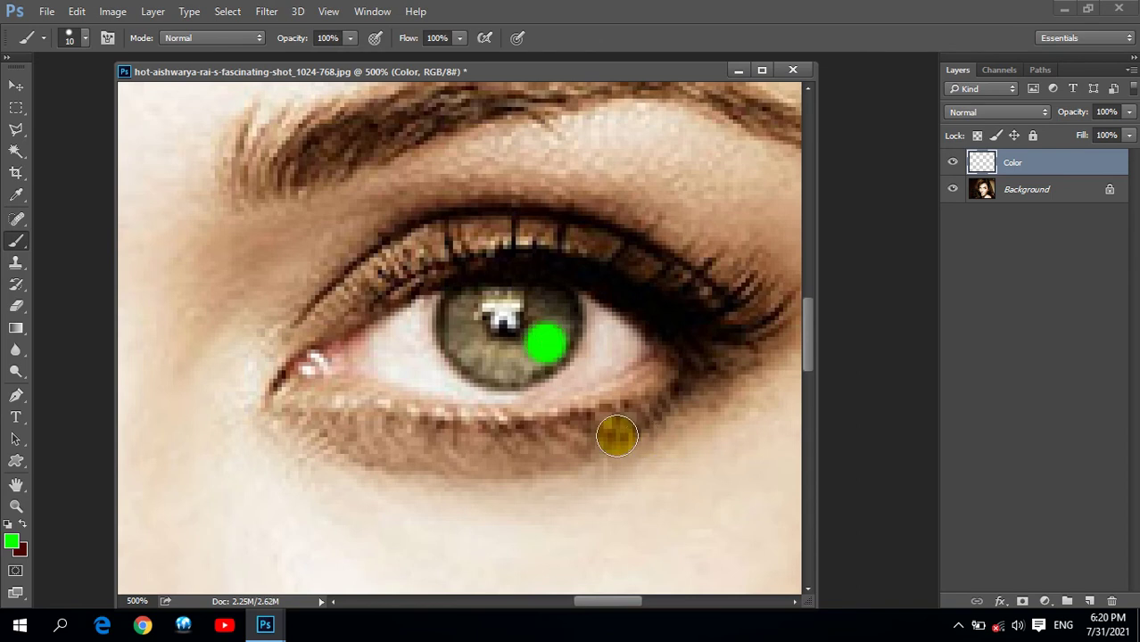
click(10, 541)
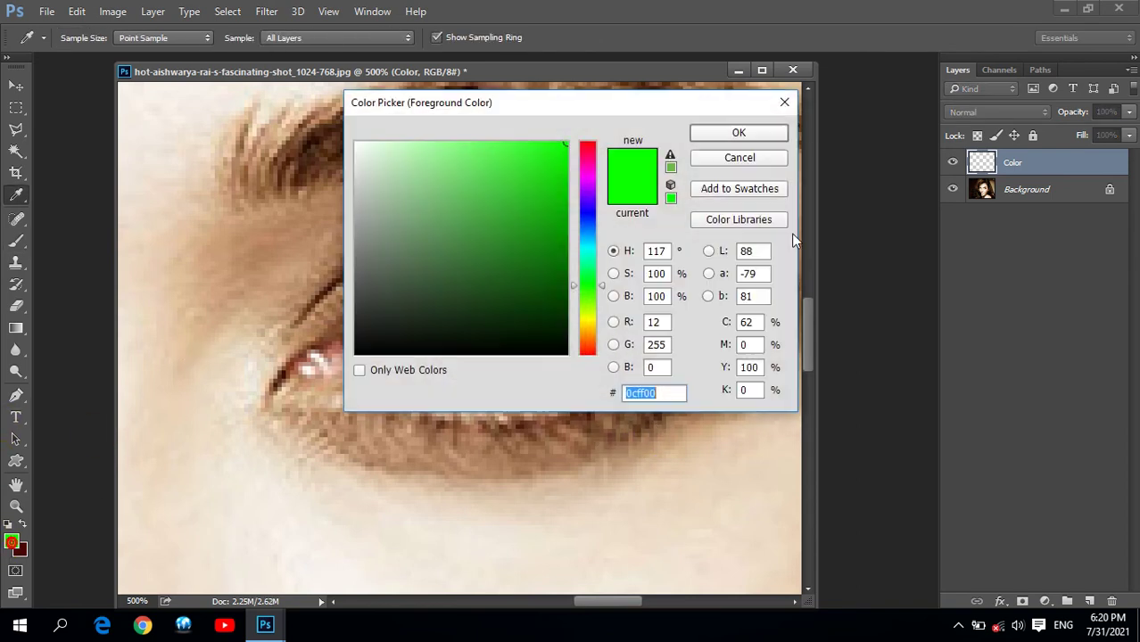
click(589, 150)
click(739, 132)
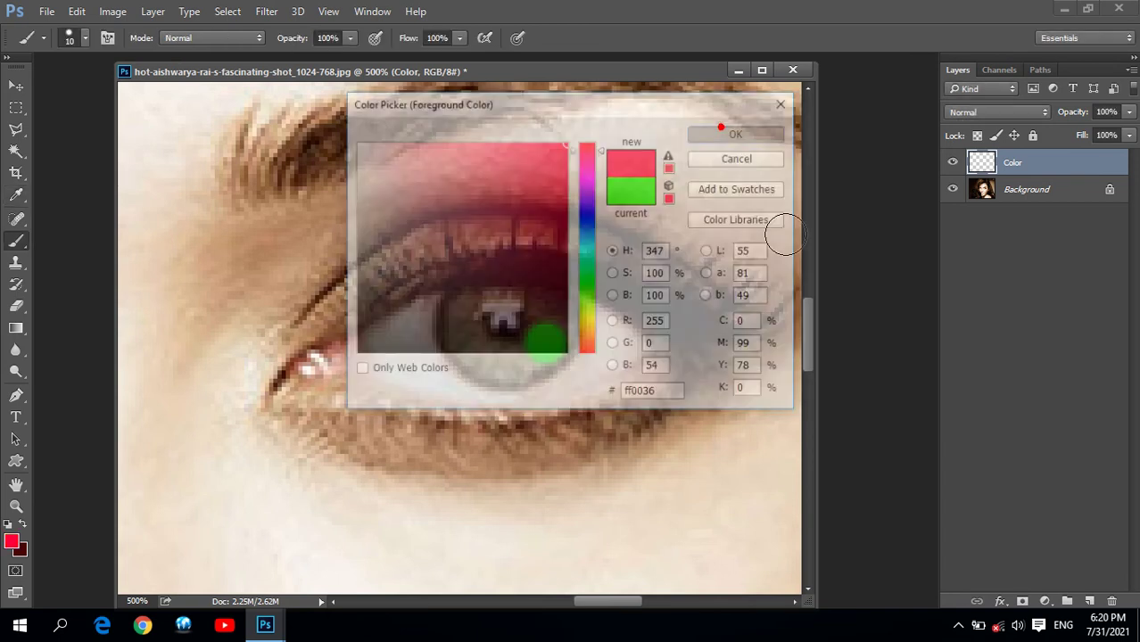
click(548, 304)
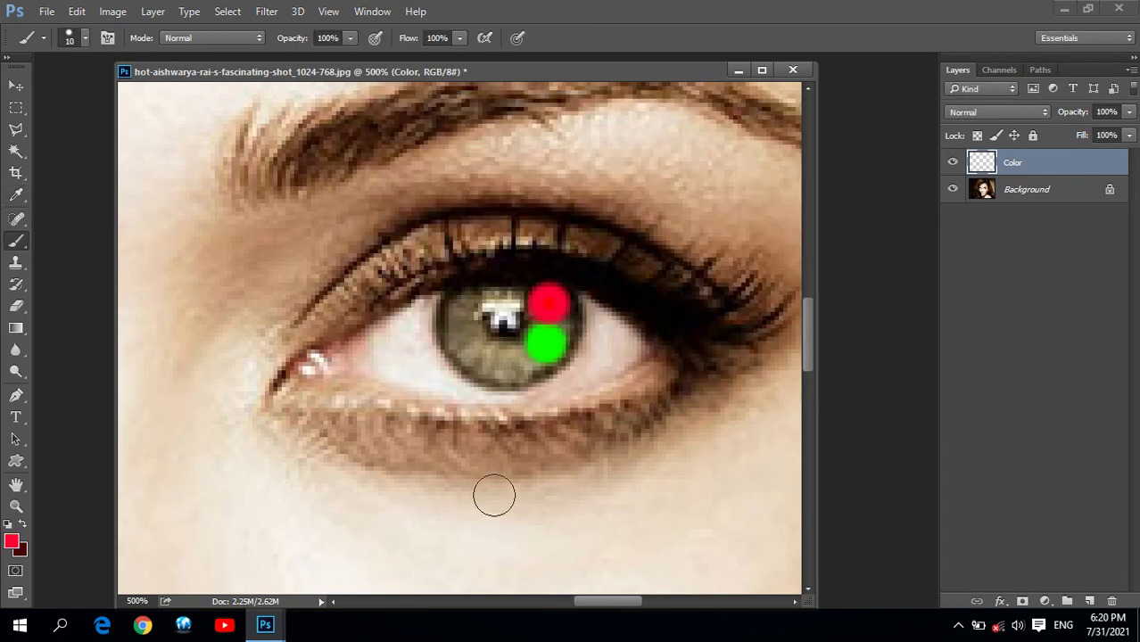
click(10, 542)
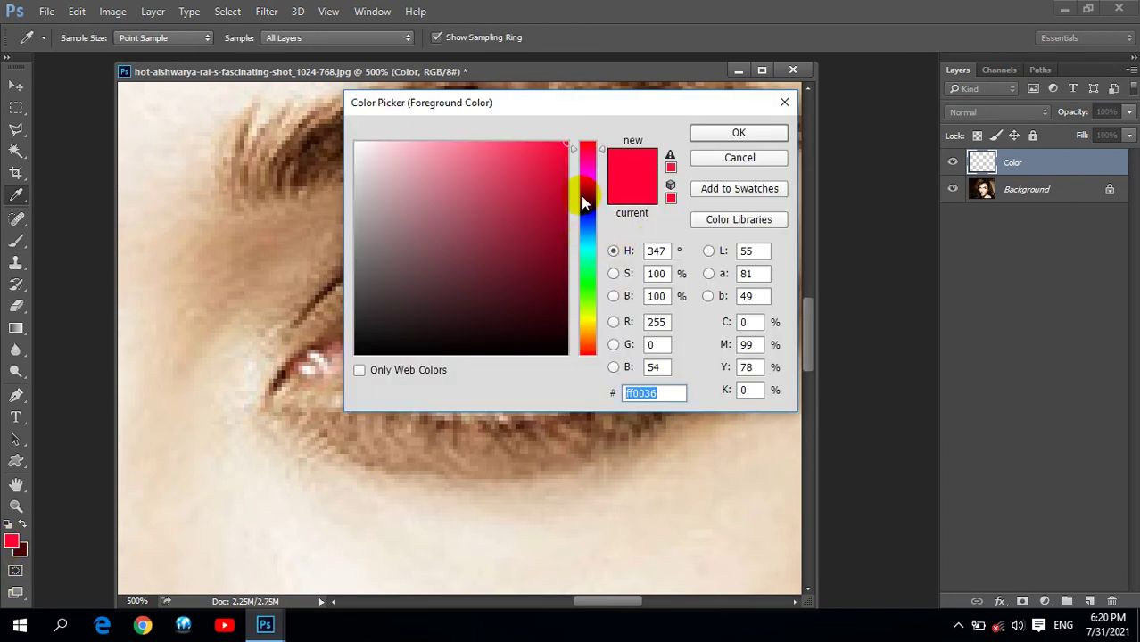
drag(583, 203, 595, 219)
click(715, 130)
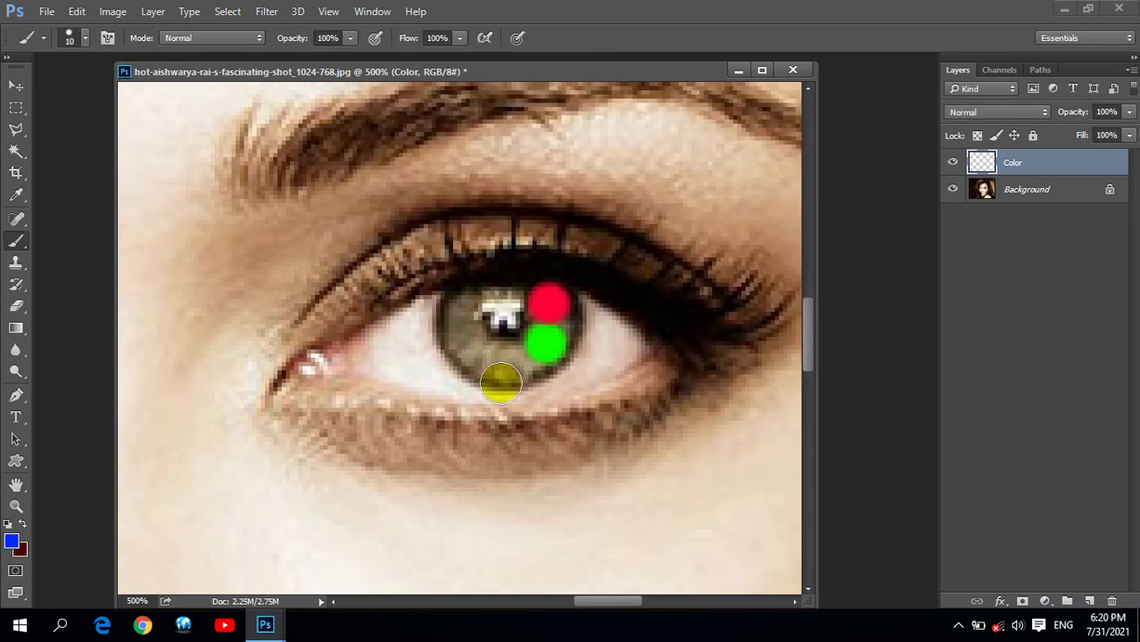
click(457, 327)
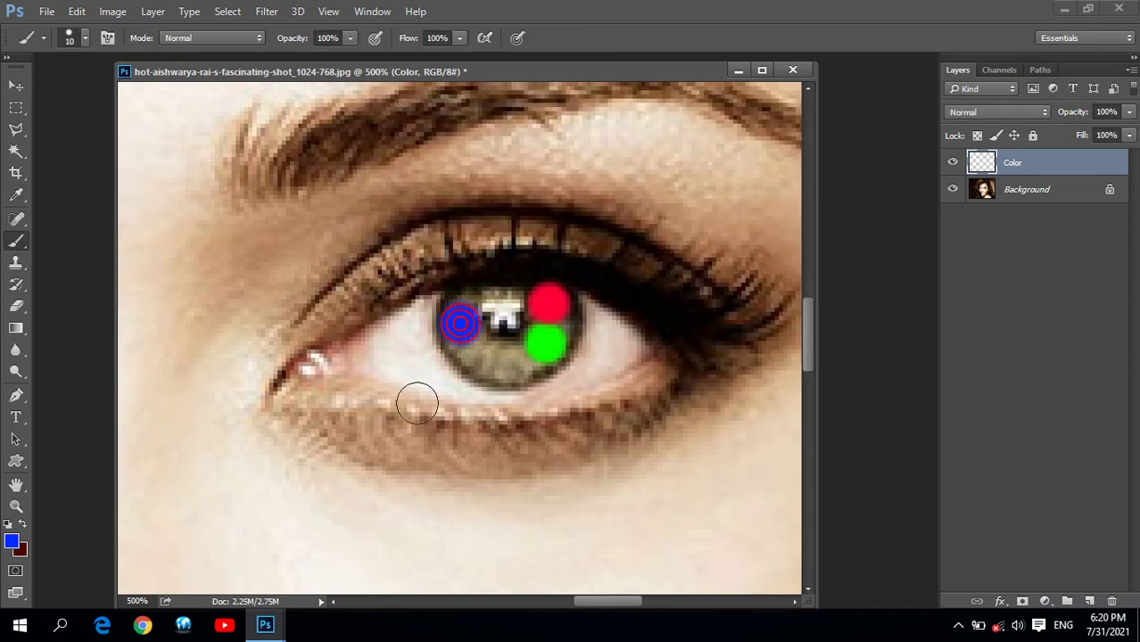
Step: Add a yellow-green dot at the iris bottom and a cyan (00fcff) dot at its lower left
click(11, 546)
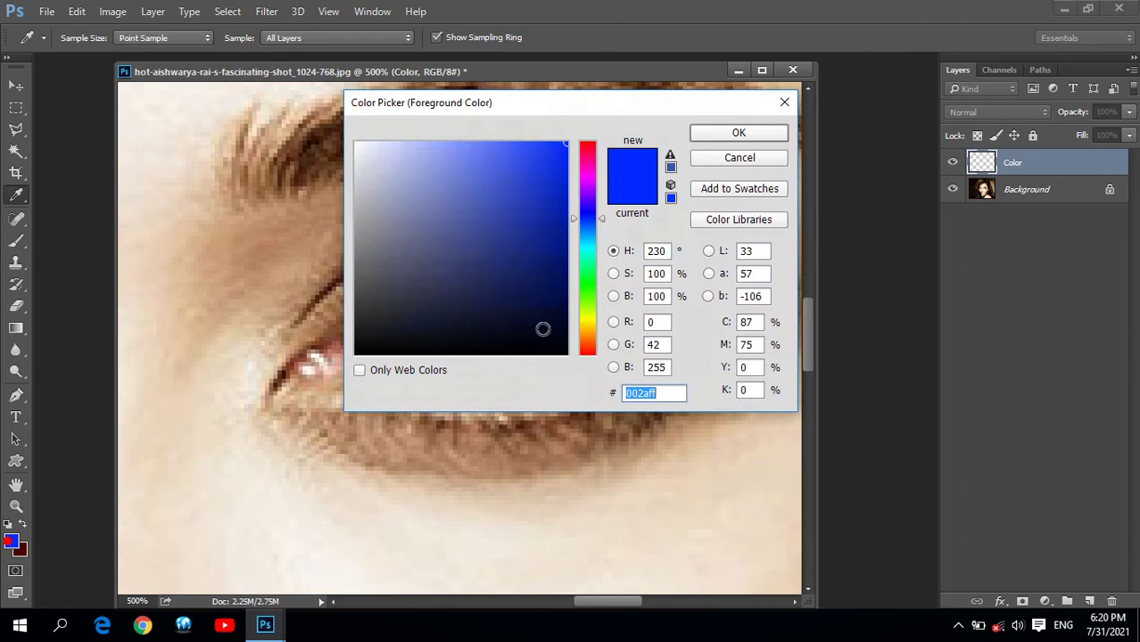
click(587, 310)
click(738, 132)
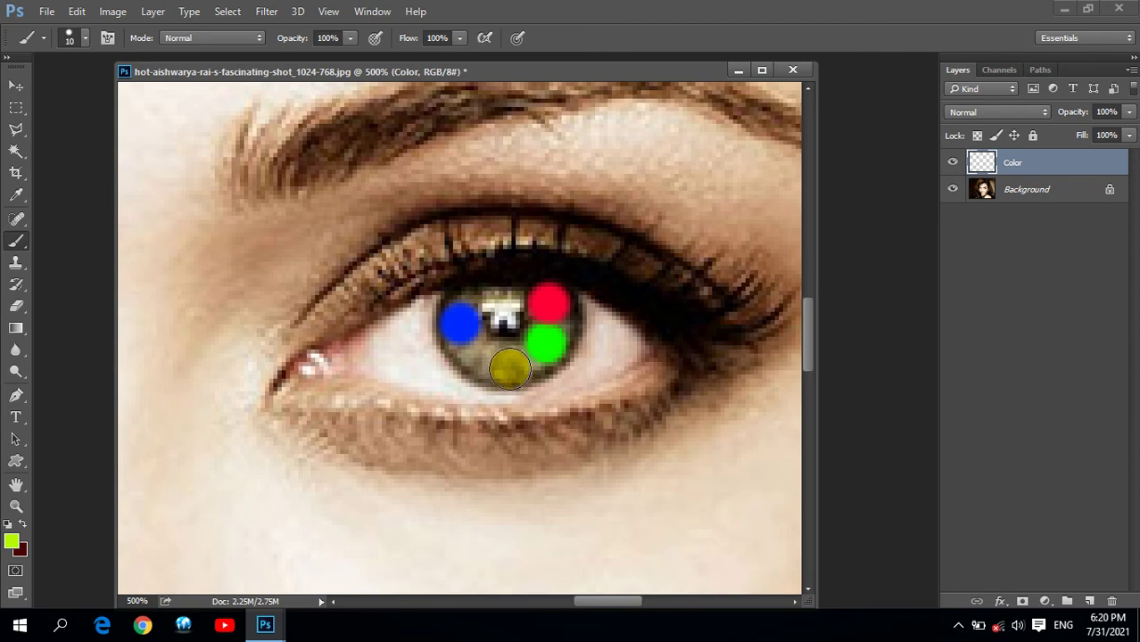
click(511, 366)
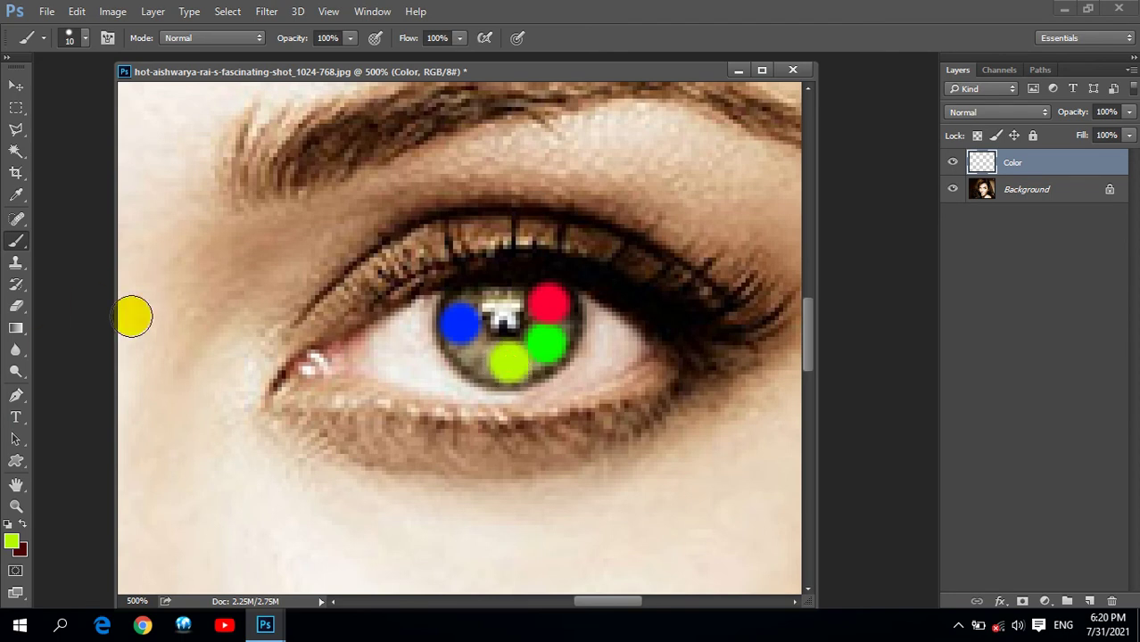
click(11, 540)
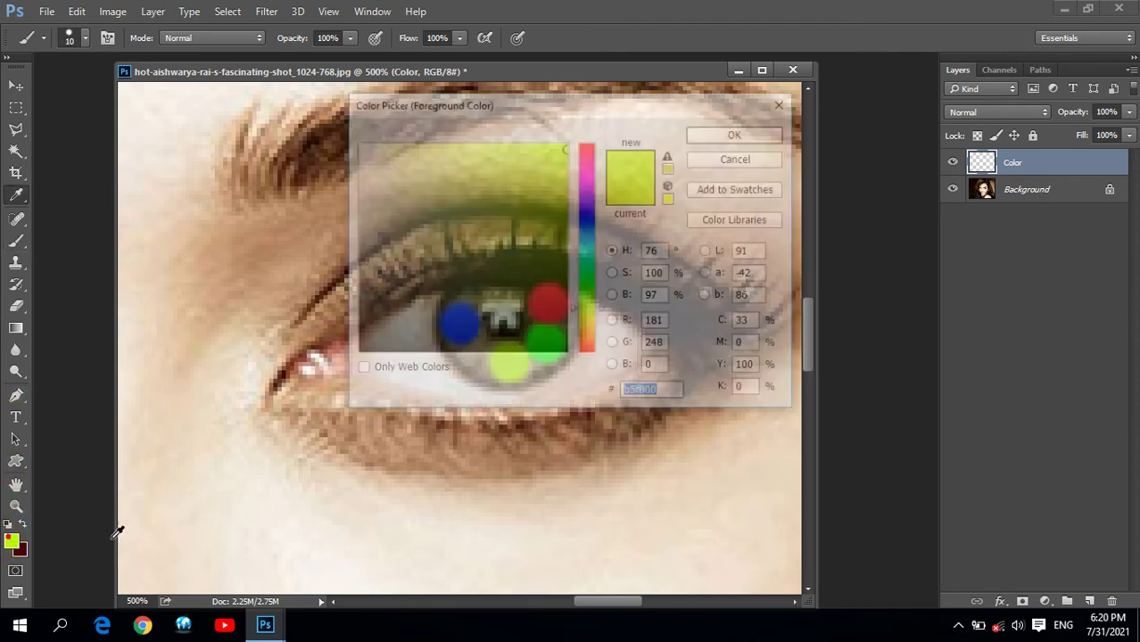
click(586, 249)
click(548, 170)
click(735, 130)
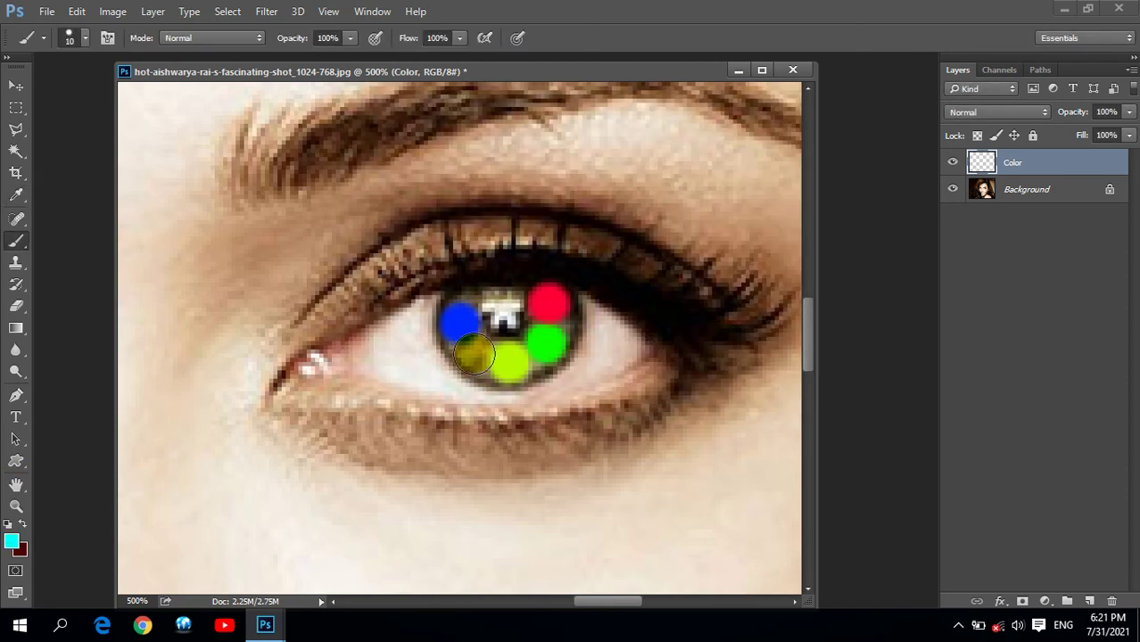
click(474, 354)
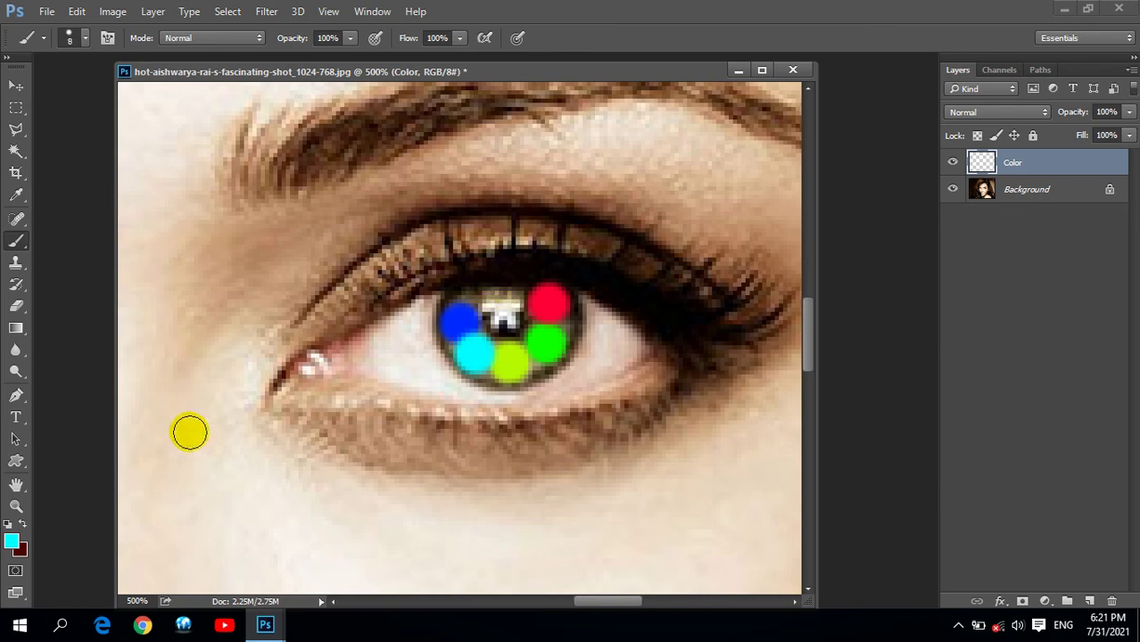
Step: Paint a violet-blue dot at the top of the iris
click(11, 541)
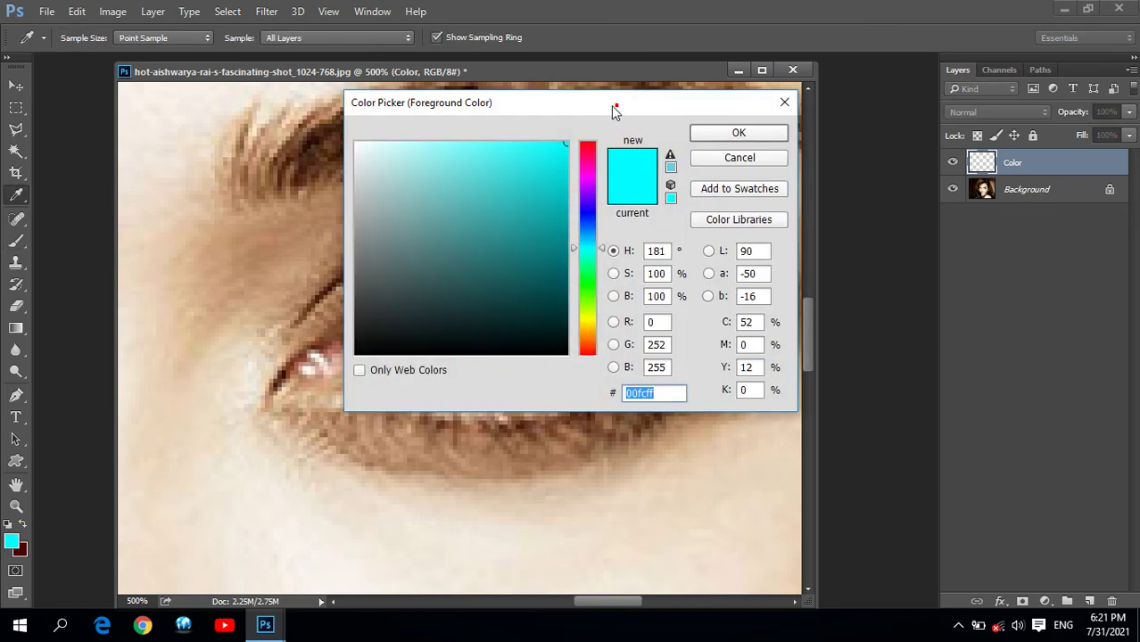
drag(614, 107, 791, 86)
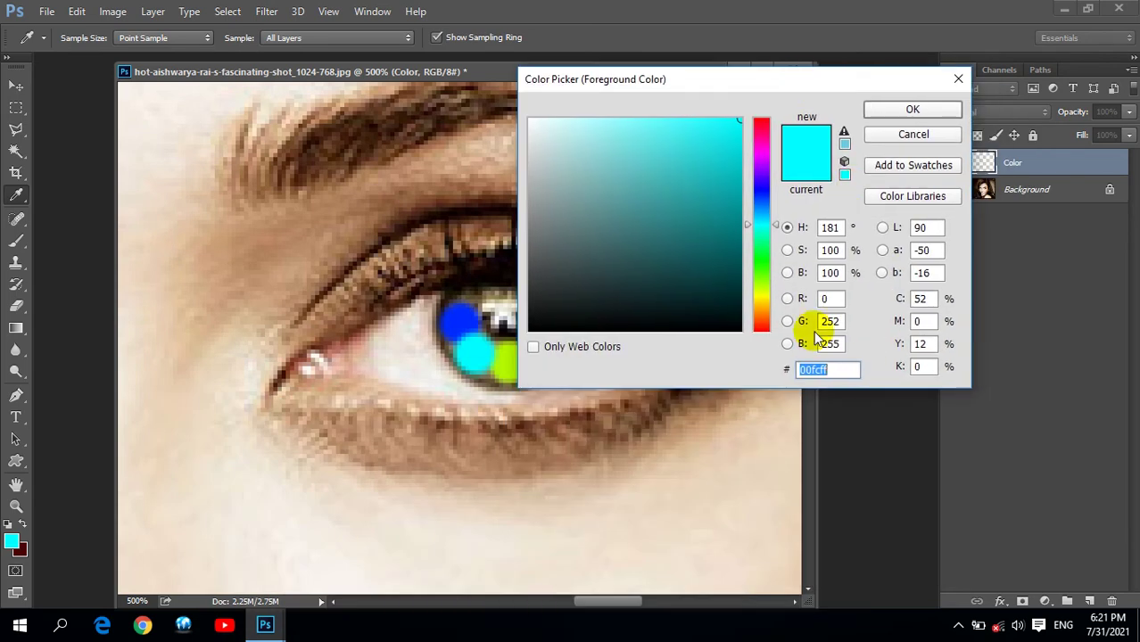
click(758, 182)
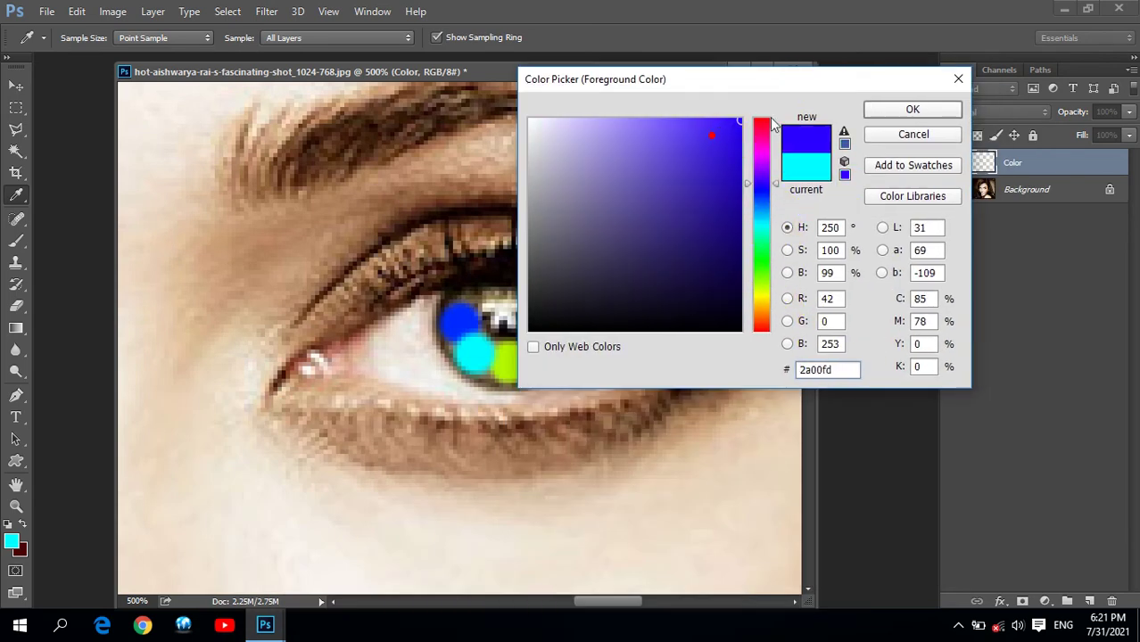
click(881, 111)
click(507, 282)
key(x)
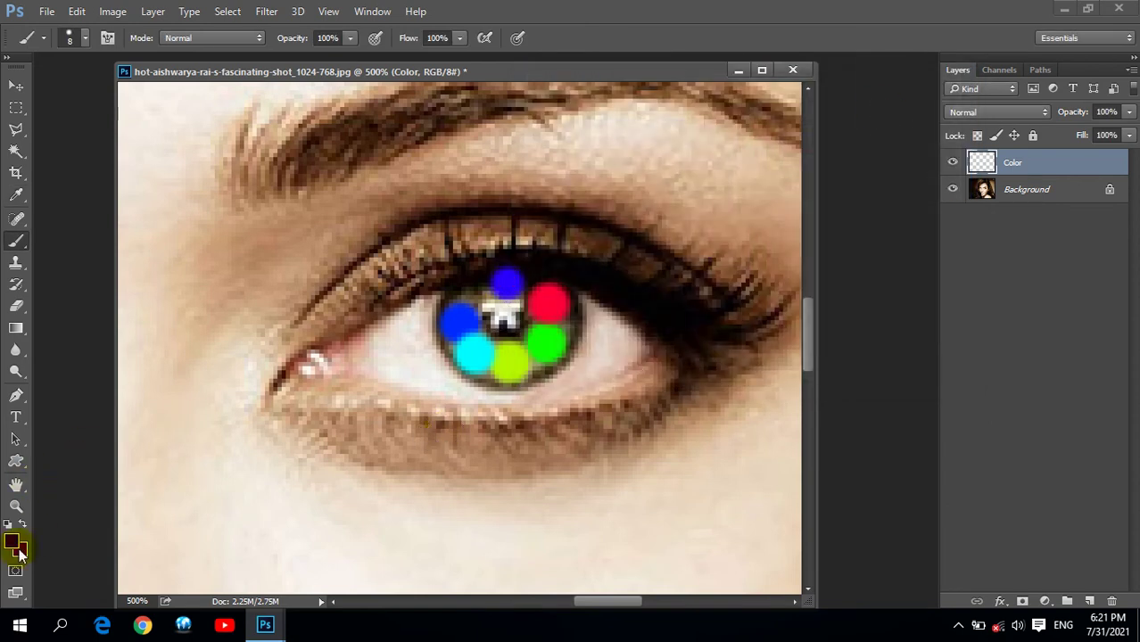
key(x)
Step: Paint an orange (f7a20f) dot at the iris's upper left, then pan to the other eye
click(12, 541)
click(761, 292)
click(716, 194)
click(738, 283)
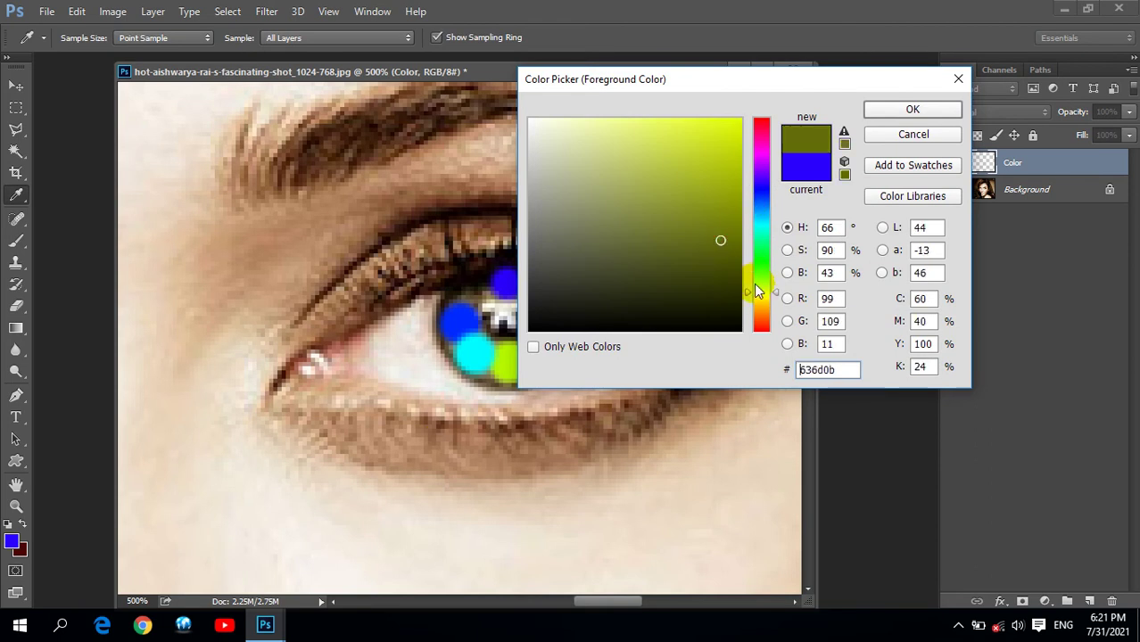
click(760, 309)
click(731, 124)
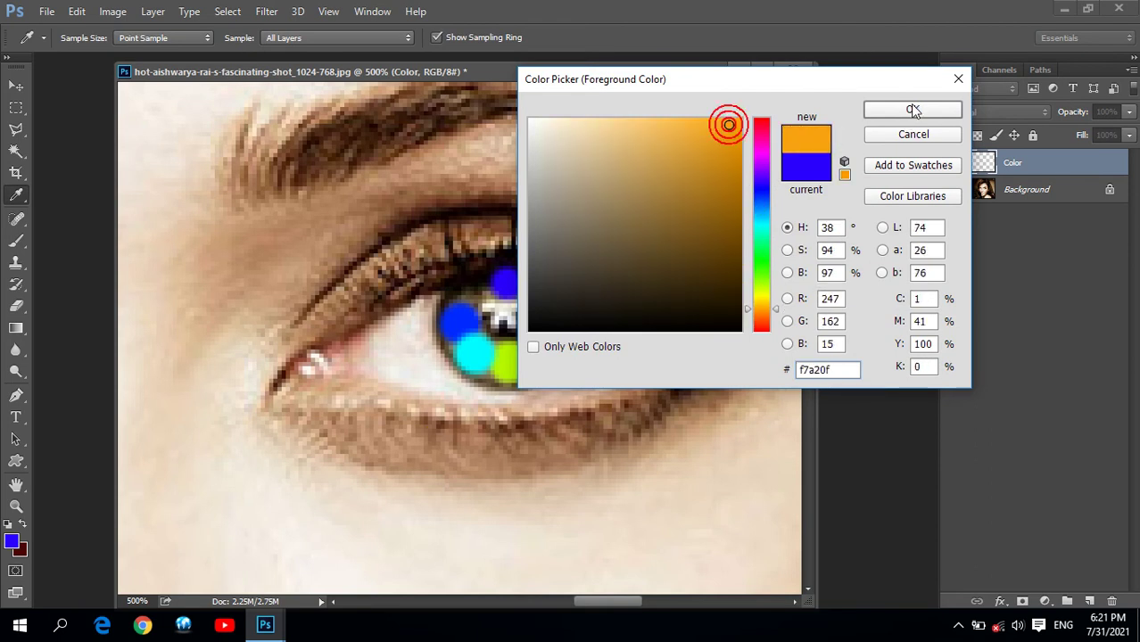
click(911, 108)
click(475, 290)
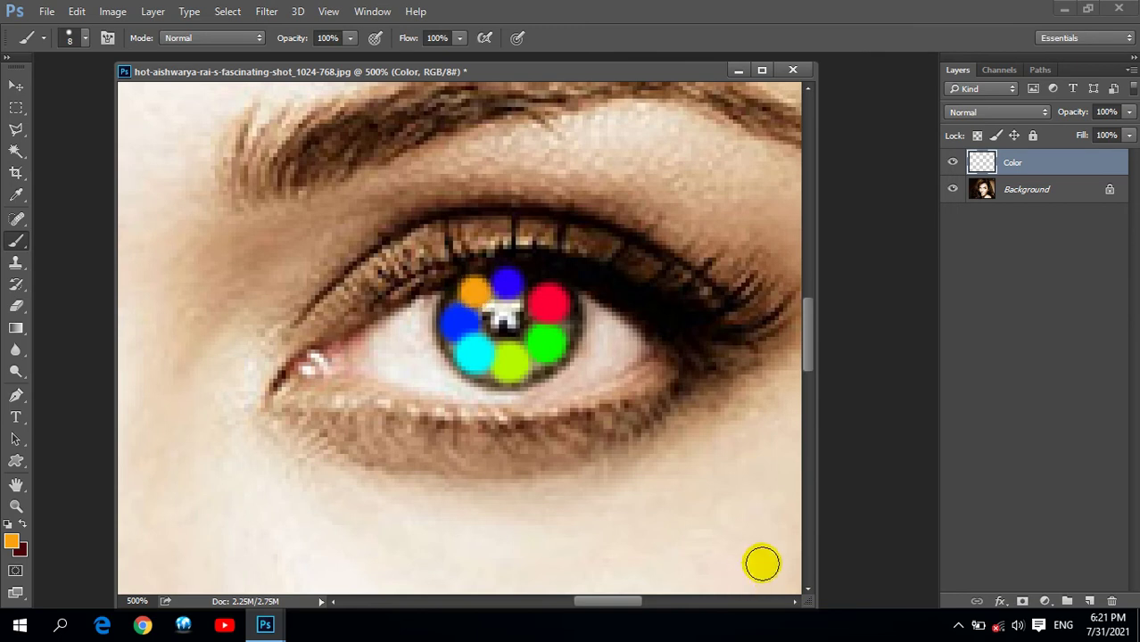
mouse_move(192, 306)
mouse_down()
mouse_move(428, 359)
mouse_move(219, 357)
mouse_up()
drag(477, 360, 364, 360)
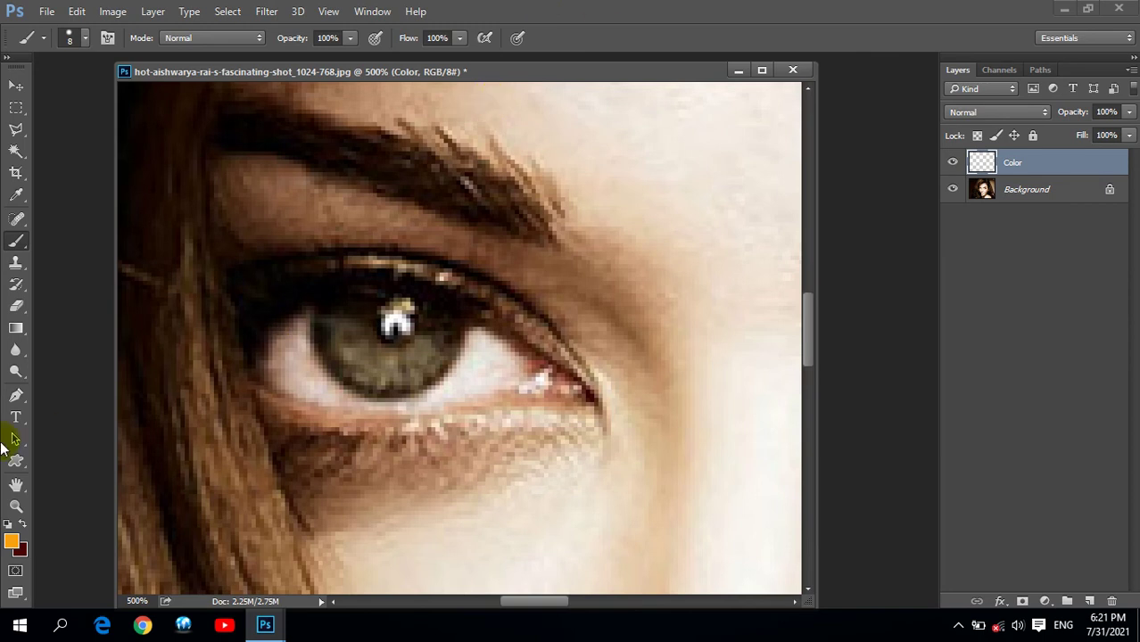
Step: Enlarge the brush and paint an orange dot and a magenta dot on the second iris
key(bracketright)
key(bracketright)
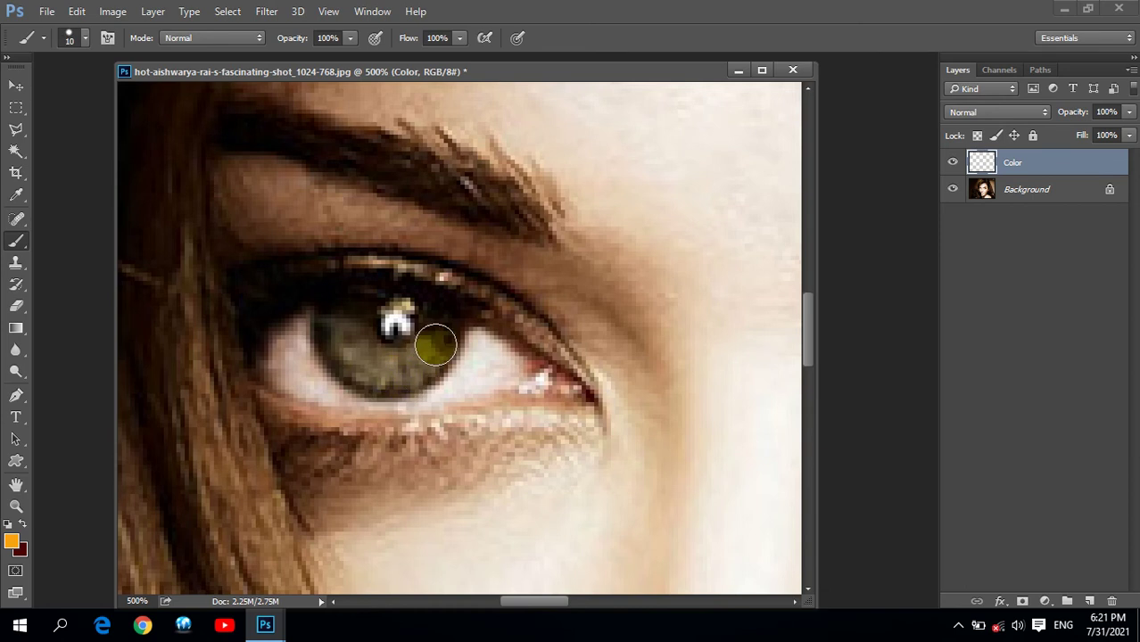
click(440, 324)
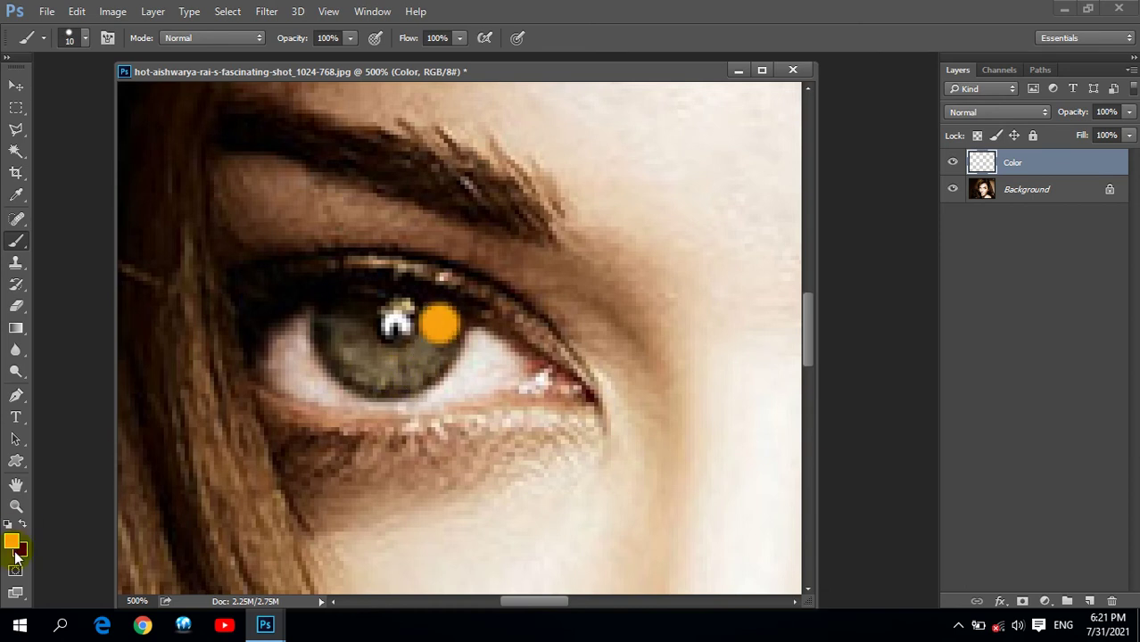
click(11, 541)
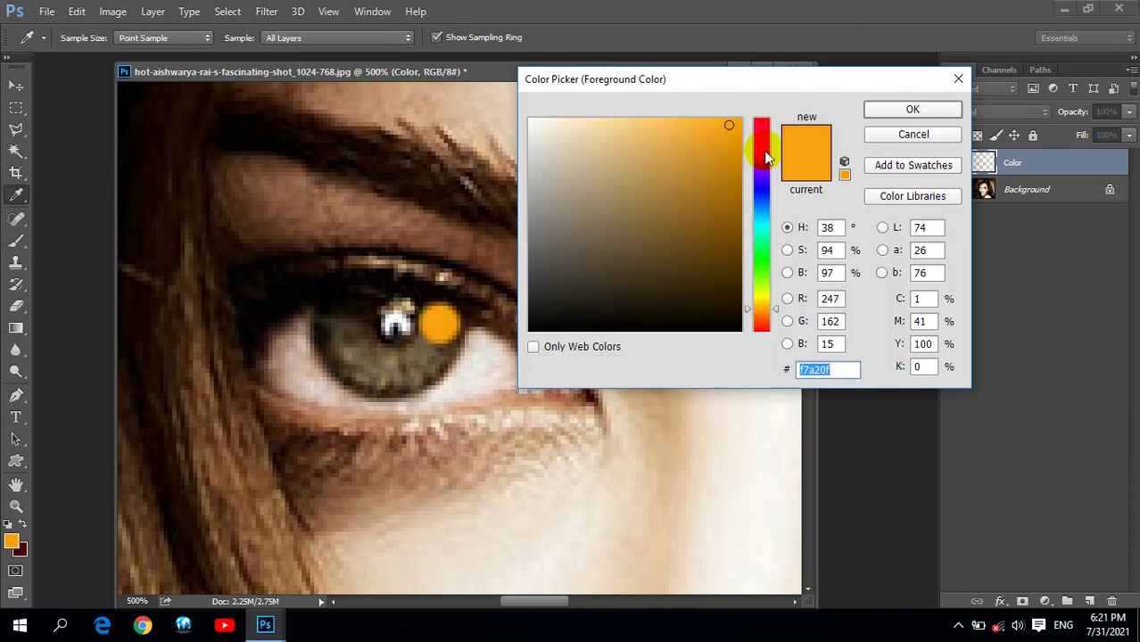
click(760, 144)
drag(719, 130, 740, 118)
click(901, 107)
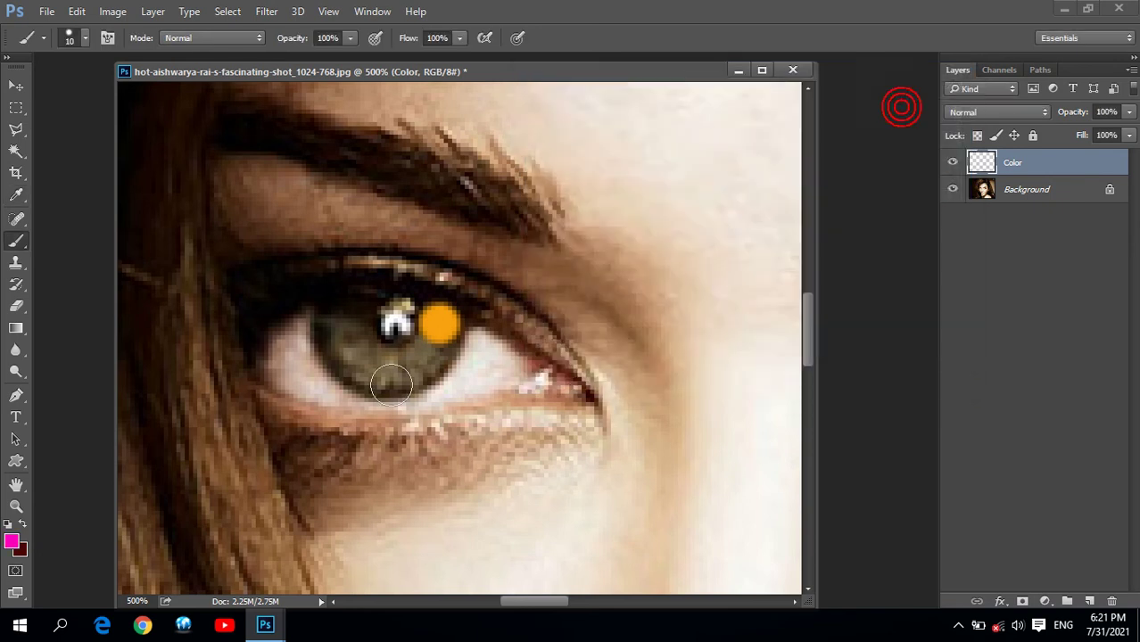
click(420, 364)
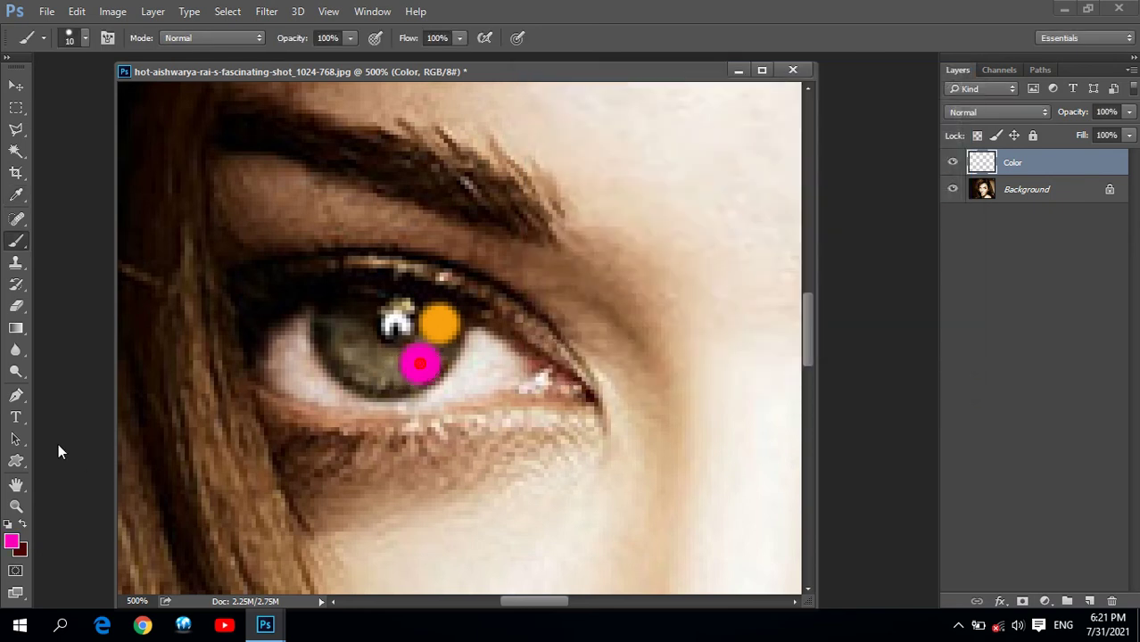
Step: Paint a large purple dot on the iris's left at brush size 15, then return to 10
click(15, 545)
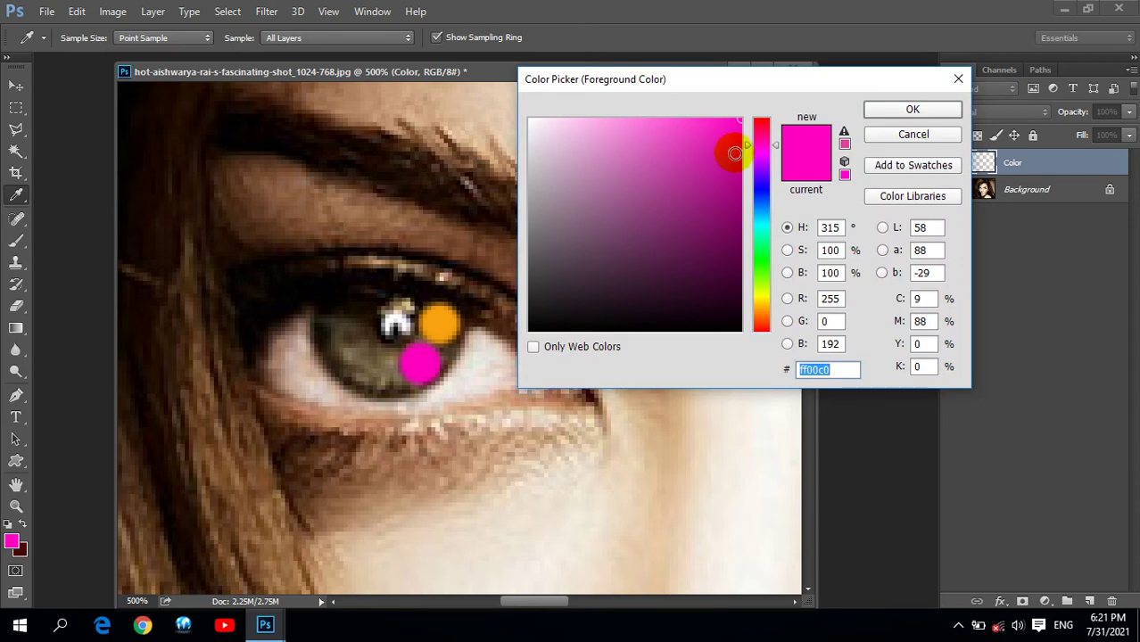
drag(747, 150, 746, 165)
click(724, 168)
click(934, 109)
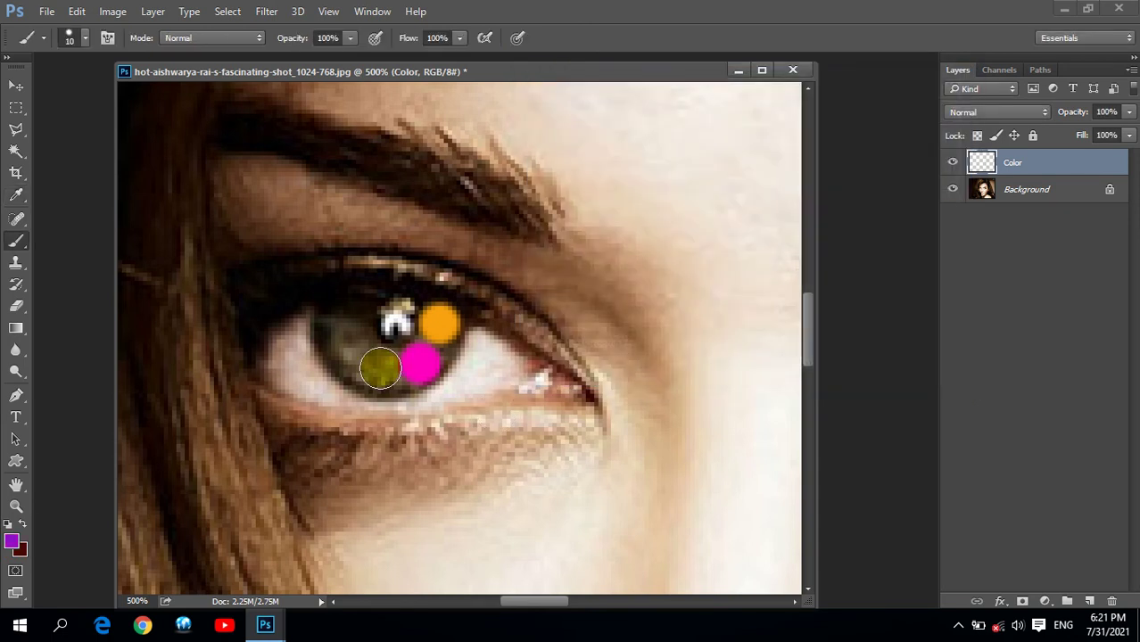
key(bracketright)
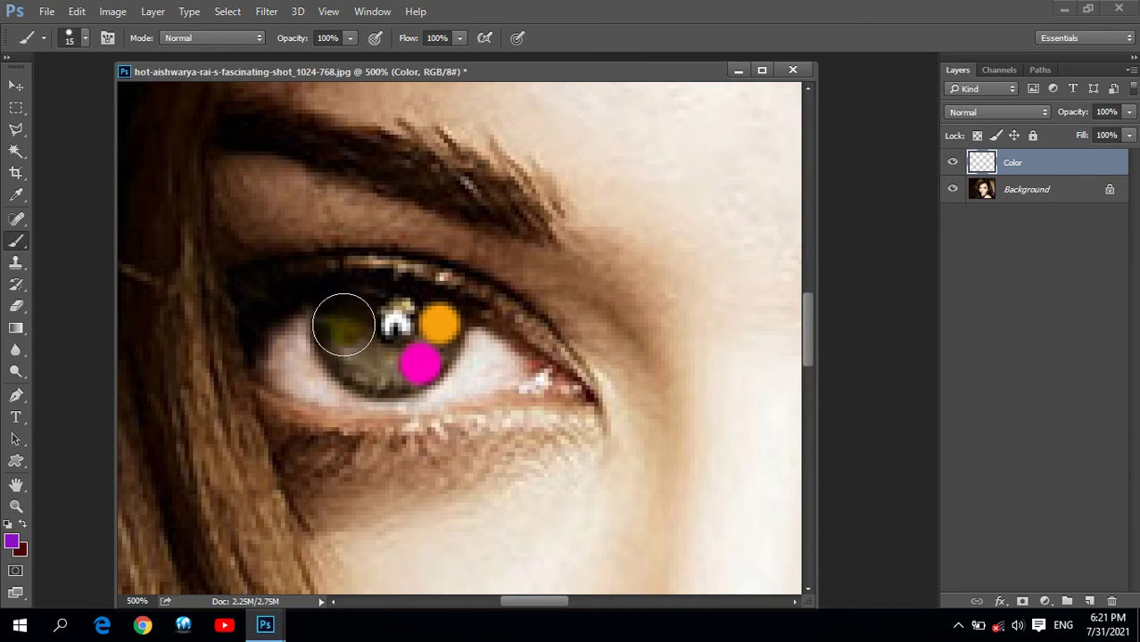
click(343, 324)
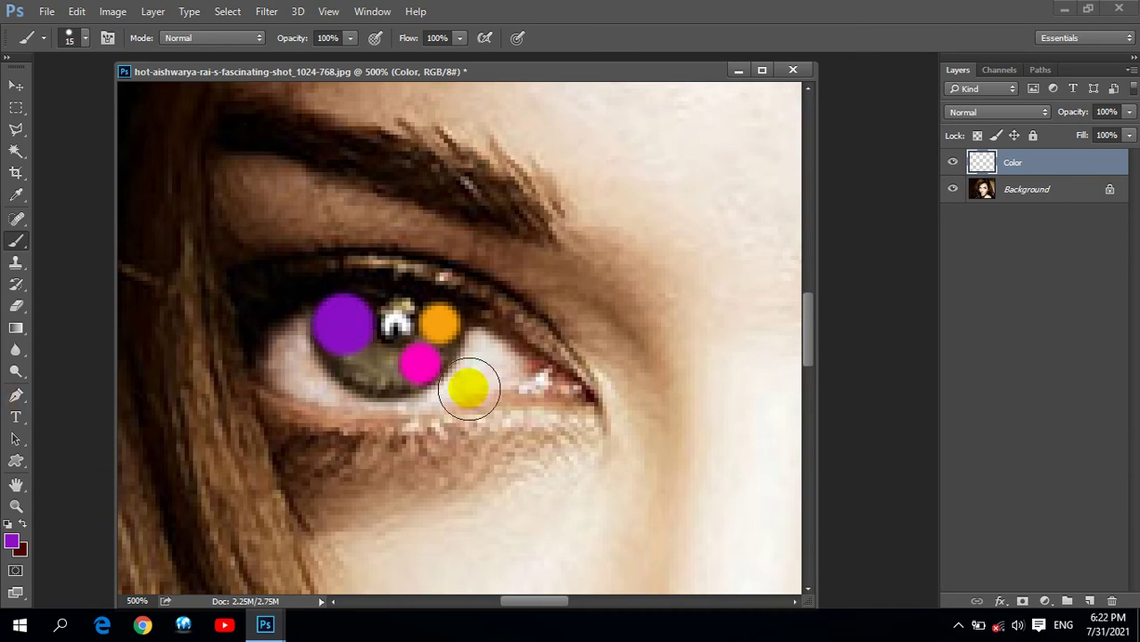
key(bracketleft)
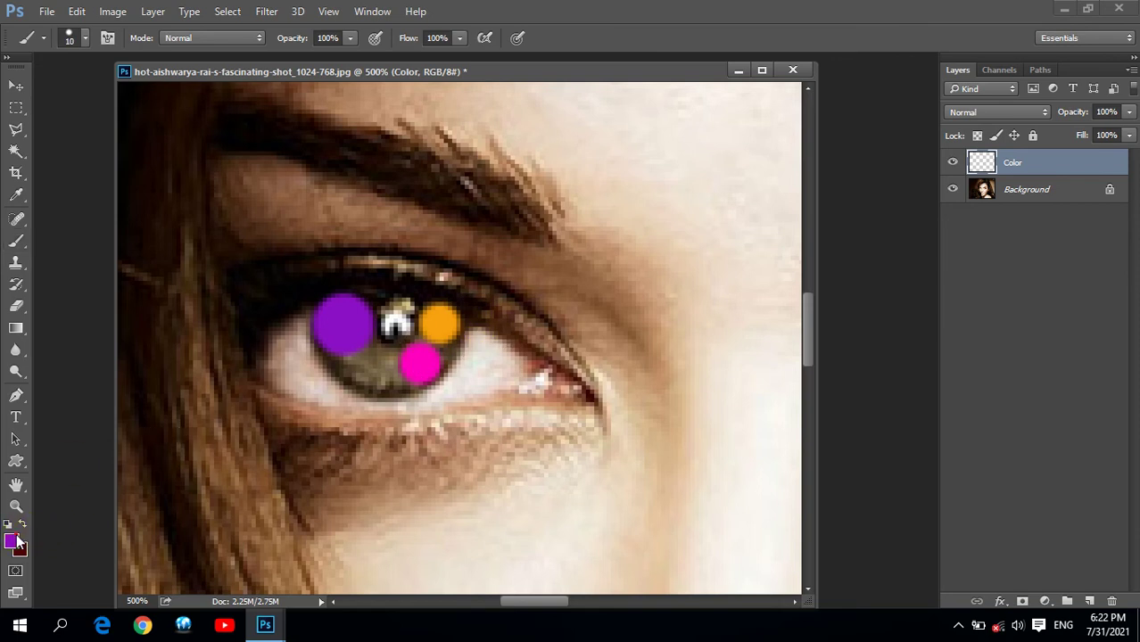
Step: Paint a bright green dot beside the pink one on the second iris
click(13, 541)
click(758, 255)
click(725, 122)
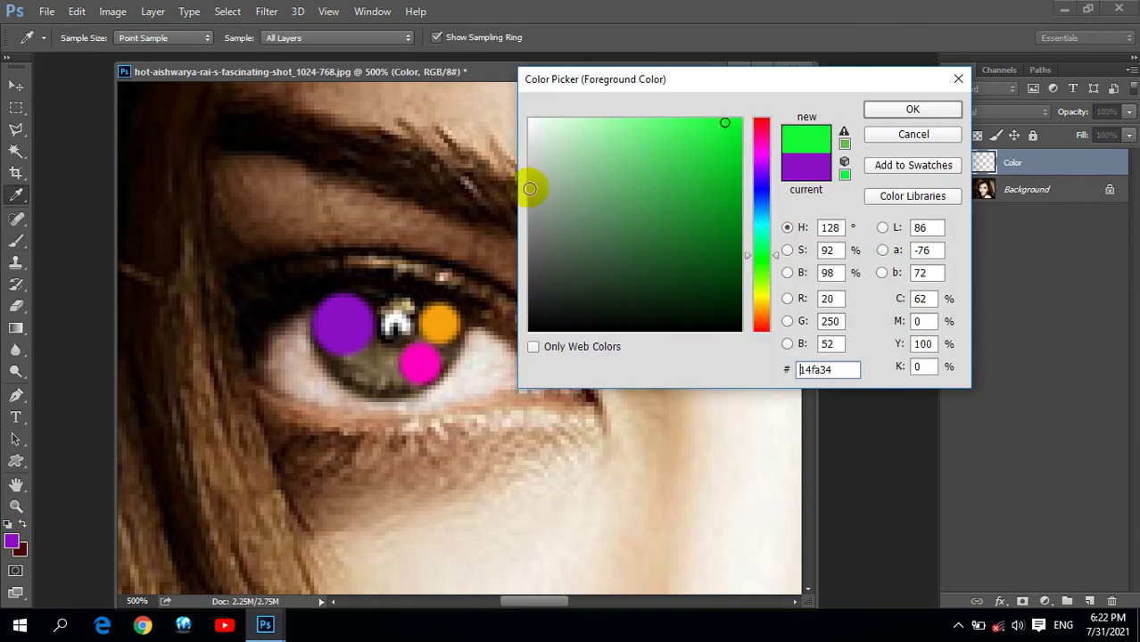
click(879, 107)
click(383, 371)
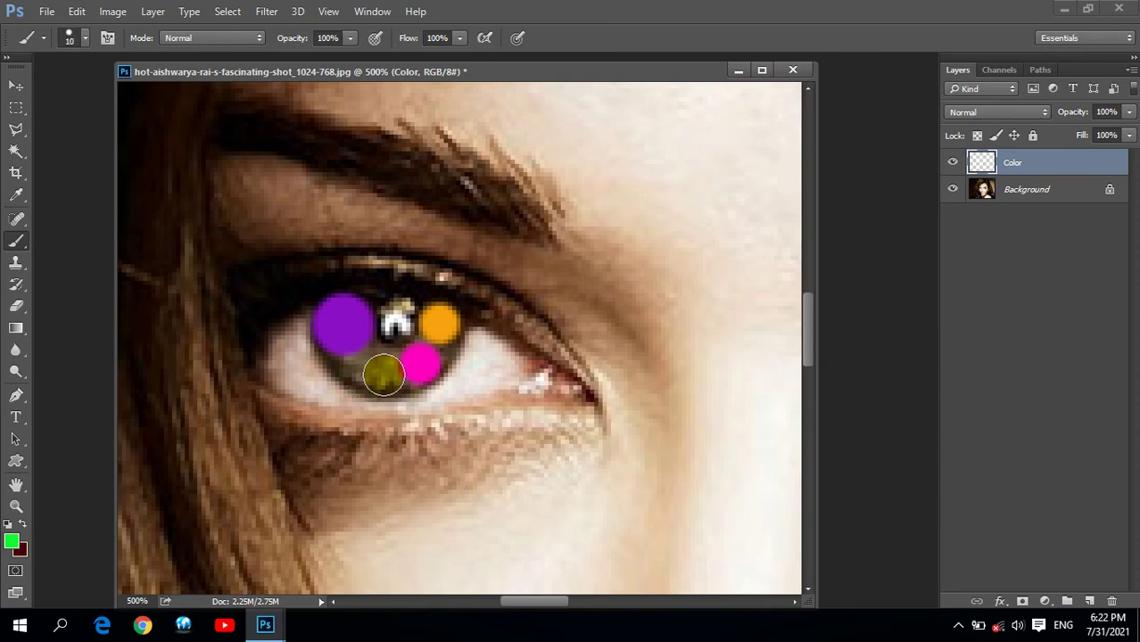
click(383, 371)
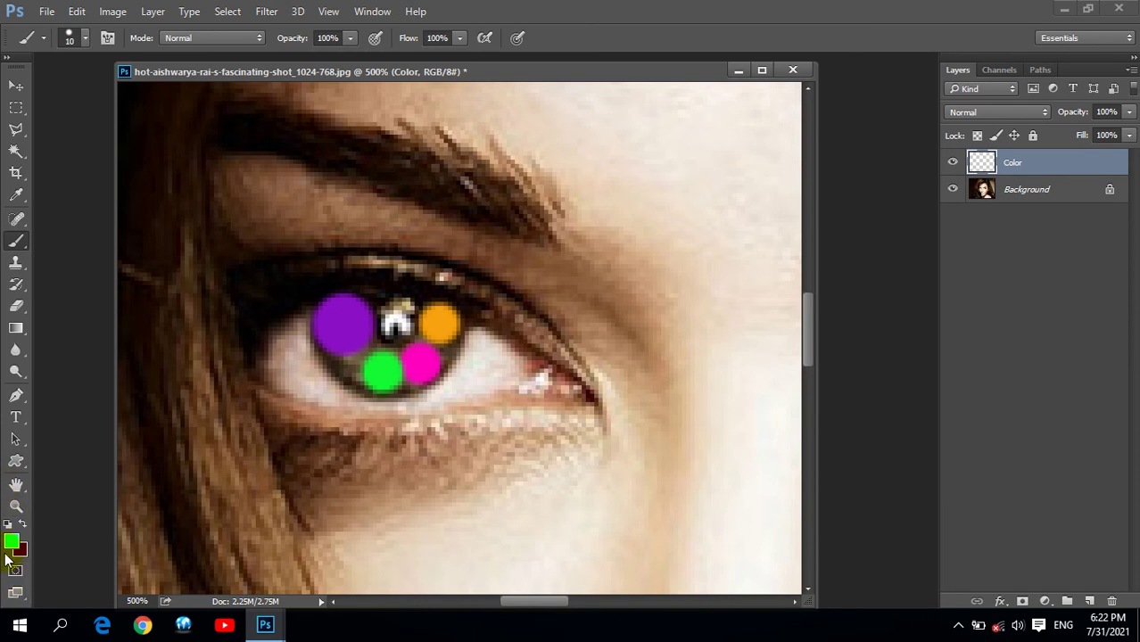
Step: Add a vivid blue dot at the lower left and a small cyan (00f0ff) dot above the purple one
click(11, 540)
click(761, 182)
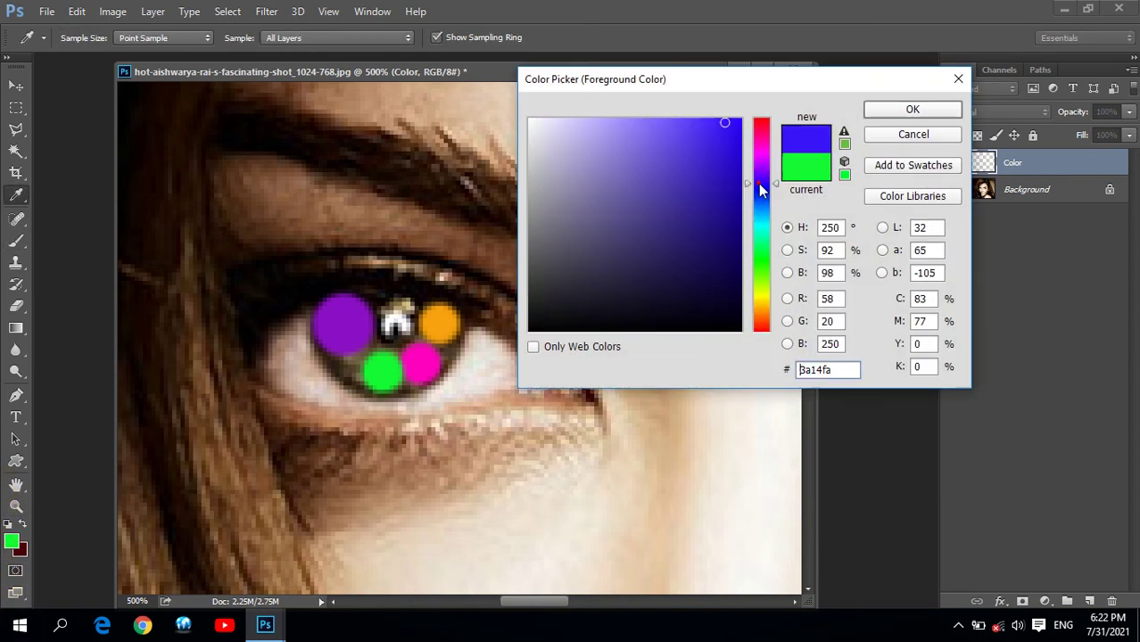
click(702, 176)
key(Return)
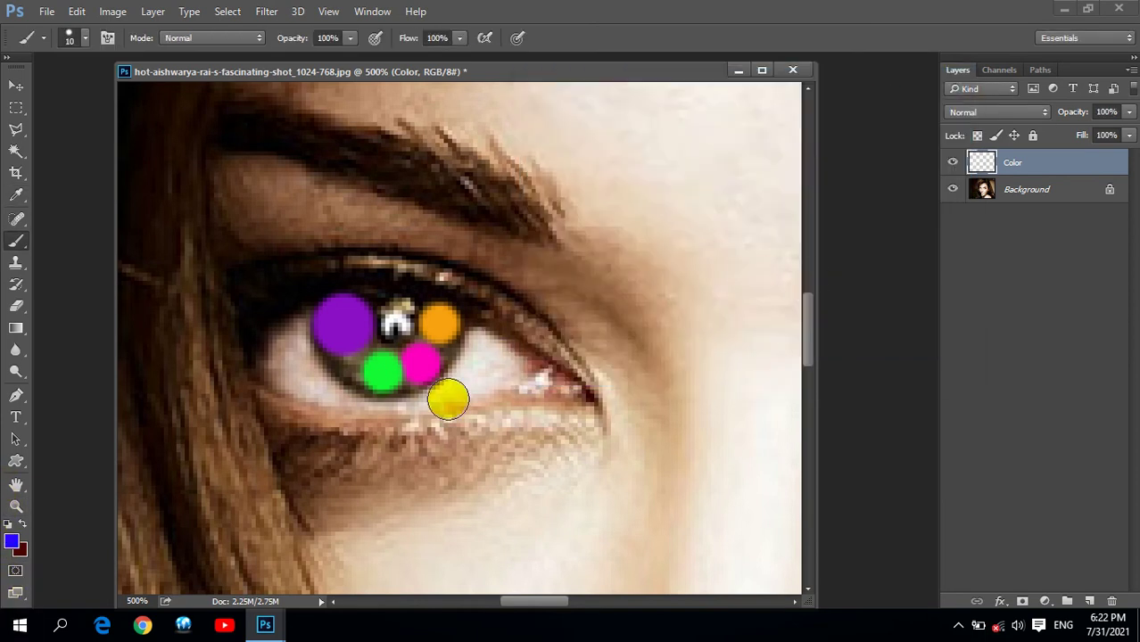
click(351, 365)
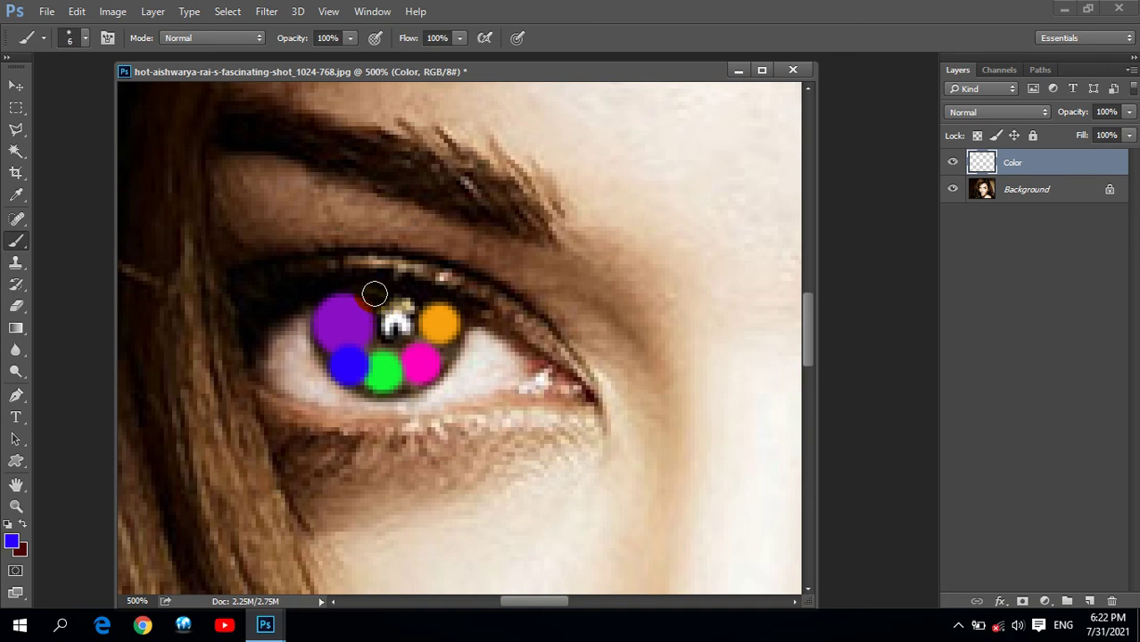
click(14, 540)
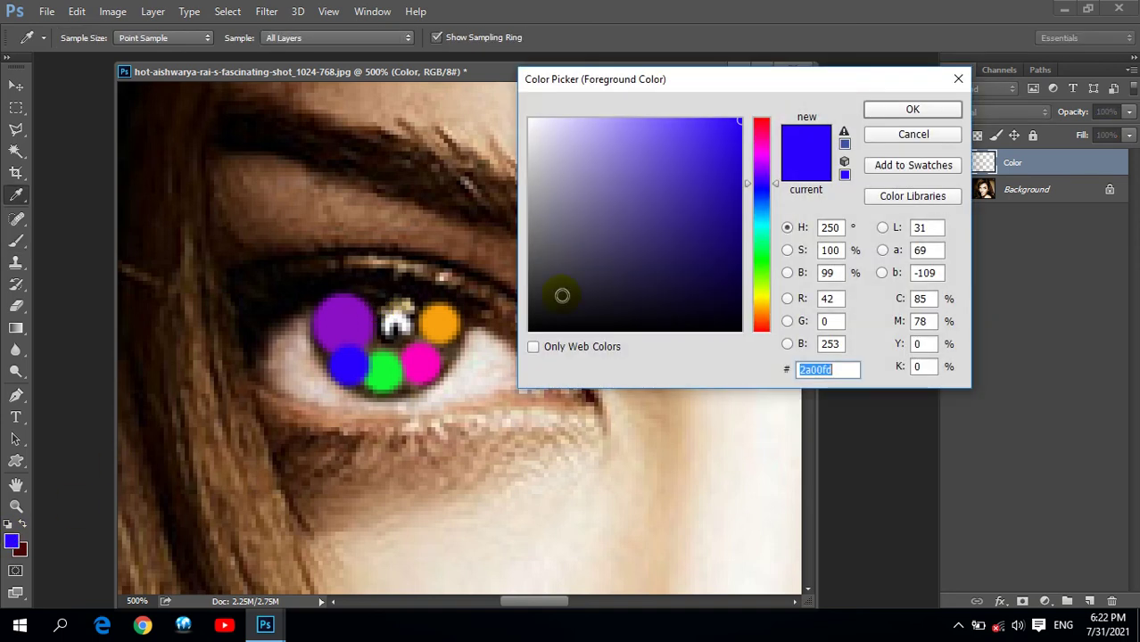
click(760, 229)
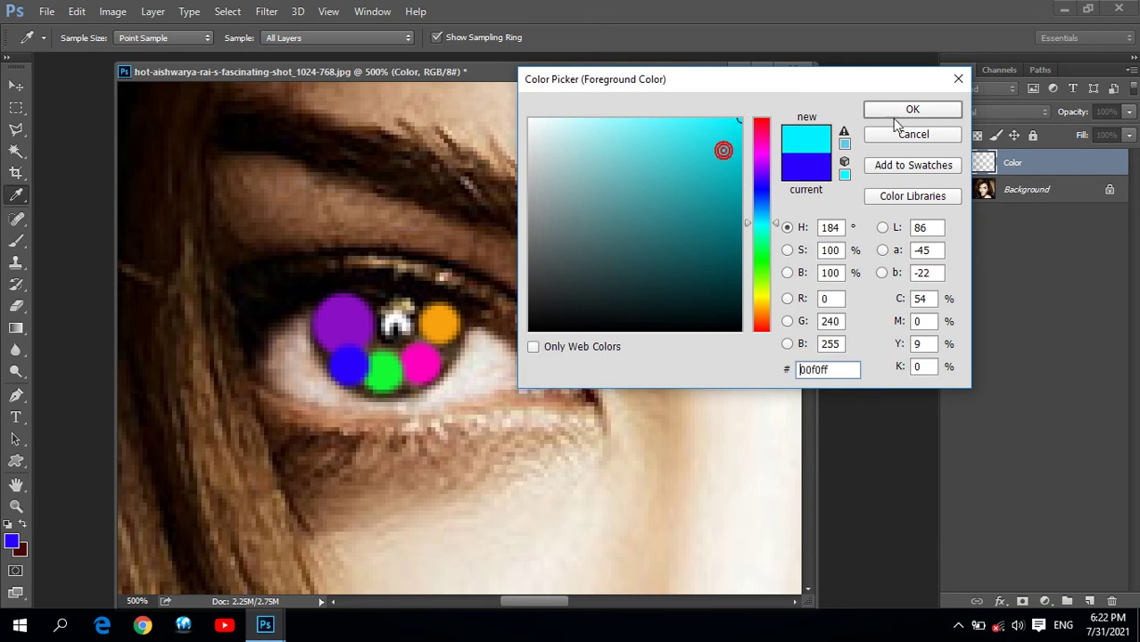
click(905, 113)
click(376, 292)
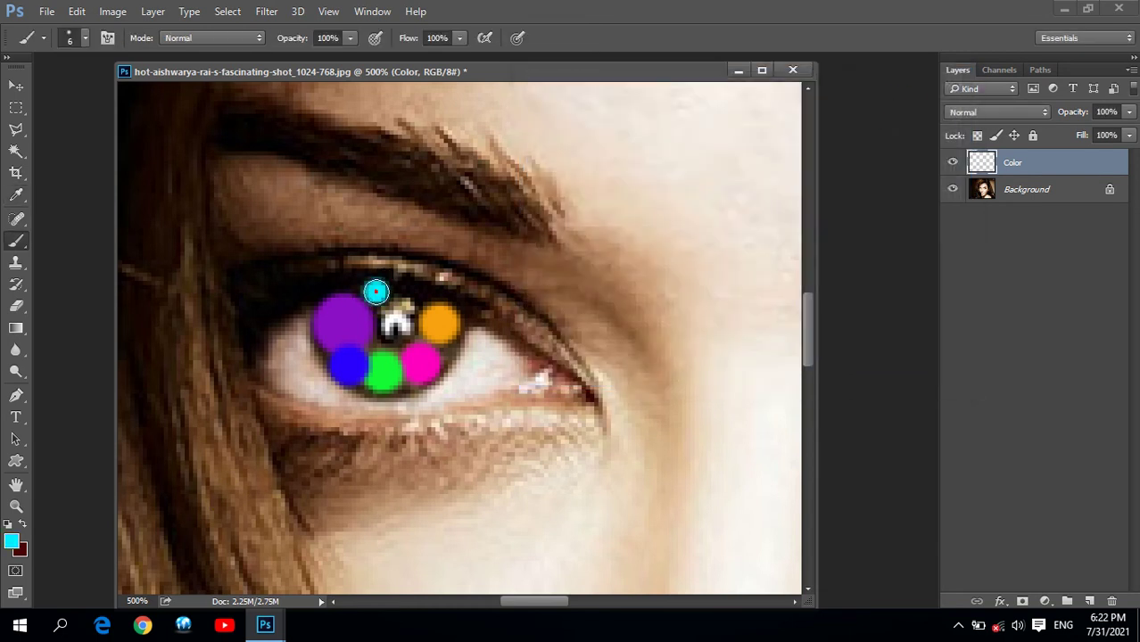
Step: Fit the image to the screen, then zoom to 200% centred between both eyes
click(16, 506)
click(490, 39)
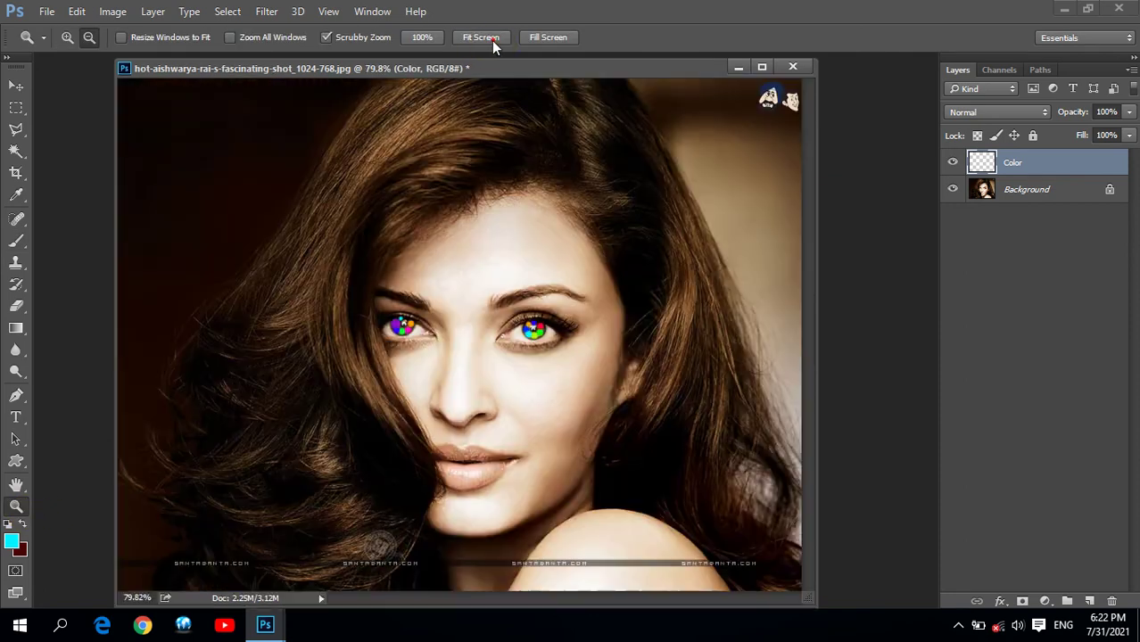
drag(406, 287, 511, 340)
click(67, 37)
click(502, 328)
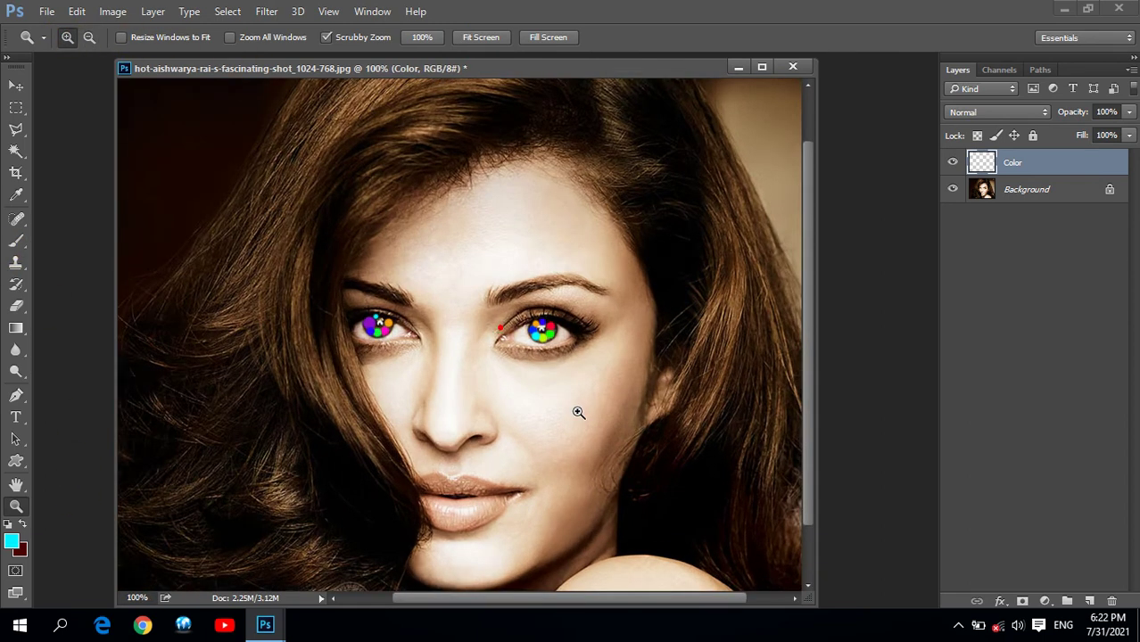
click(460, 322)
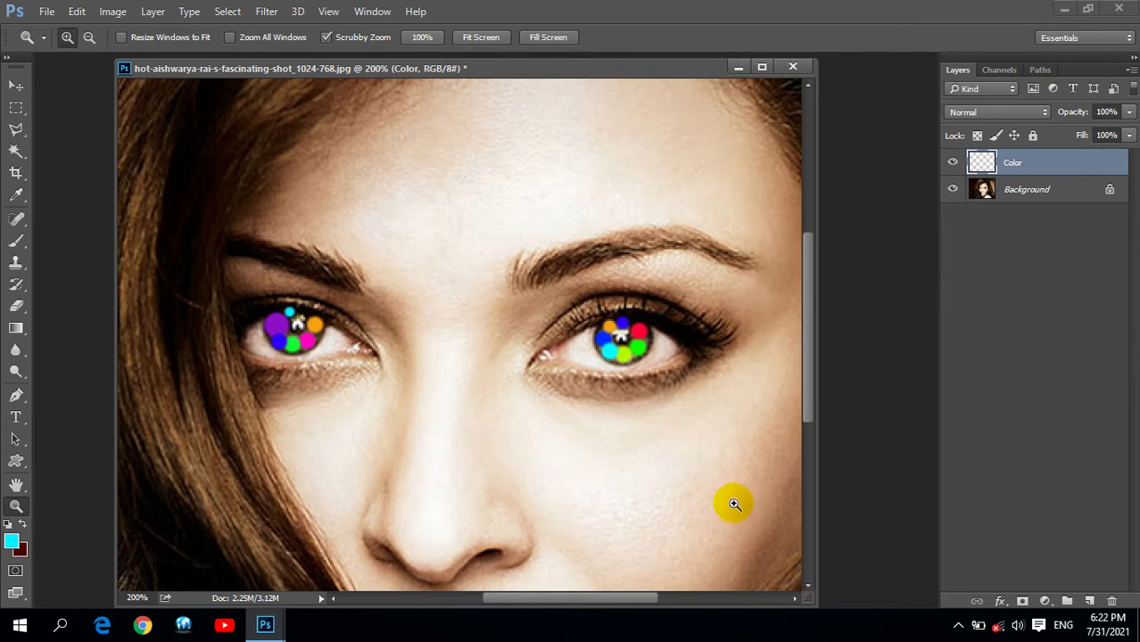
Step: Apply a Gaussian Blur to the Color layer, raising the radius to about 3–4.5 pixels
click(267, 13)
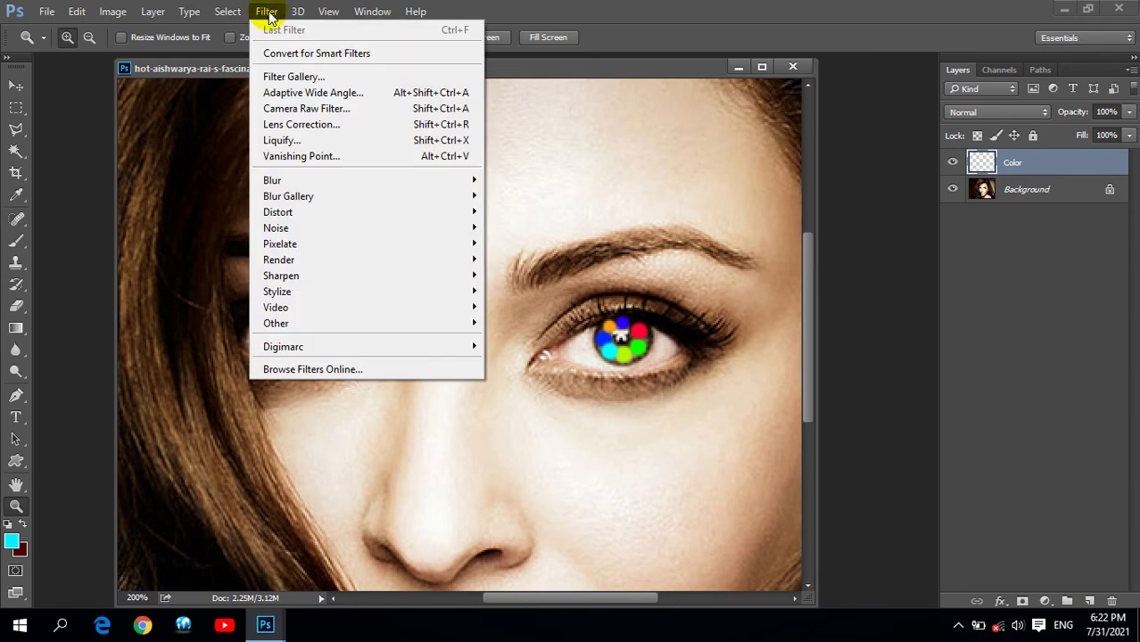
click(298, 183)
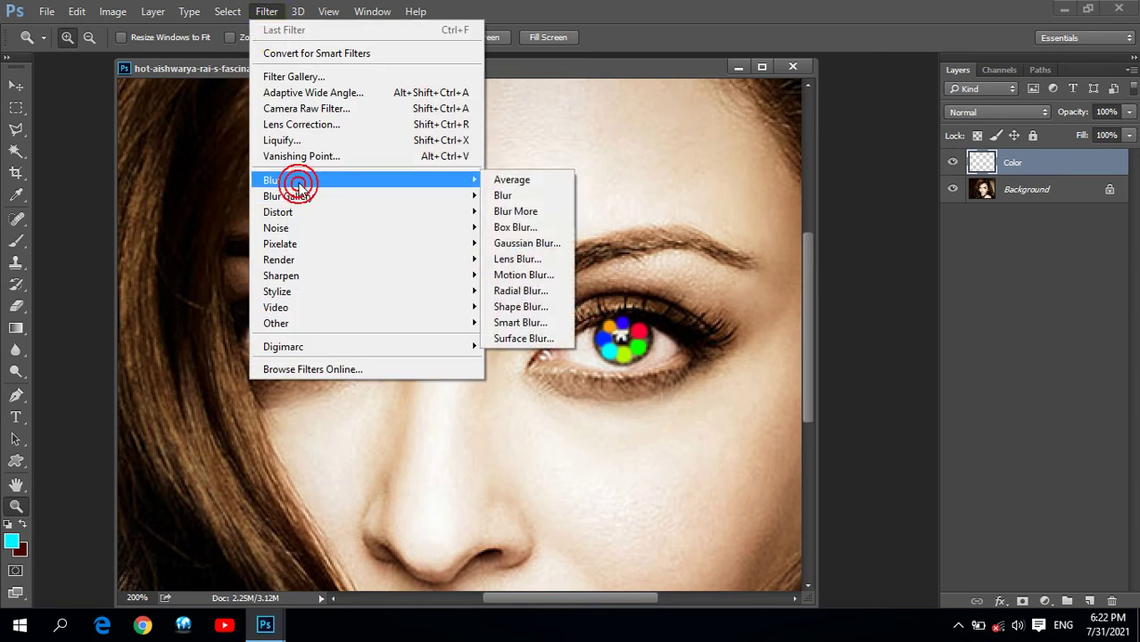
click(430, 178)
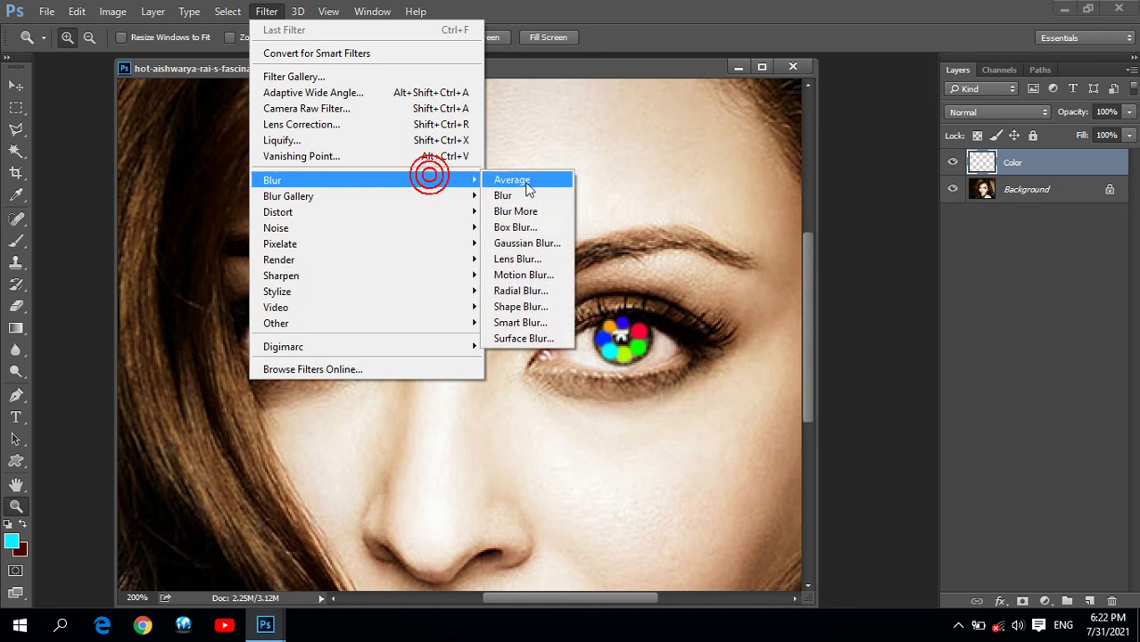
click(527, 245)
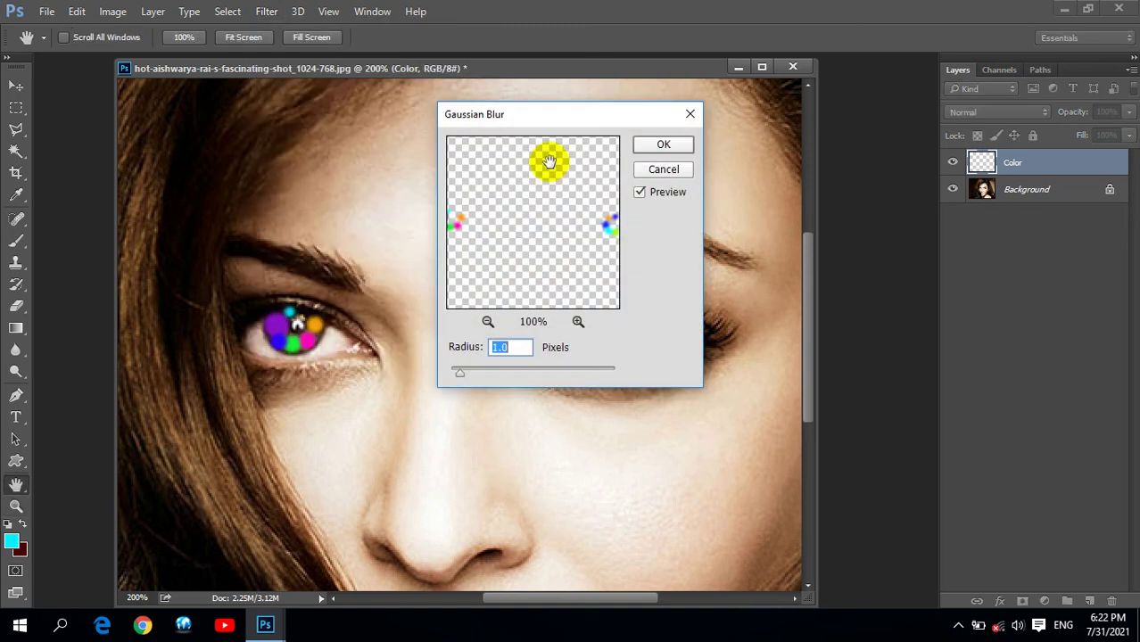
mouse_move(560, 115)
mouse_down()
mouse_move(676, 38)
mouse_move(909, 87)
mouse_up()
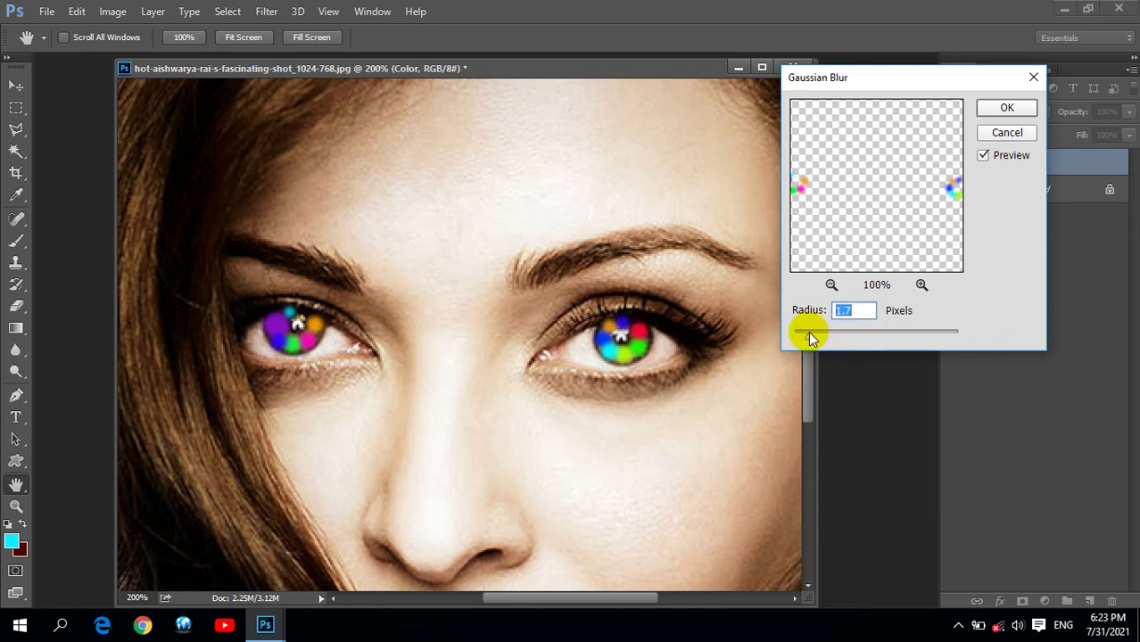
drag(806, 333, 826, 336)
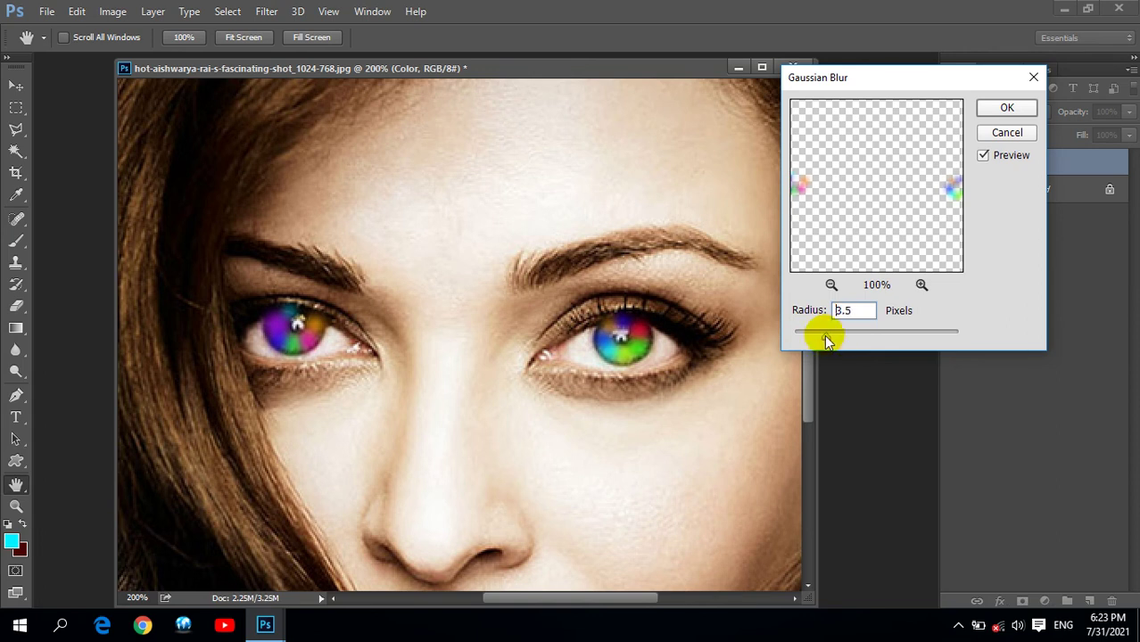
mouse_move(825, 337)
mouse_down()
mouse_move(845, 344)
mouse_move(826, 343)
mouse_up()
Step: Confirm the blur, set the Color layer to Overlay, and return to 200% between the eyes
click(997, 108)
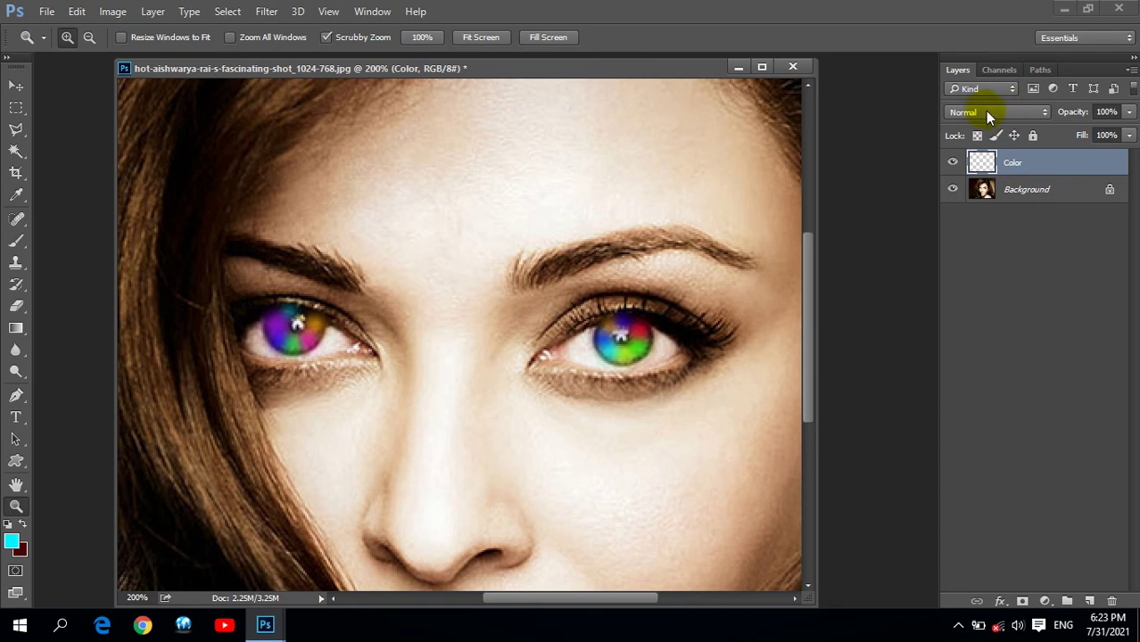
click(985, 112)
click(972, 279)
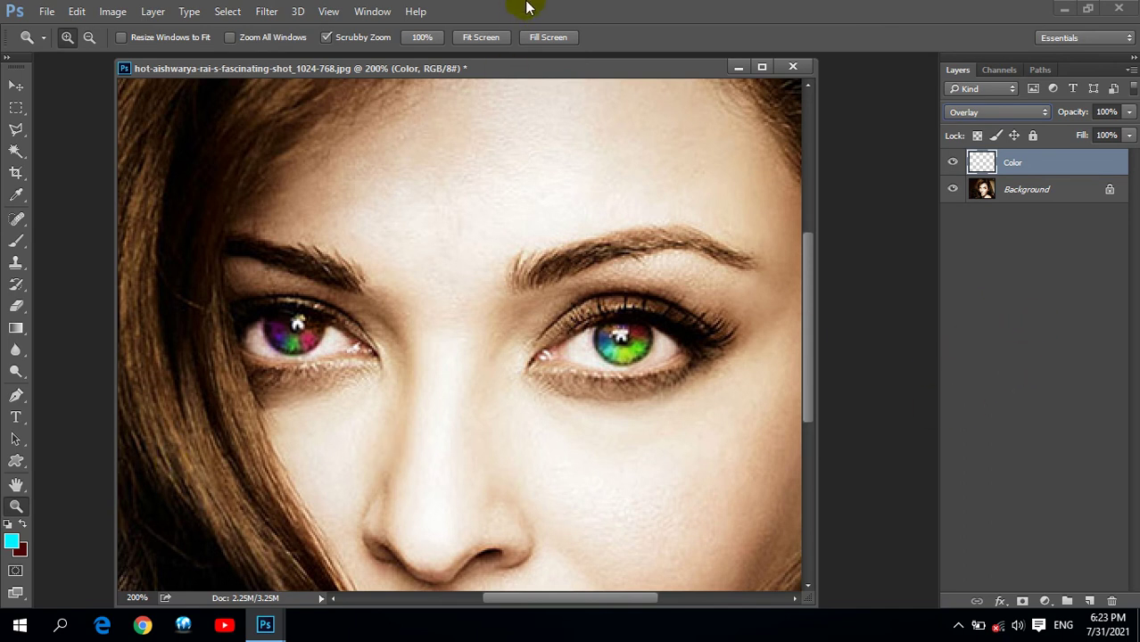
click(480, 37)
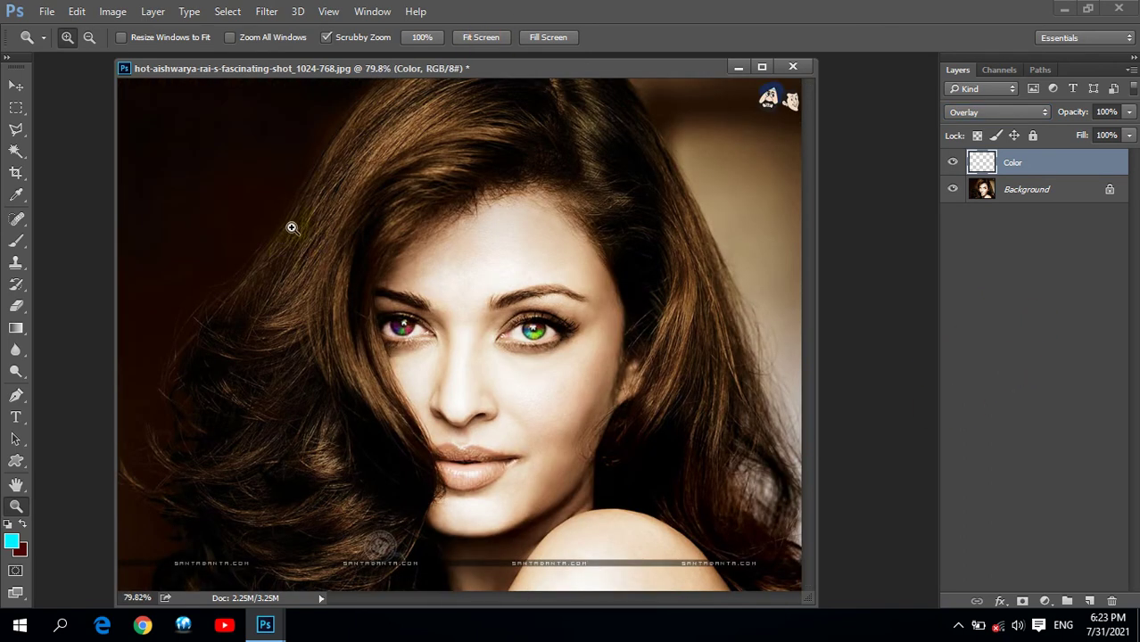
drag(277, 221, 288, 107)
click(480, 37)
click(507, 325)
click(485, 351)
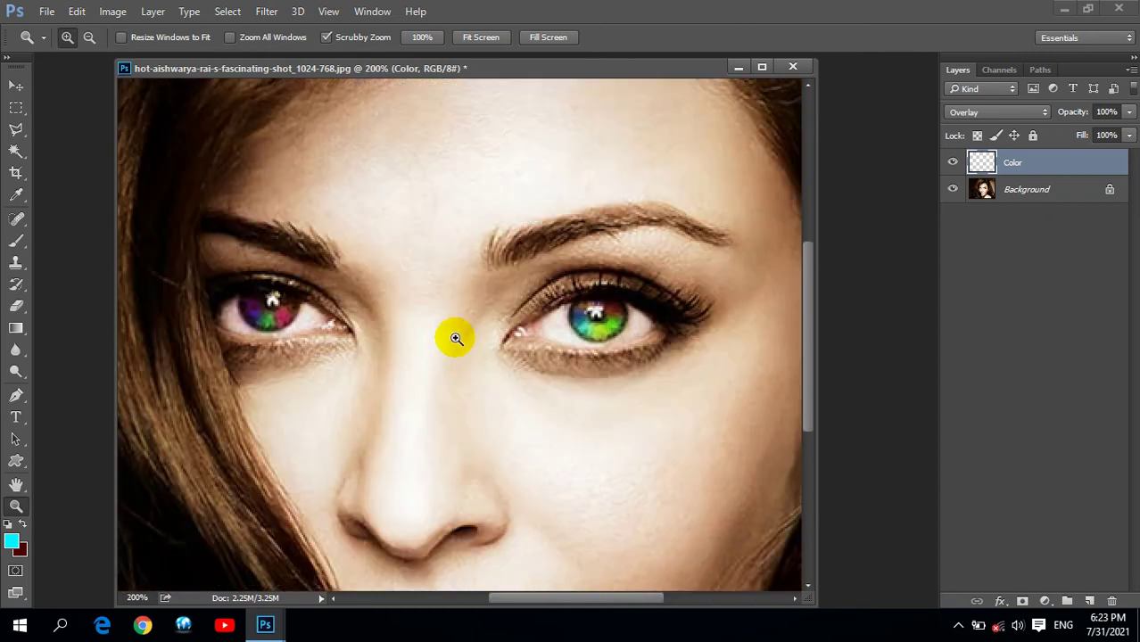
drag(393, 318, 429, 320)
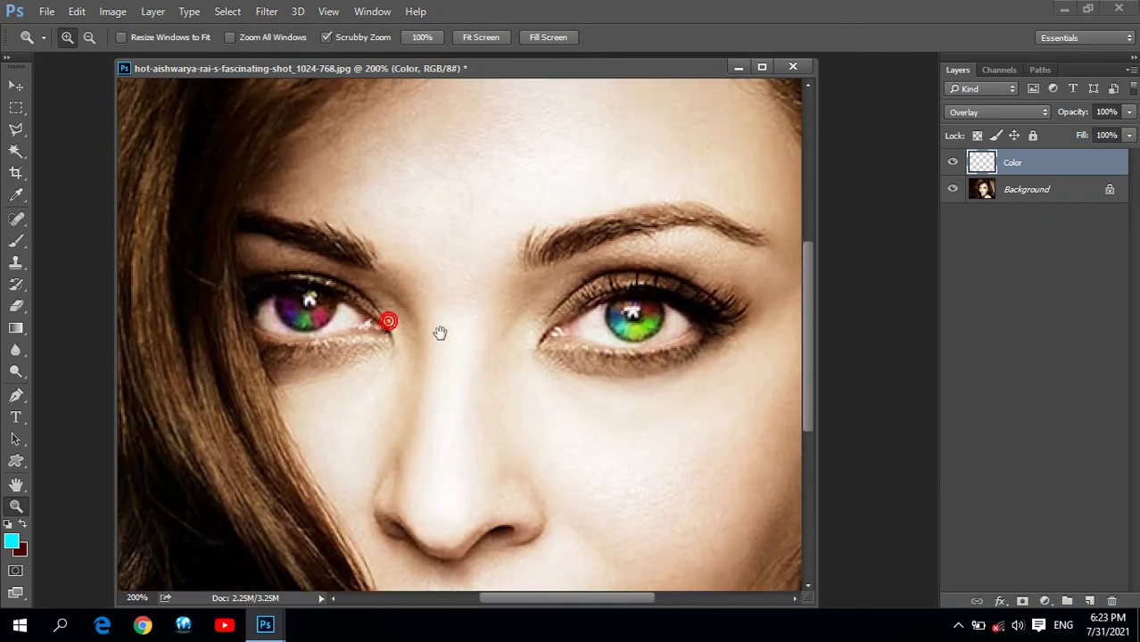
Step: Try Color layer opacity at 50% and 80%, then settle on 100%
click(1109, 111)
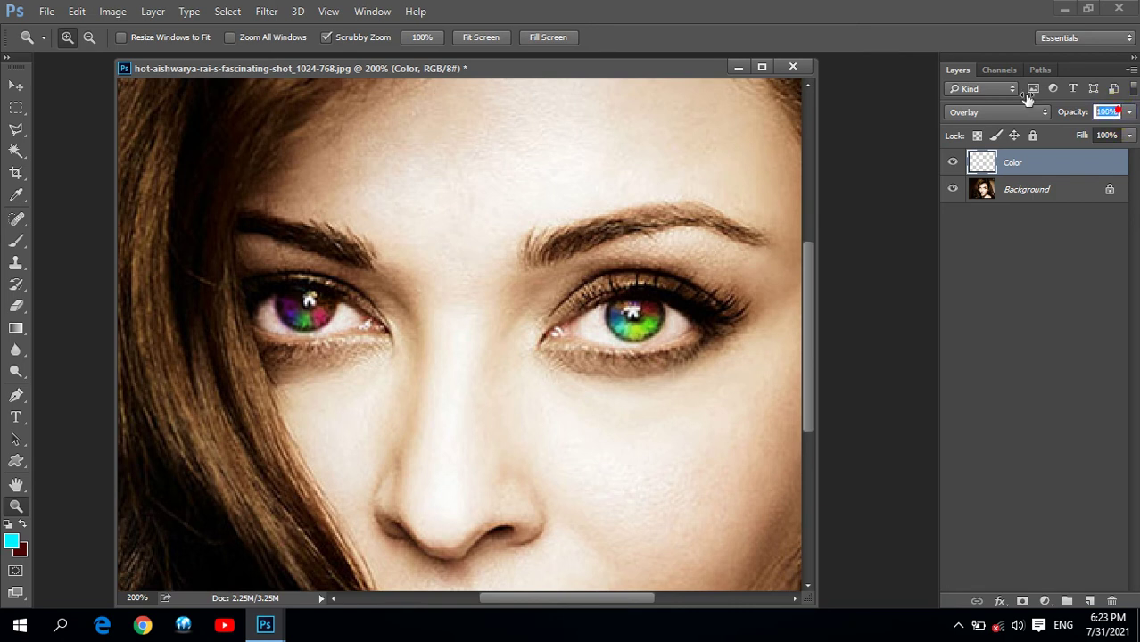
text(5)
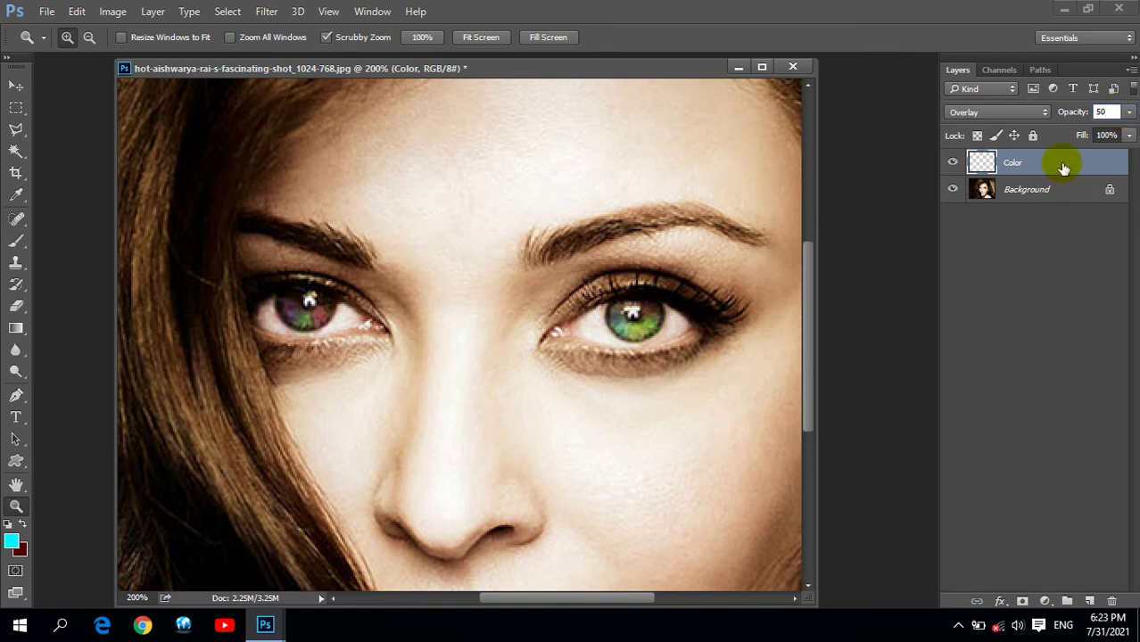
text(0)
key(Return)
click(1106, 112)
text(80)
key(Return)
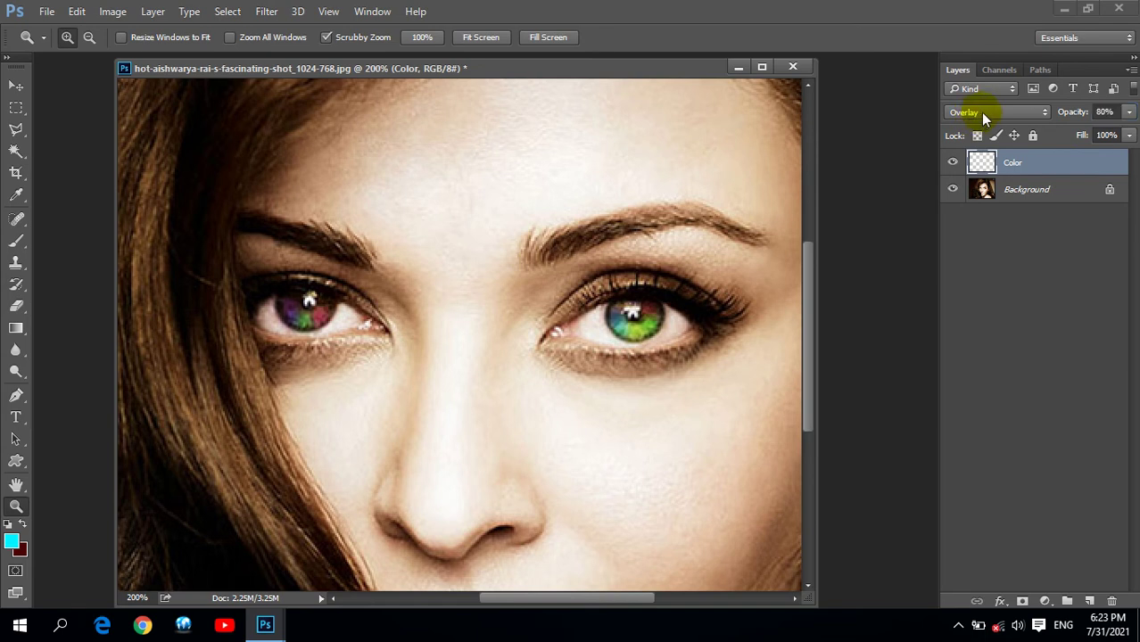
click(1104, 112)
text(100)
key(Return)
Step: Apply Brightness/Contrast with Brightness -48 and Contrast 16 to the Color layer
click(112, 13)
mouse_move(135, 54)
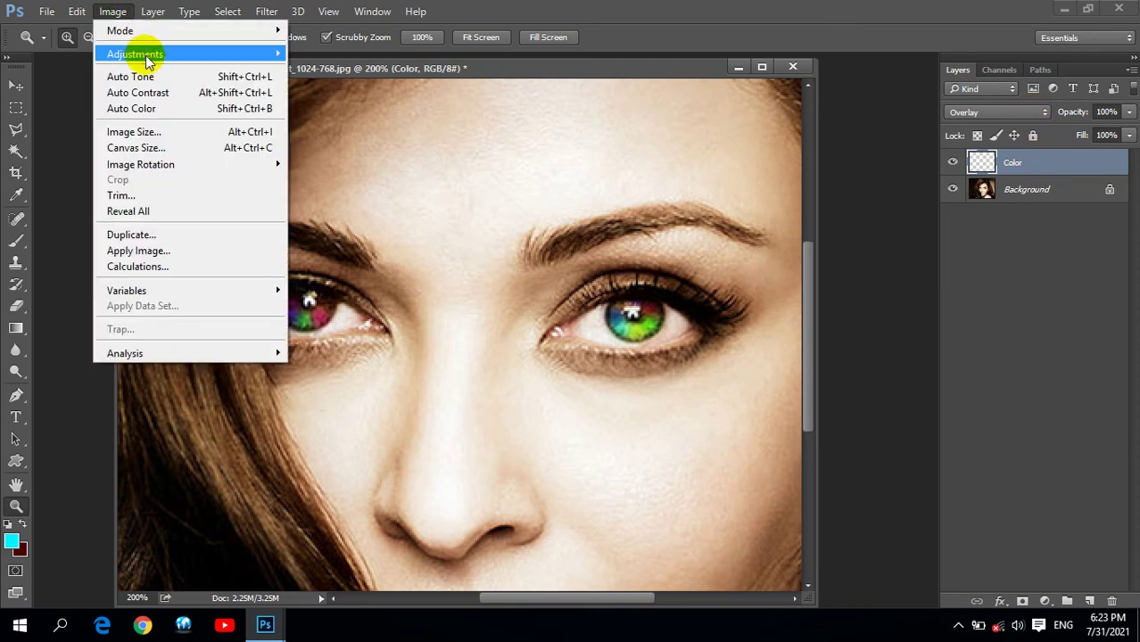
click(342, 54)
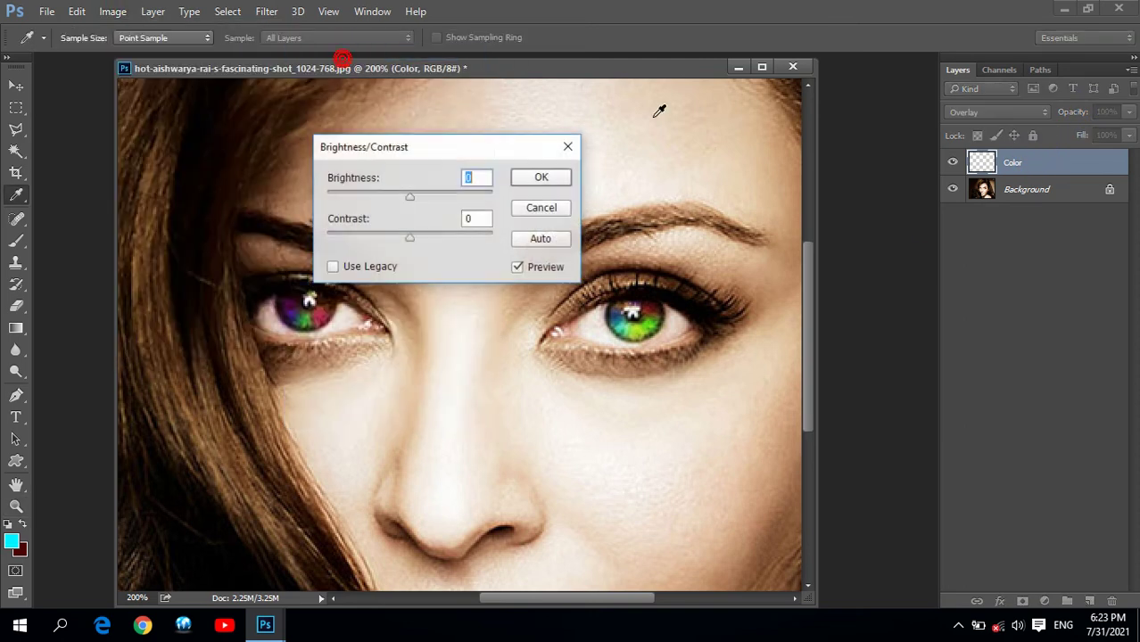
drag(496, 144, 663, 46)
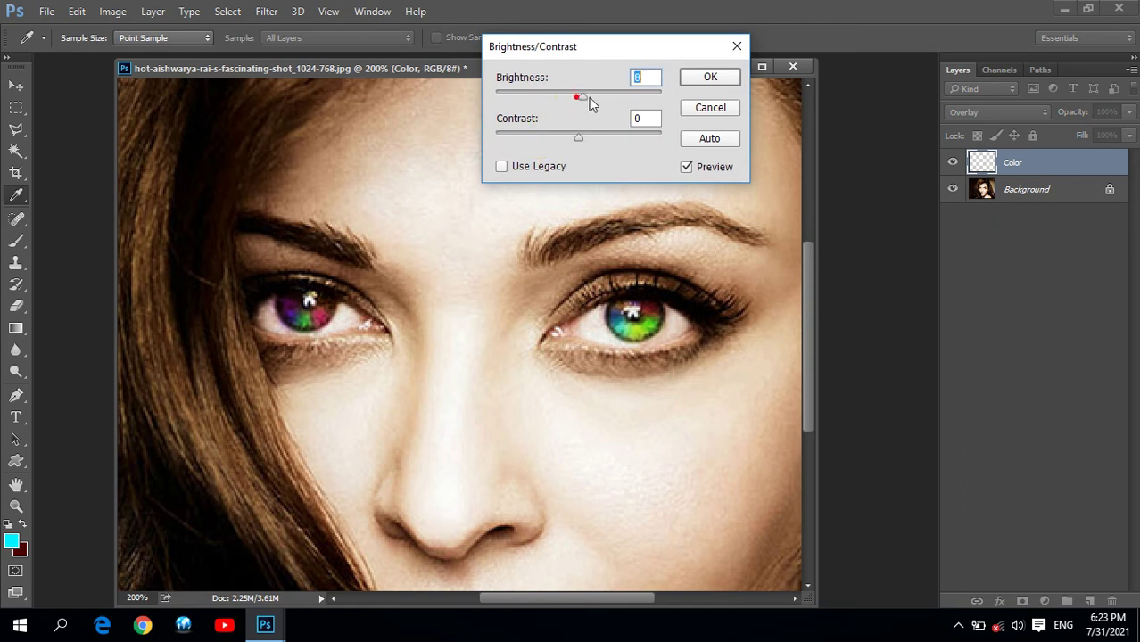
mouse_move(588, 100)
mouse_down()
mouse_move(514, 124)
mouse_move(551, 116)
mouse_move(540, 135)
mouse_move(675, 140)
mouse_up()
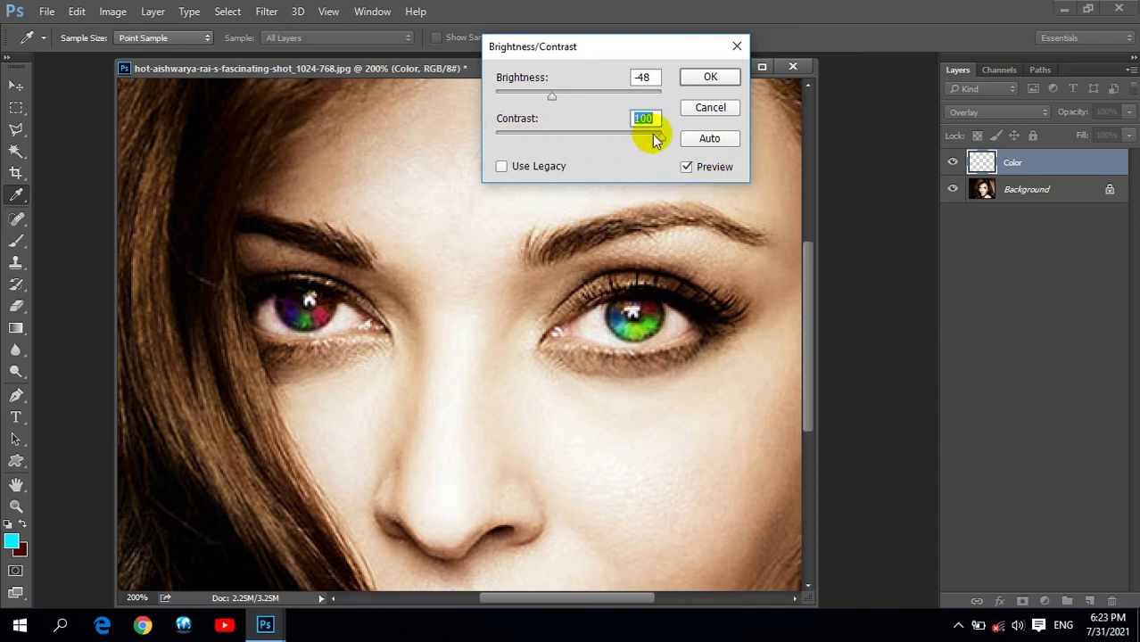
drag(665, 140, 551, 140)
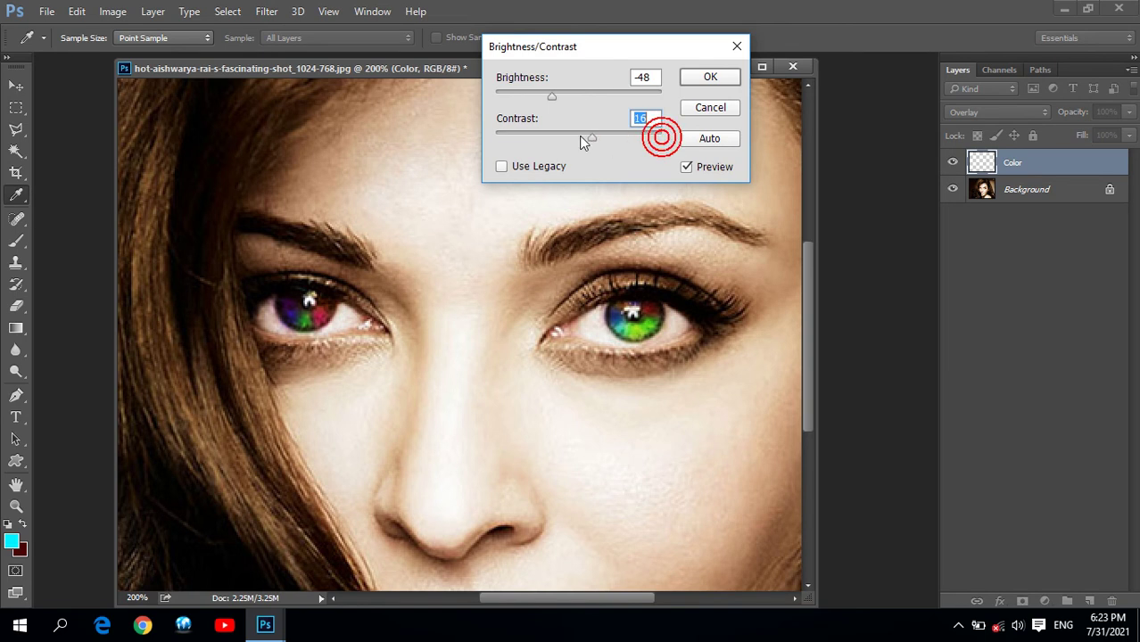
click(708, 77)
Step: Fit the finished portrait to the window and view it full screen on black
key(z)
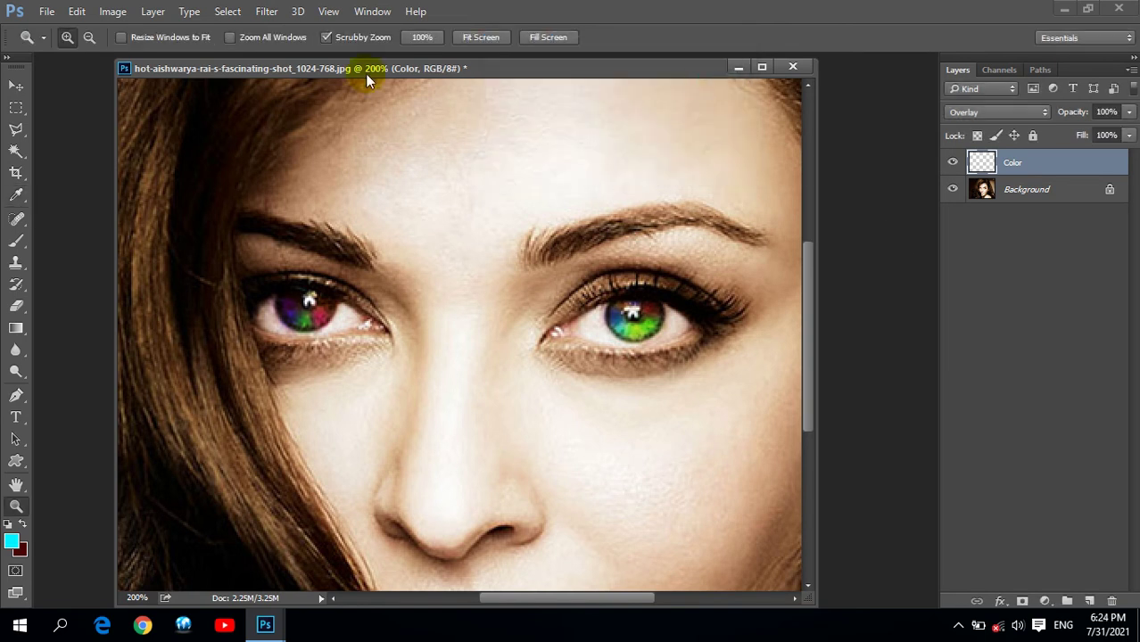
click(480, 36)
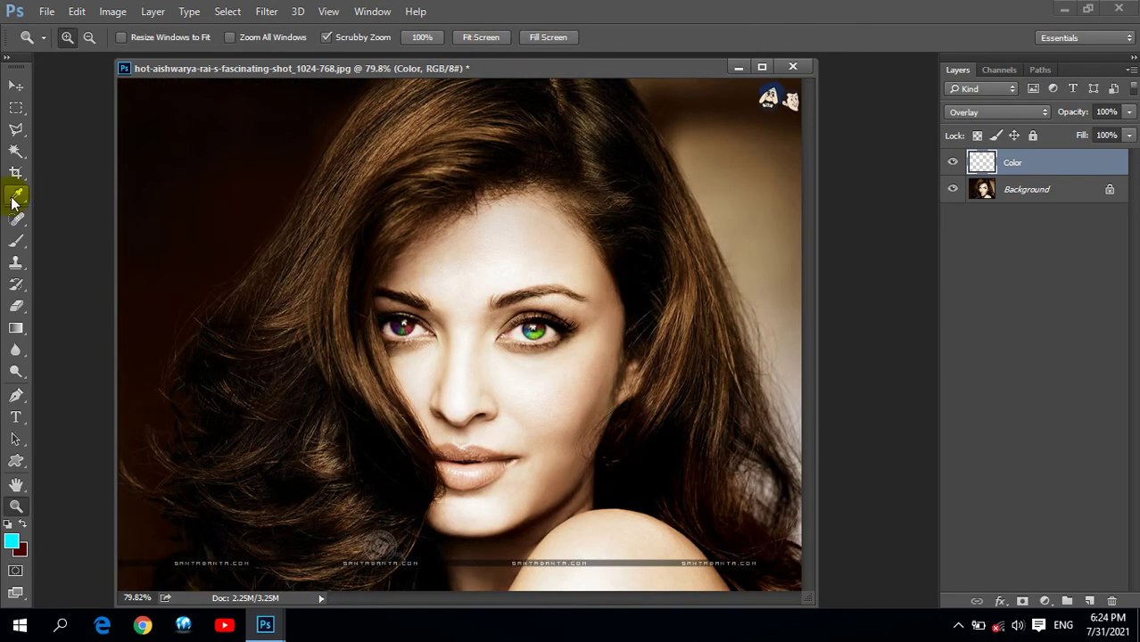
key(f)
key(f)
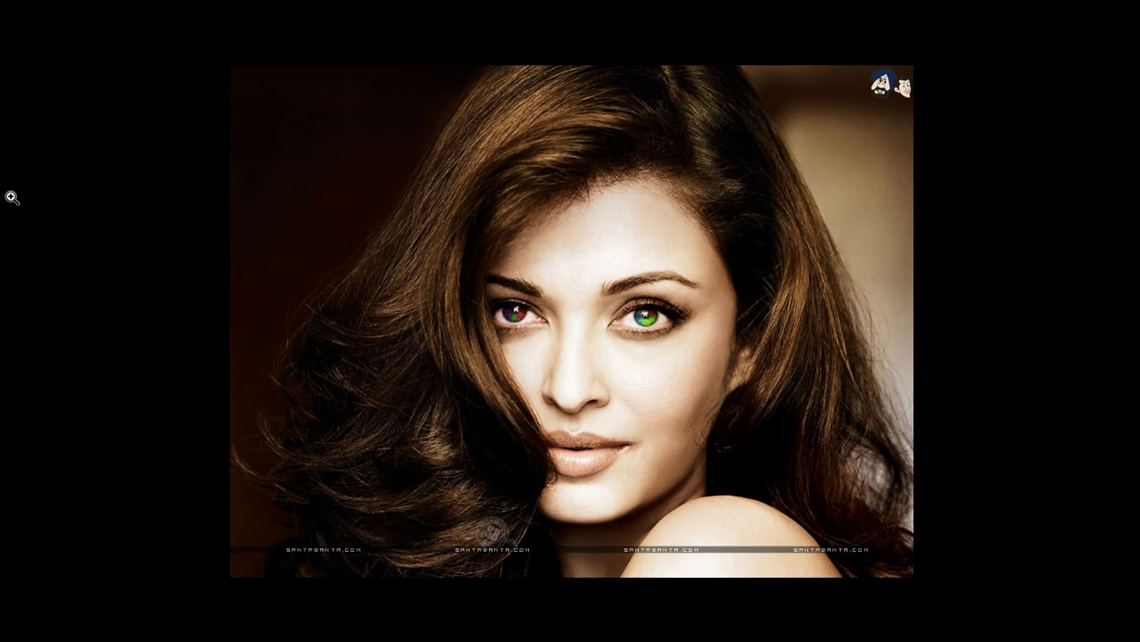
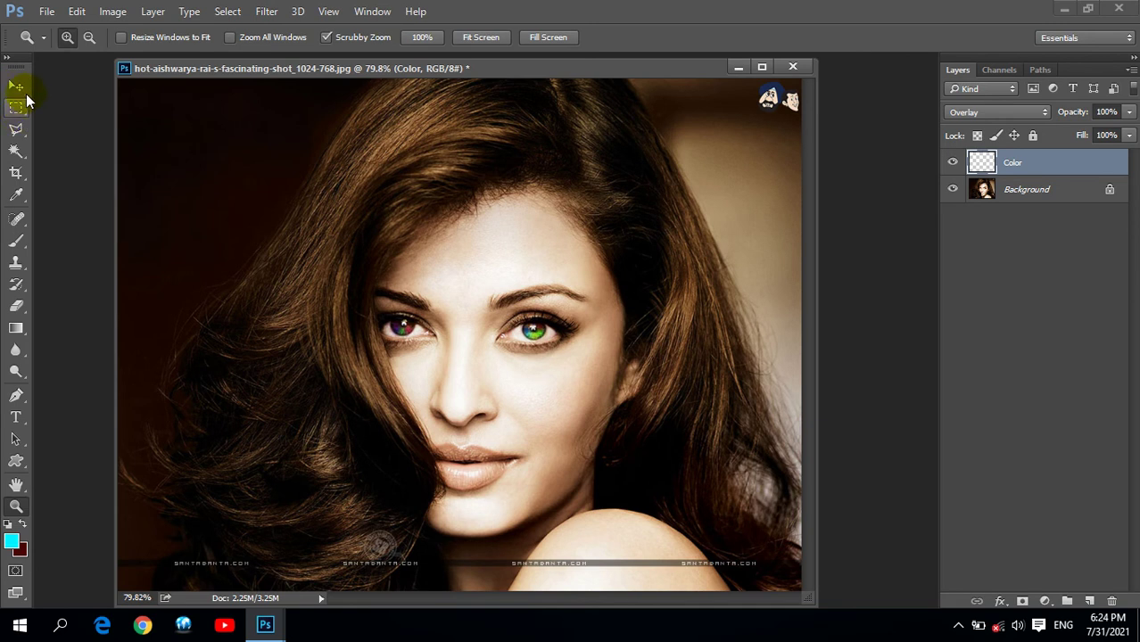
Step: Zoom in on the eyes, draw an elliptical selection around the right iris, then deselect
click(487, 297)
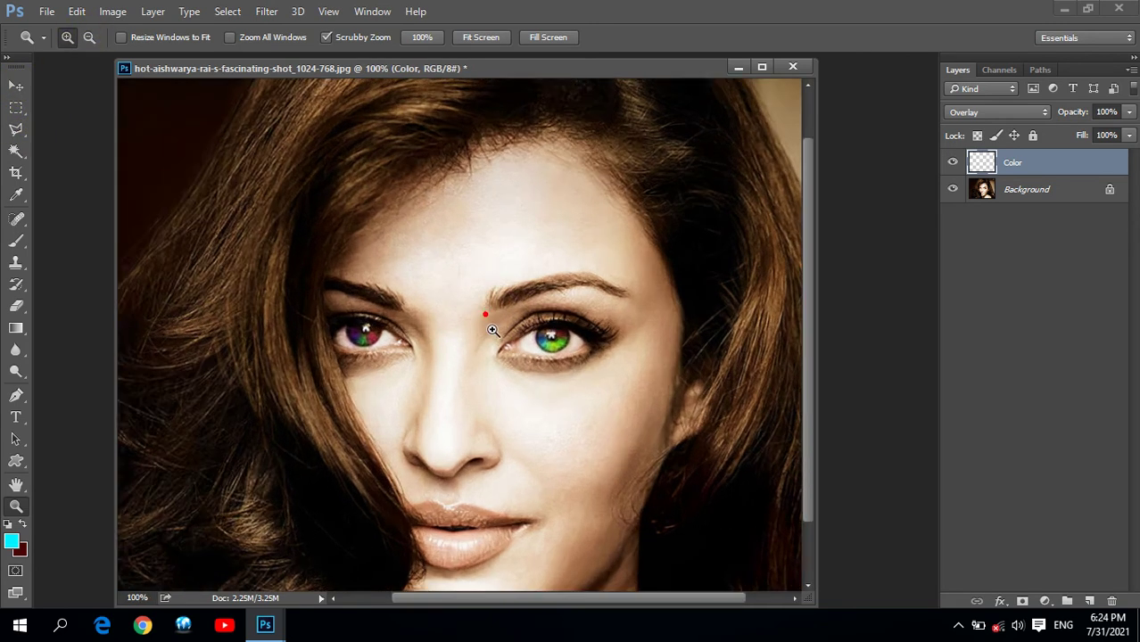
click(492, 330)
click(16, 107)
click(72, 125)
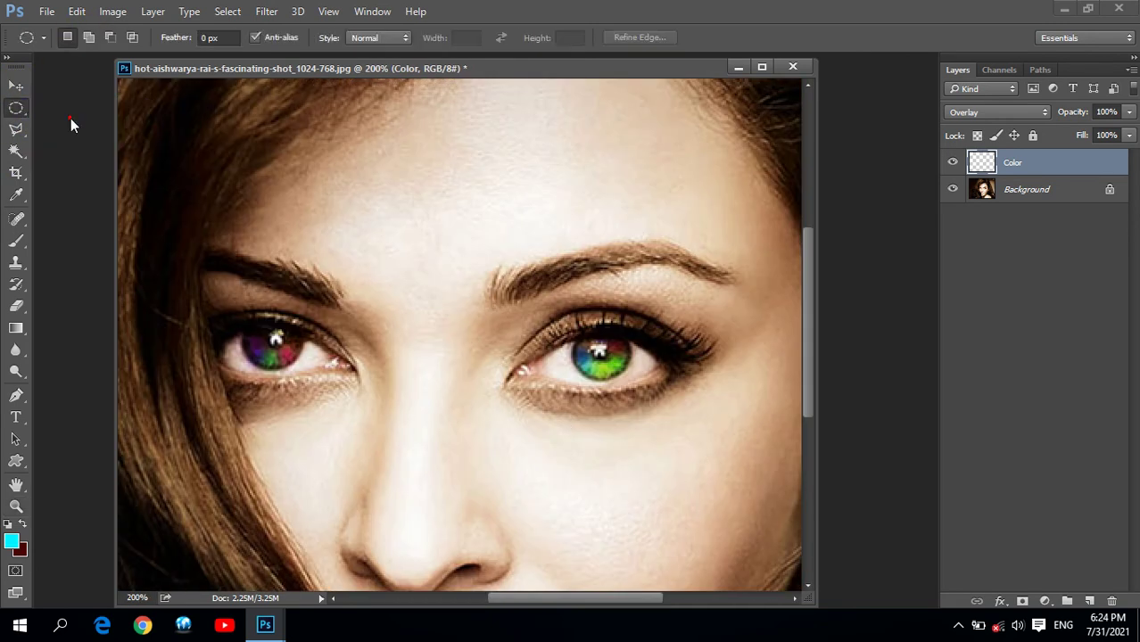
drag(571, 335, 630, 382)
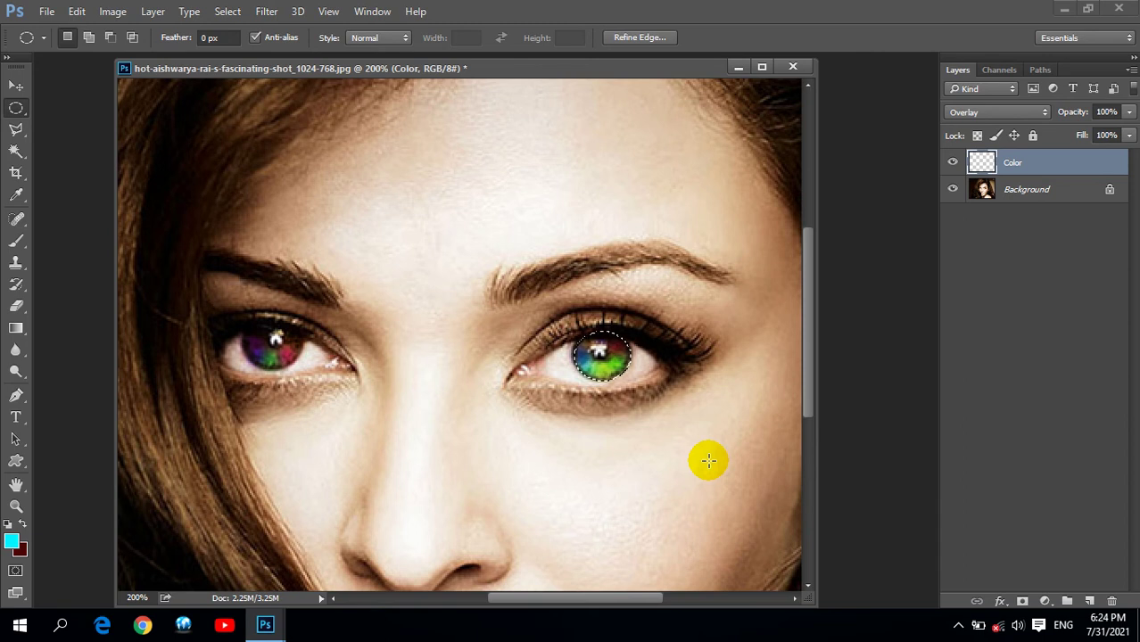
click(708, 461)
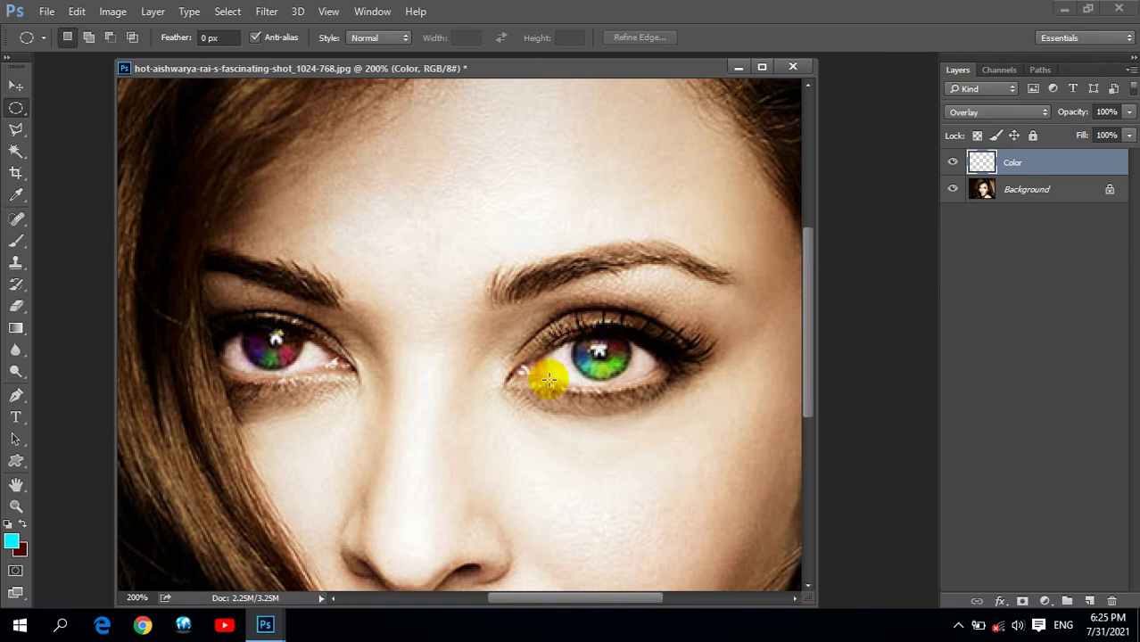
Step: Toggle the Color layer off and on to compare rainbow irises with the original eyes
click(954, 163)
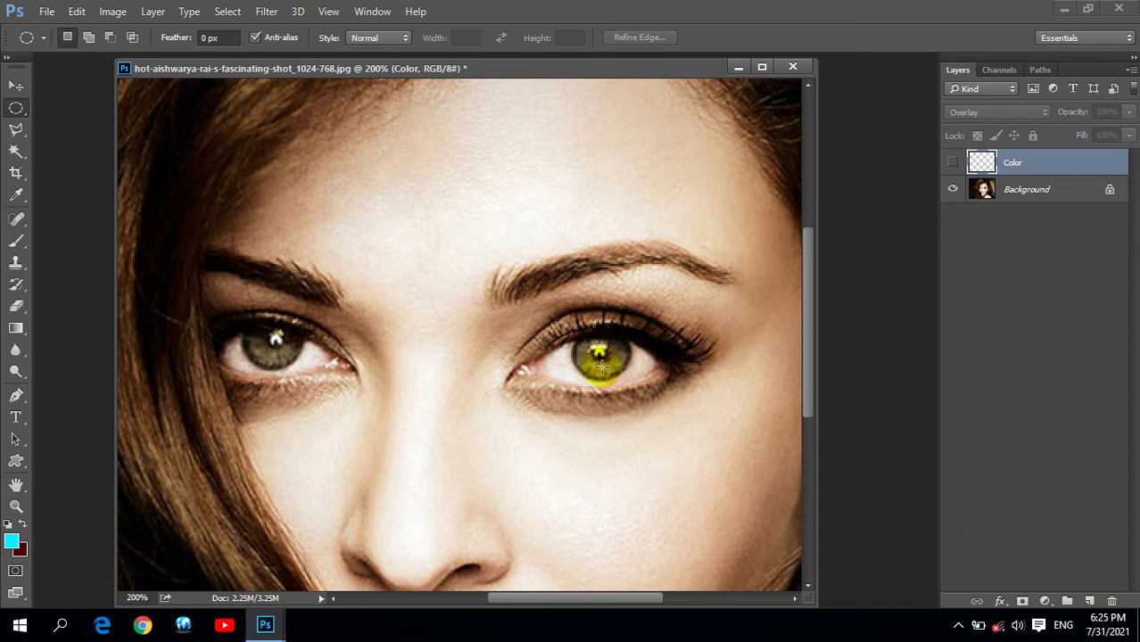
click(953, 162)
click(953, 163)
click(952, 165)
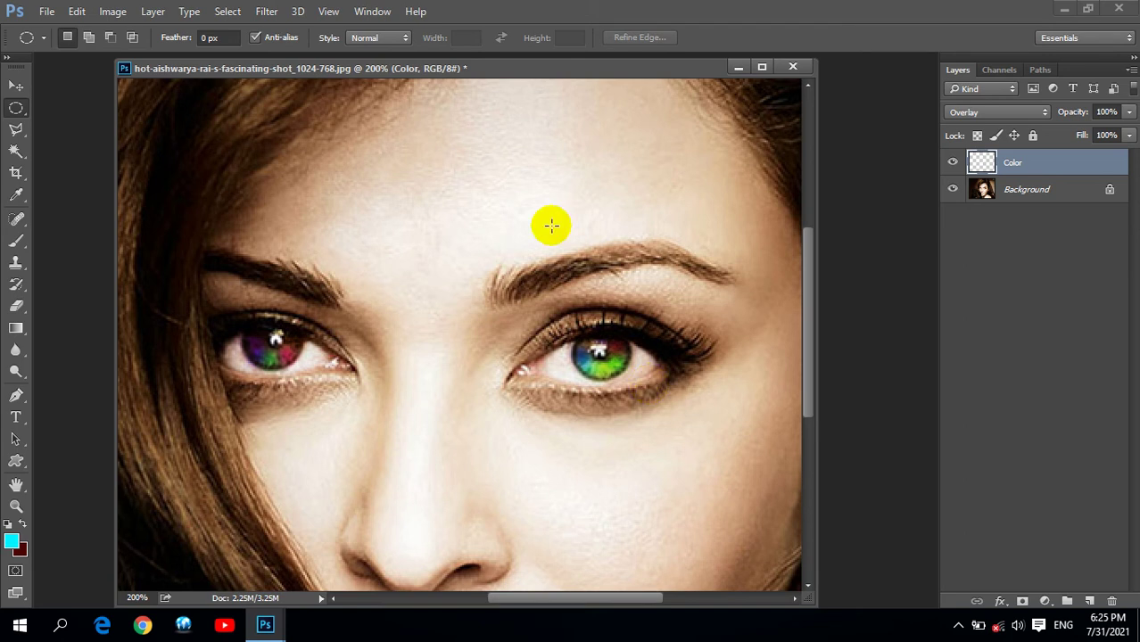
Step: Close the rainbow-eyes portrait without saving and open the stunning-and-staggering poster image
click(794, 67)
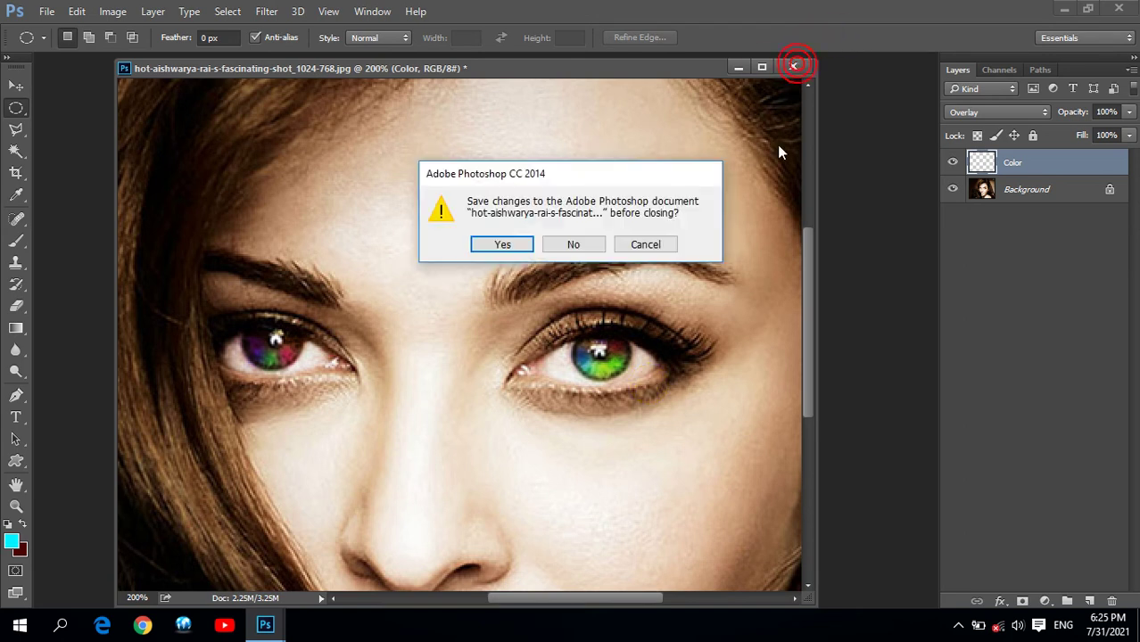
click(571, 243)
double_click(406, 246)
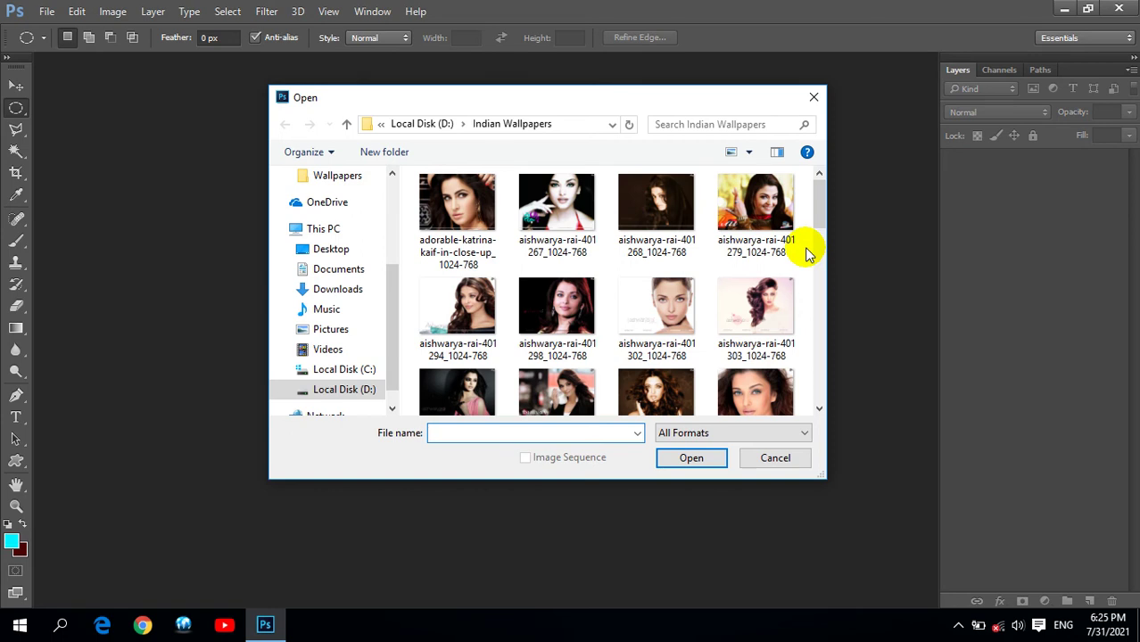
drag(818, 213, 818, 234)
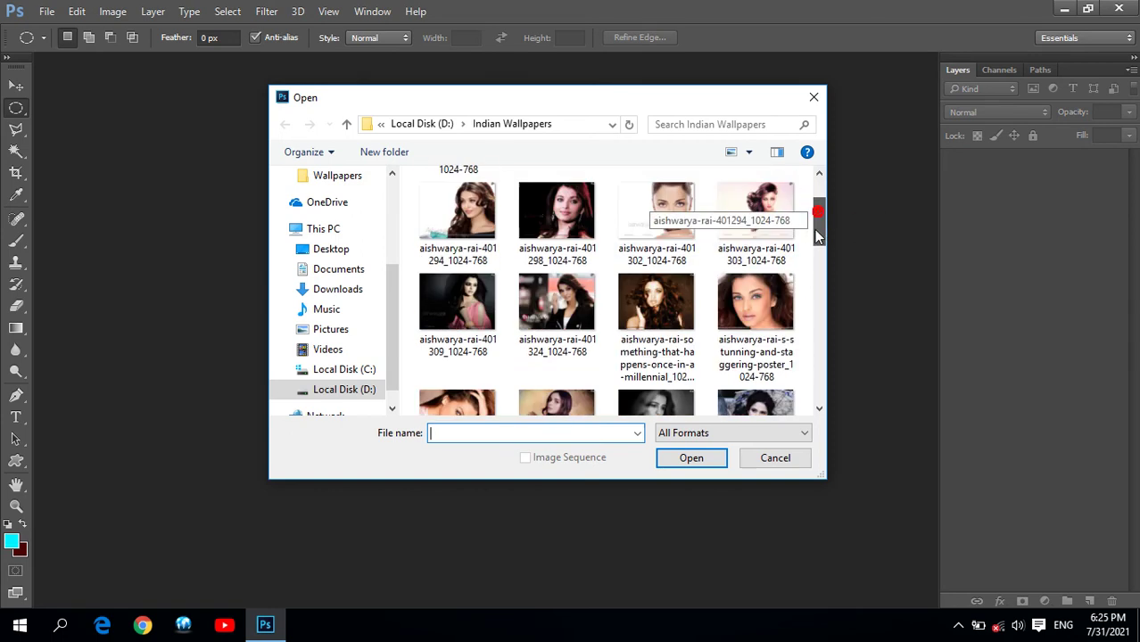
click(754, 298)
click(682, 465)
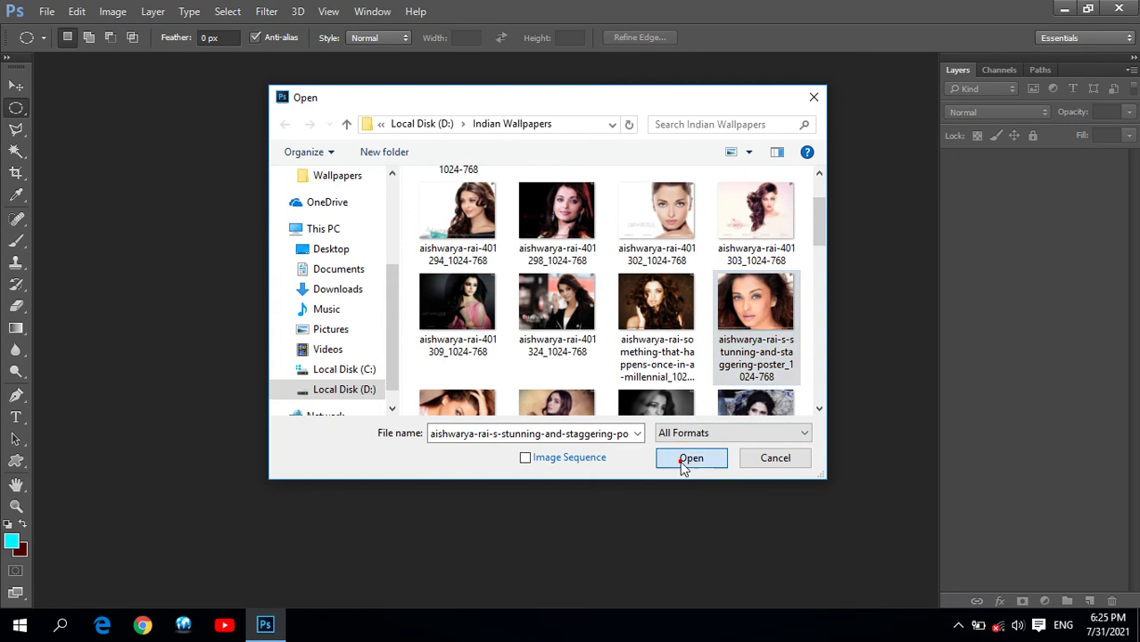
Step: Zoom in on the eyes, add an empty layer, and draw an elliptical selection around the right iris
click(16, 506)
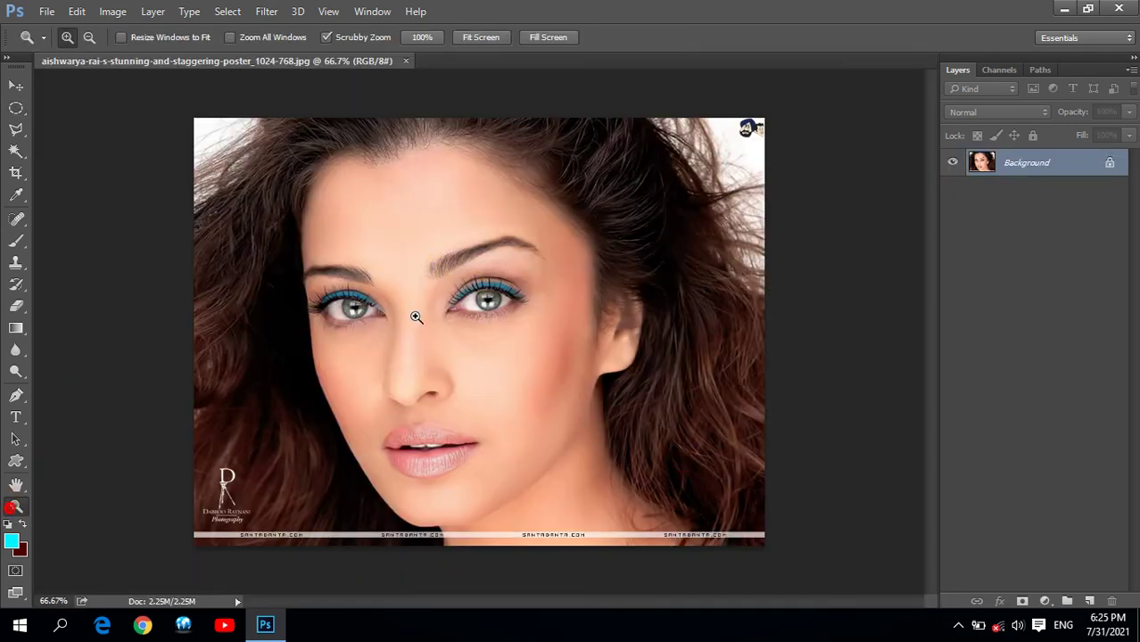
click(486, 314)
click(473, 287)
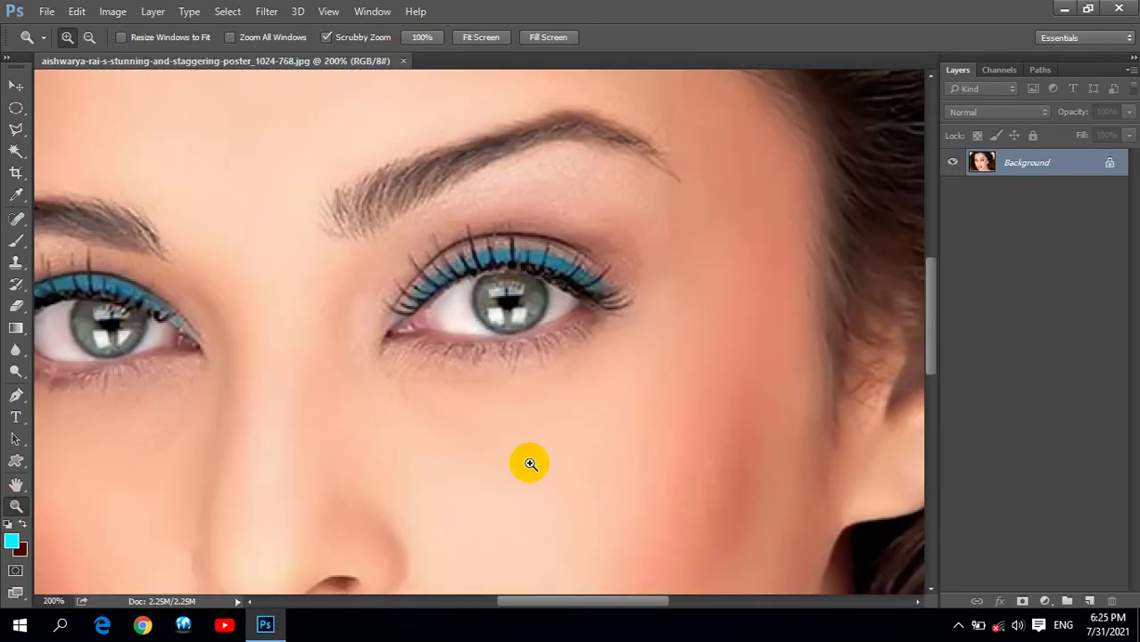
click(1088, 602)
click(18, 108)
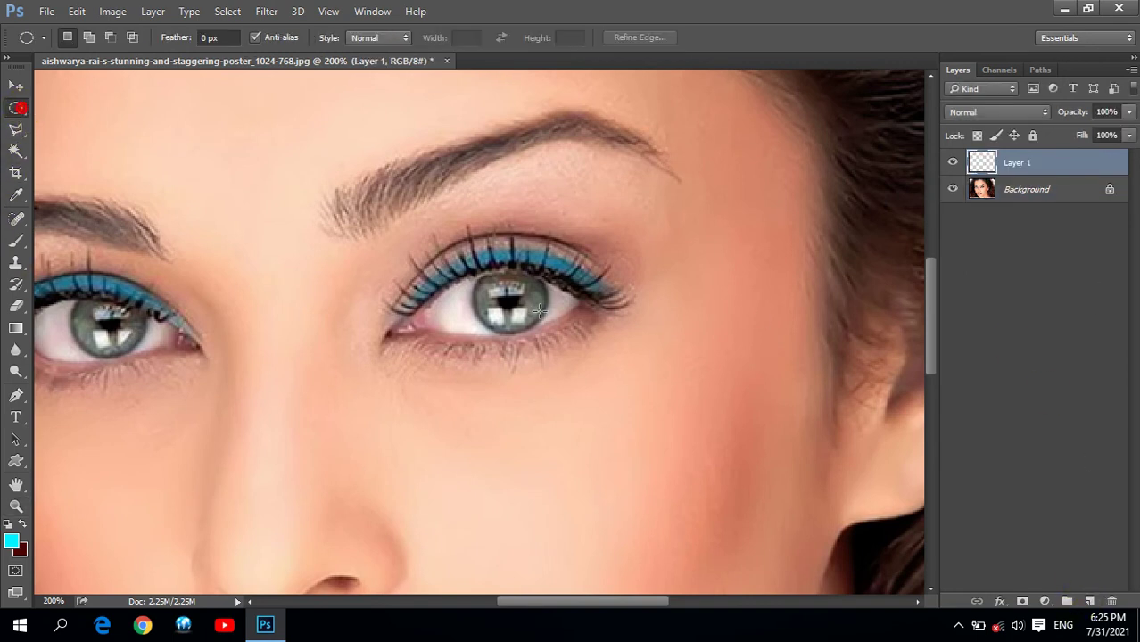
drag(478, 268, 546, 337)
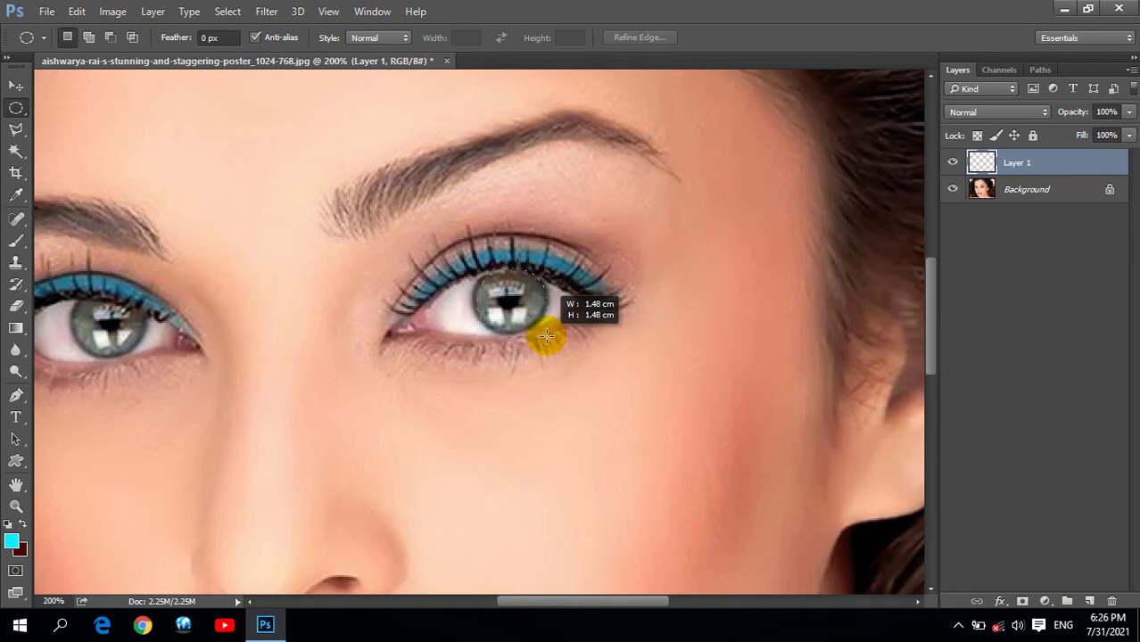
drag(546, 337, 545, 335)
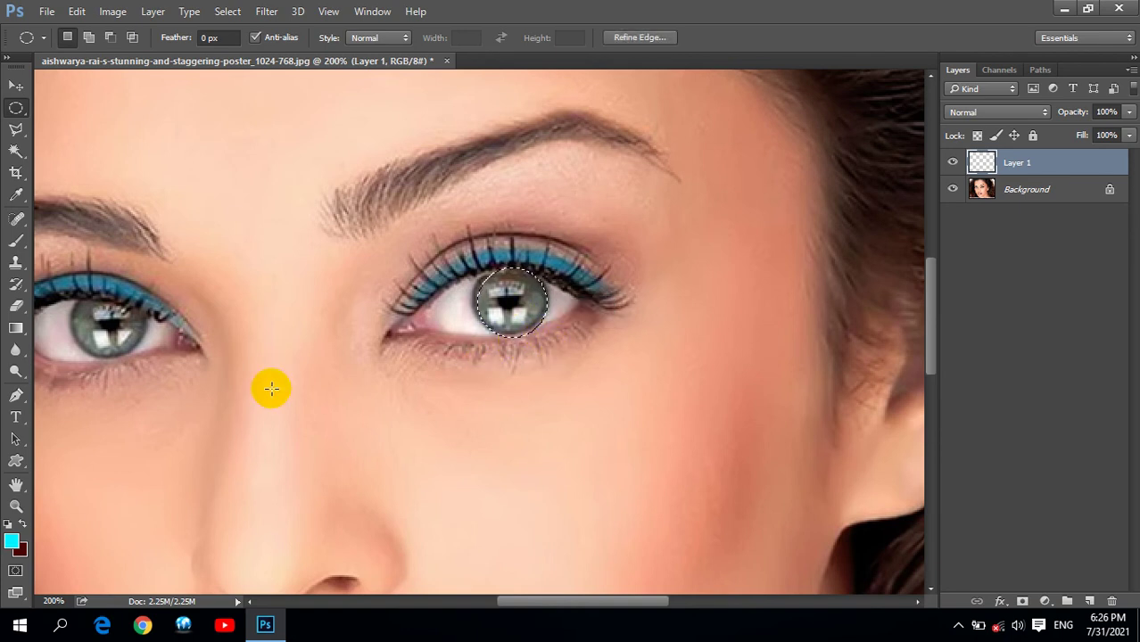
Step: Reshape the iris selection with Transform Selection so it fits the iris snugly
click(15, 506)
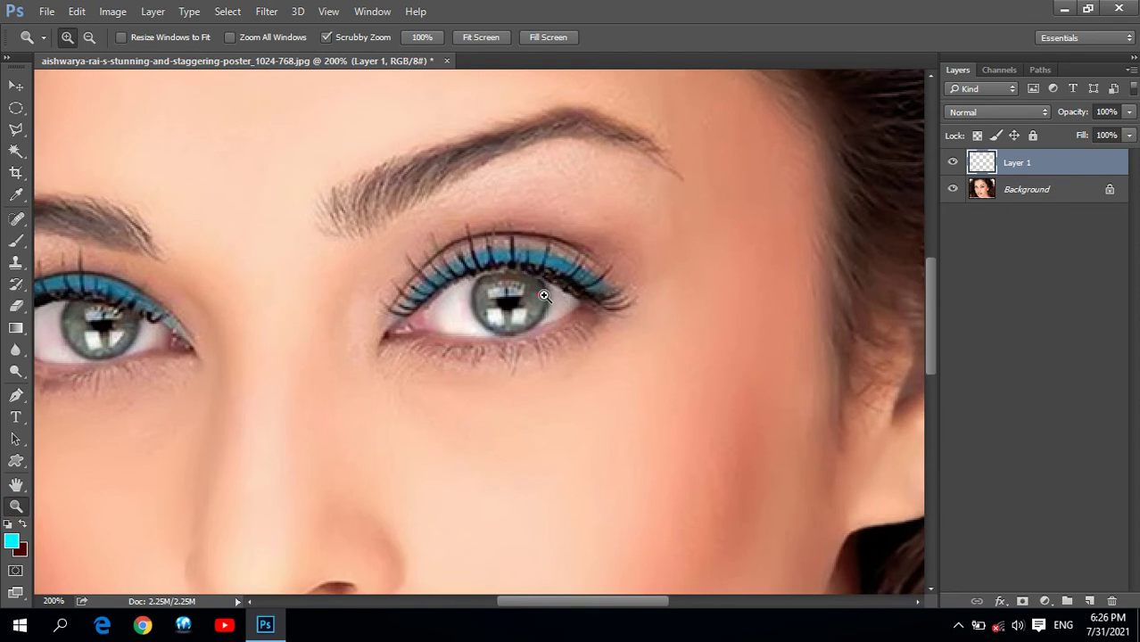
click(534, 297)
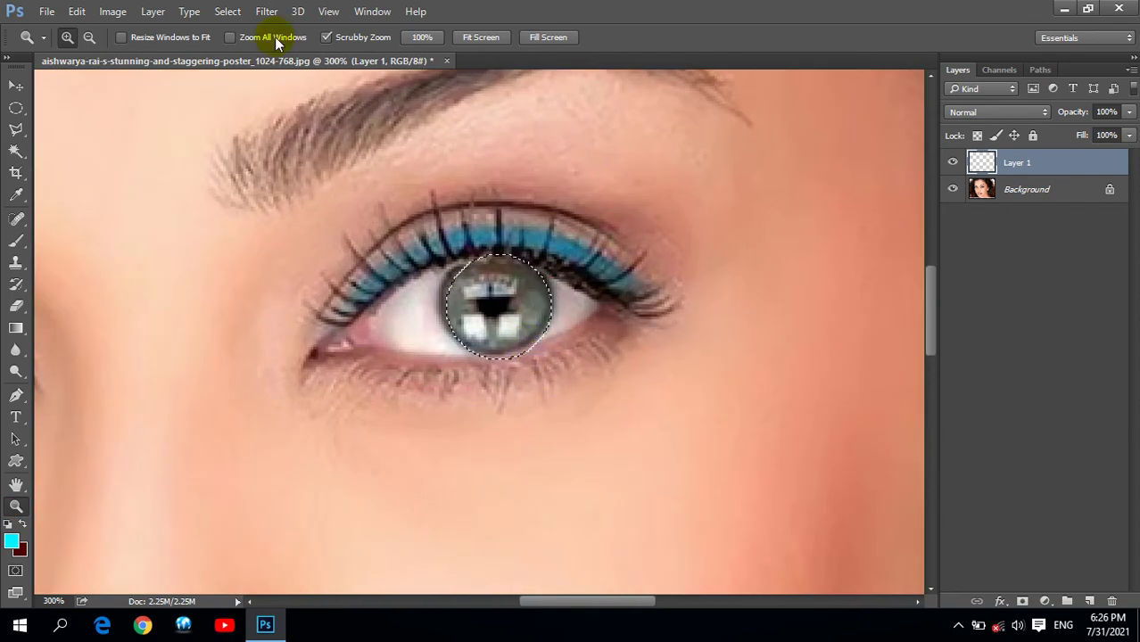
click(230, 11)
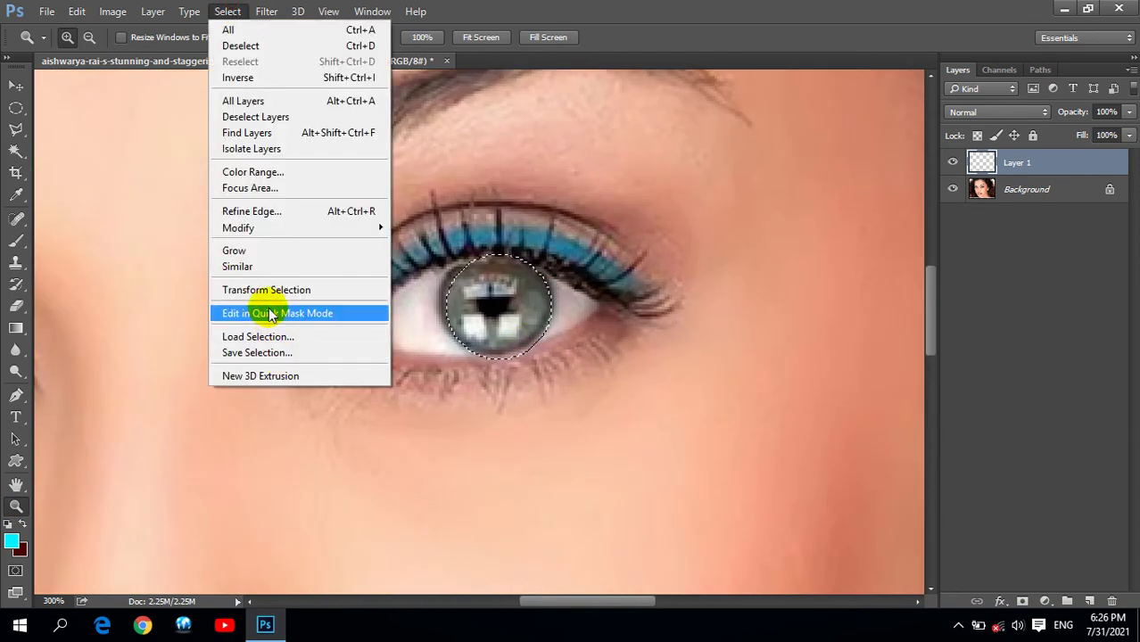
click(268, 289)
drag(496, 366, 490, 356)
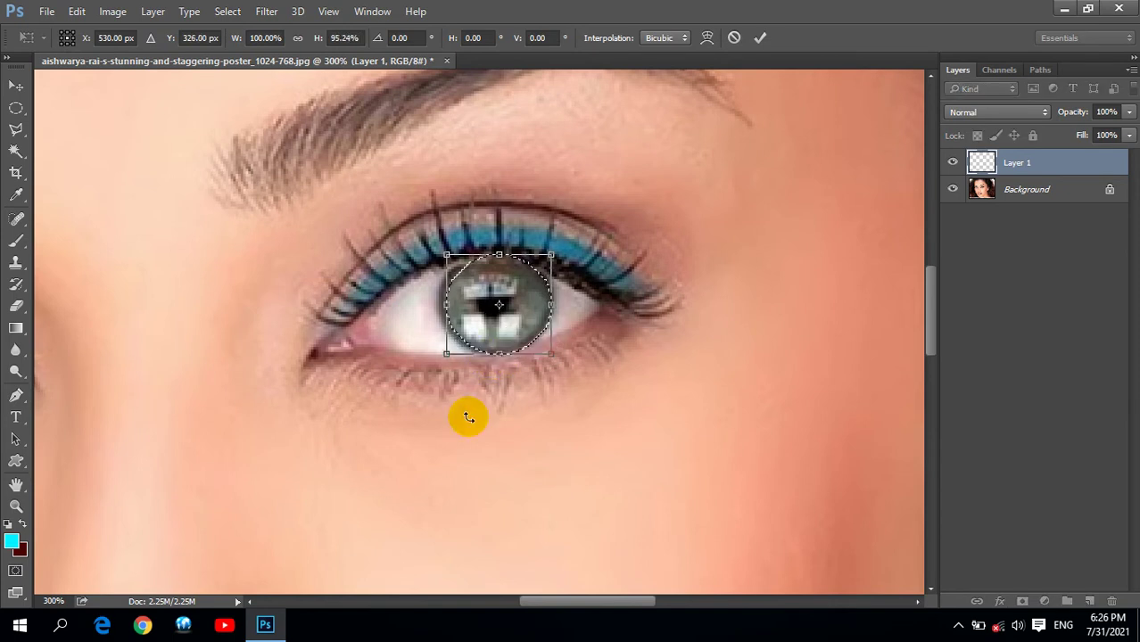
drag(441, 299, 434, 300)
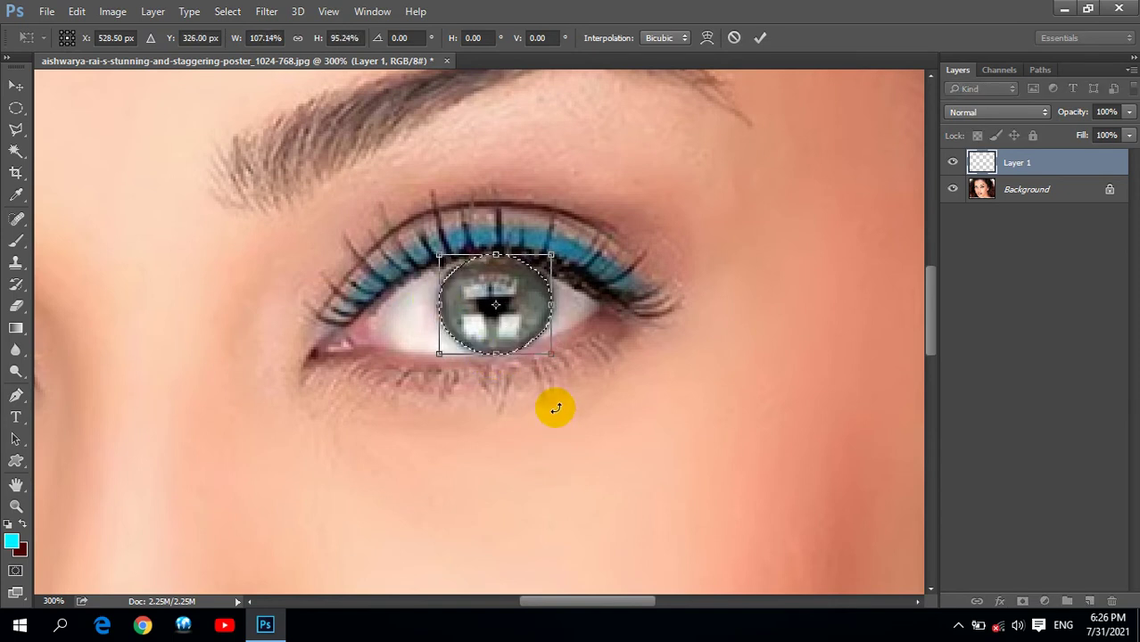
key(Return)
key(z)
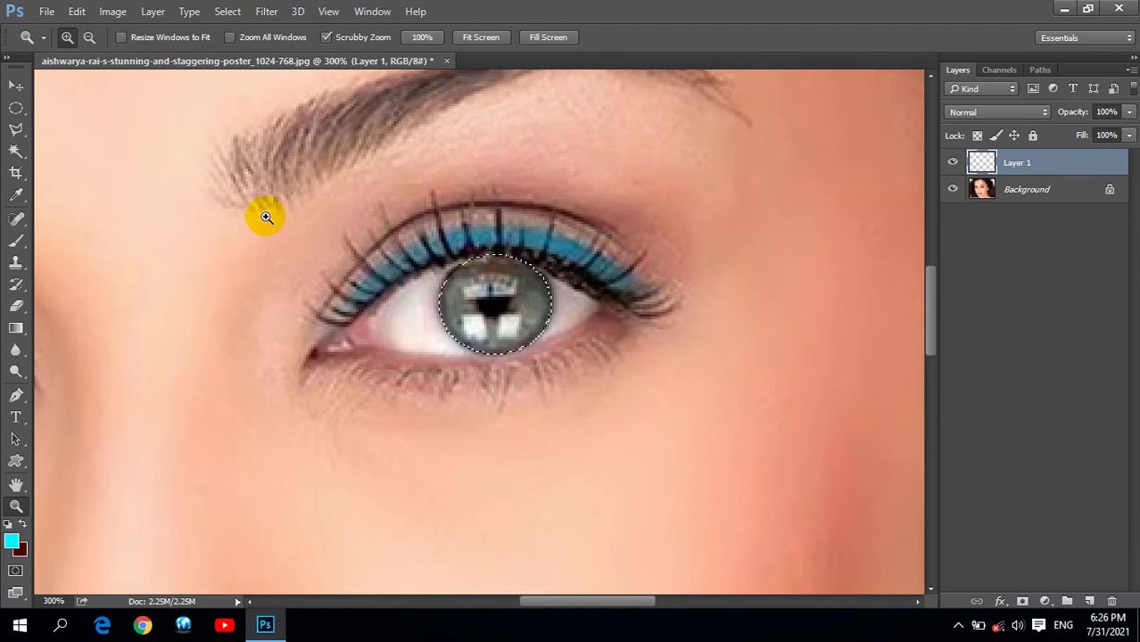
Step: Set the foreground colour to teal and fill the iris selection with it
click(10, 540)
drag(738, 125, 715, 214)
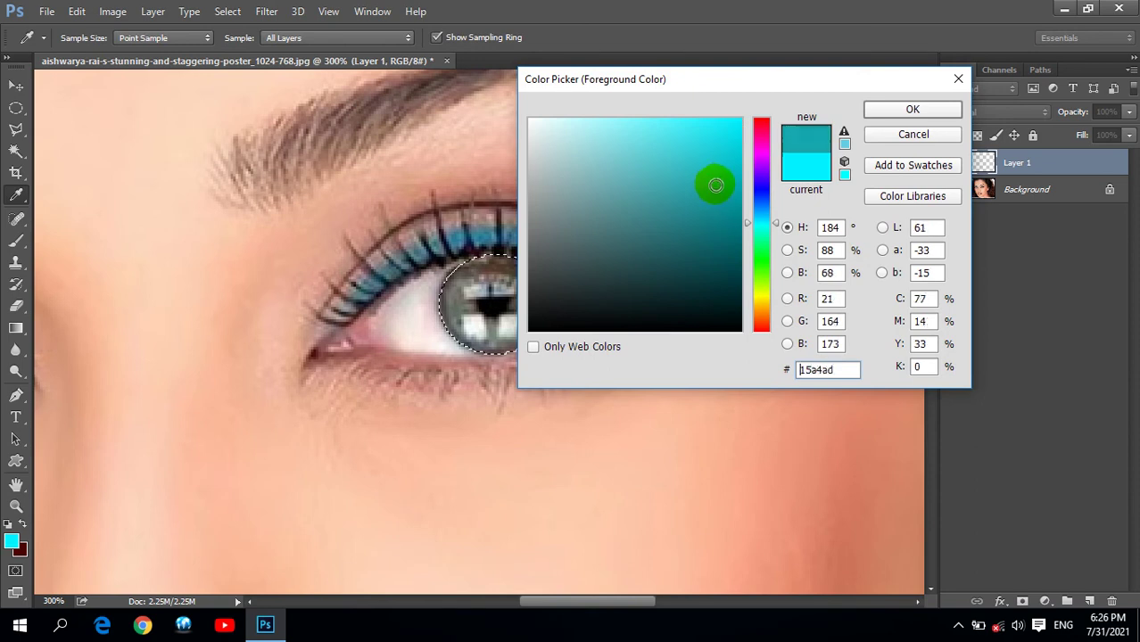
drag(716, 214, 720, 202)
click(910, 109)
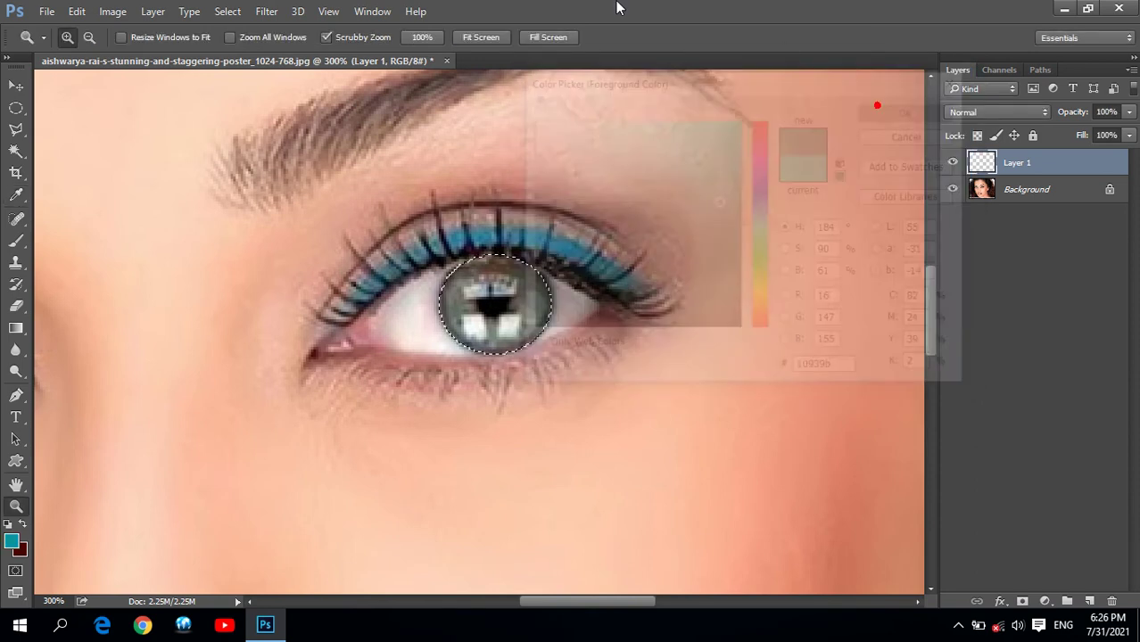
key(alt+BackSpace)
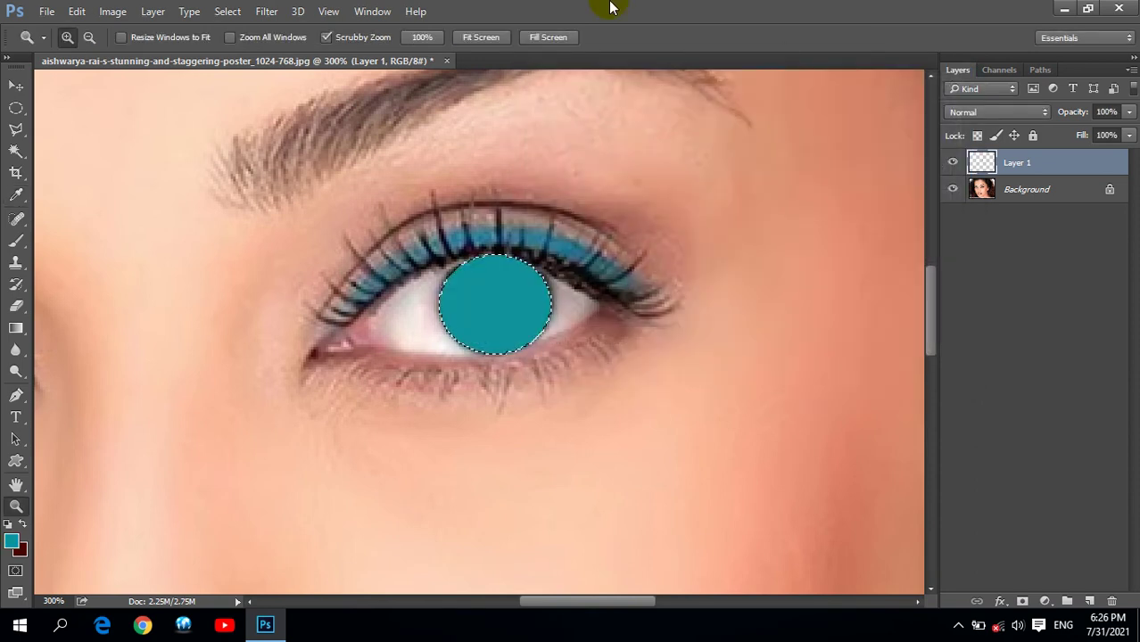
Step: Set Layer 1's blend mode to Color and its opacity to 40%
click(991, 113)
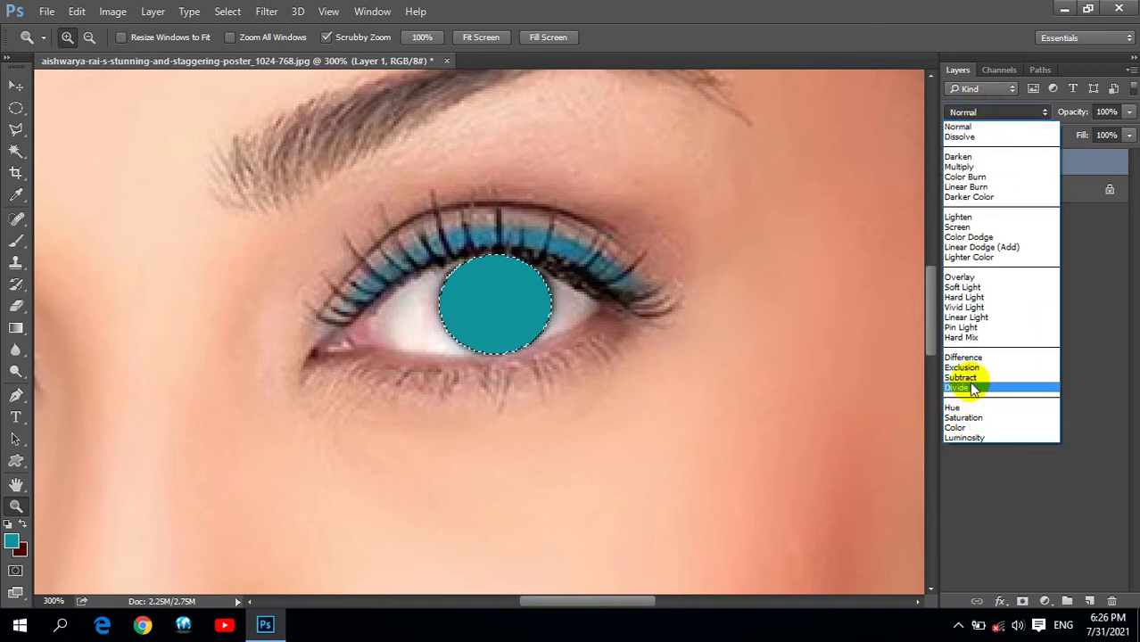
click(960, 428)
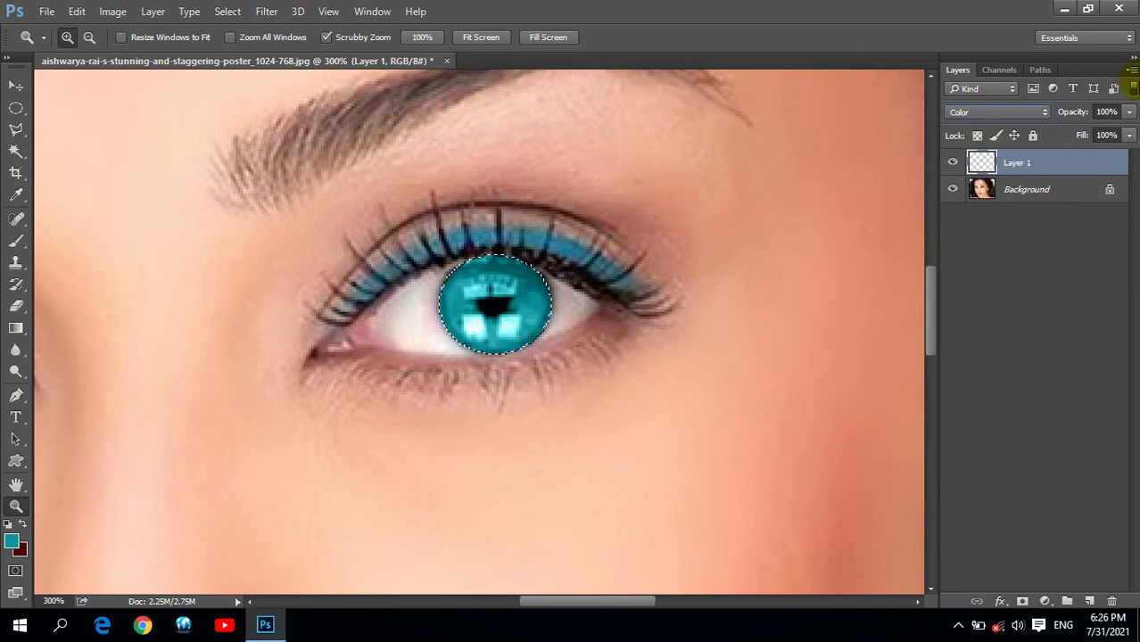
click(1115, 110)
text(50)
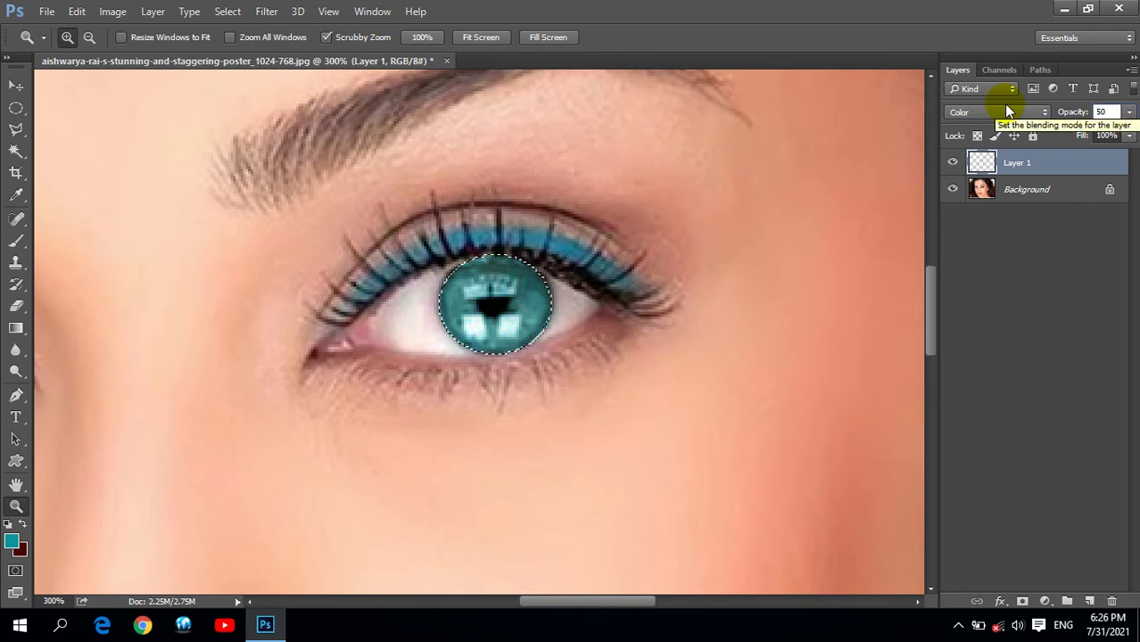
key(BackSpace)
key(BackSpace)
text(40)
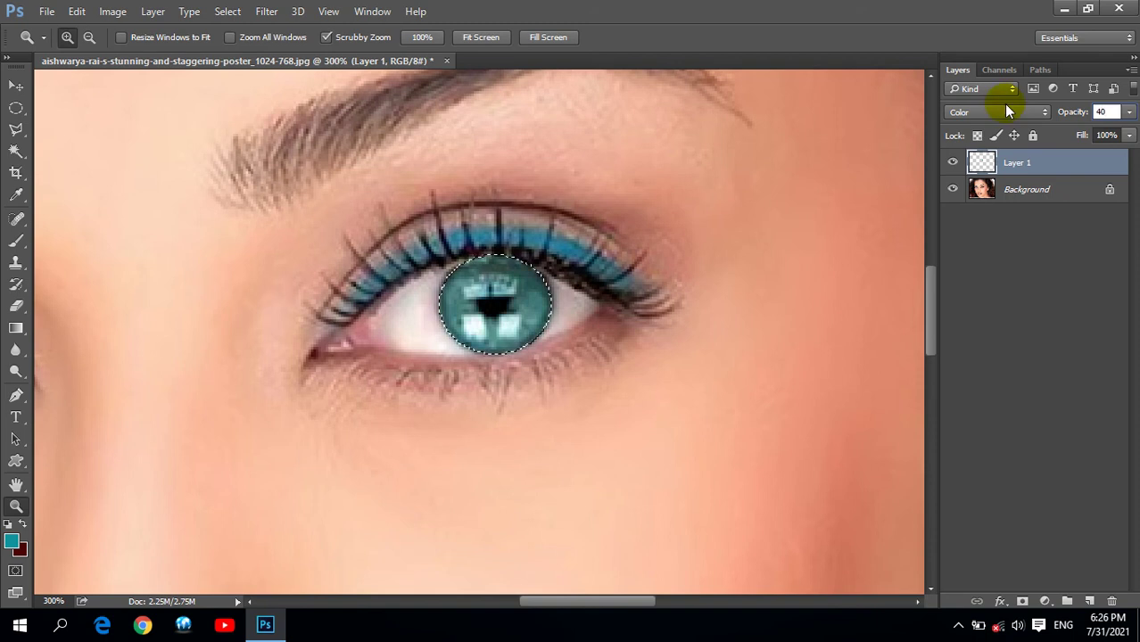
key(Return)
Step: Deselect the iris, zoom closer, and draw an elliptical selection around the pupil
key(ctrl+d)
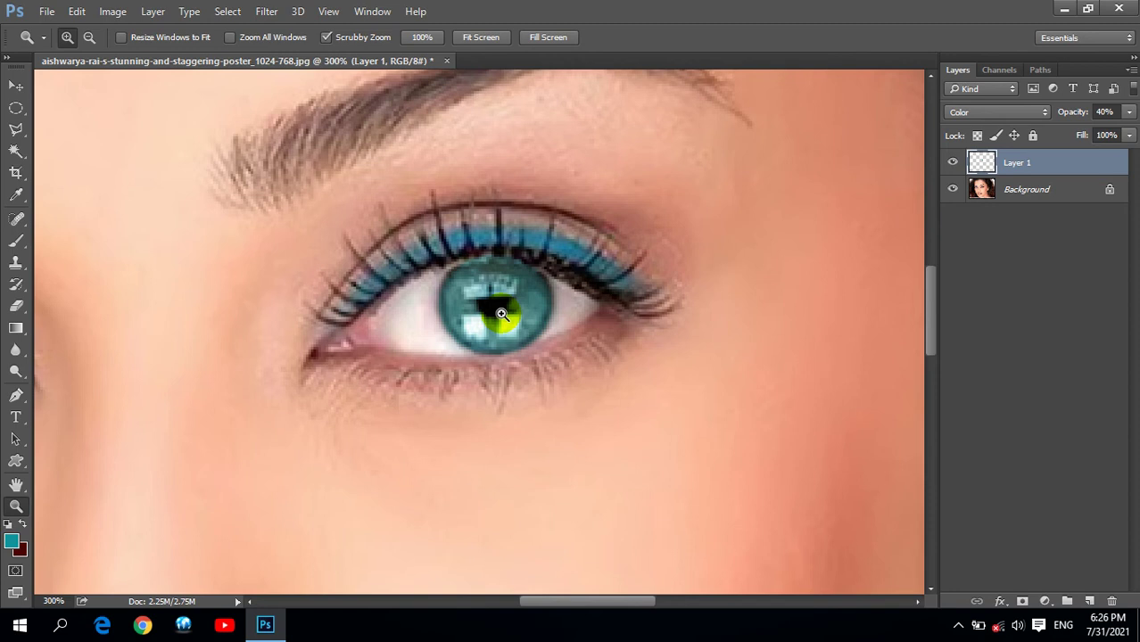
click(482, 353)
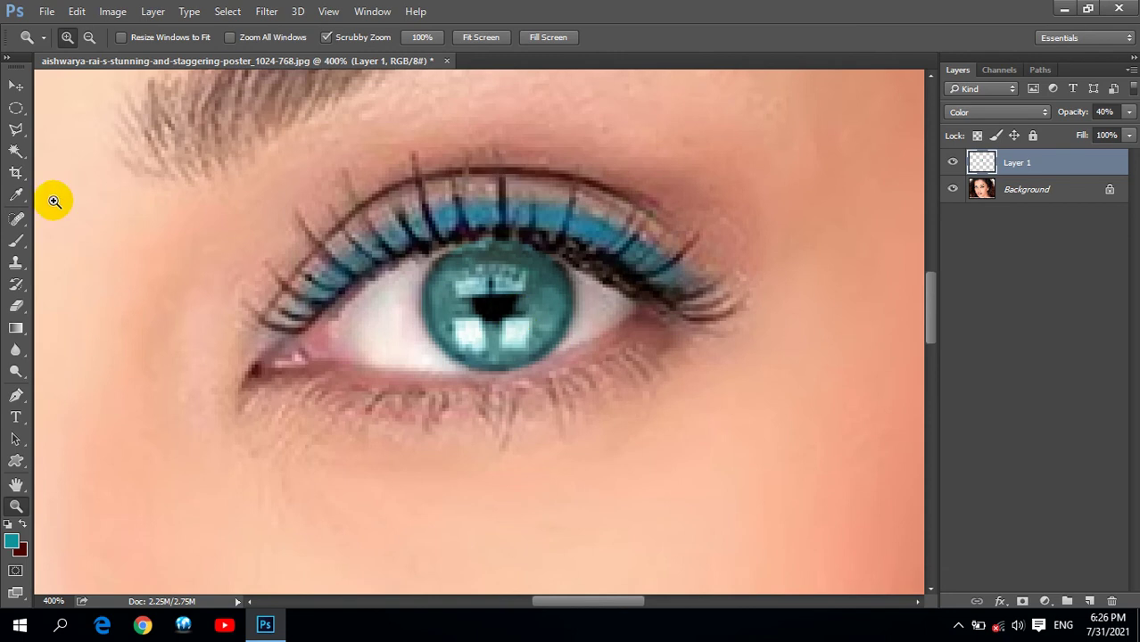
click(15, 111)
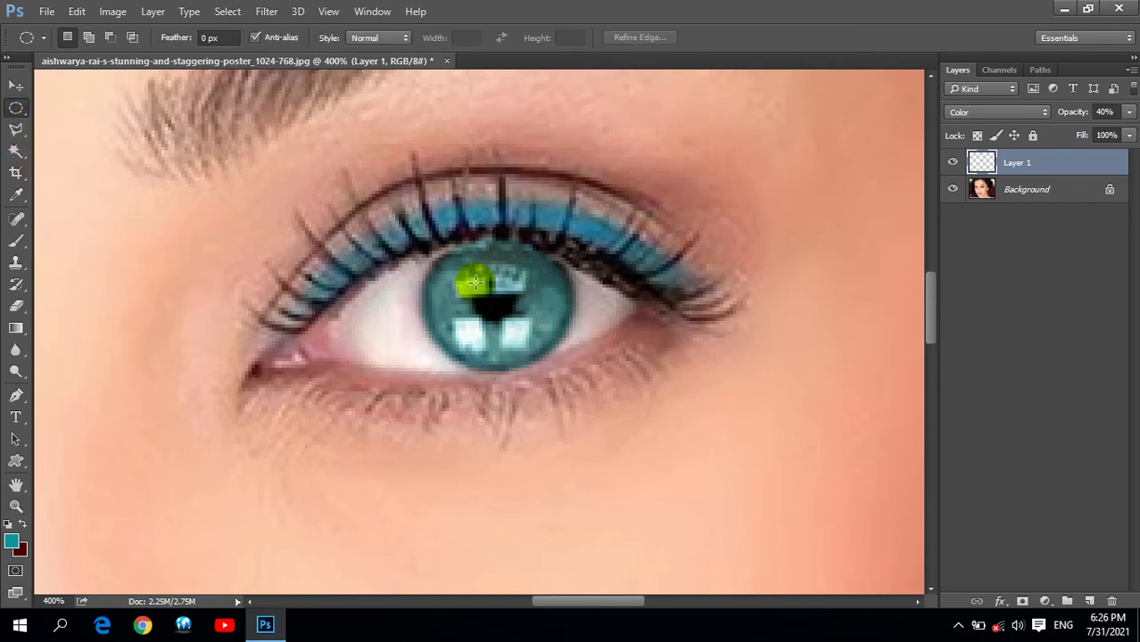
drag(472, 279, 517, 321)
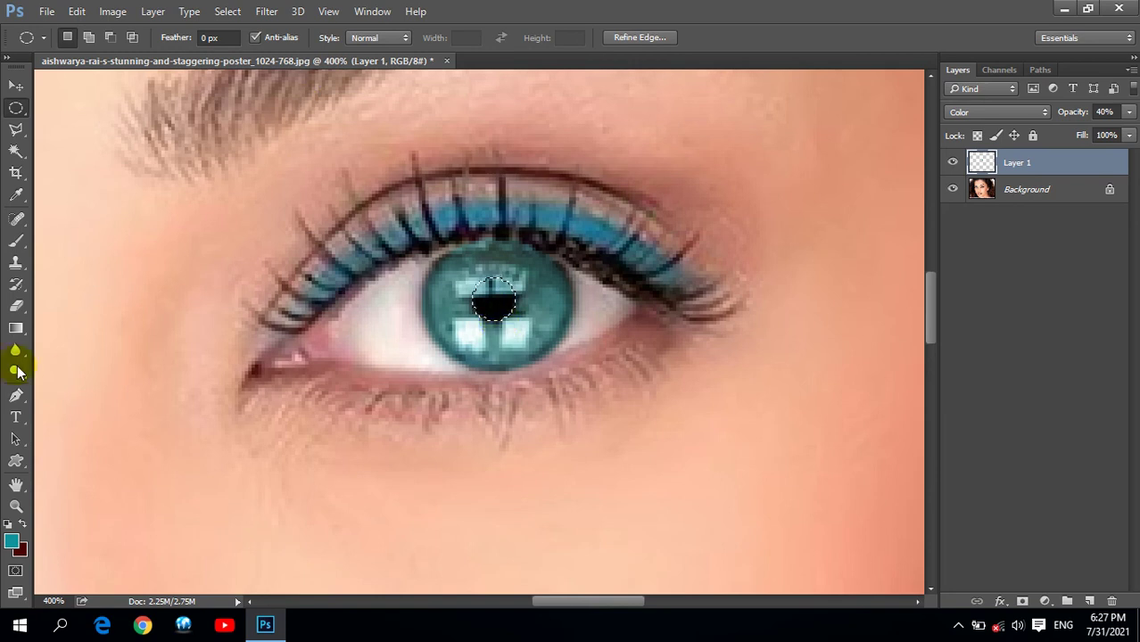
Step: Paint the pupil back to its original dark look with the History Brush, then fit the image
click(16, 284)
right_click(16, 283)
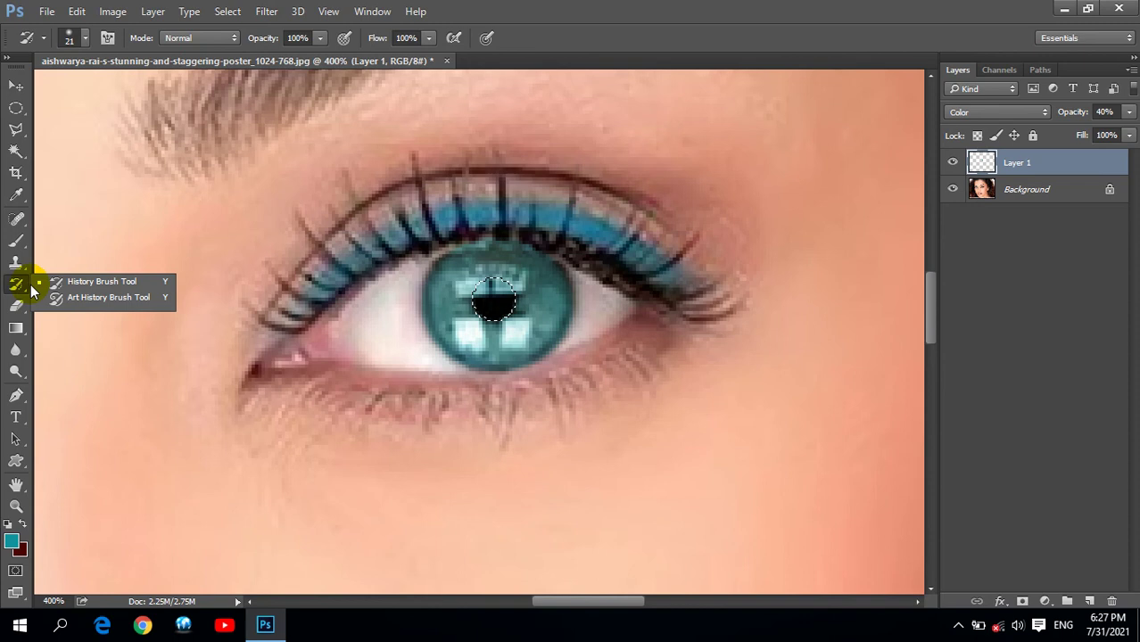
click(86, 281)
click(473, 298)
drag(480, 299, 471, 318)
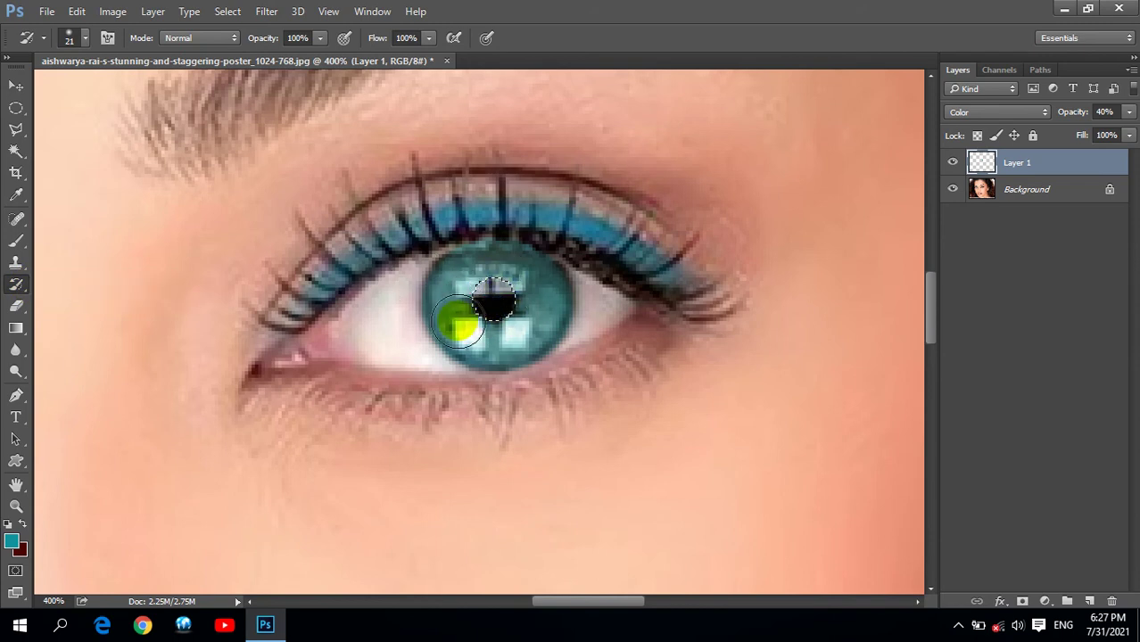
click(522, 568)
click(512, 544)
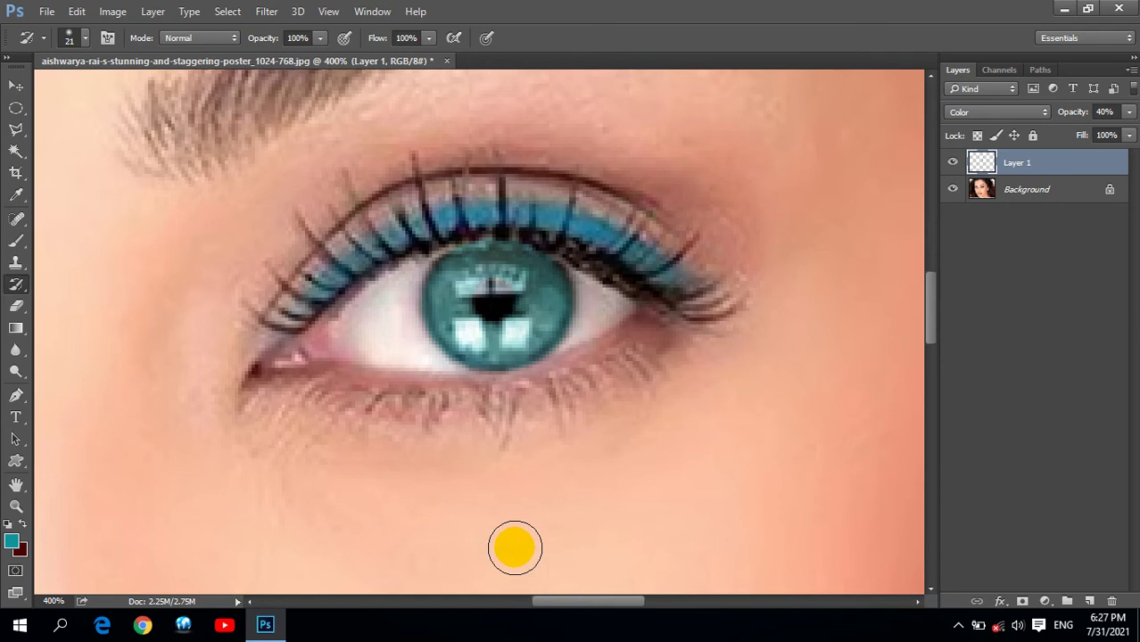
click(15, 506)
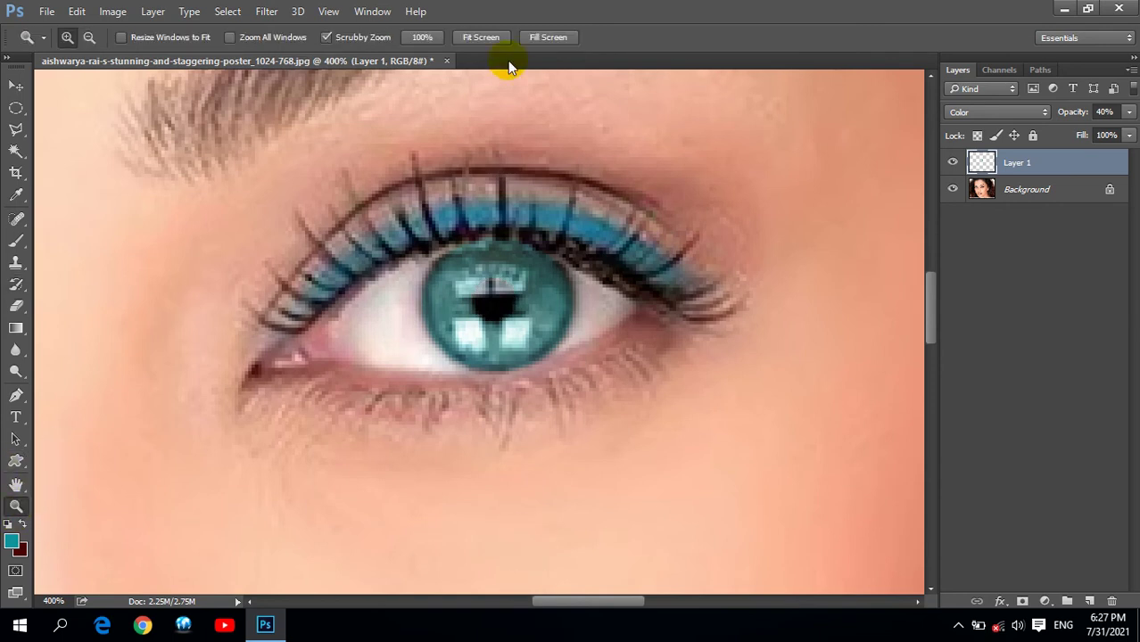
alt+click(515, 72)
click(481, 36)
Step: Inspect the eye up close, then revert with F12 so Layer 1's teal tint is removed
mouse_move(416, 230)
mouse_down()
mouse_move(549, 360)
mouse_move(758, 521)
mouse_move(315, 150)
mouse_up()
click(89, 36)
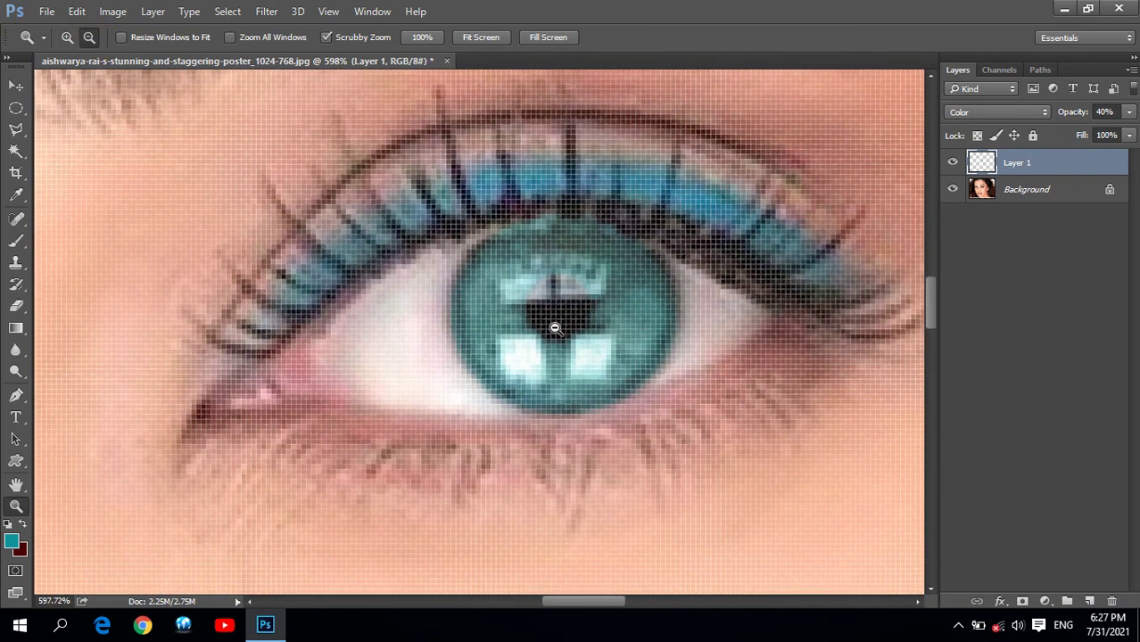
click(571, 354)
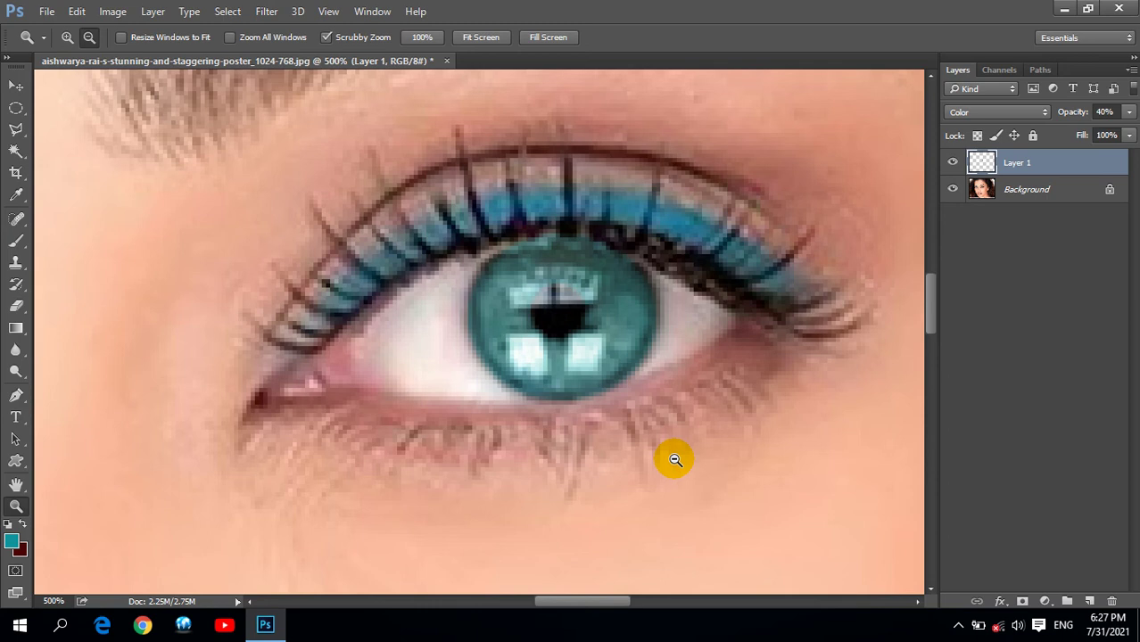
key(F12)
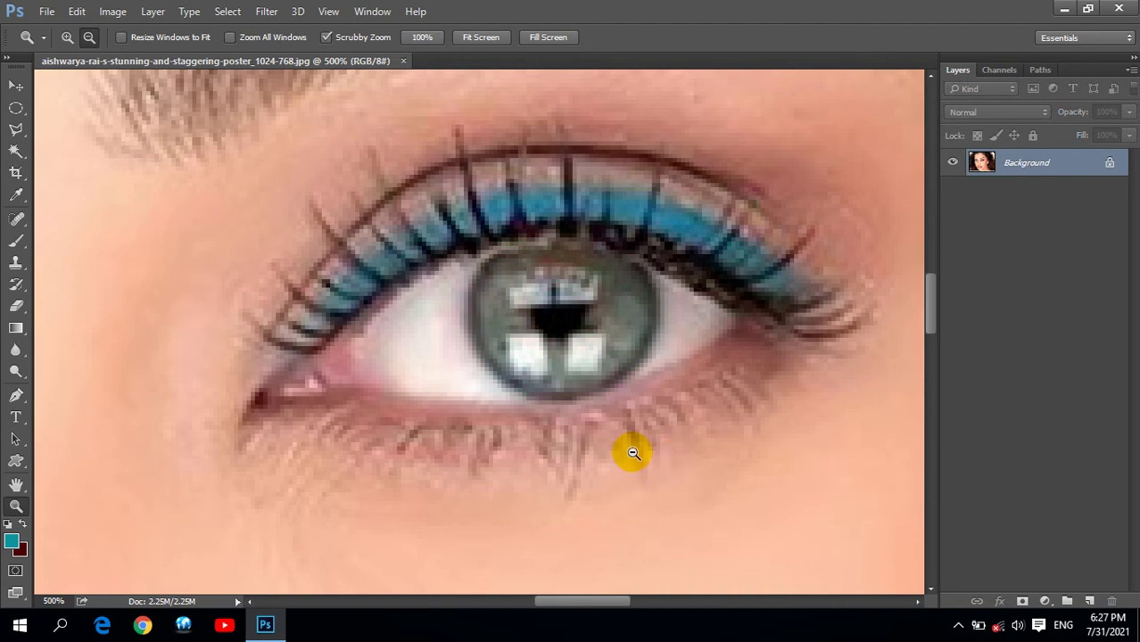
Step: Float the portrait in its own window, fit the whole face in view, and move it right
click(15, 112)
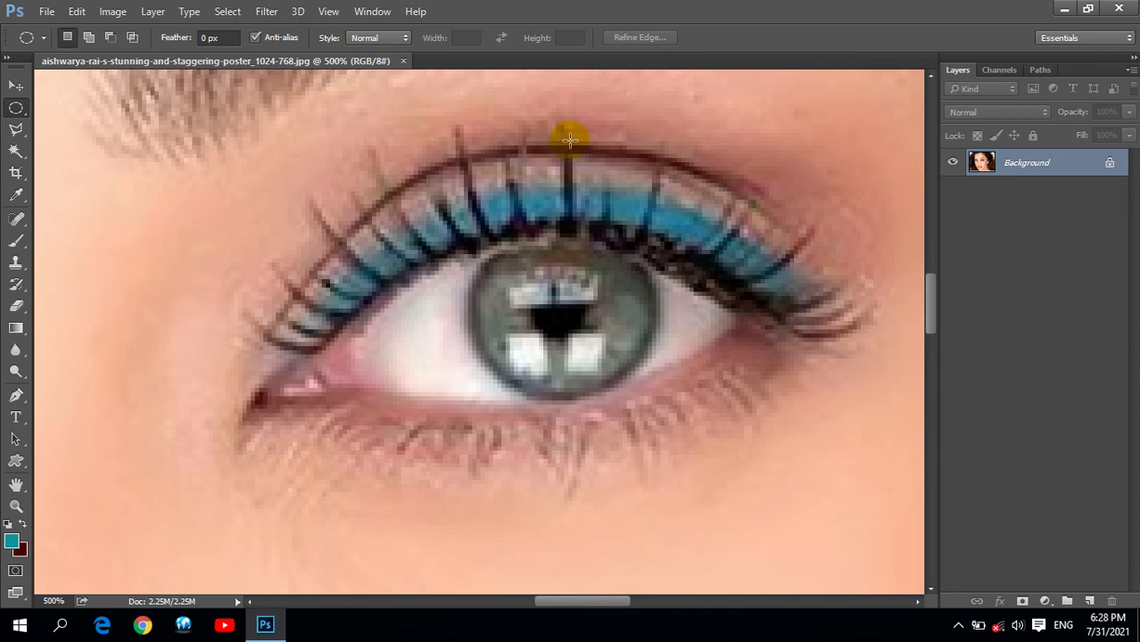
drag(266, 65, 369, 98)
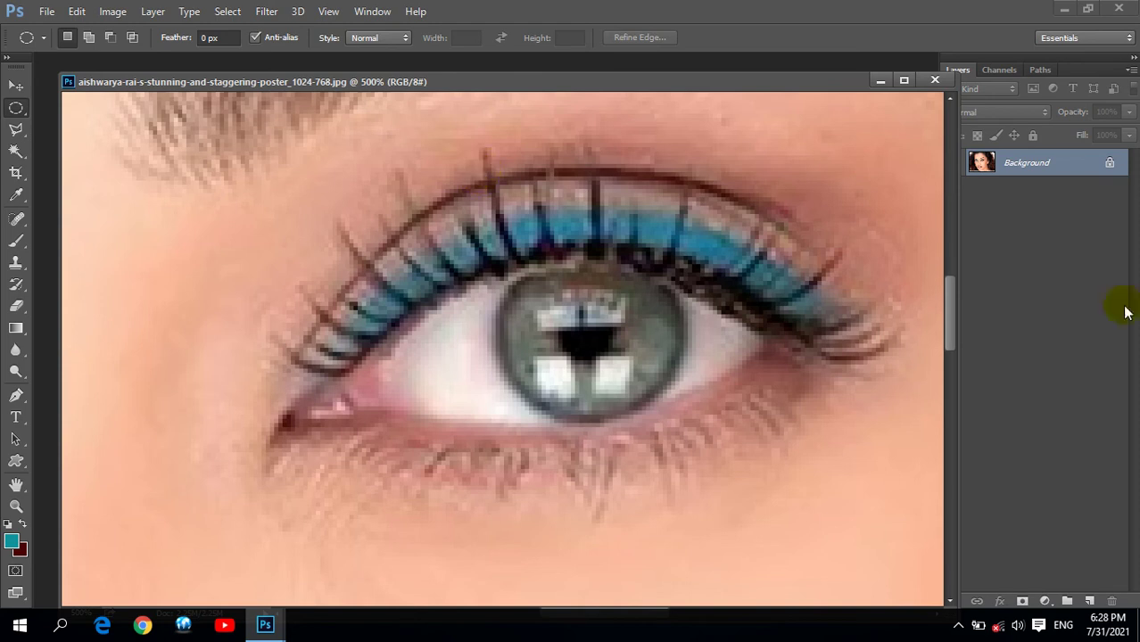
drag(684, 88, 682, 86)
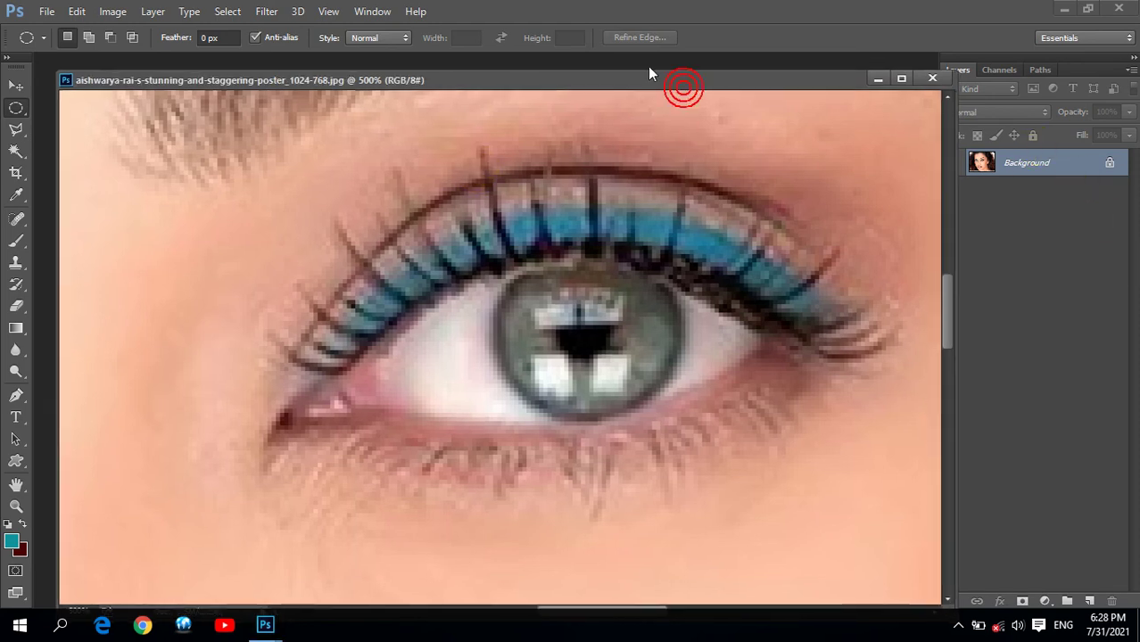
click(16, 505)
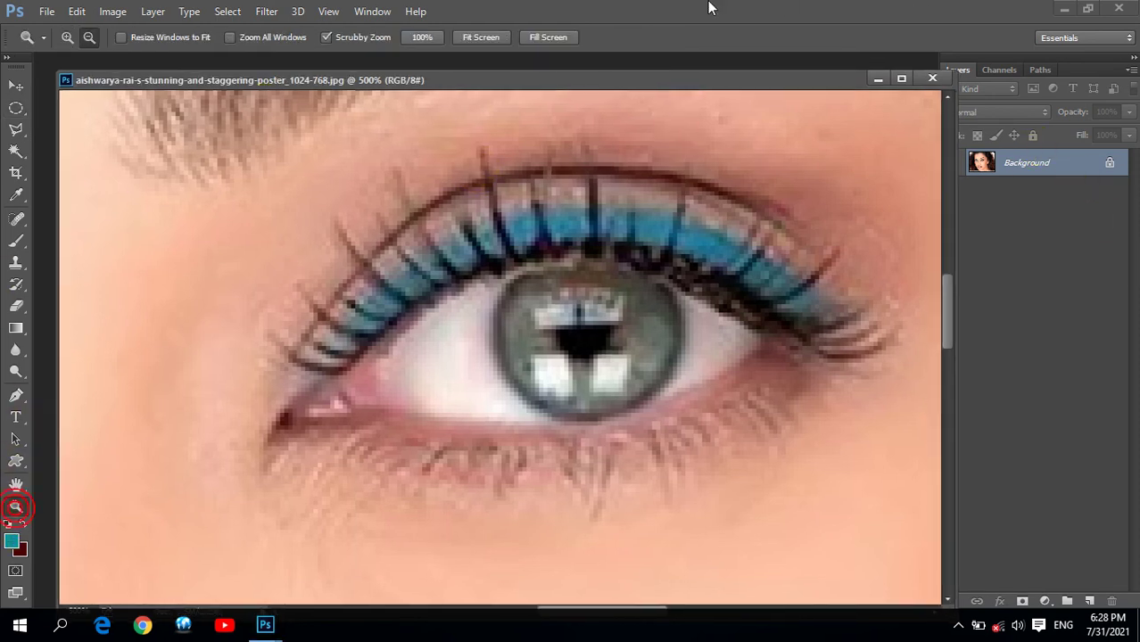
click(479, 38)
drag(499, 72, 579, 77)
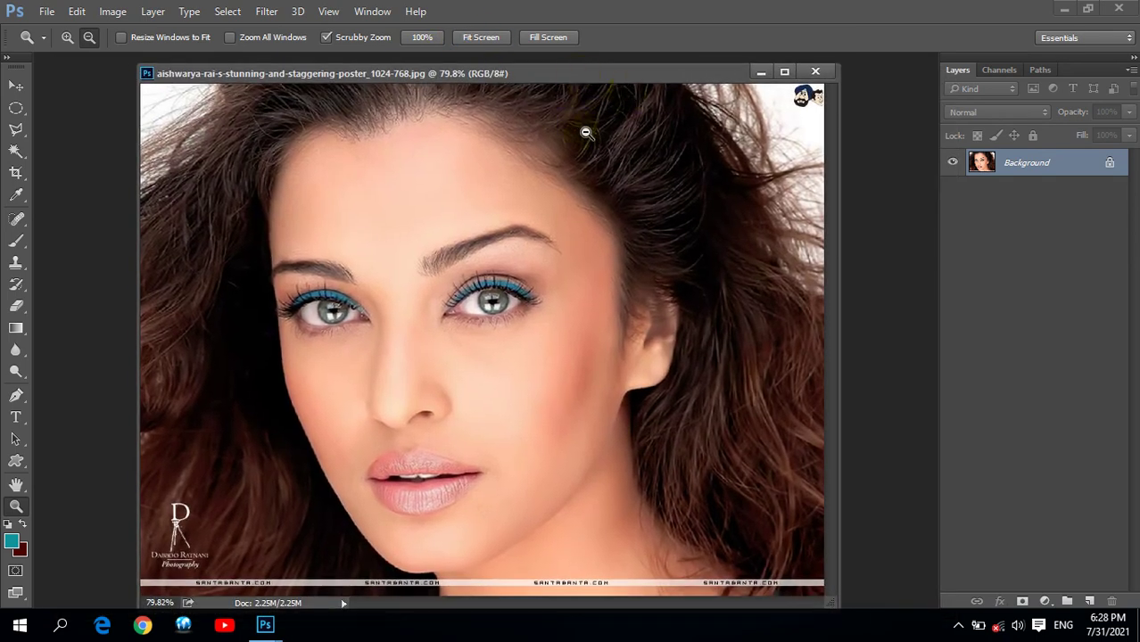
Step: Duplicate the portrait as a new document named 'Copy'
right_click(559, 76)
click(595, 84)
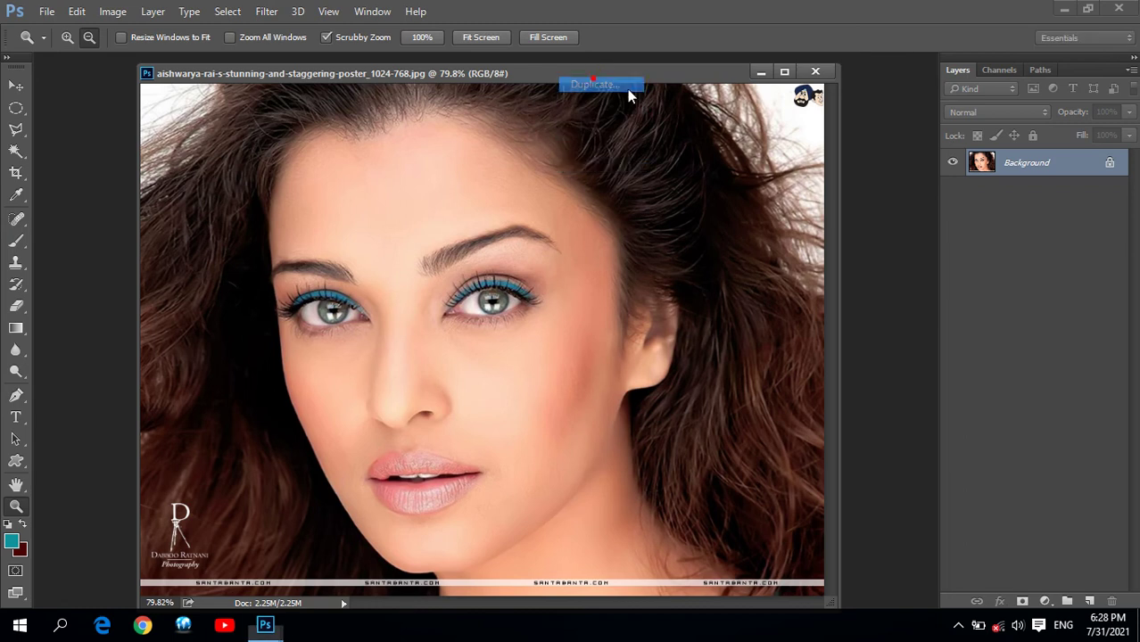
key(BackSpace)
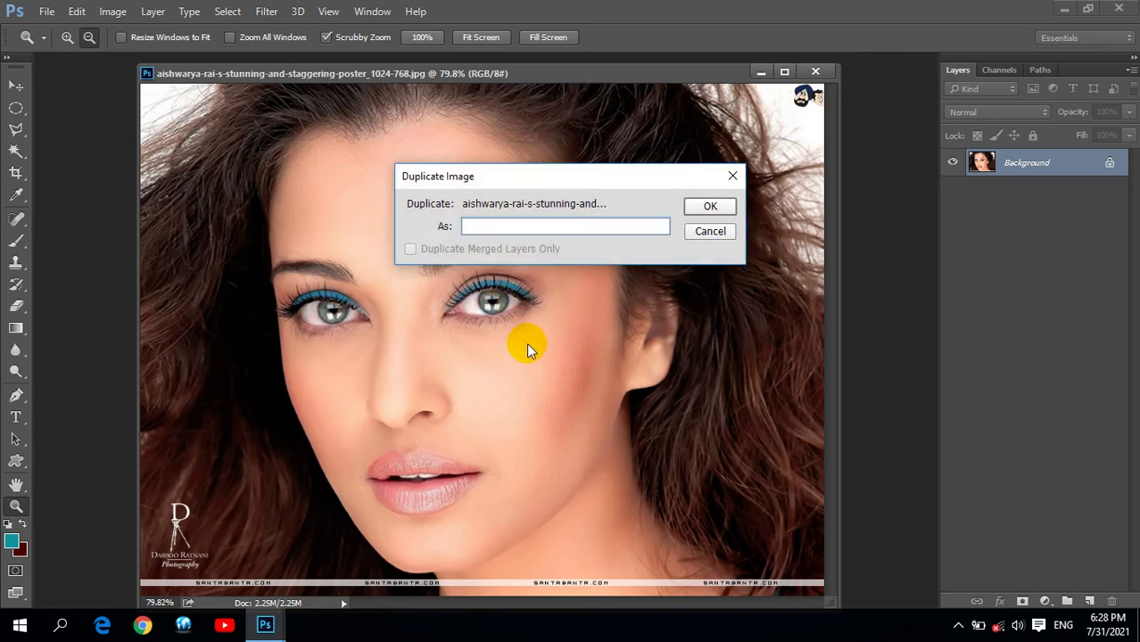
text(Copy)
key(Return)
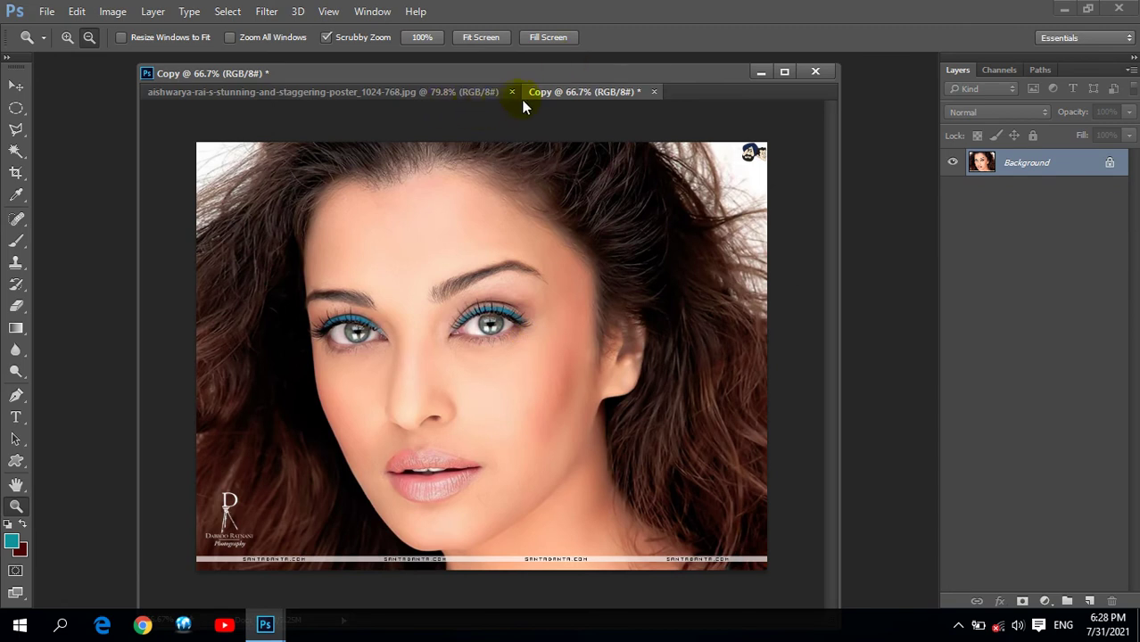
Step: Close the original portrait and fit the Copy image to its window
click(511, 93)
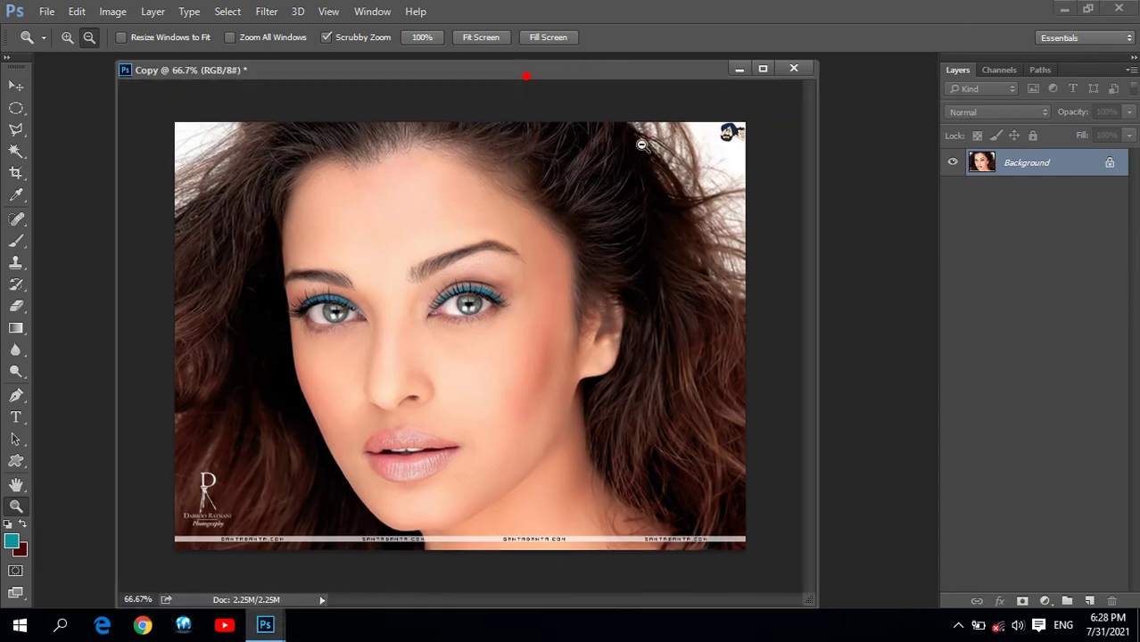
click(481, 37)
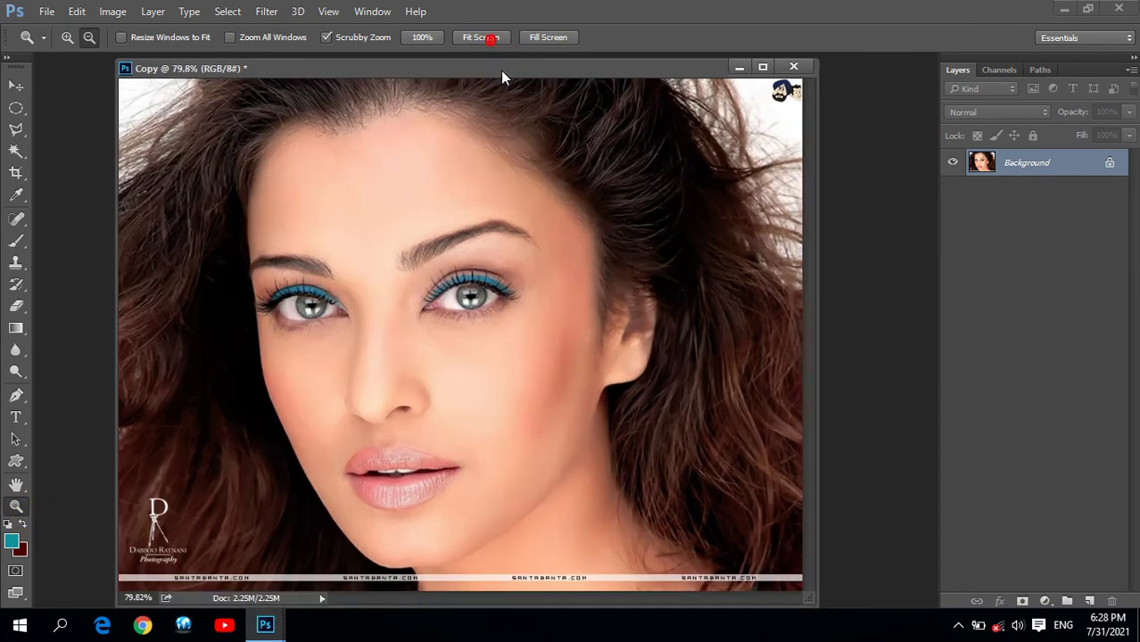
drag(500, 71, 524, 73)
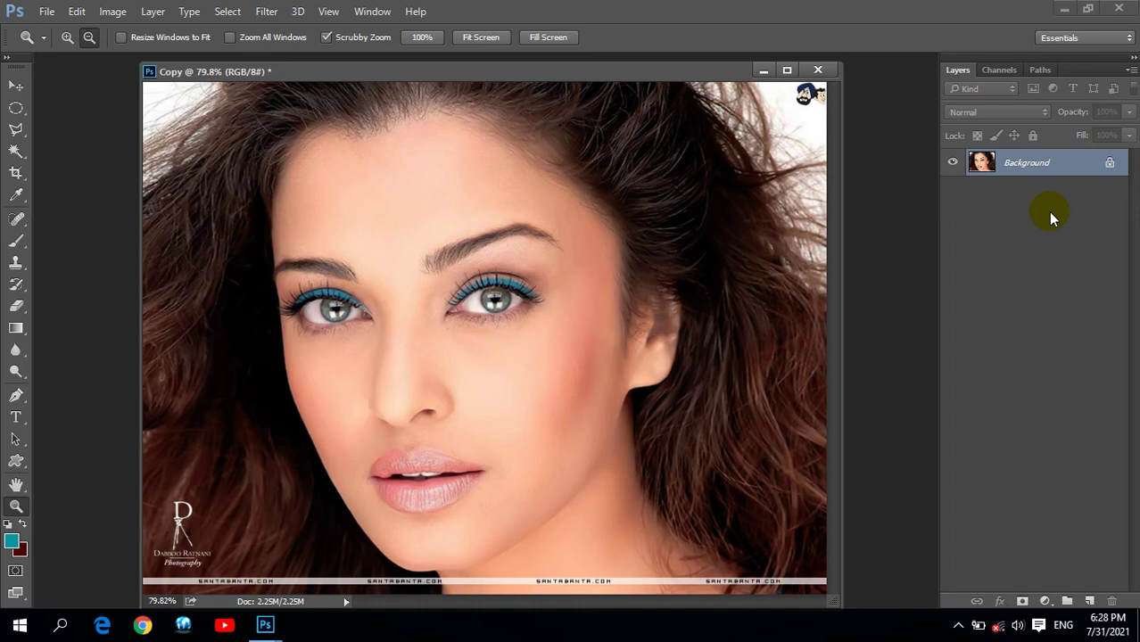
right_click(1019, 168)
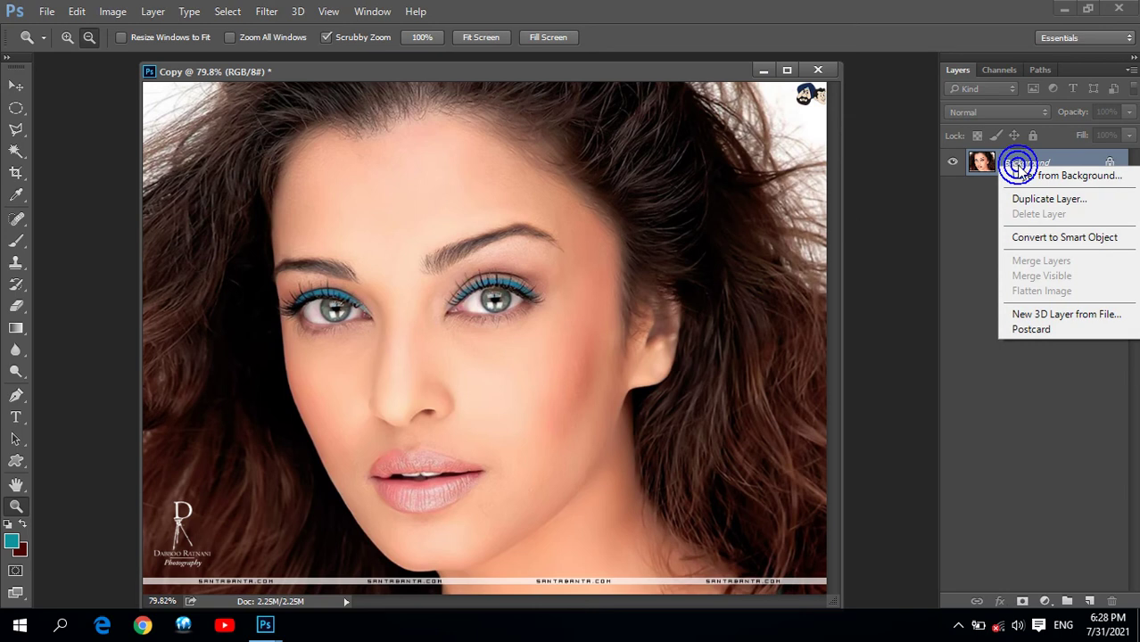
click(1040, 207)
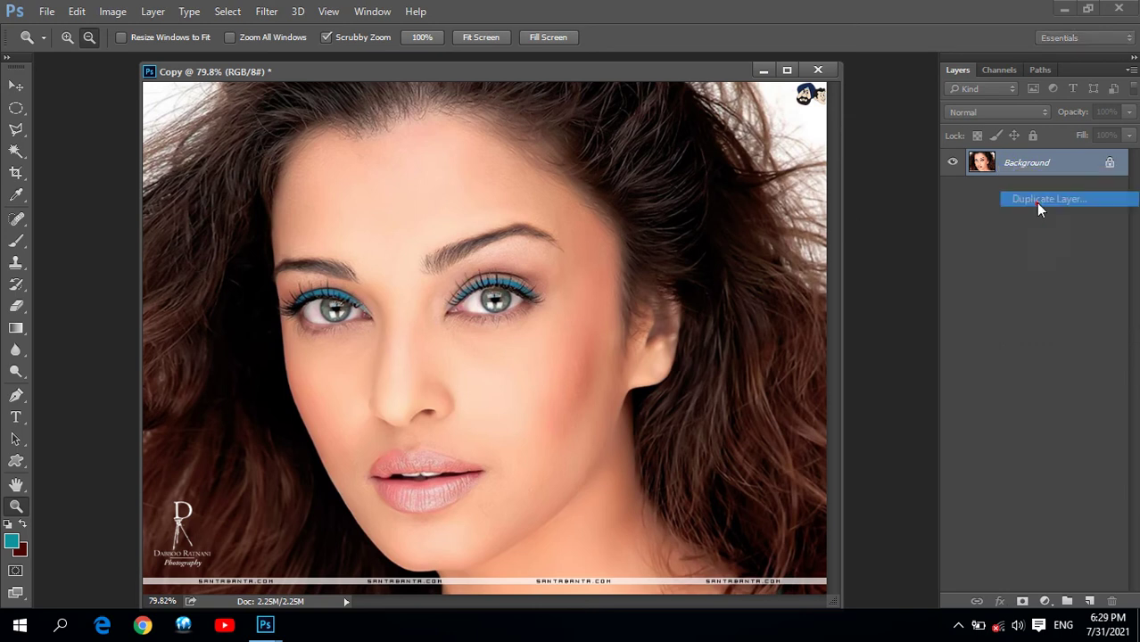
key(BackSpace)
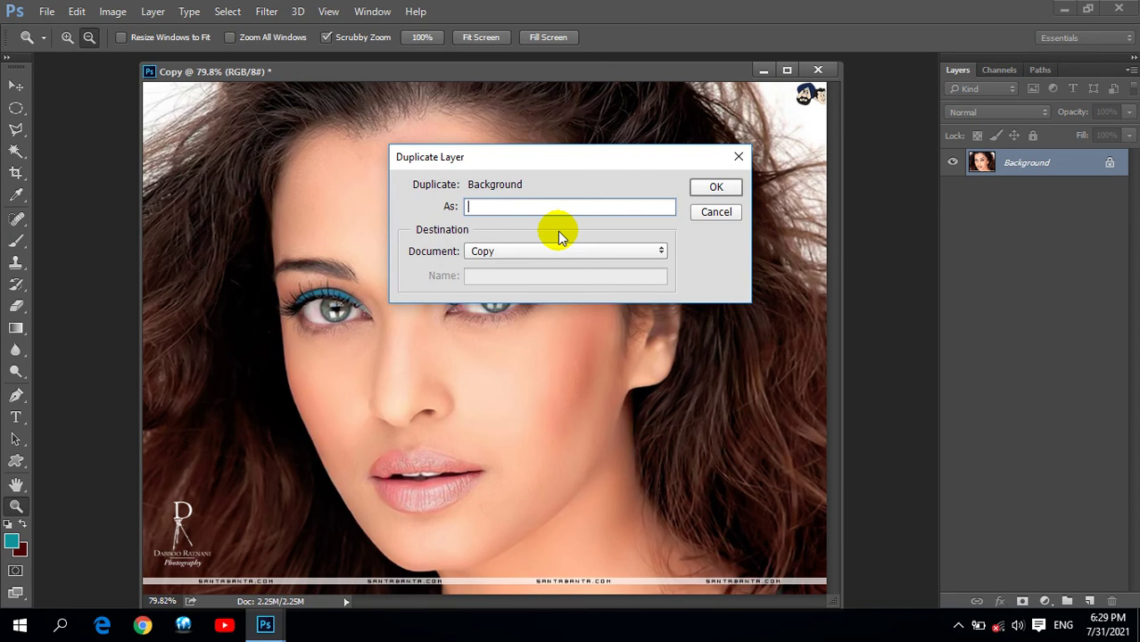
text(2nd Copy)
key(Return)
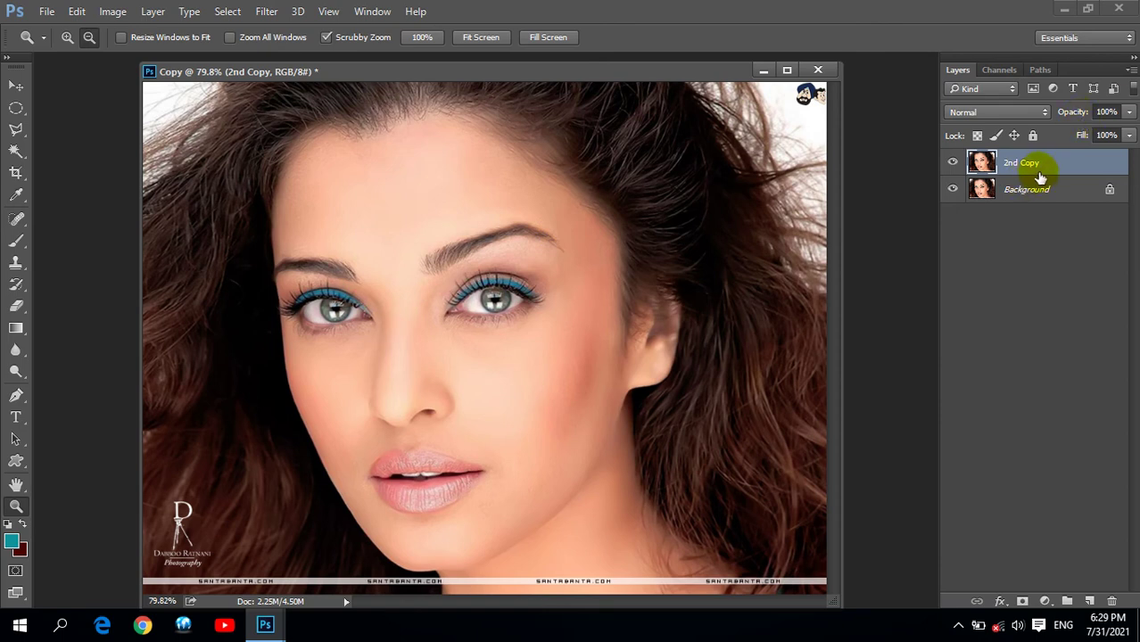
click(1049, 195)
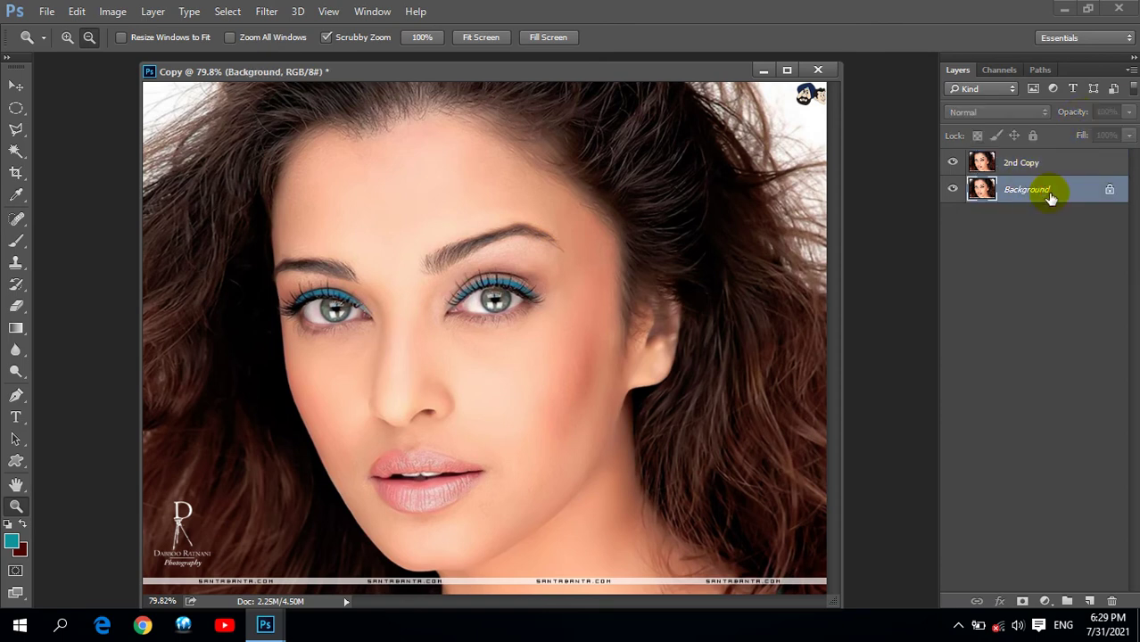
click(1026, 165)
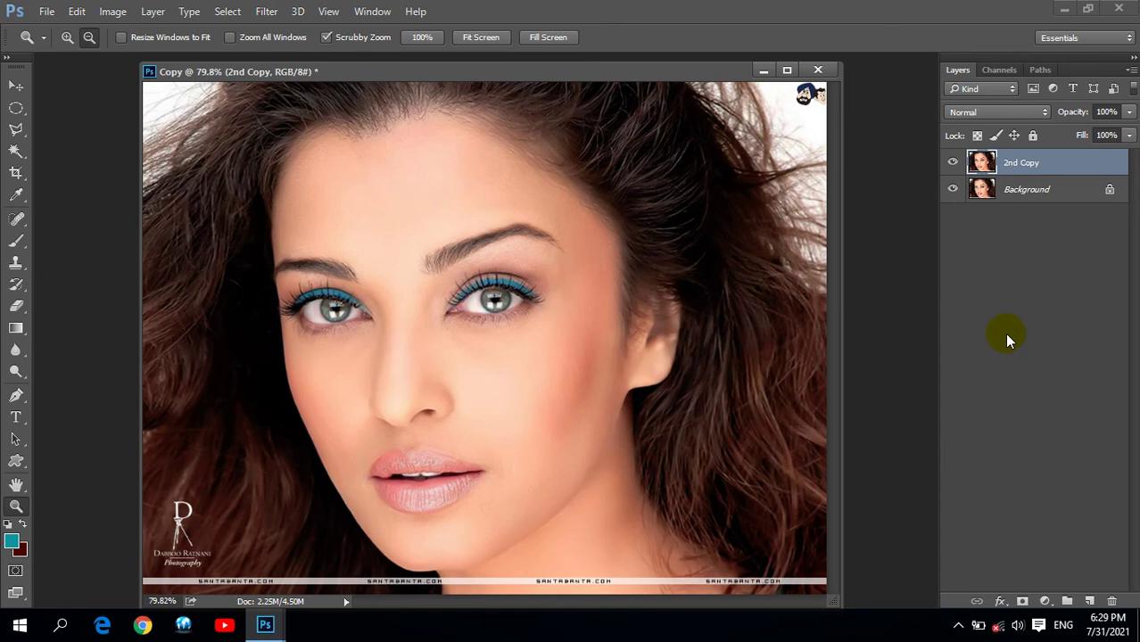
mouse_move(992, 162)
mouse_down()
mouse_move(1126, 606)
mouse_move(1112, 603)
mouse_up()
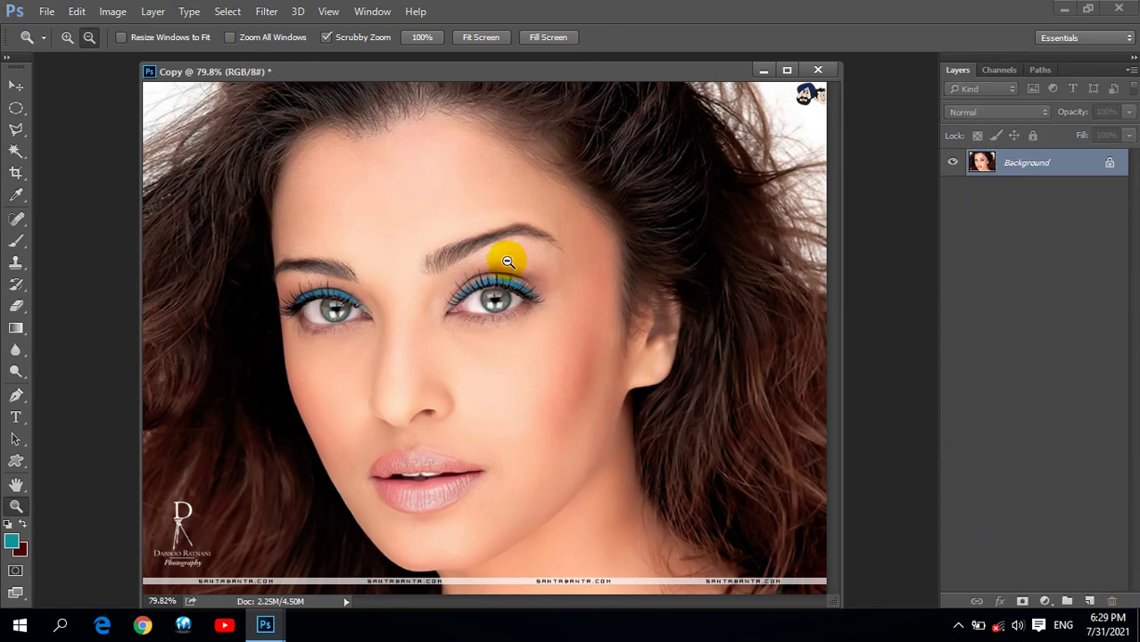
Step: Zoom the Copy portrait in on the right eye to 500% so the iris fills the view
alt+click(493, 308)
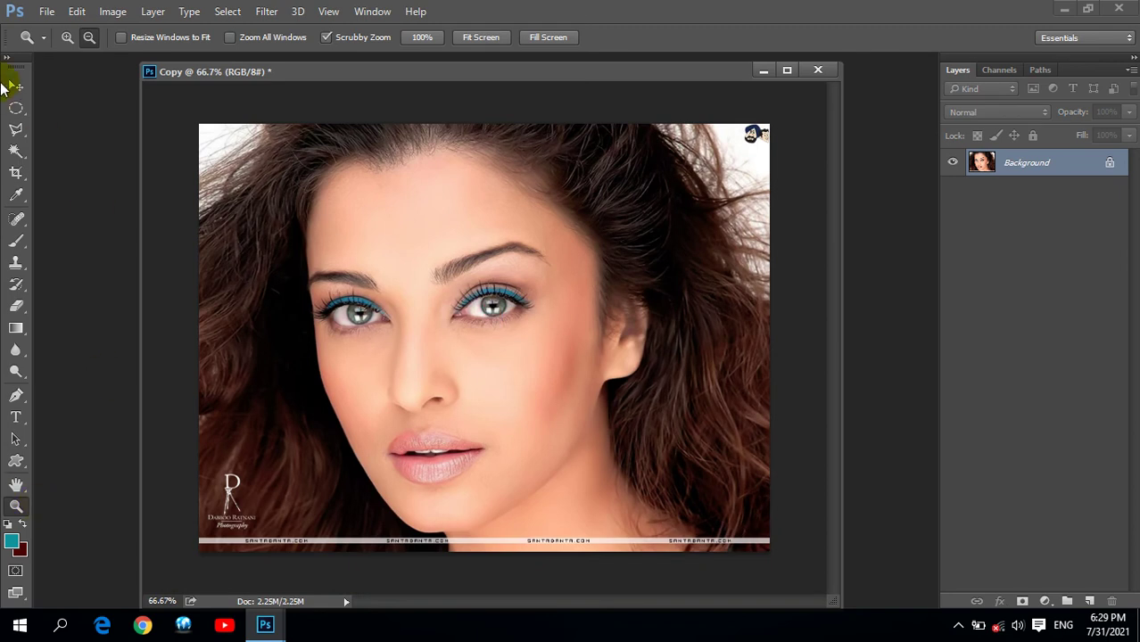
click(68, 37)
click(507, 324)
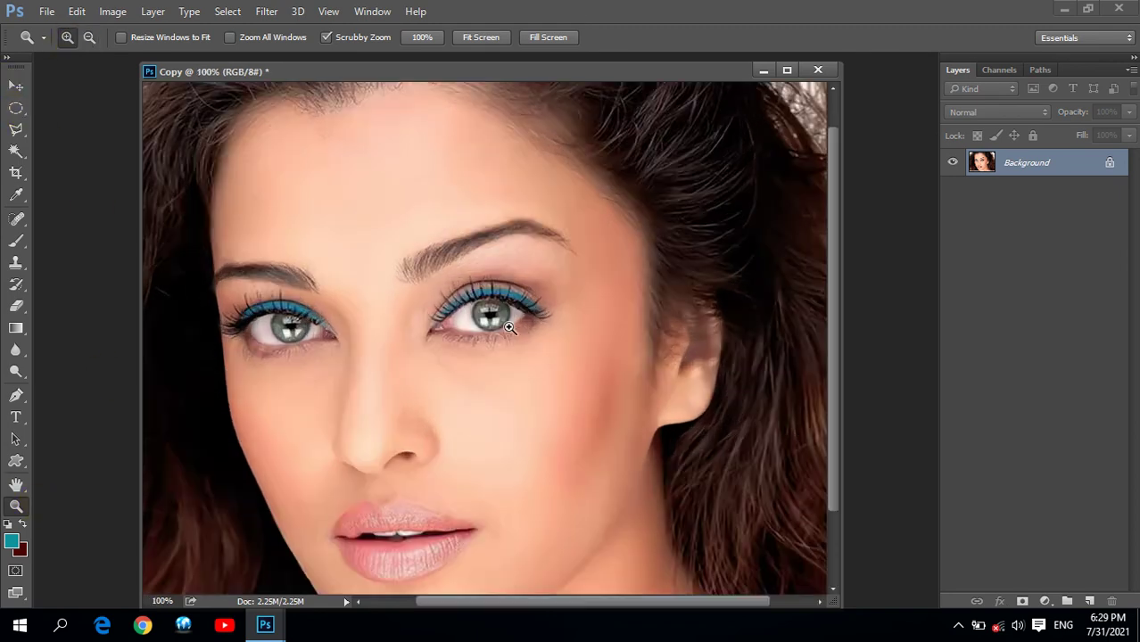
click(509, 325)
click(463, 313)
click(522, 318)
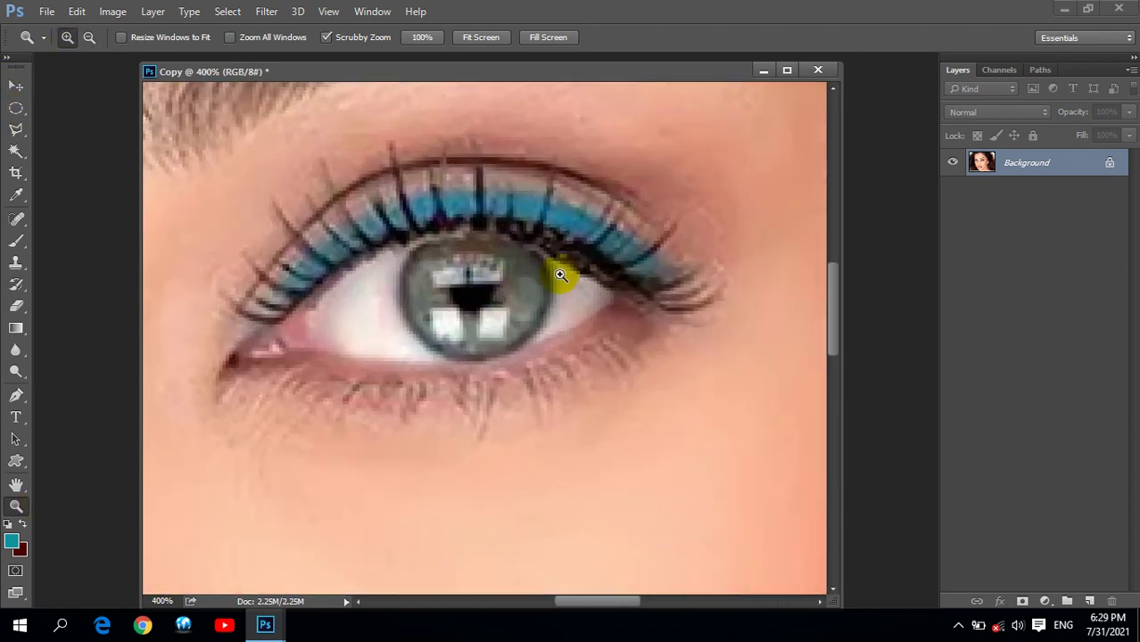
click(510, 314)
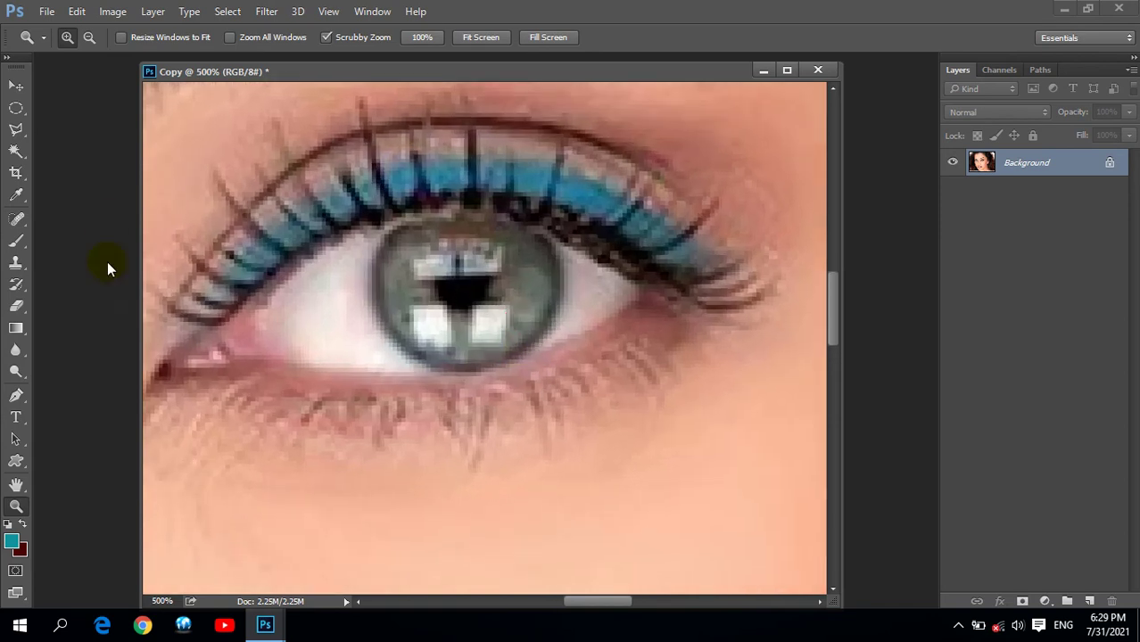
click(15, 109)
Step: Select the first iris with an ellipse, pan to the other eye, and add its iris to the selection
drag(382, 207, 556, 375)
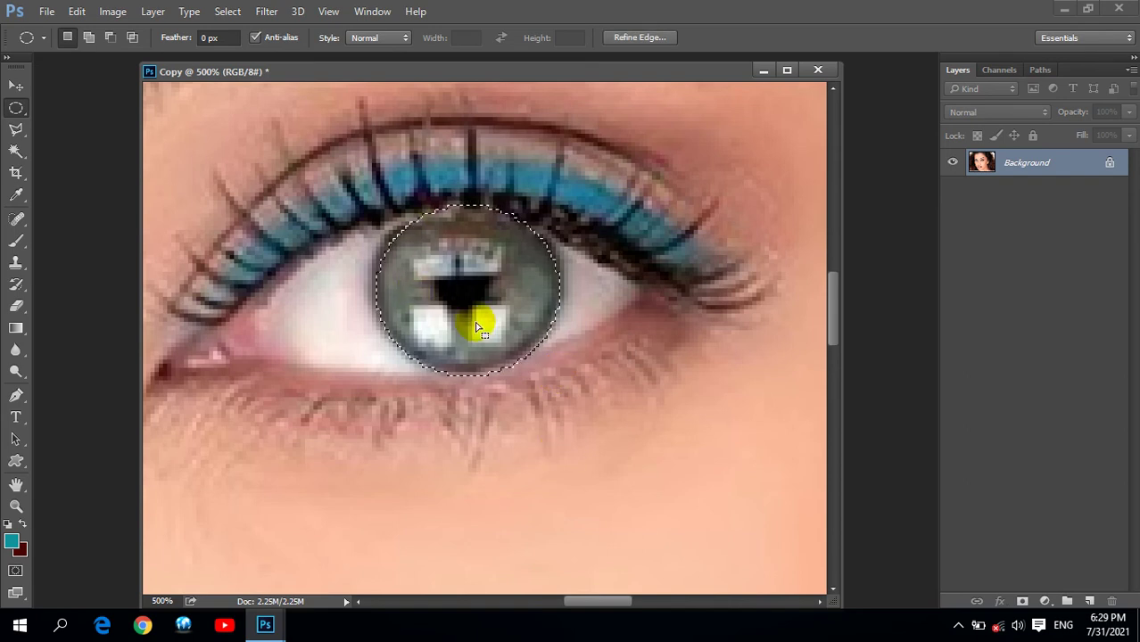
key(ctrl+d)
drag(280, 255, 731, 382)
mouse_move(259, 348)
mouse_down()
mouse_move(687, 320)
mouse_move(656, 282)
mouse_up()
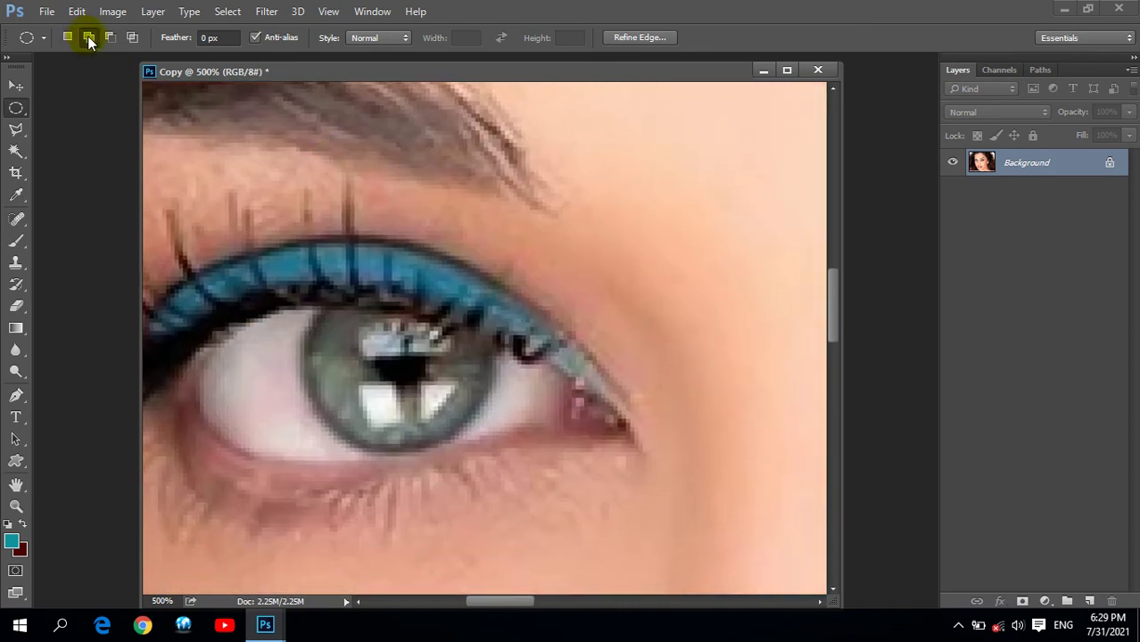
mouse_move(309, 294)
mouse_down()
mouse_move(458, 397)
mouse_move(481, 453)
mouse_up()
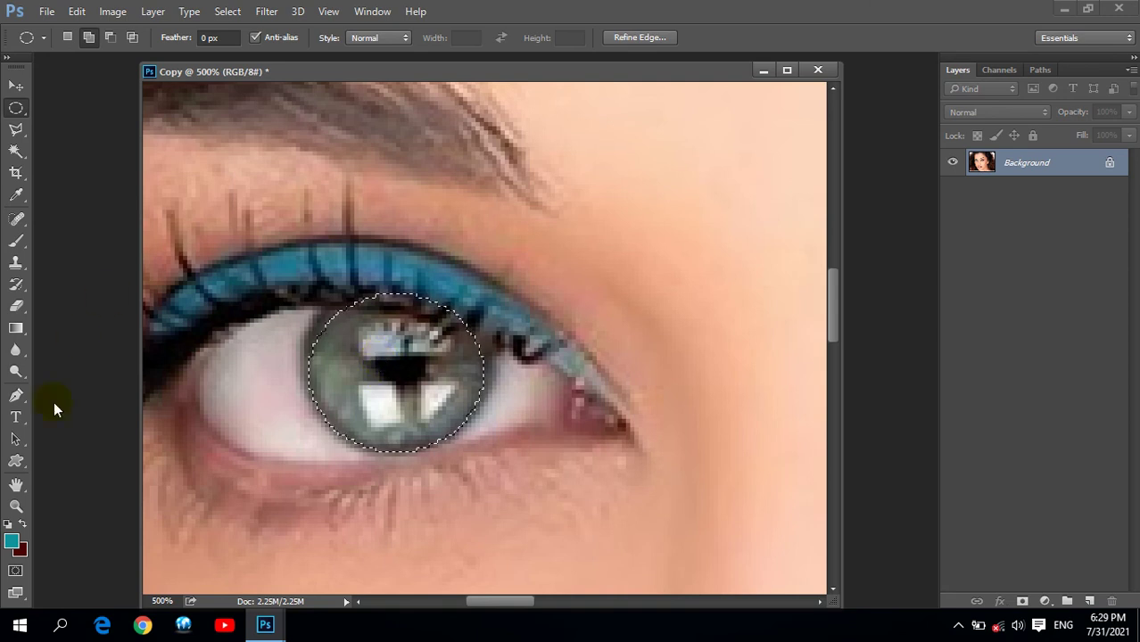
Step: Fit the portrait on screen, then zoom to 200% with both eyes in view
click(17, 506)
click(493, 39)
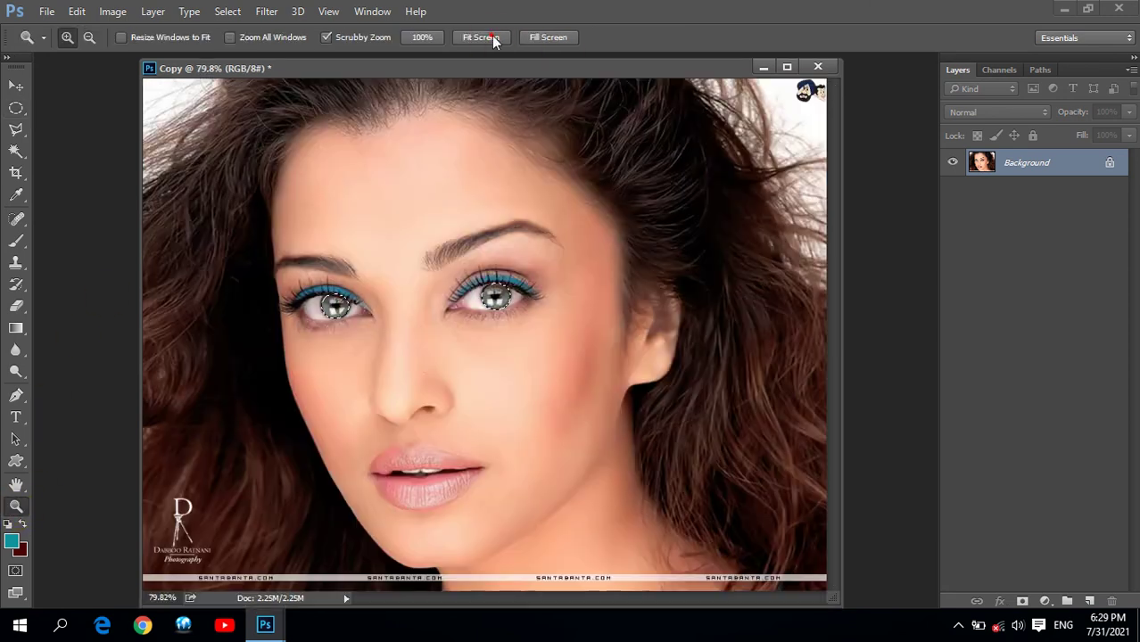
click(405, 301)
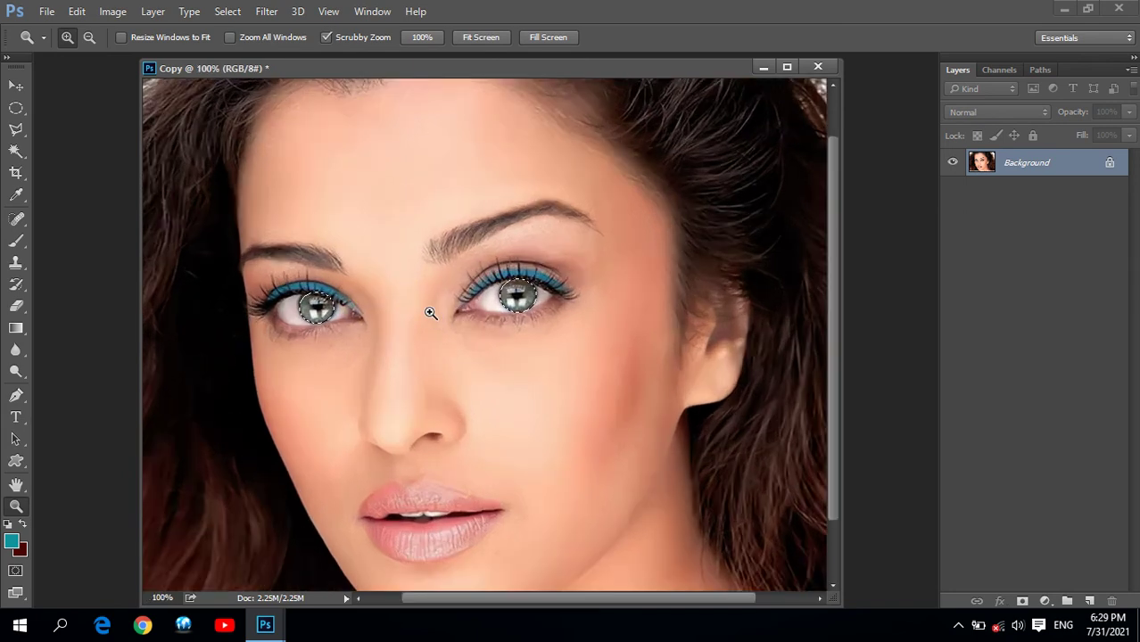
drag(453, 314, 494, 333)
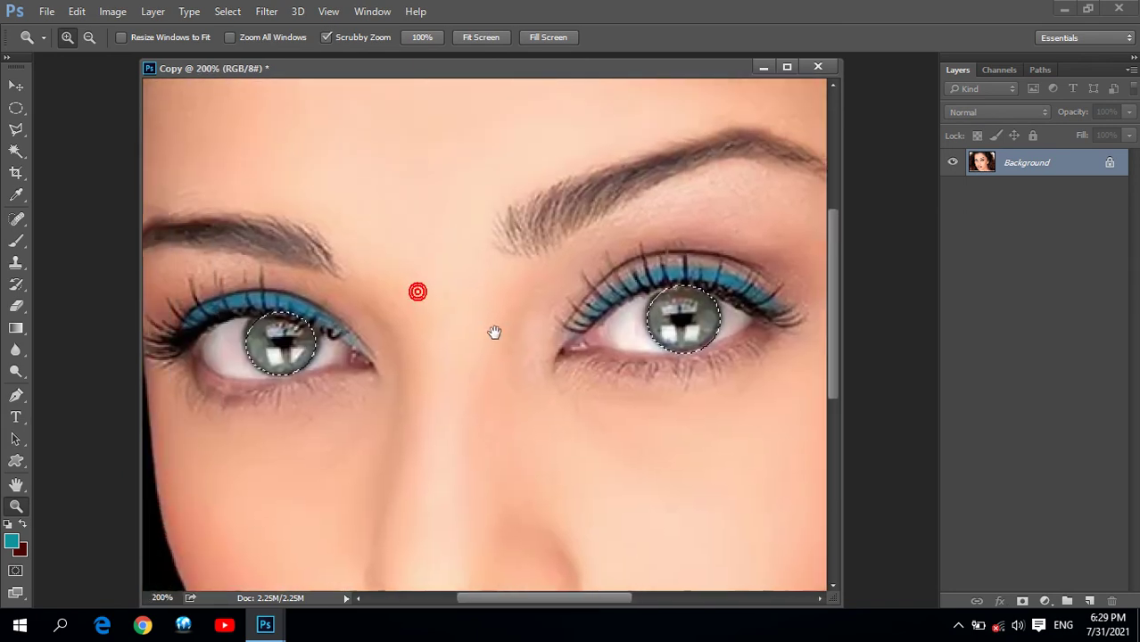
click(113, 12)
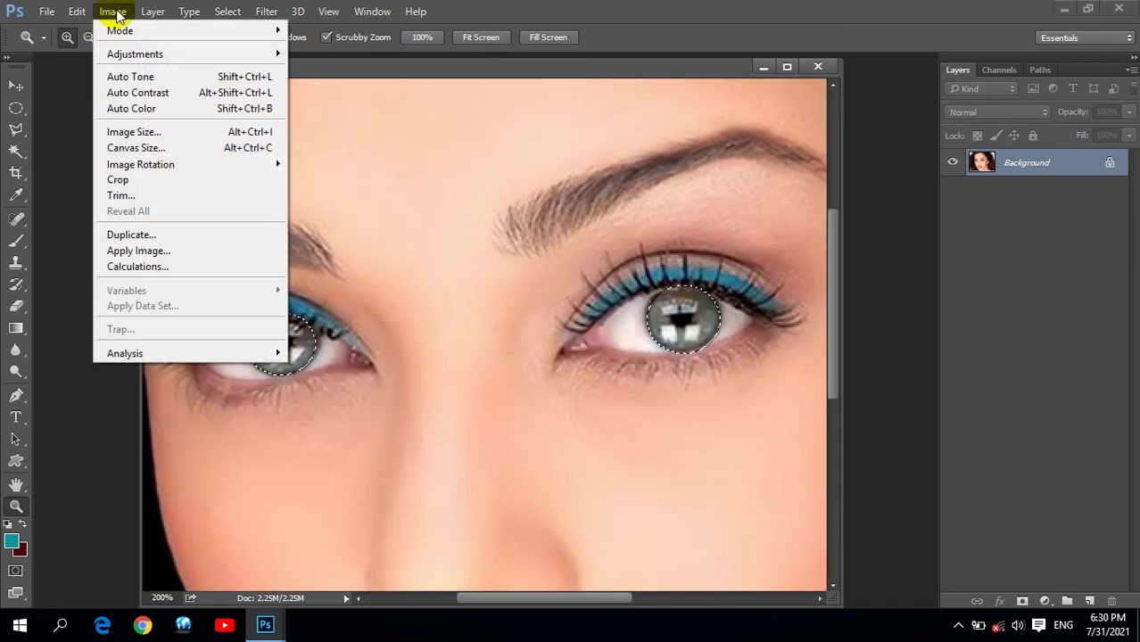
mouse_move(135, 54)
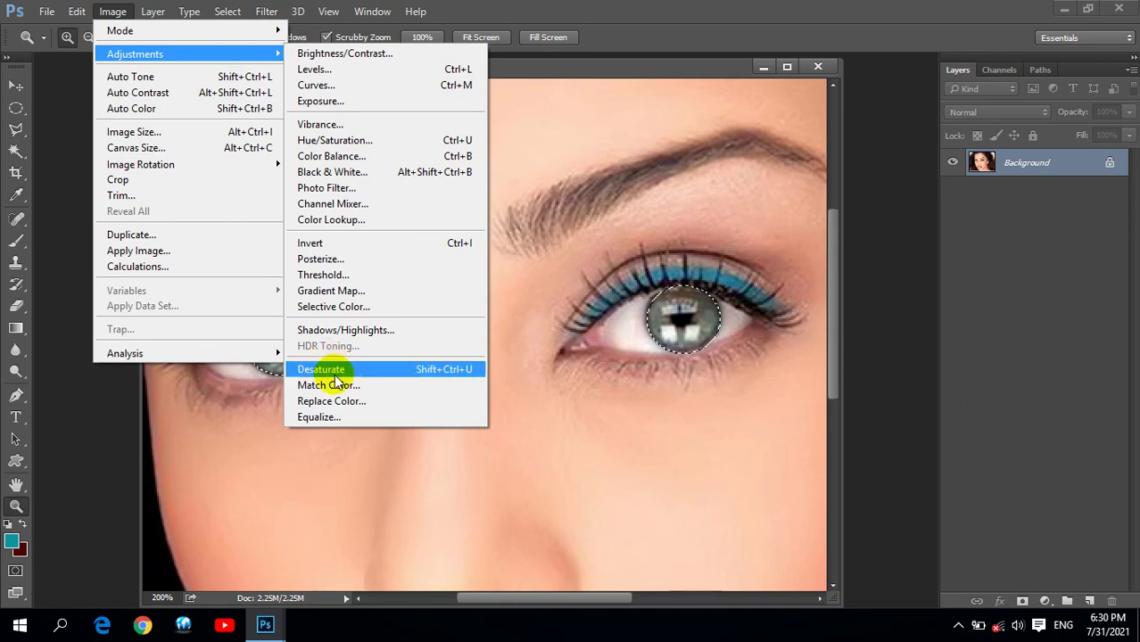
click(375, 401)
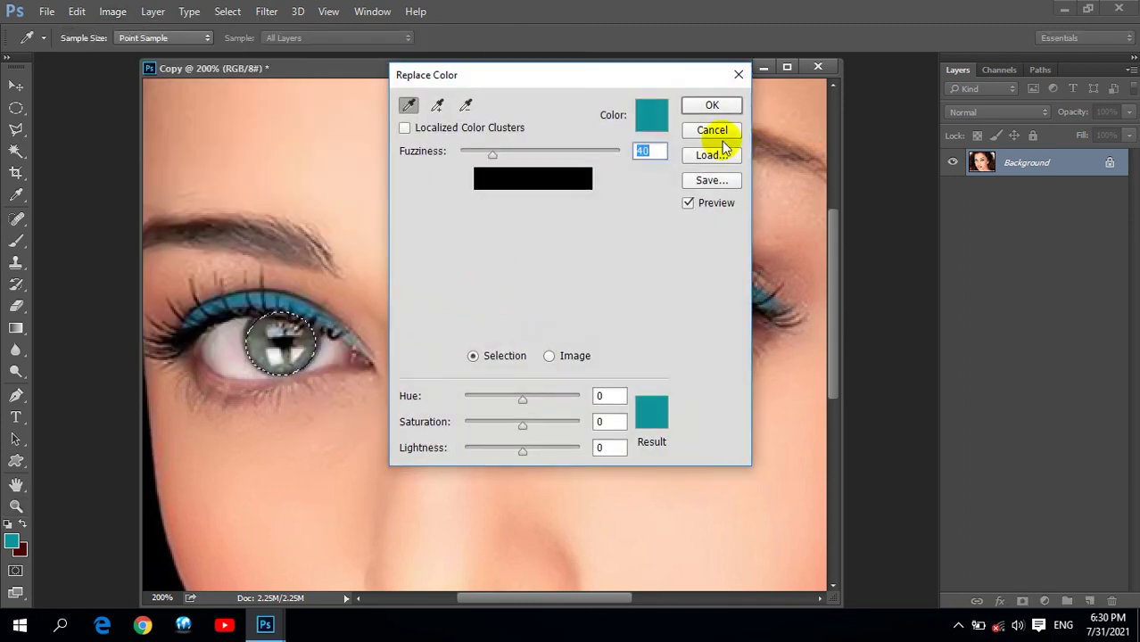
click(712, 130)
key(z)
click(112, 12)
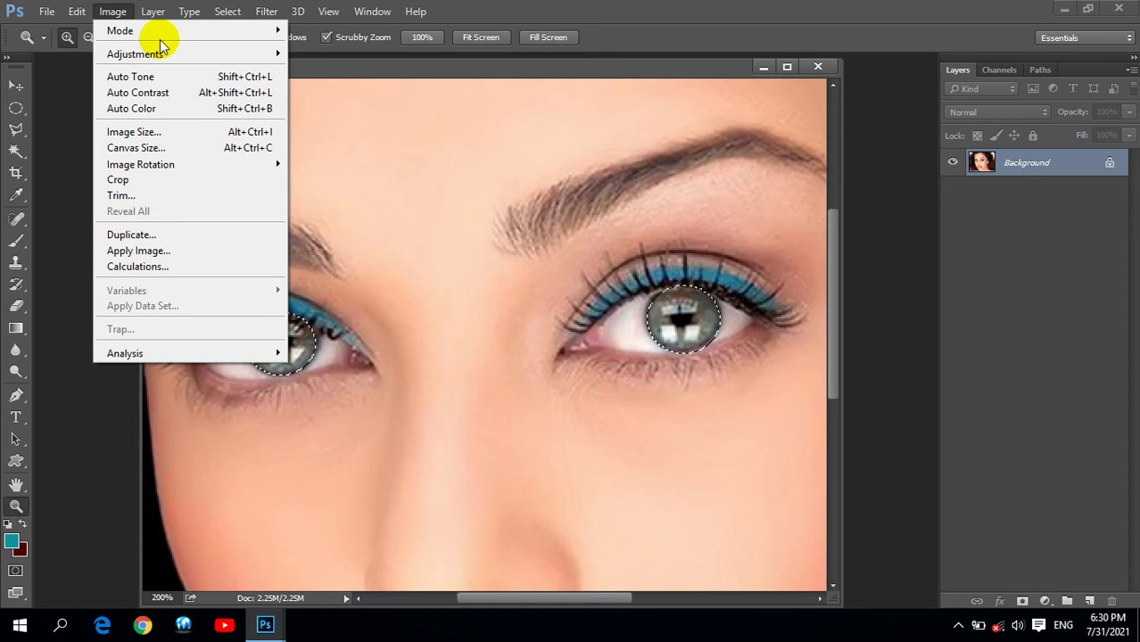
click(188, 52)
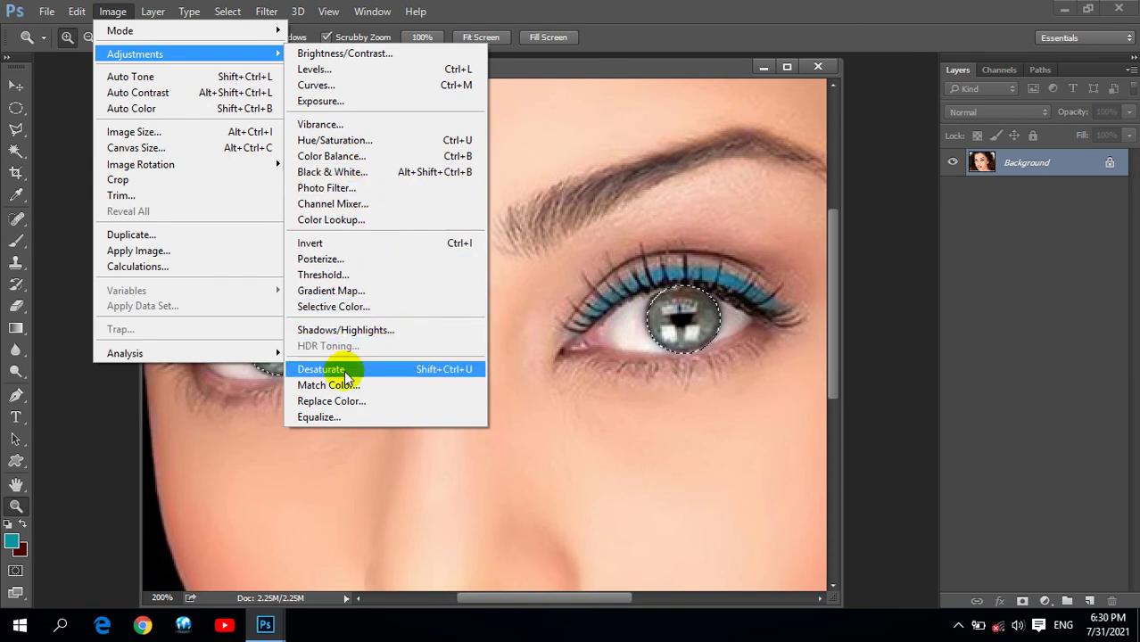
click(372, 416)
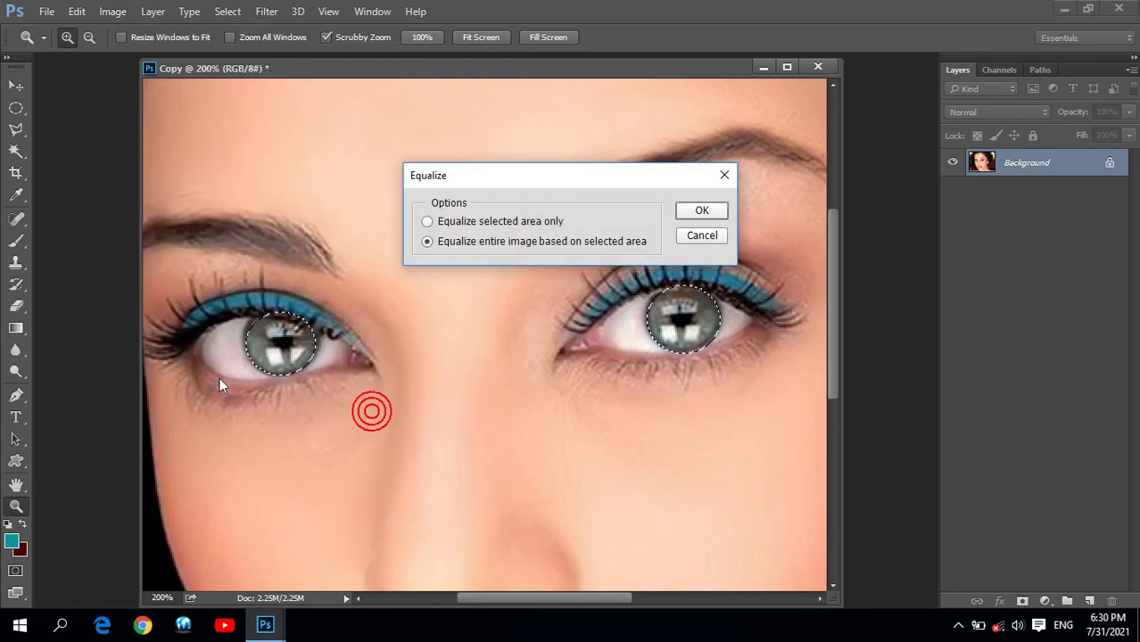
click(701, 236)
click(115, 13)
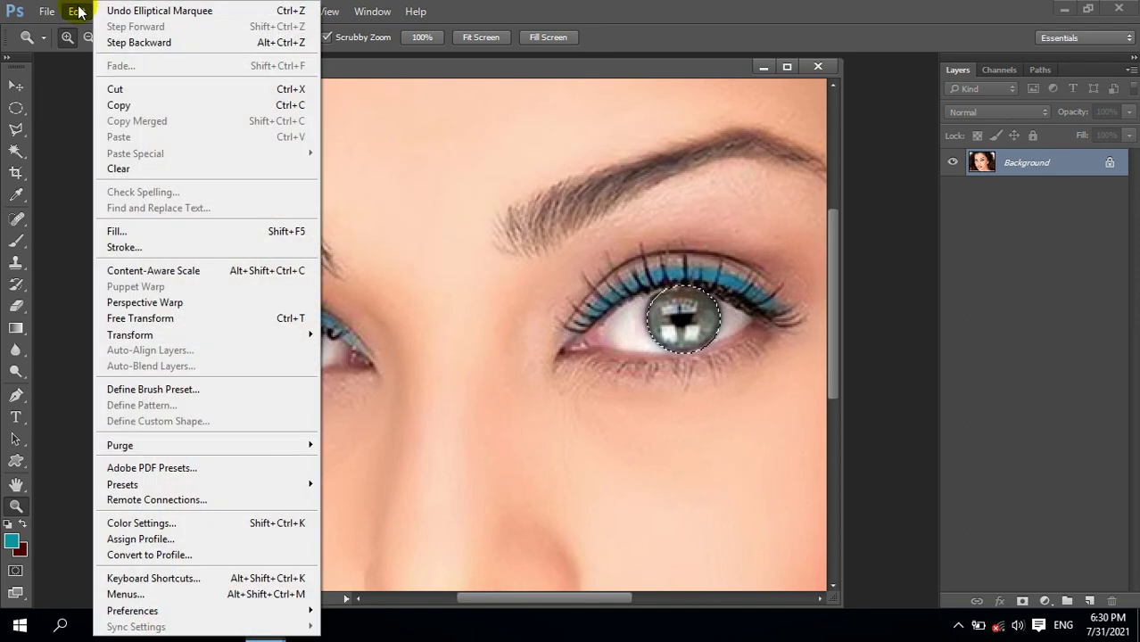
Step: Open Color Lookup from Image > Adjustments and cancel it, leaving the irises unchanged
click(481, 7)
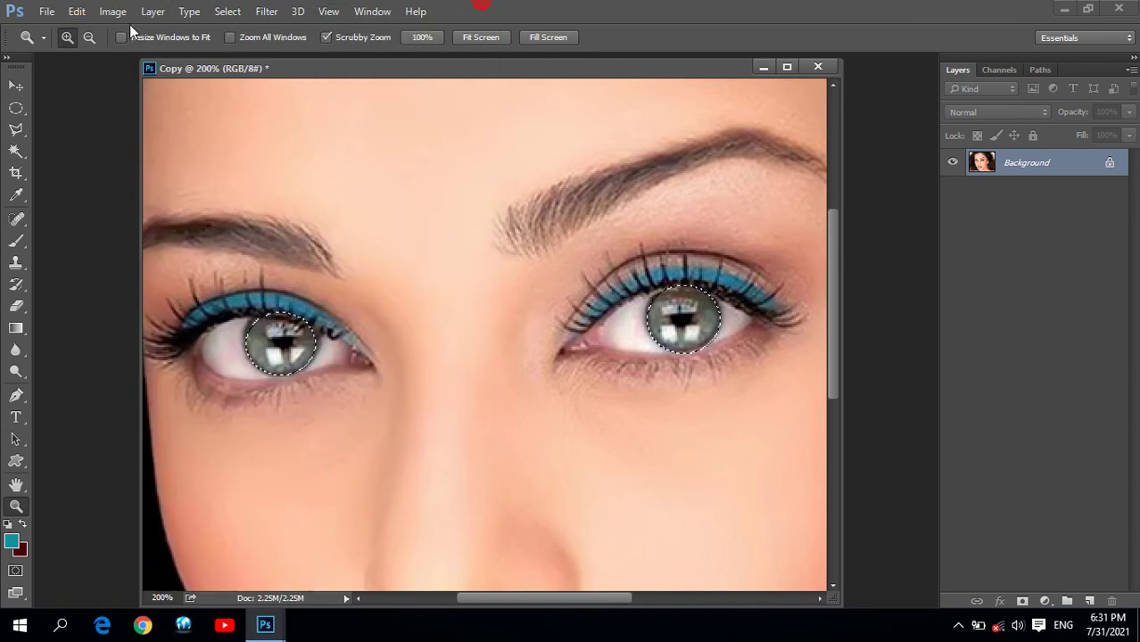
click(113, 11)
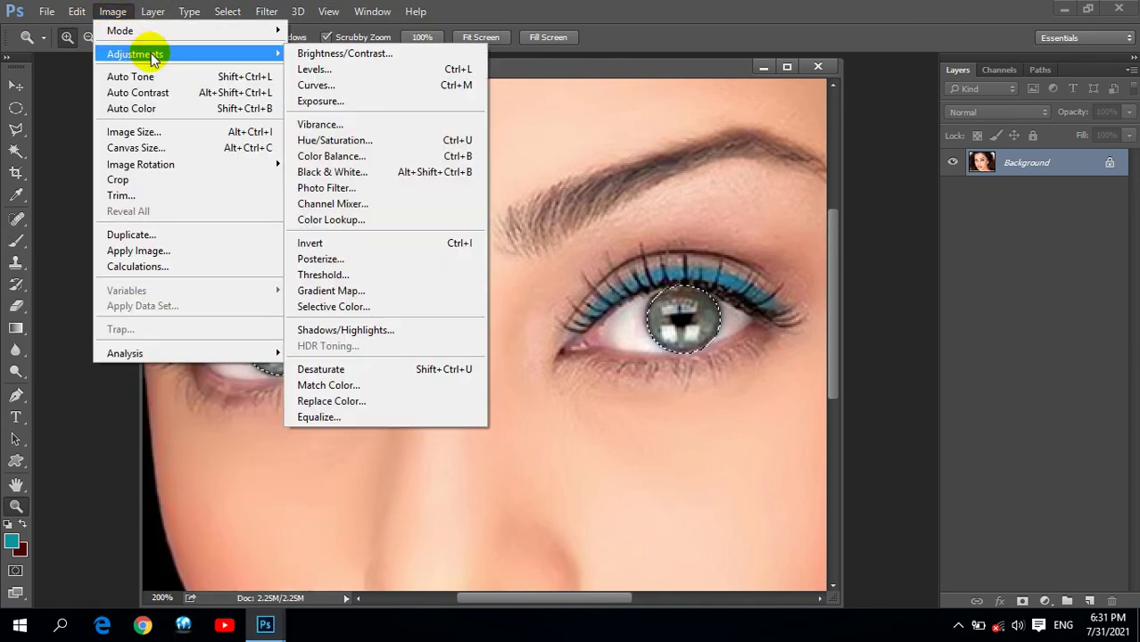
mouse_move(135, 55)
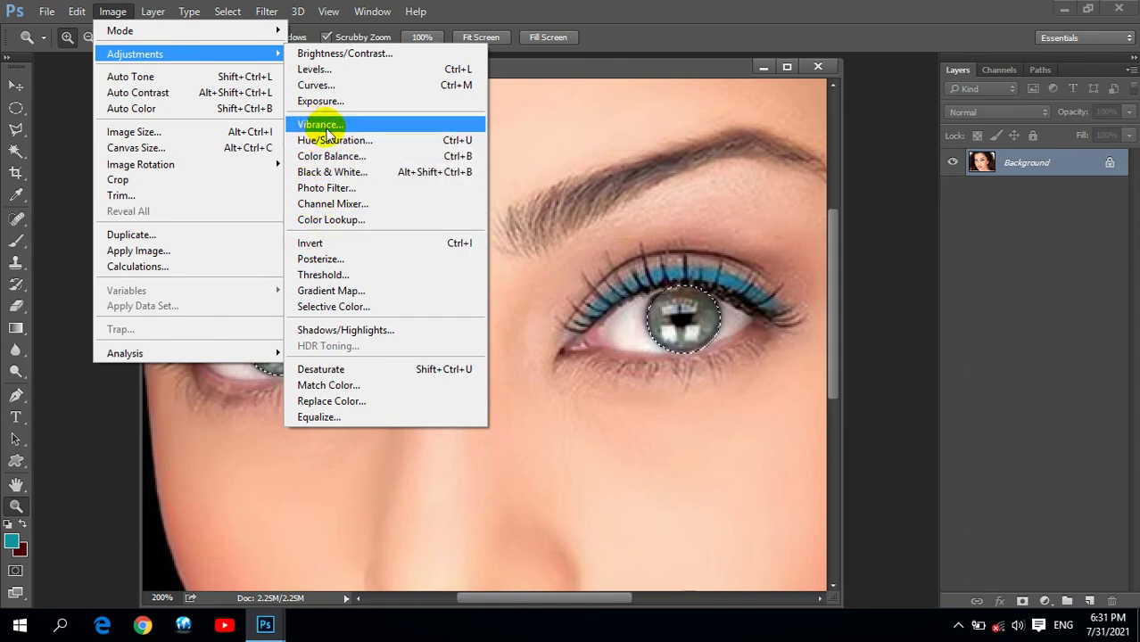
click(349, 222)
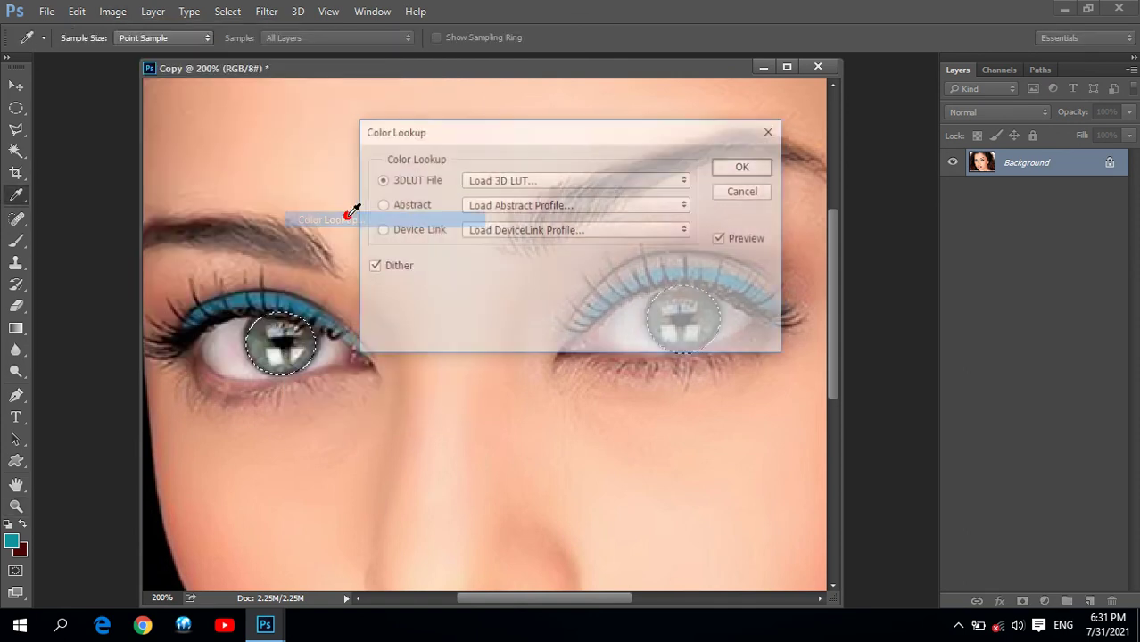
click(745, 196)
key(z)
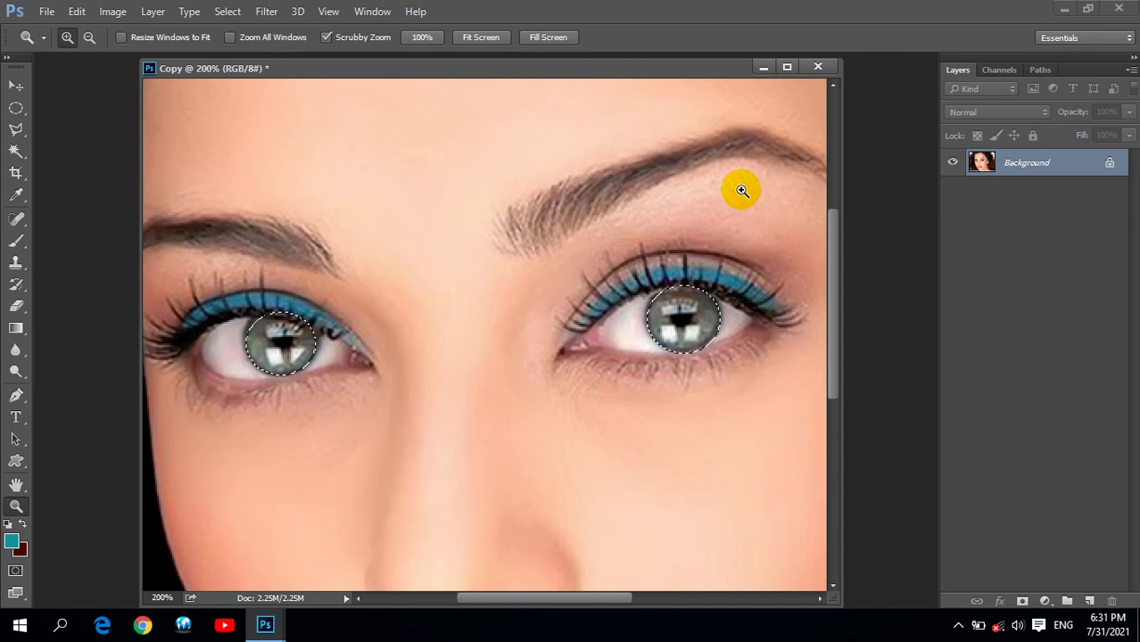
click(153, 11)
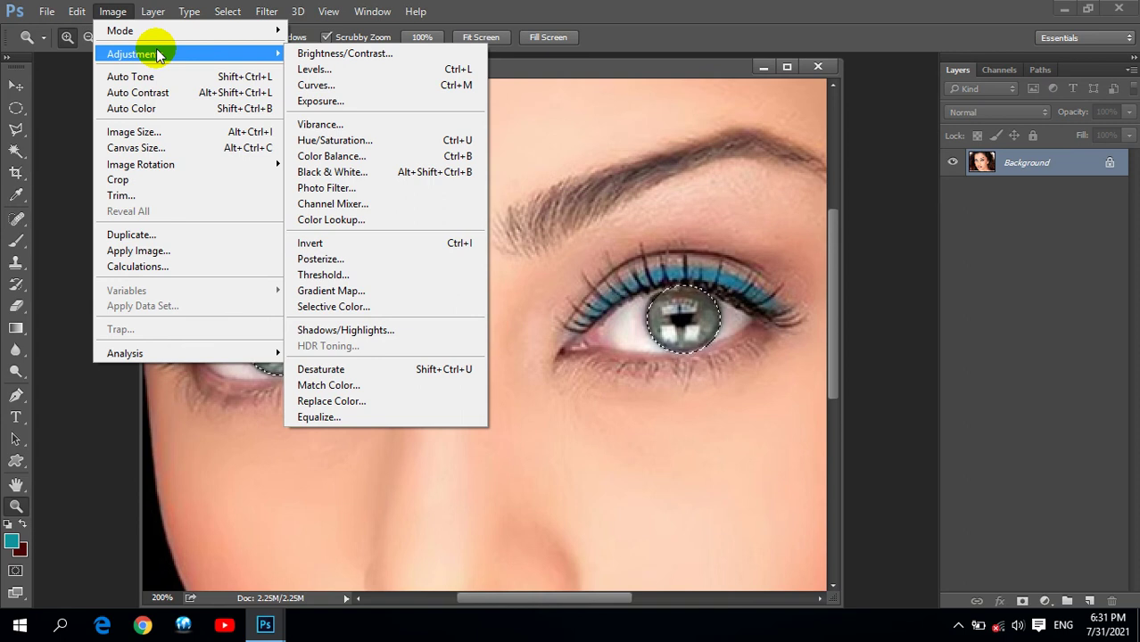
Step: Browse the Layer menu's colour adjustment list and close it without choosing any command
click(479, 5)
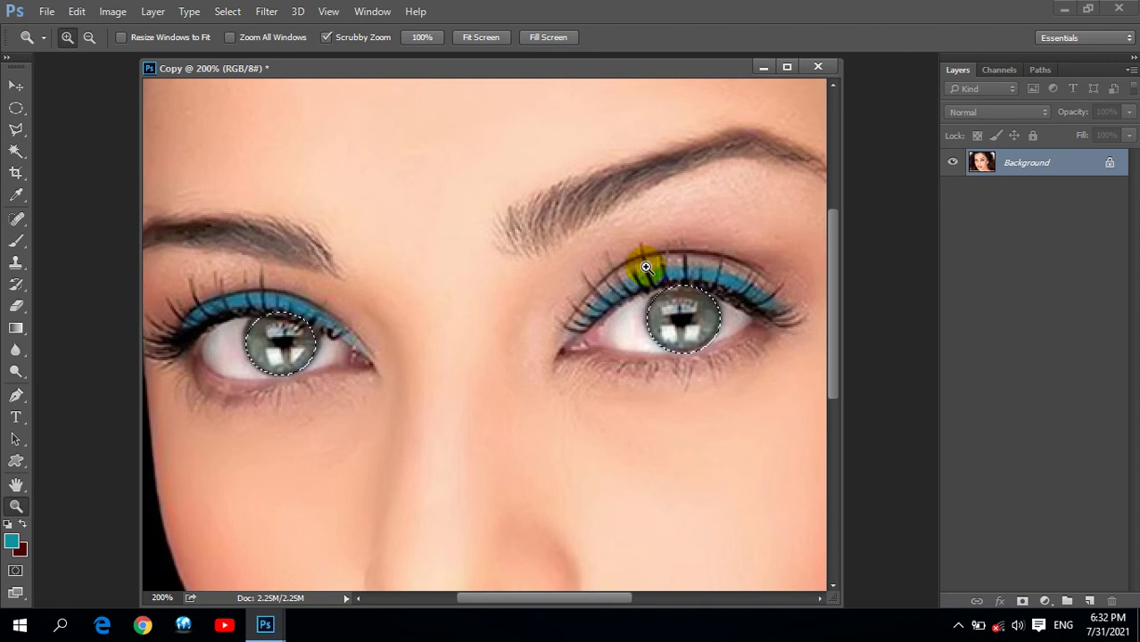
click(144, 12)
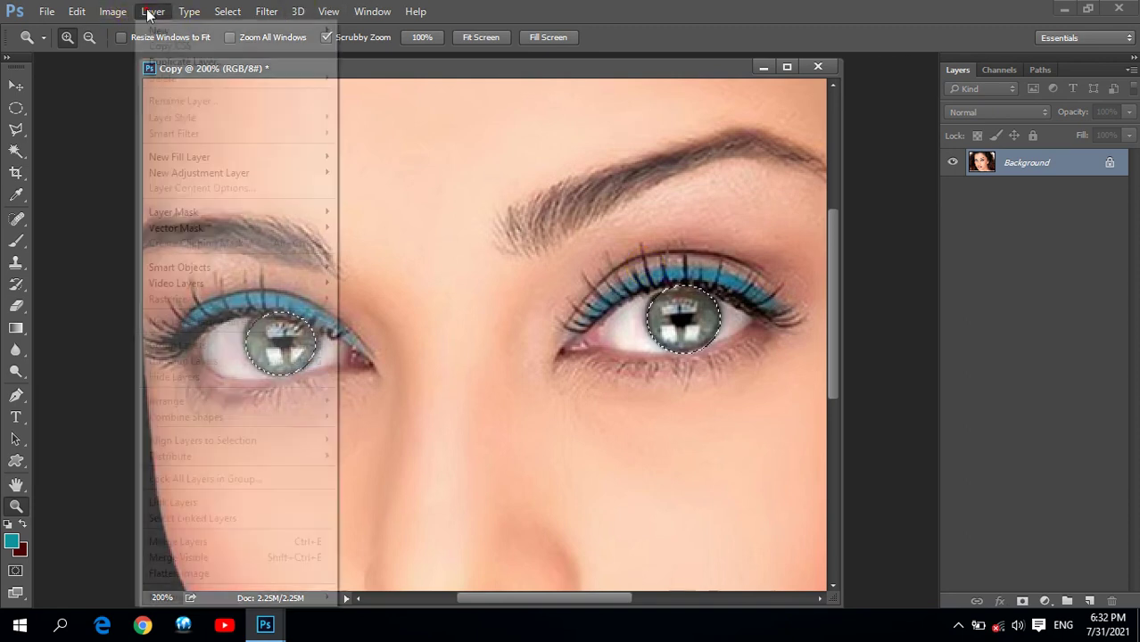
click(146, 54)
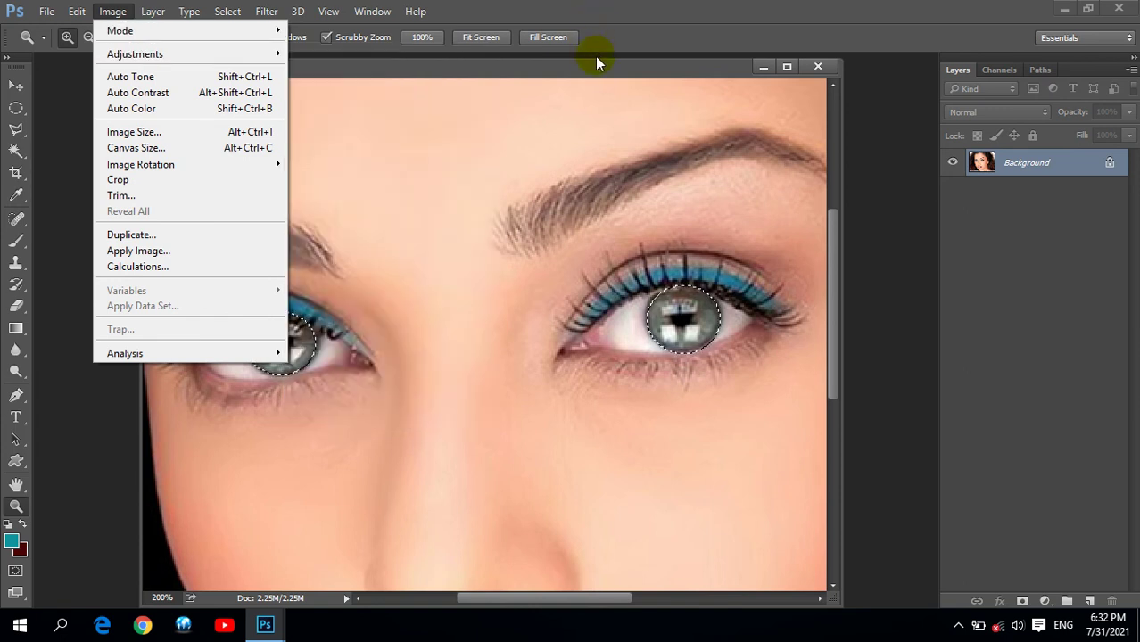
click(597, 61)
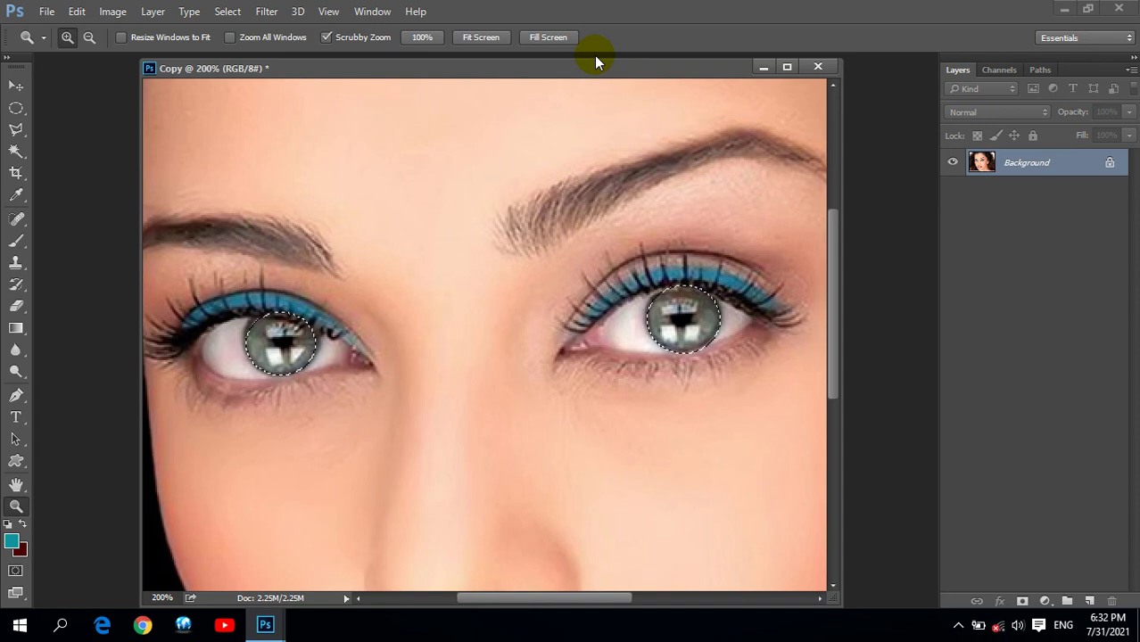
Step: Close the Copy portrait without saving its changes, then pick the Move tool
click(820, 65)
click(575, 248)
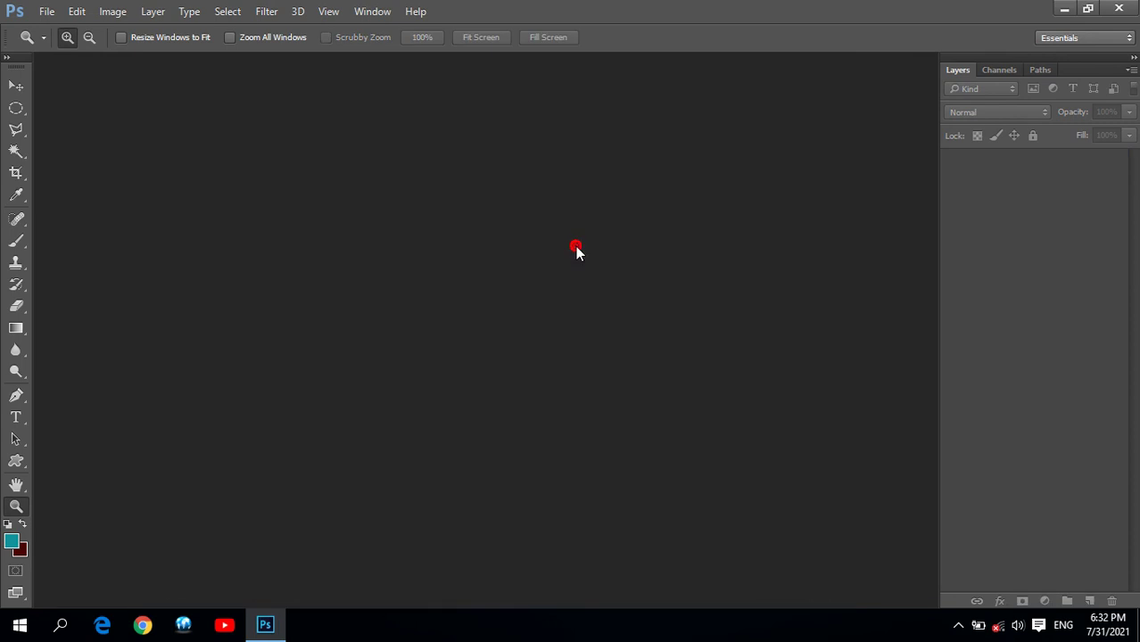
click(16, 87)
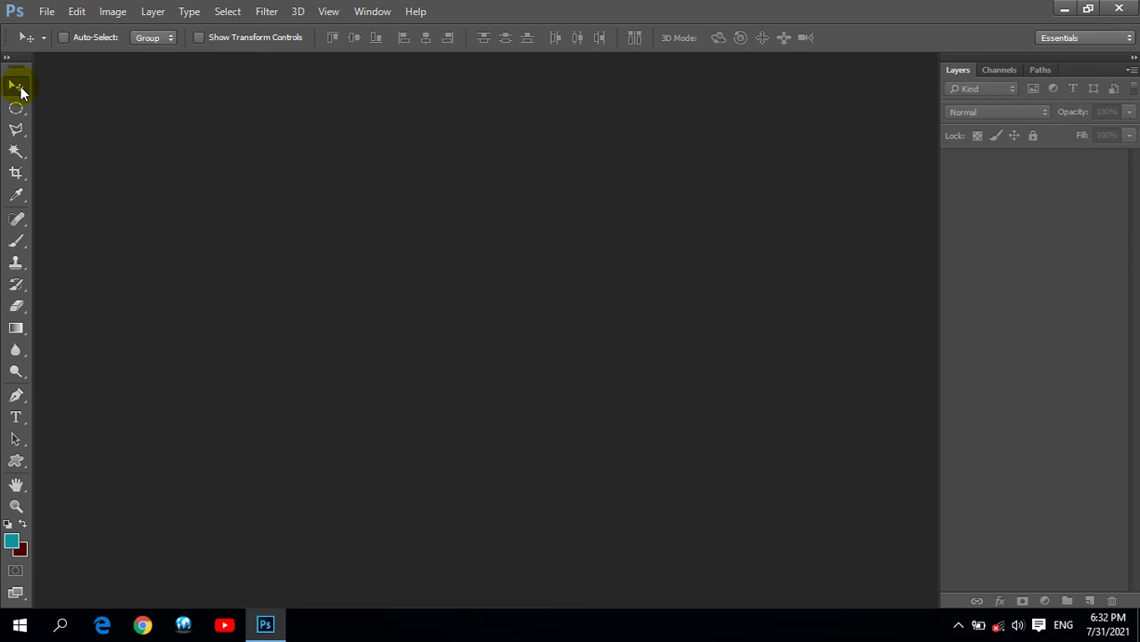
Step: Create a new document with Width 50 px, Height 50 px, Resolution 72 and white background
click(46, 11)
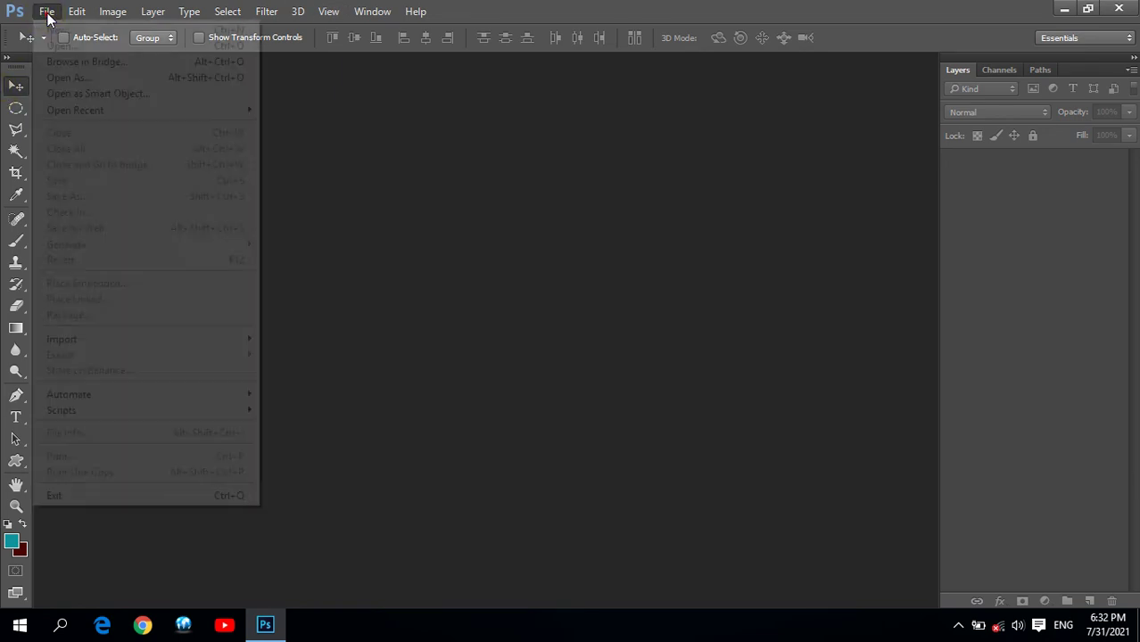
click(50, 34)
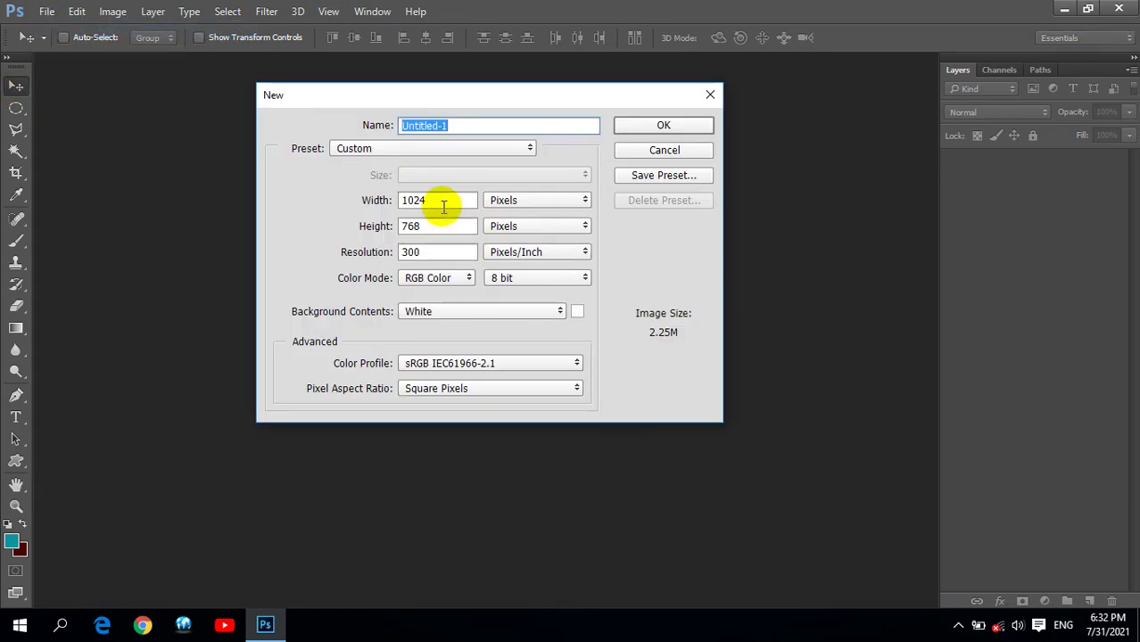
double_click(438, 204)
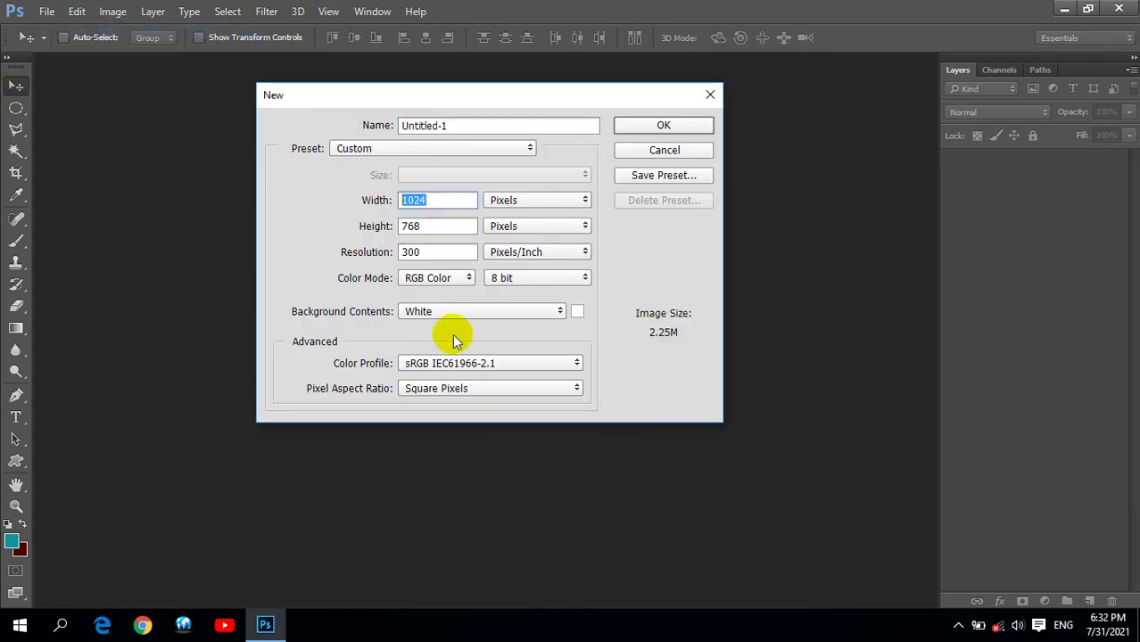
text(50)
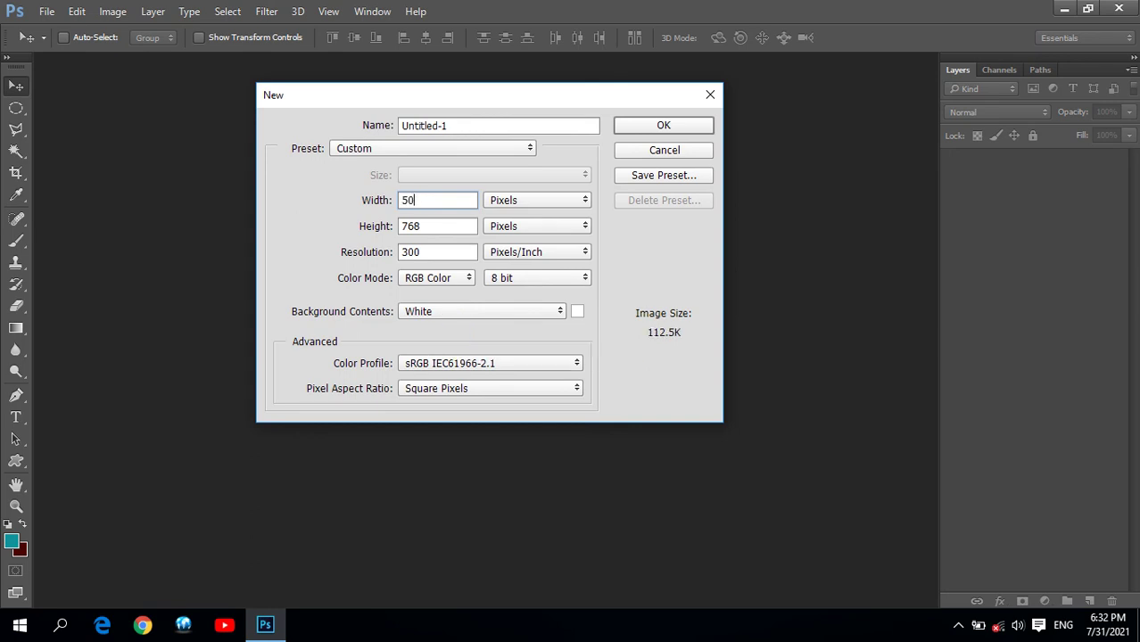
double_click(433, 226)
text(50)
double_click(455, 253)
text(72)
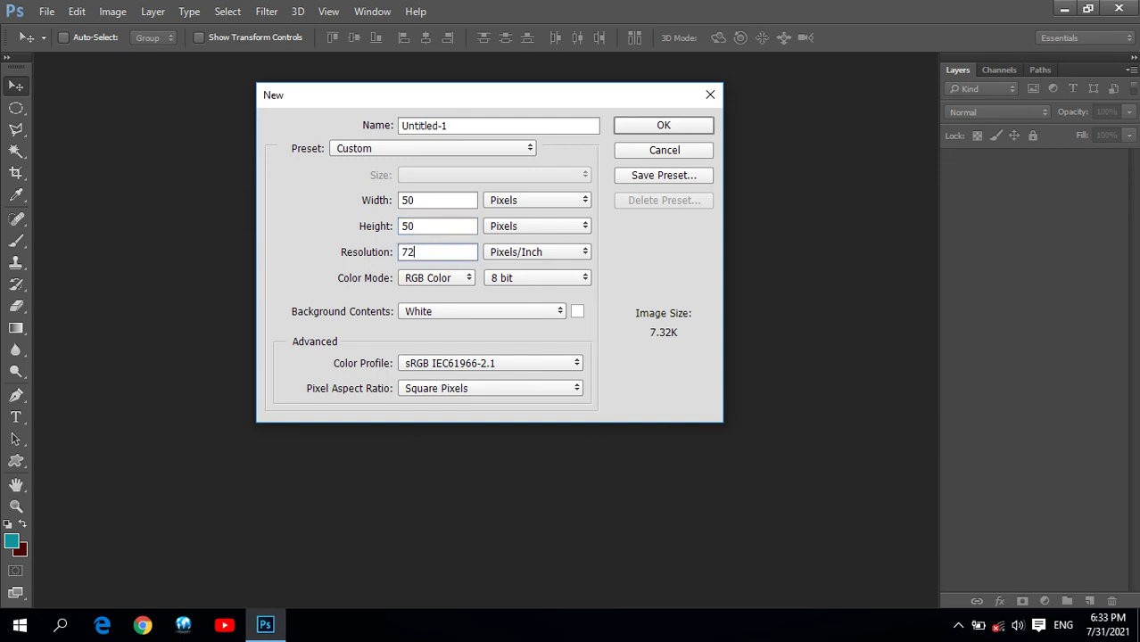
click(442, 202)
double_click(446, 226)
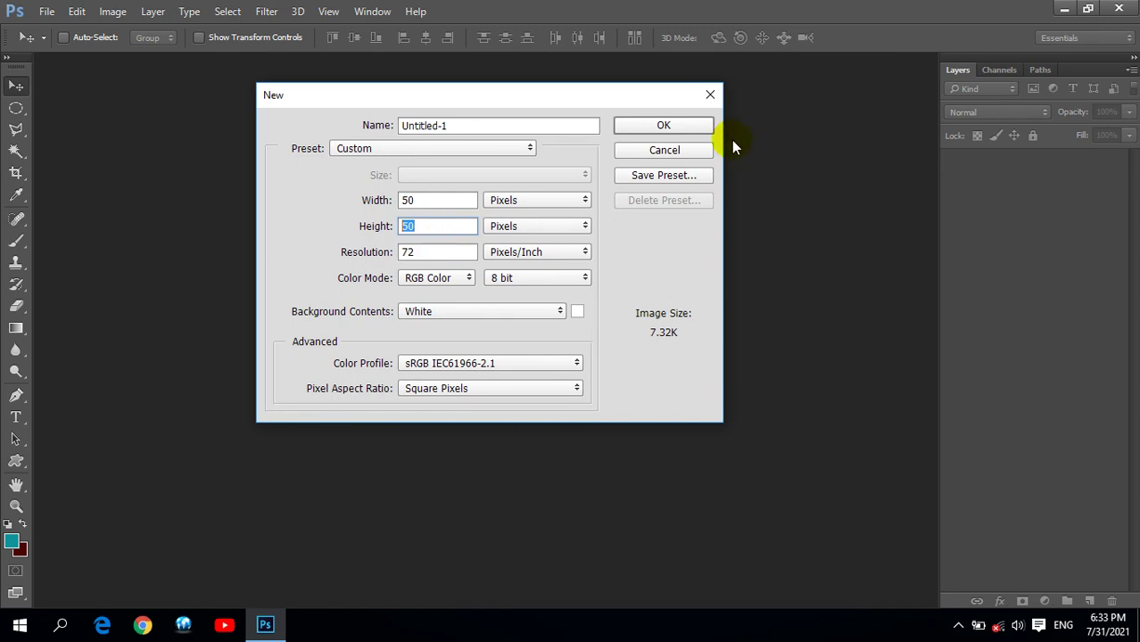
click(703, 127)
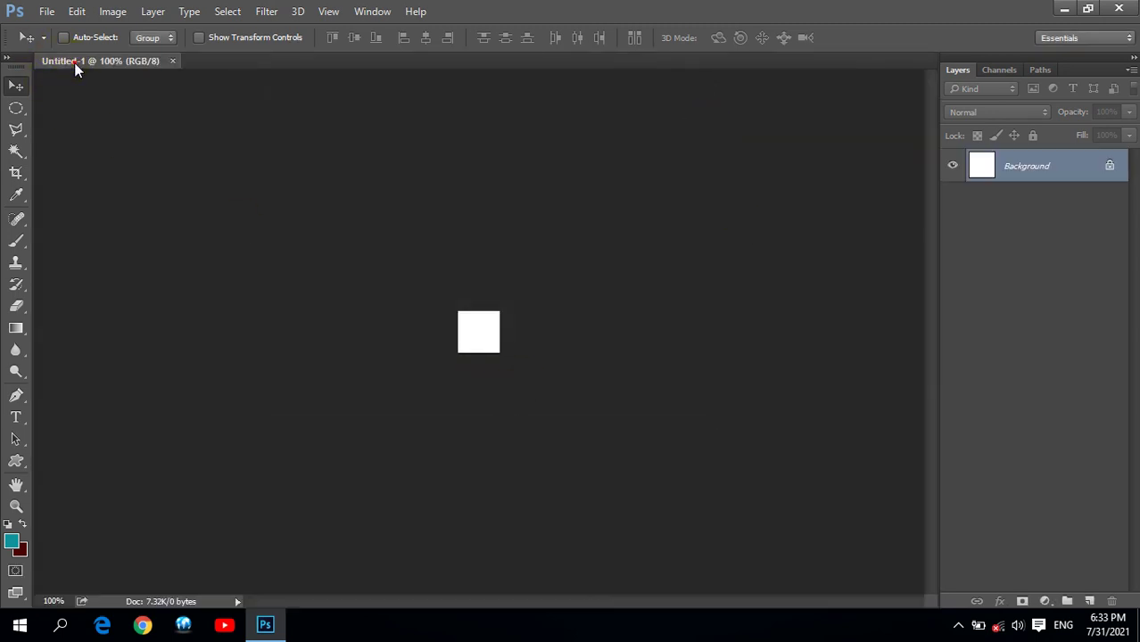
Step: Float the tiny canvas, fit it to the screen, and type PIHE on it
drag(76, 61, 134, 125)
click(16, 507)
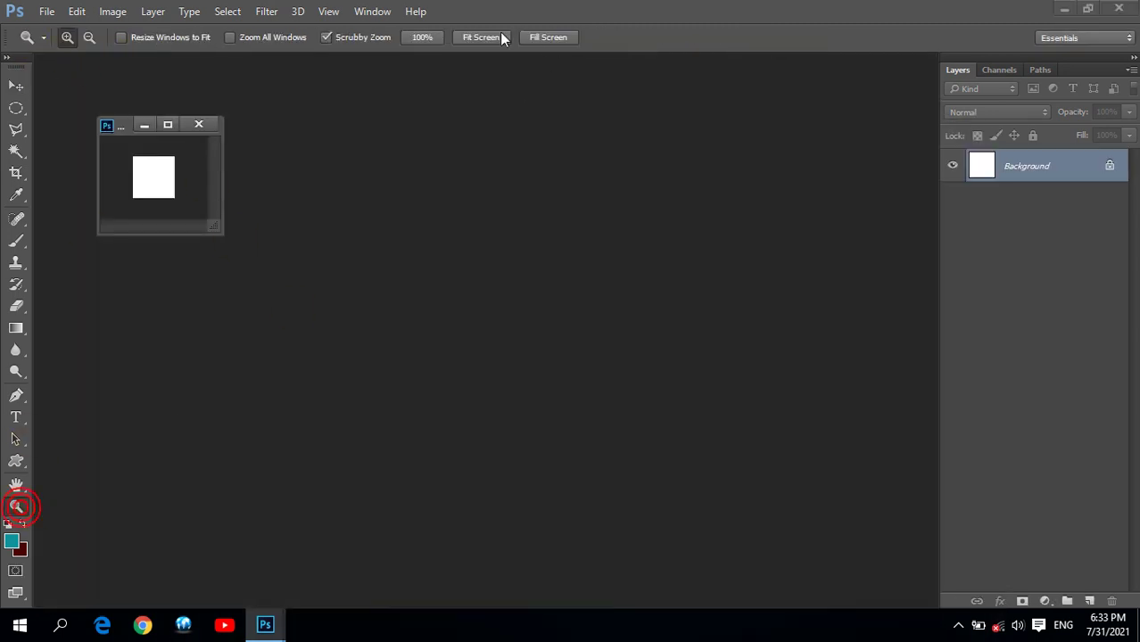
click(502, 38)
drag(285, 69, 348, 75)
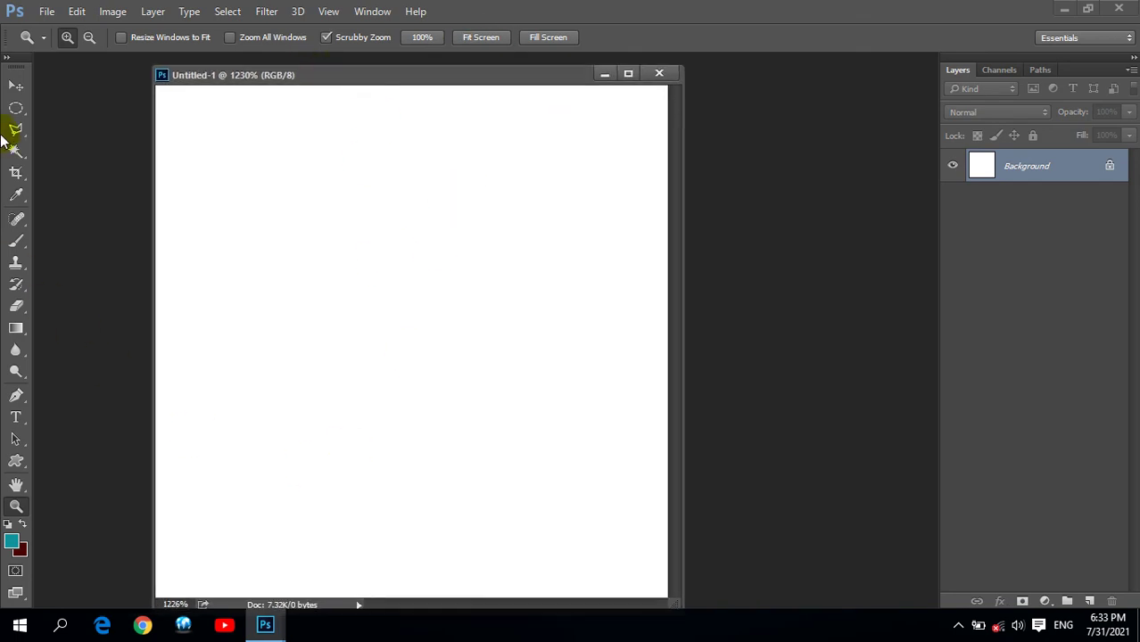
click(16, 419)
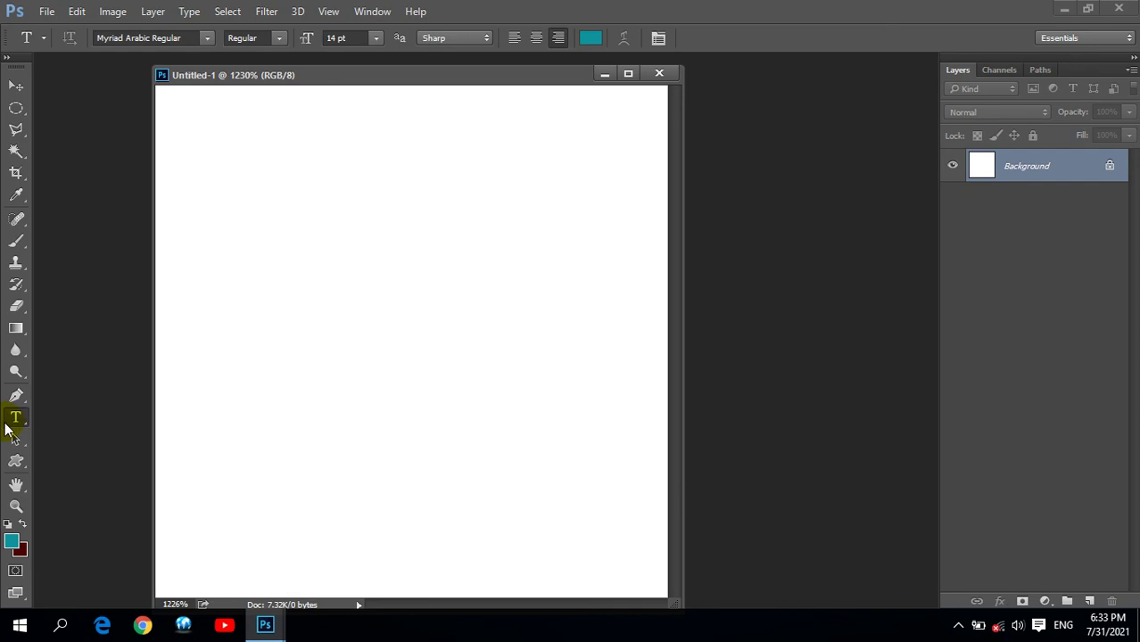
click(221, 337)
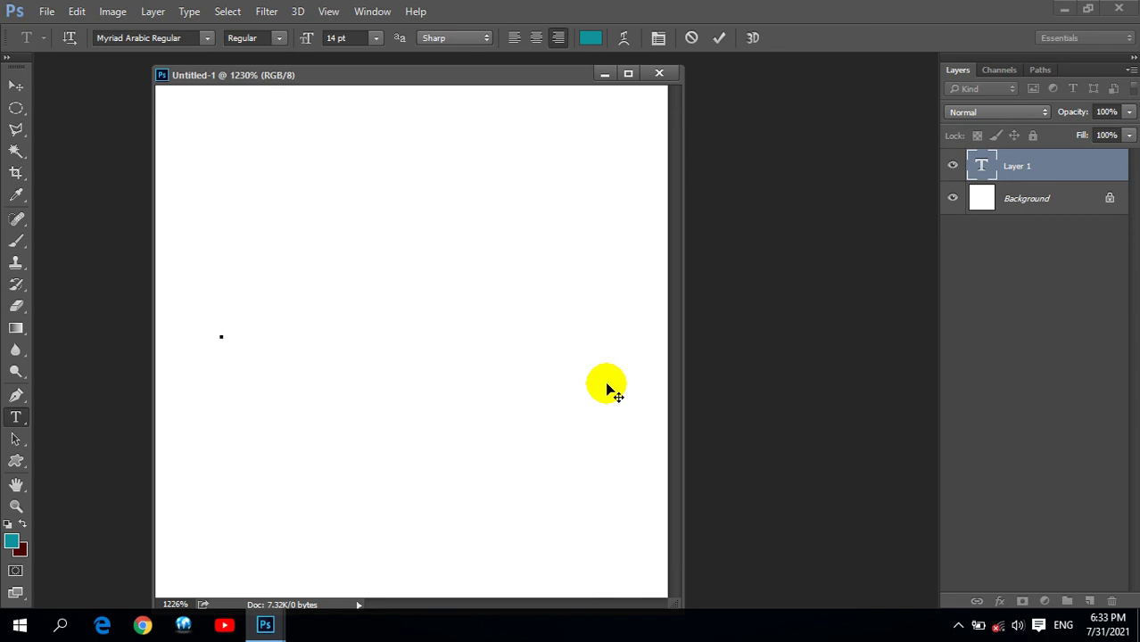
text(PIHE)
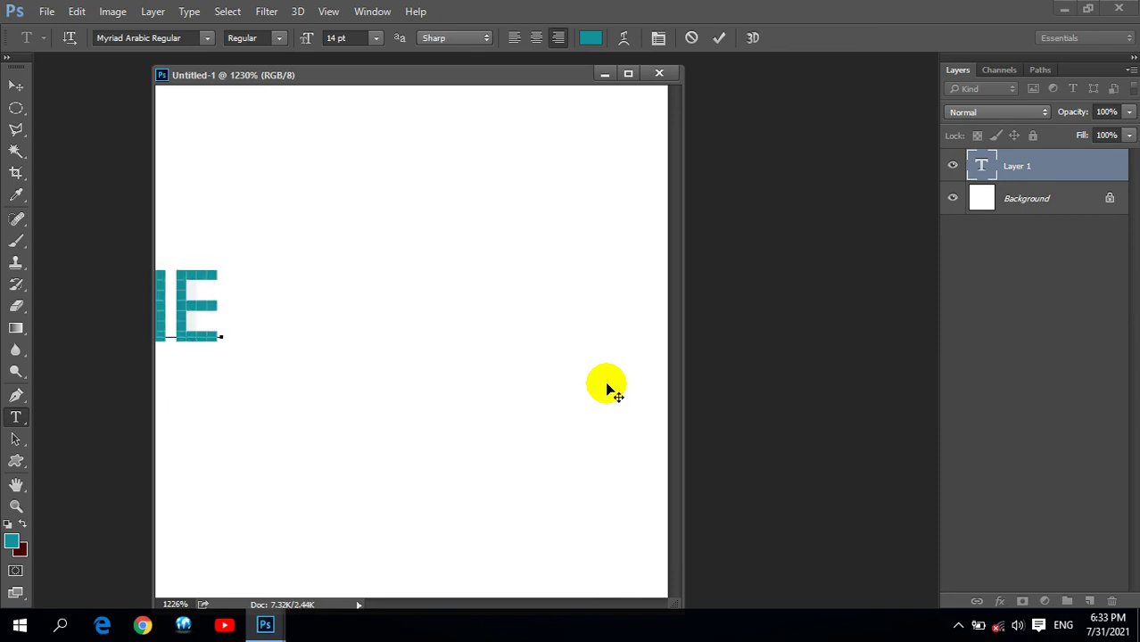
Step: Select the word PIHE and make it grey 9a9a9a at 15 pt
drag(415, 268, 451, 203)
drag(498, 315, 234, 296)
click(506, 330)
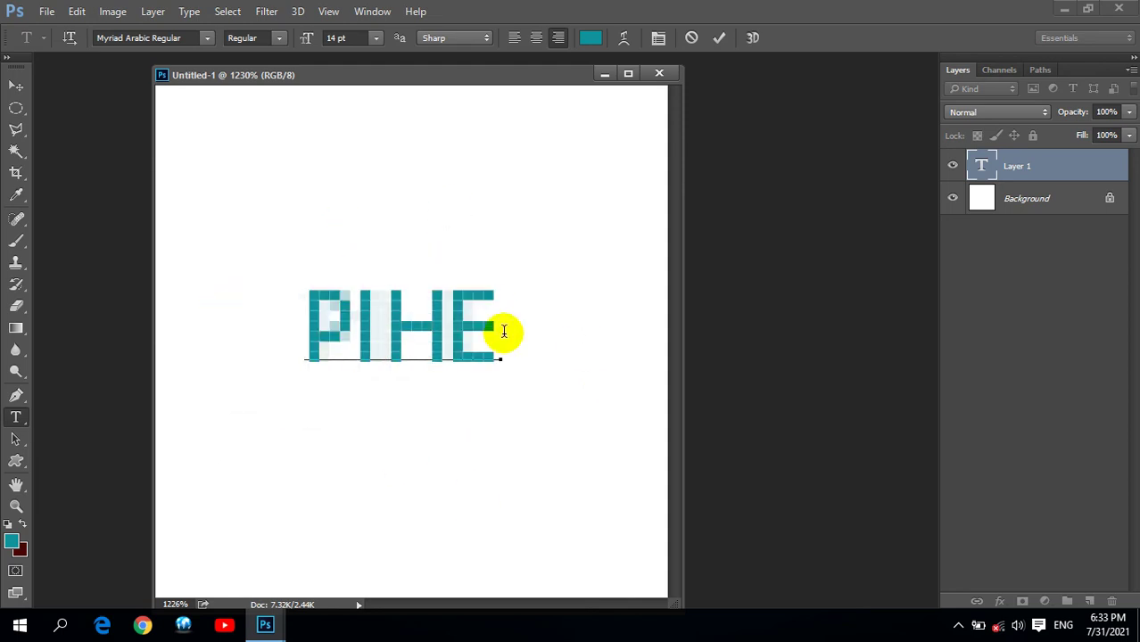
drag(520, 318, 321, 299)
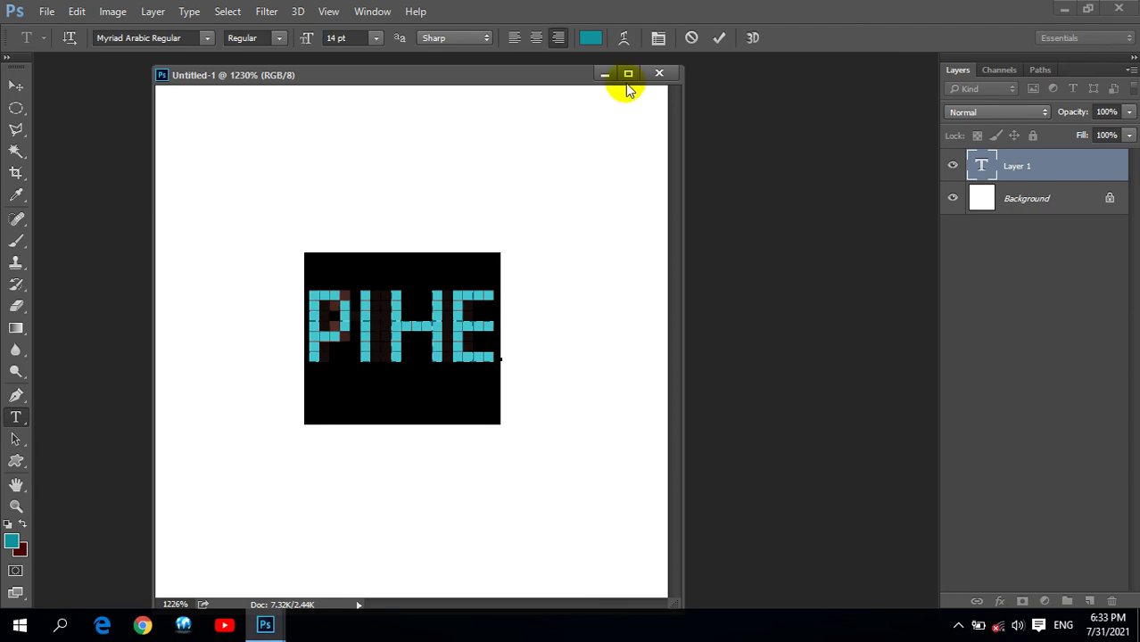
click(590, 37)
mouse_move(696, 304)
mouse_down()
mouse_move(776, 369)
mouse_move(524, 272)
mouse_move(531, 343)
mouse_up()
drag(542, 299, 524, 203)
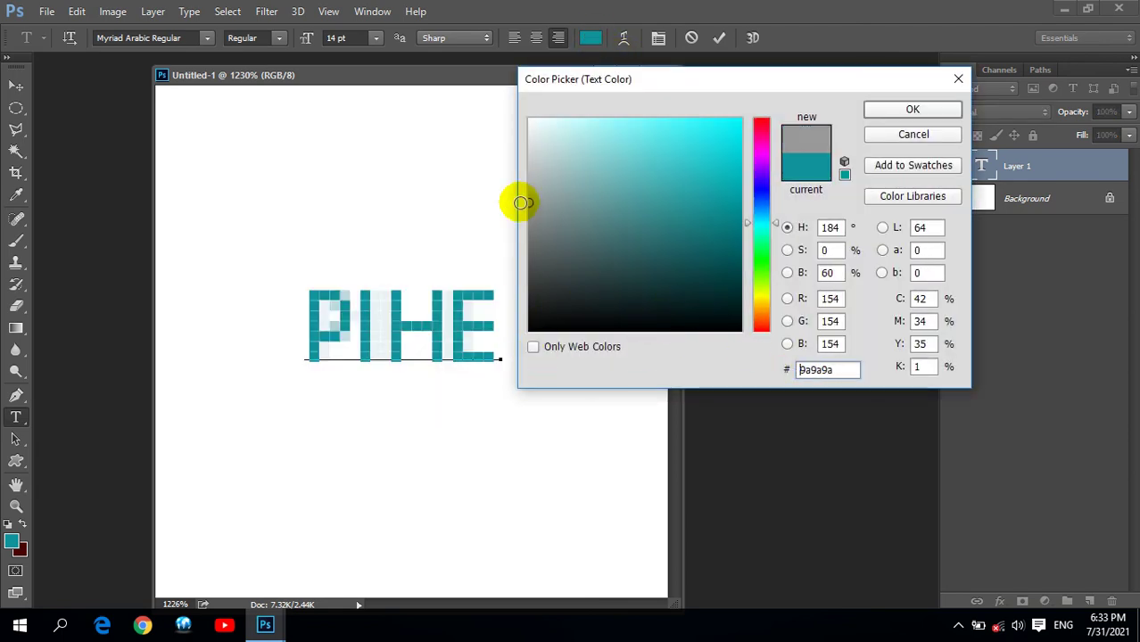
click(899, 111)
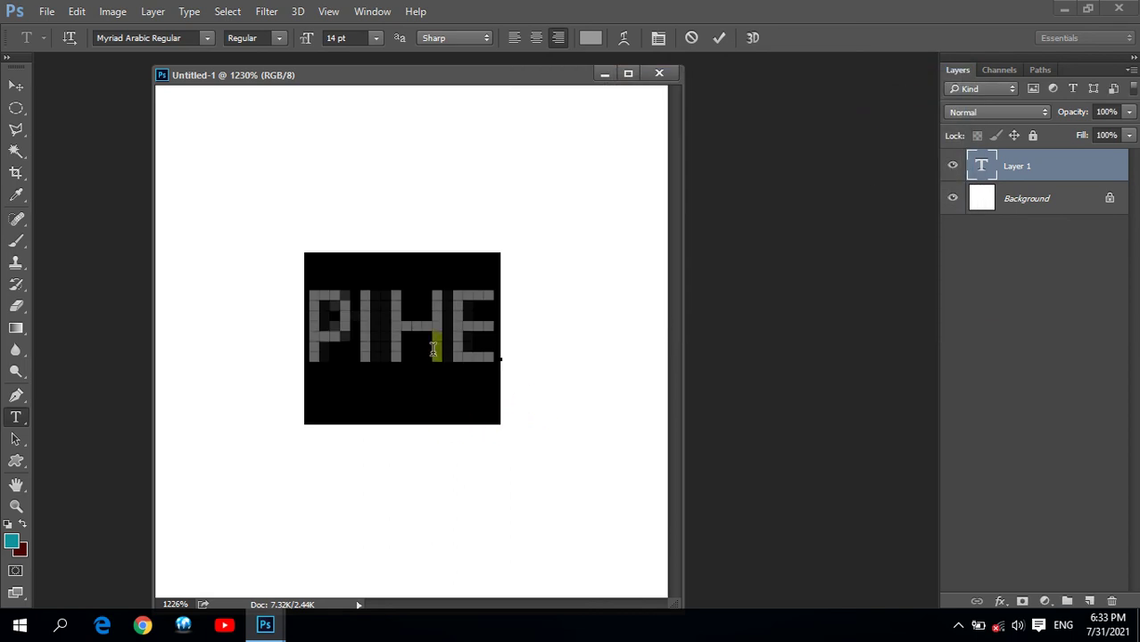
click(344, 39)
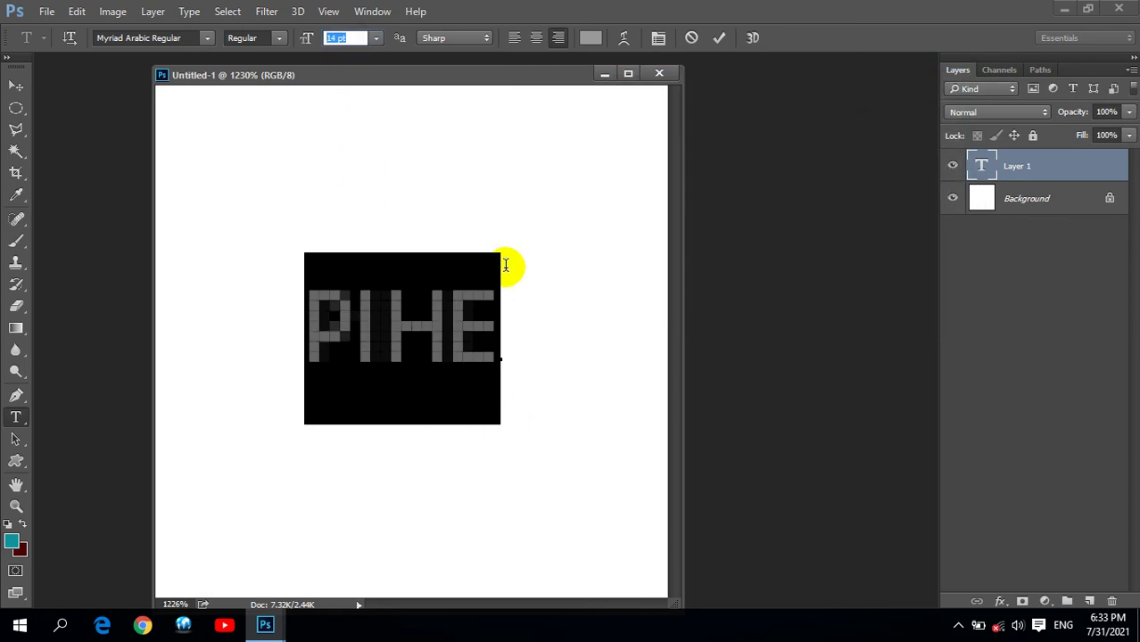
key(Up)
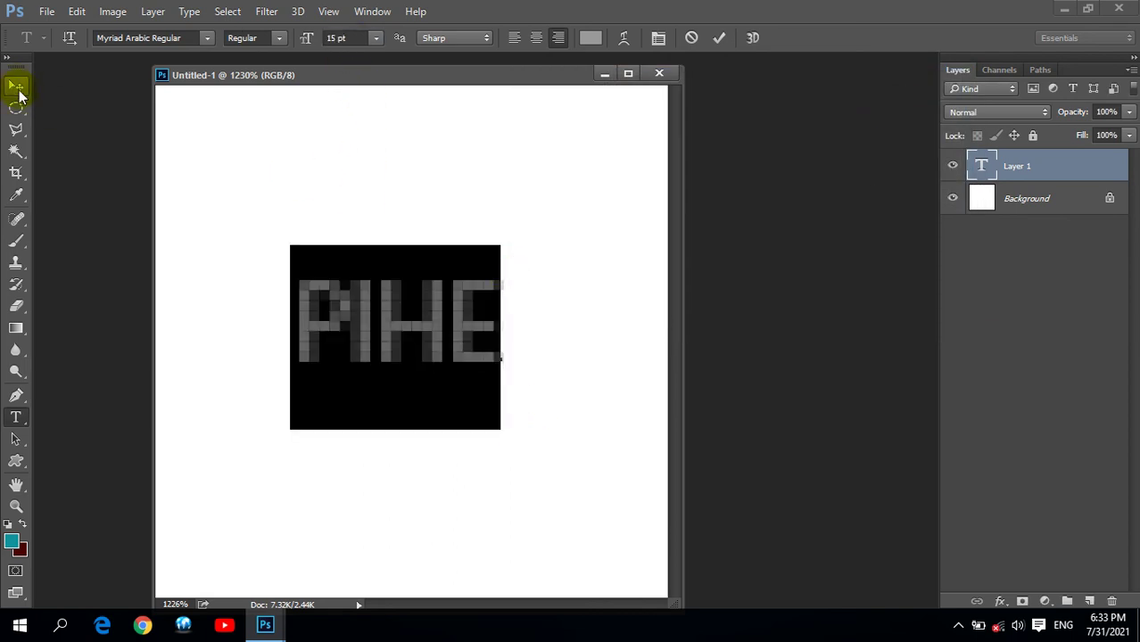
Step: Rotate the PIHE text to about -47.6° and set its layer opacity to 20%
click(17, 88)
drag(433, 307, 434, 329)
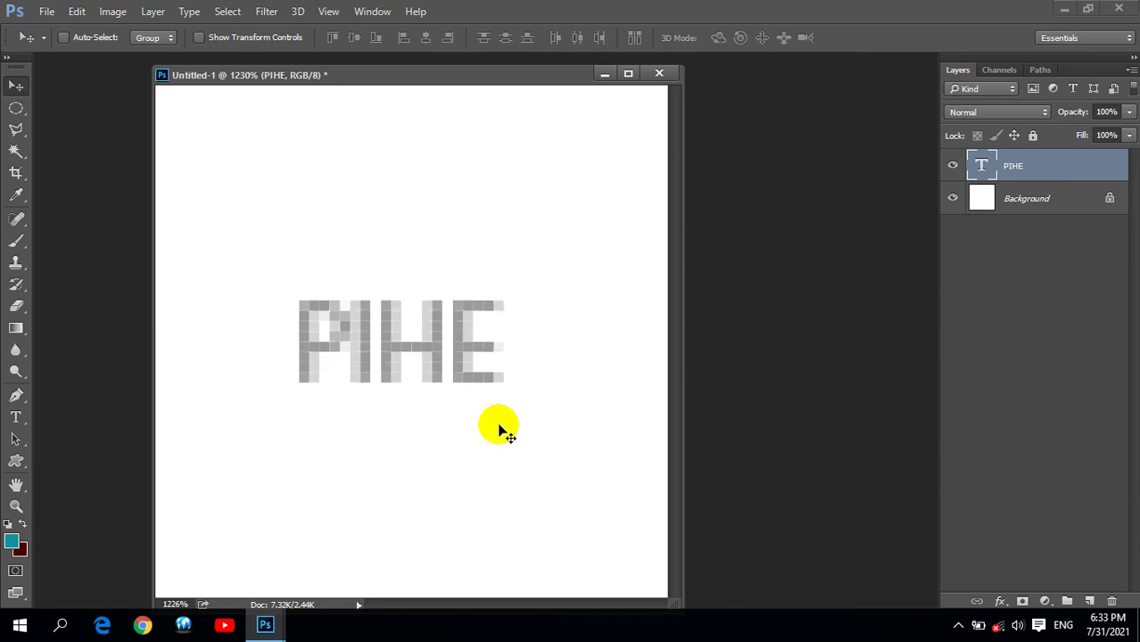
key(ctrl+t)
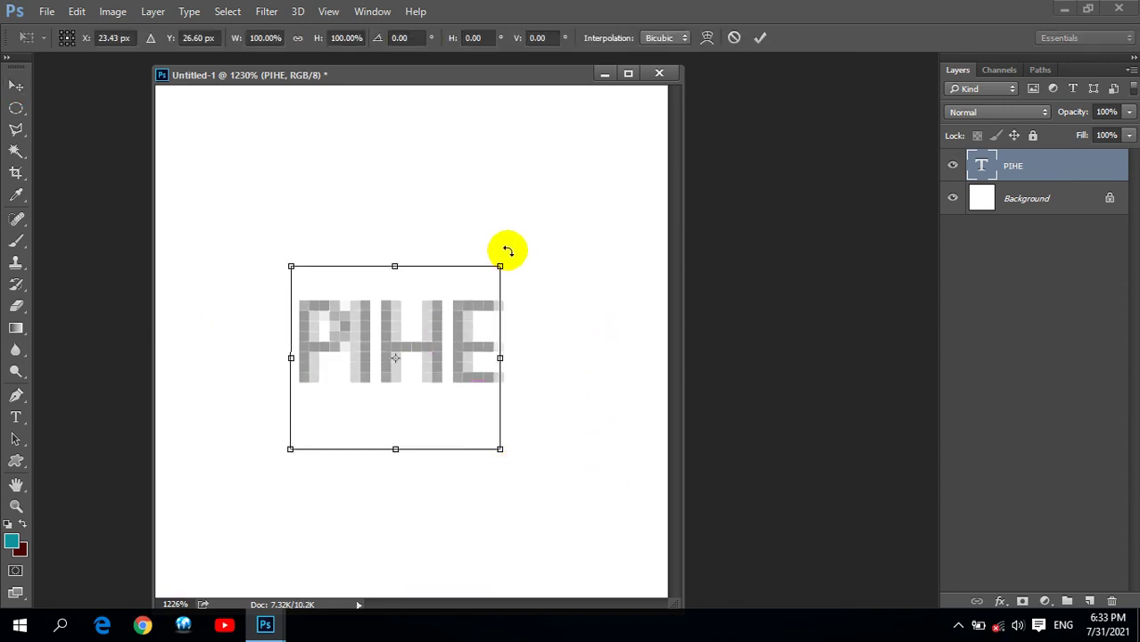
drag(507, 250, 390, 186)
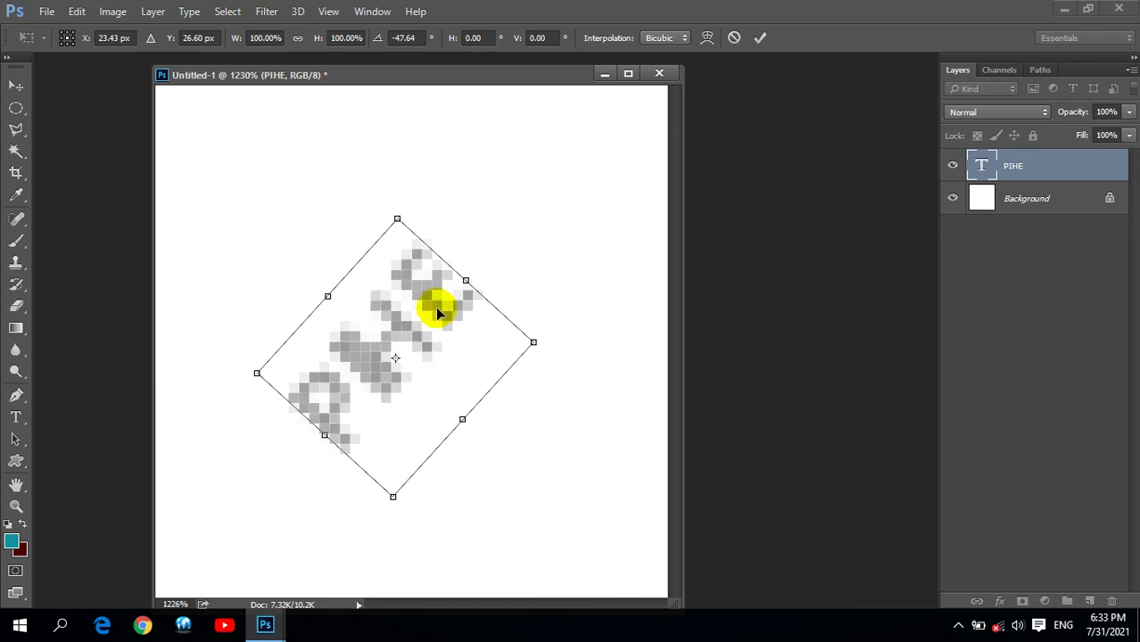
drag(434, 300, 448, 305)
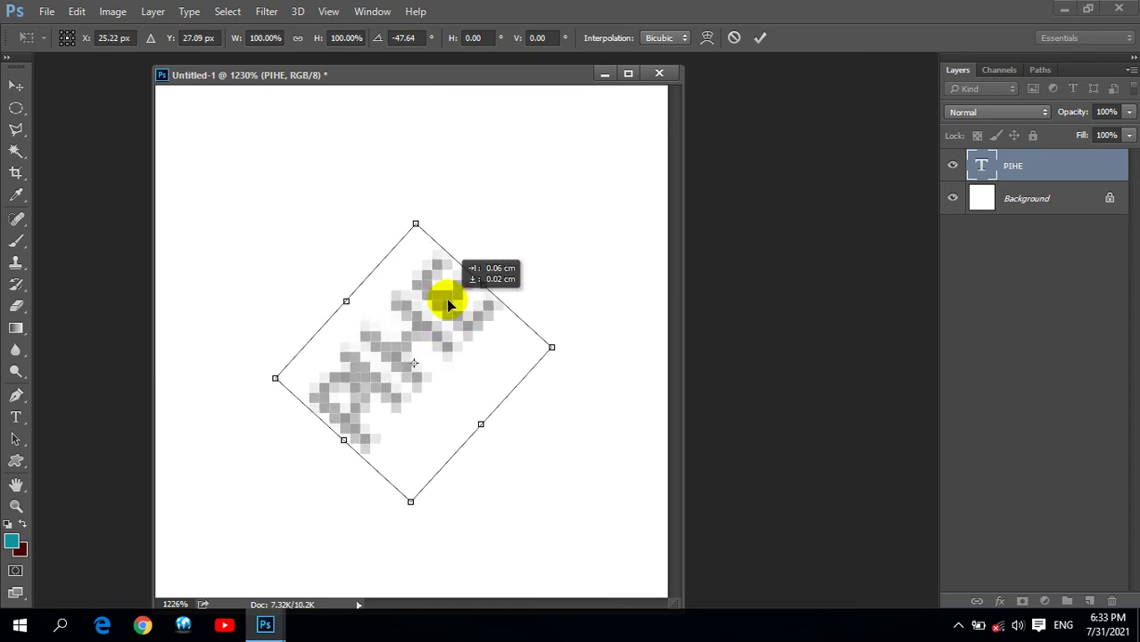
key(Return)
drag(423, 333, 415, 323)
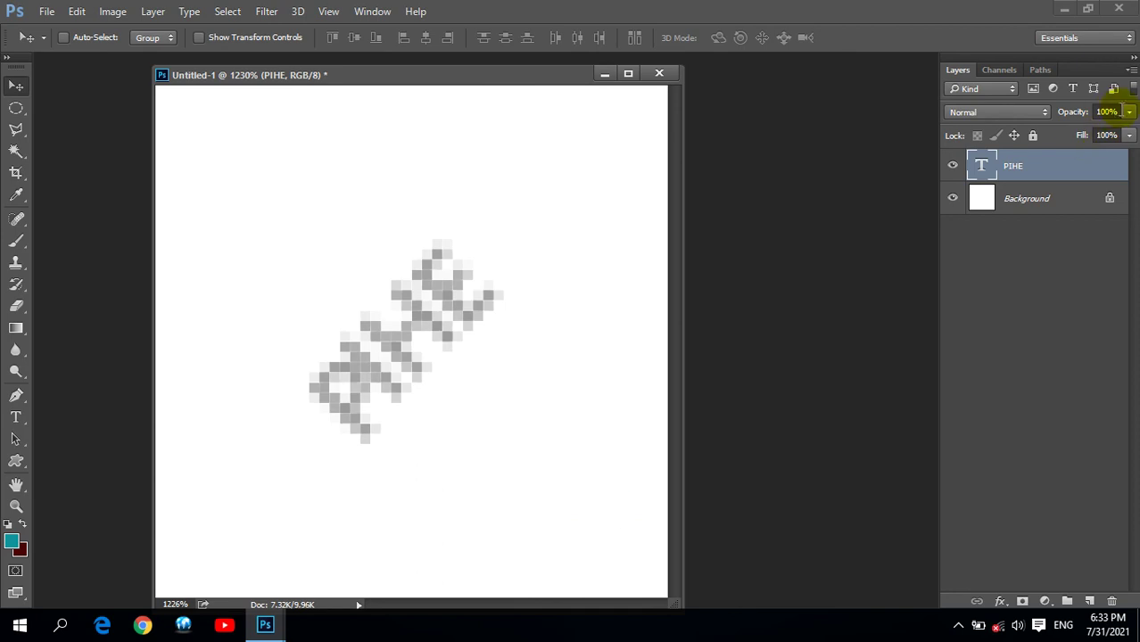
text(20)
key(Return)
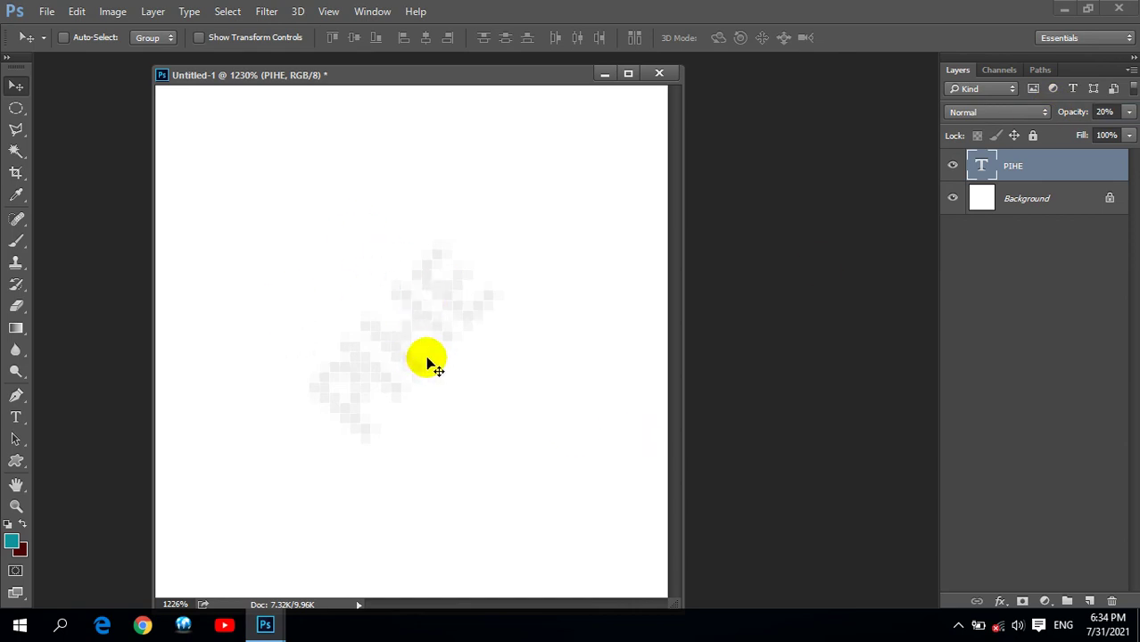
Step: Crop the canvas tightly around the faded PIHE text
click(16, 173)
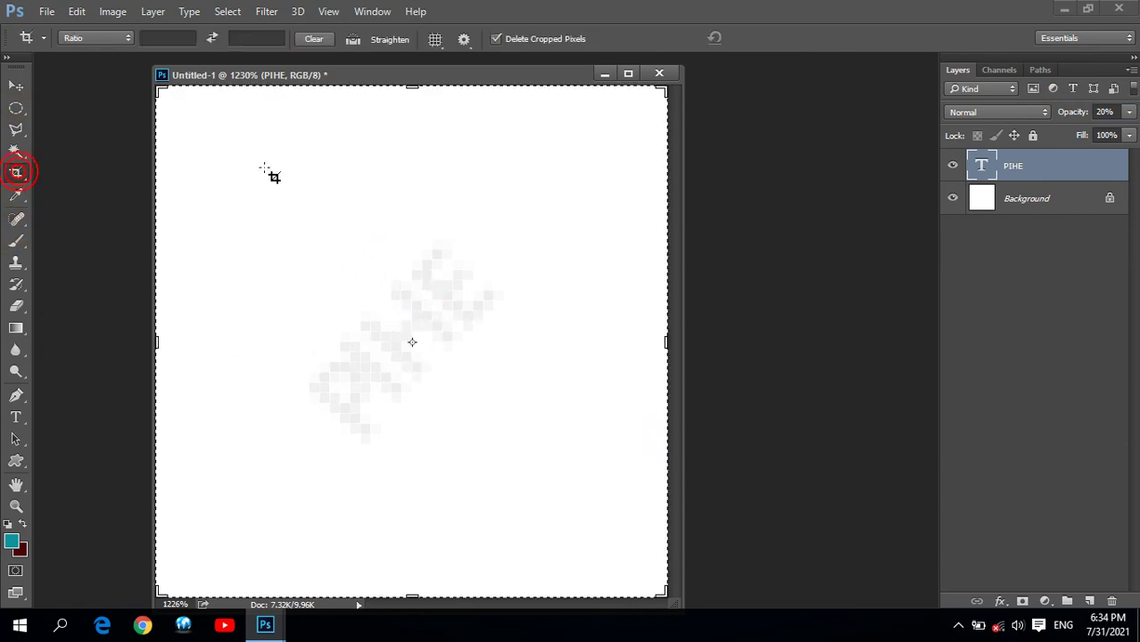
drag(178, 127, 585, 515)
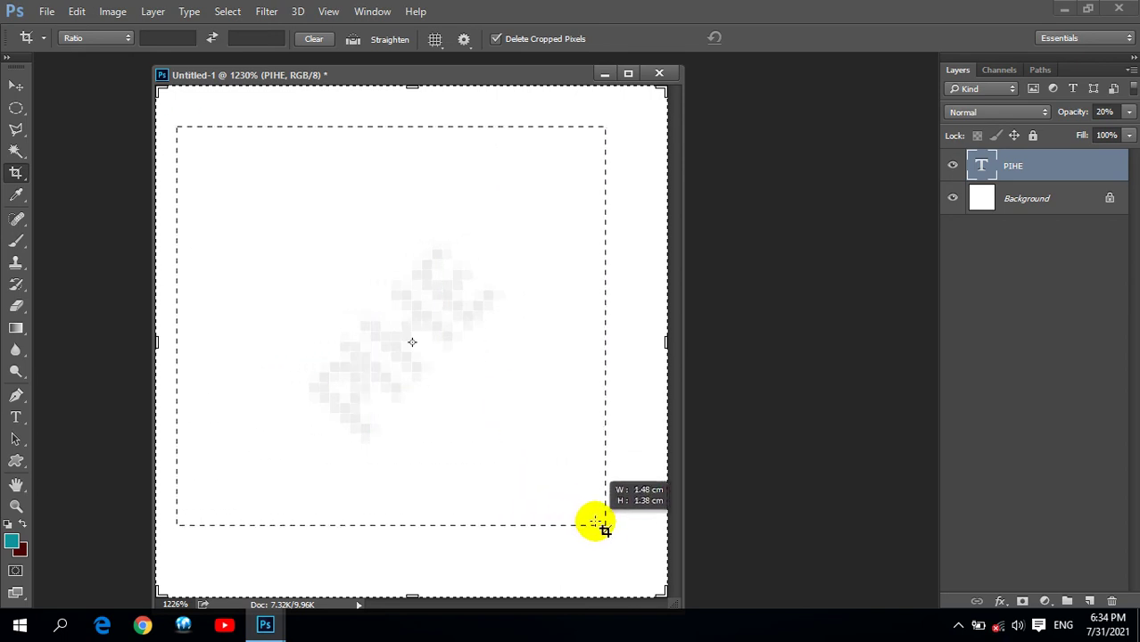
drag(585, 515, 589, 519)
double_click(407, 402)
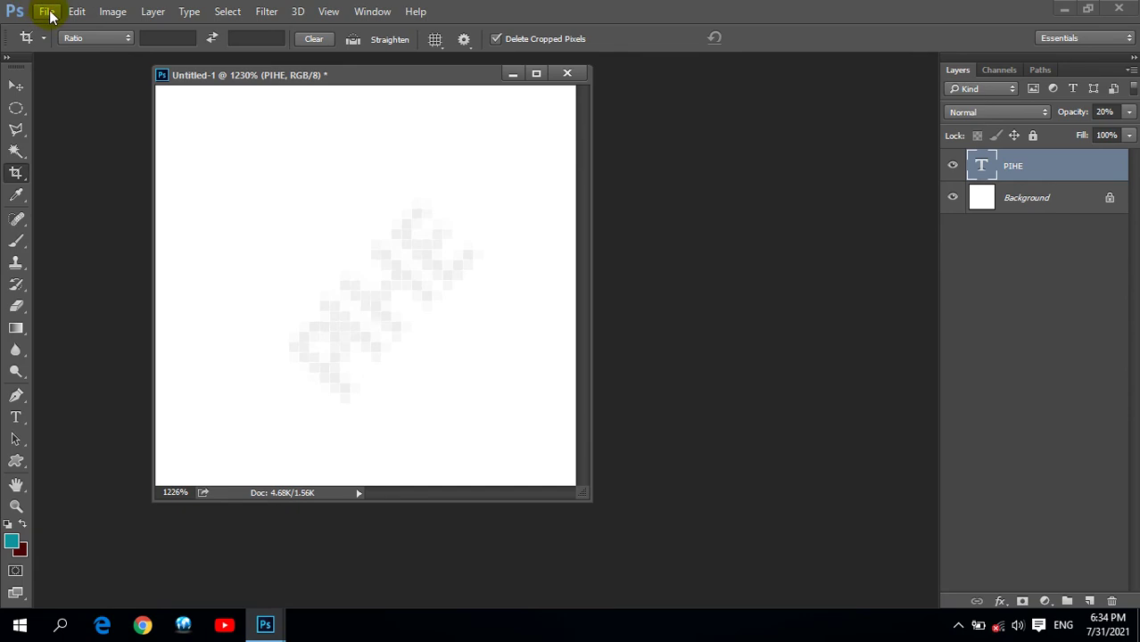
Step: Define the mark as brush preset 'Parmakhtag' and close the document without saving
click(79, 14)
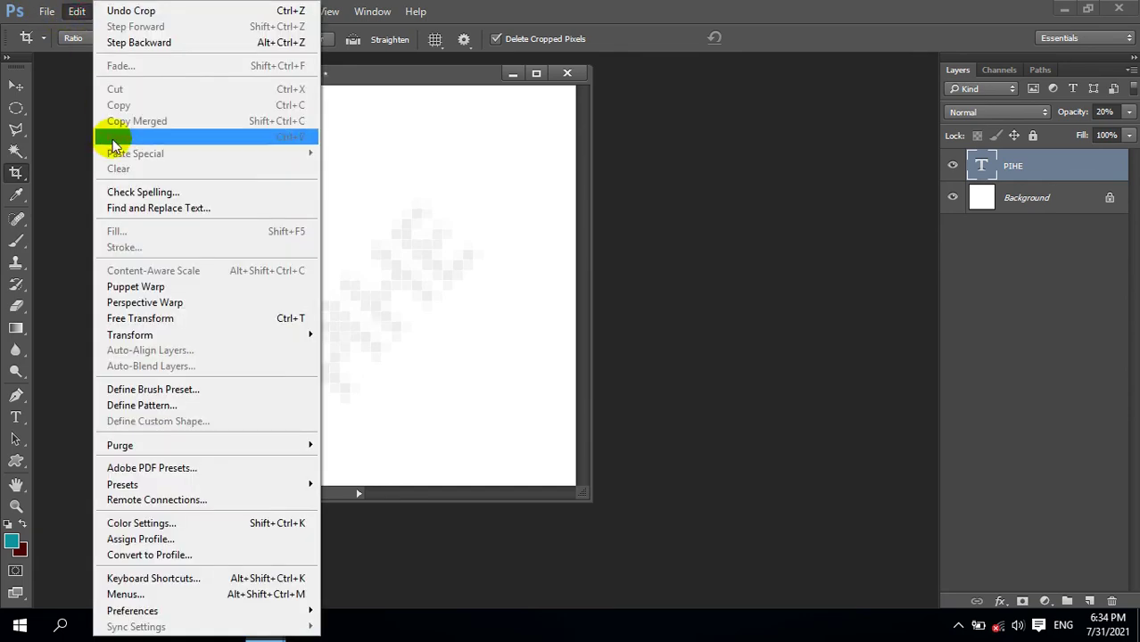
click(203, 392)
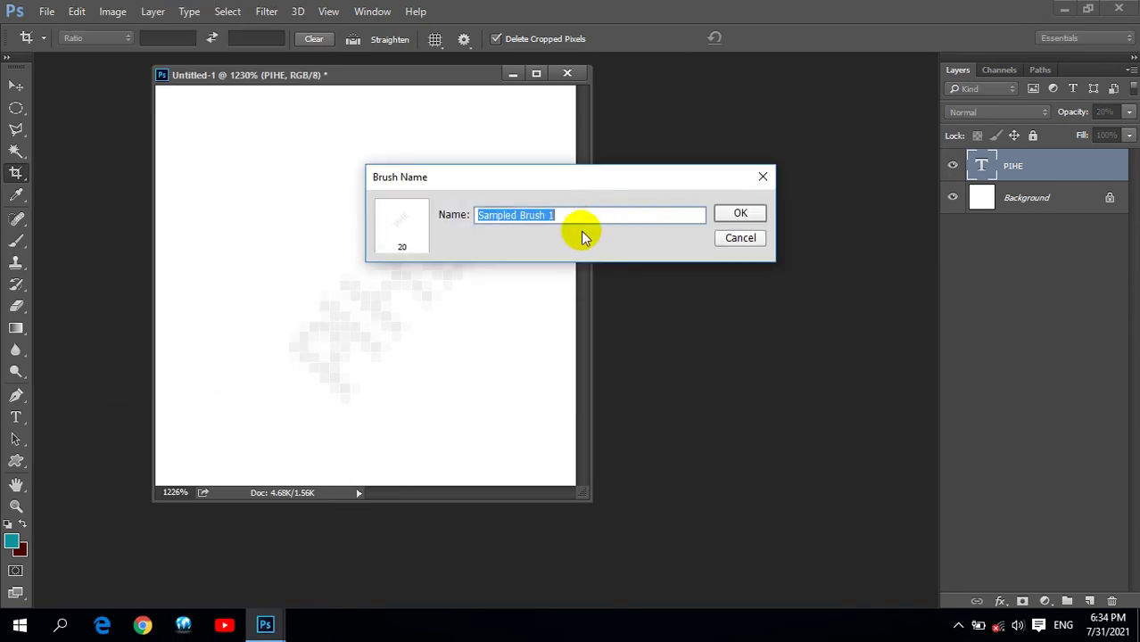
key(BackSpace)
text(Parmakhtag)
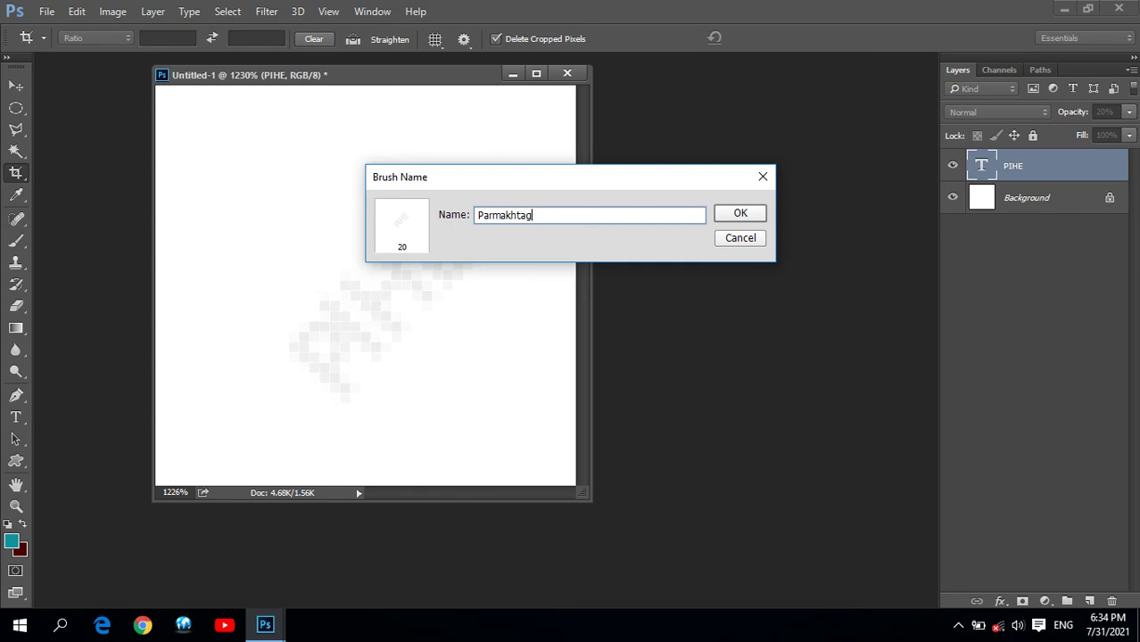
key(Return)
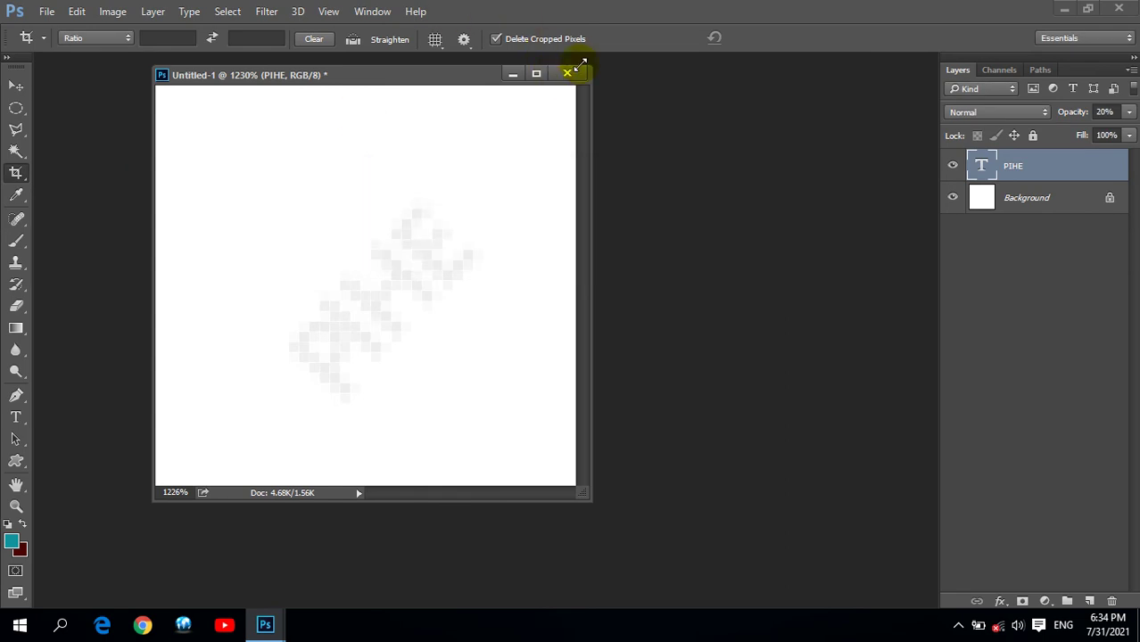
click(568, 73)
click(562, 246)
Step: Create a new blank International Paper A4 document, 210×297 mm at 300 ppi
click(45, 12)
click(54, 31)
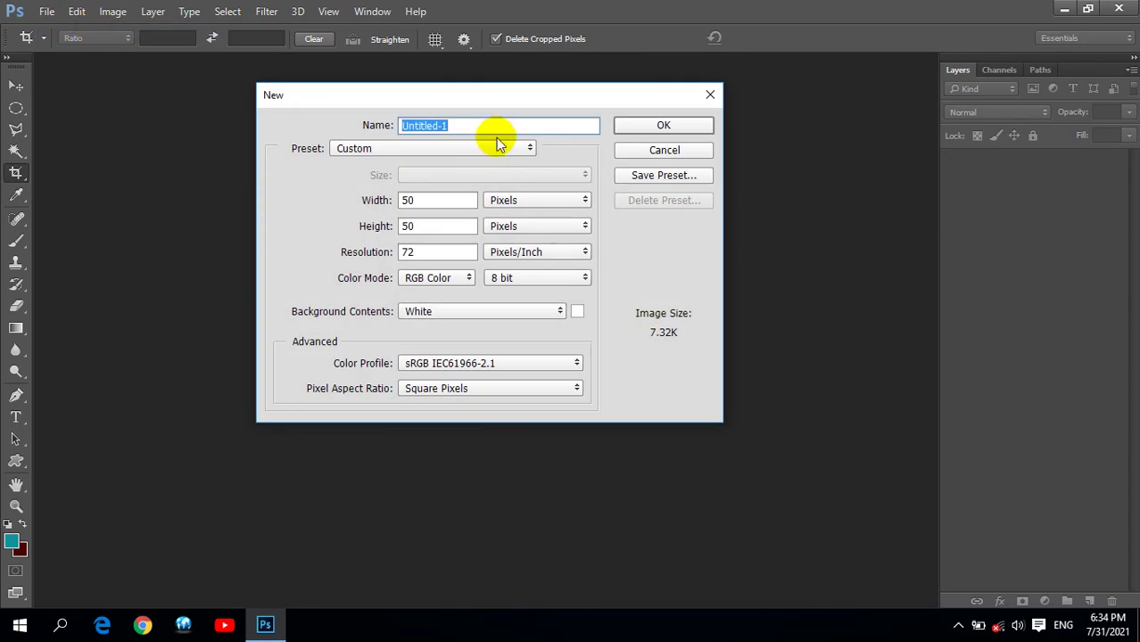
click(500, 146)
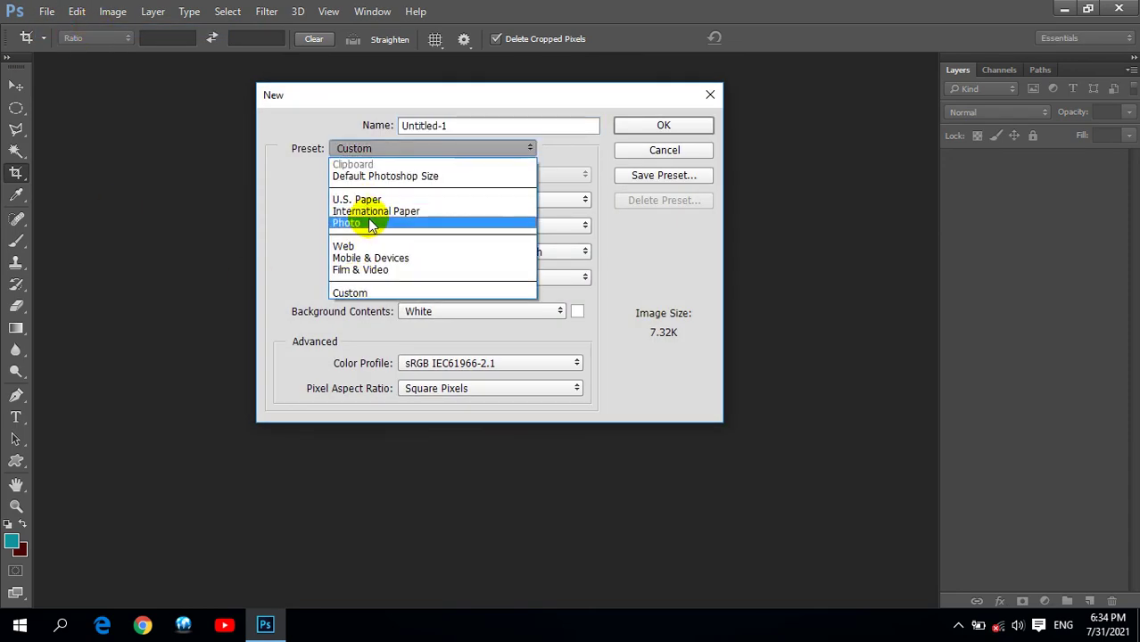
click(373, 211)
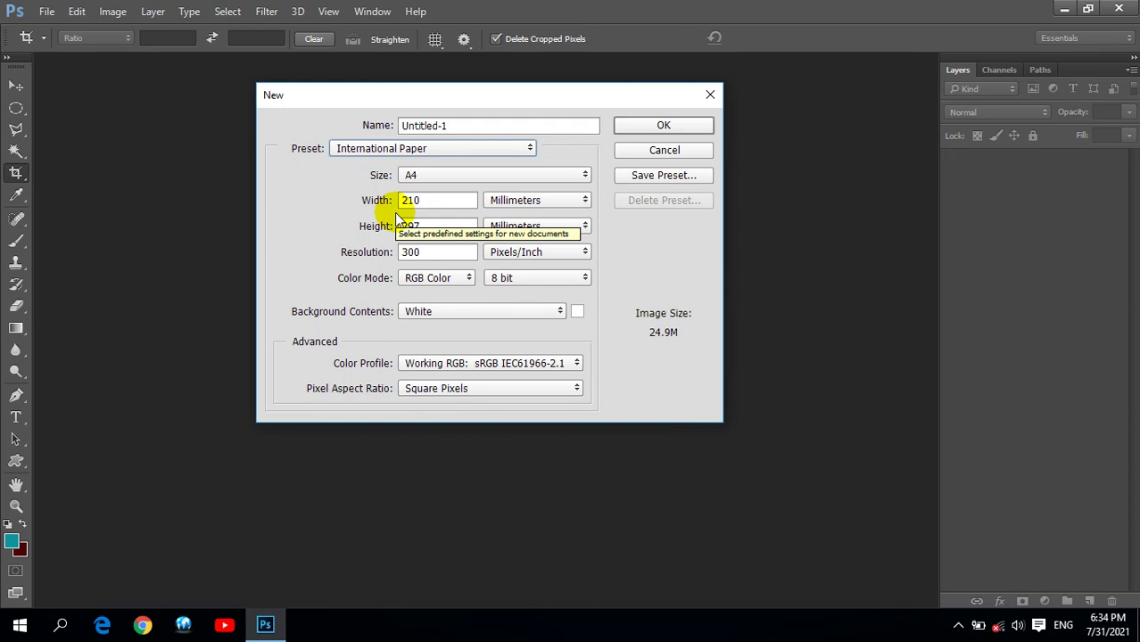
drag(492, 96, 447, 96)
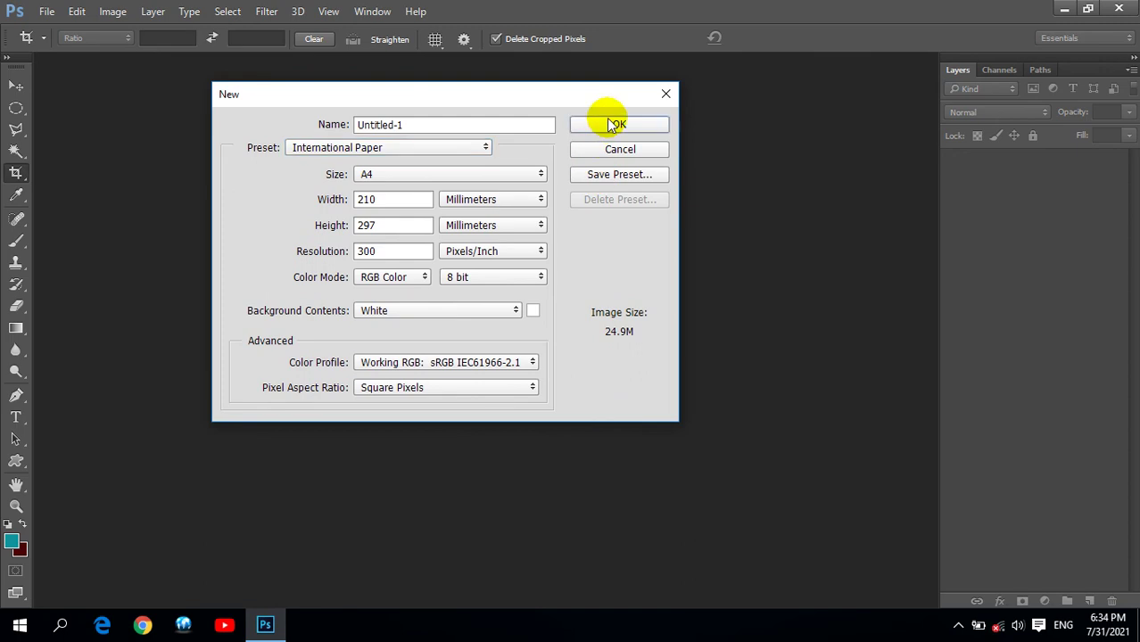
click(619, 124)
click(16, 86)
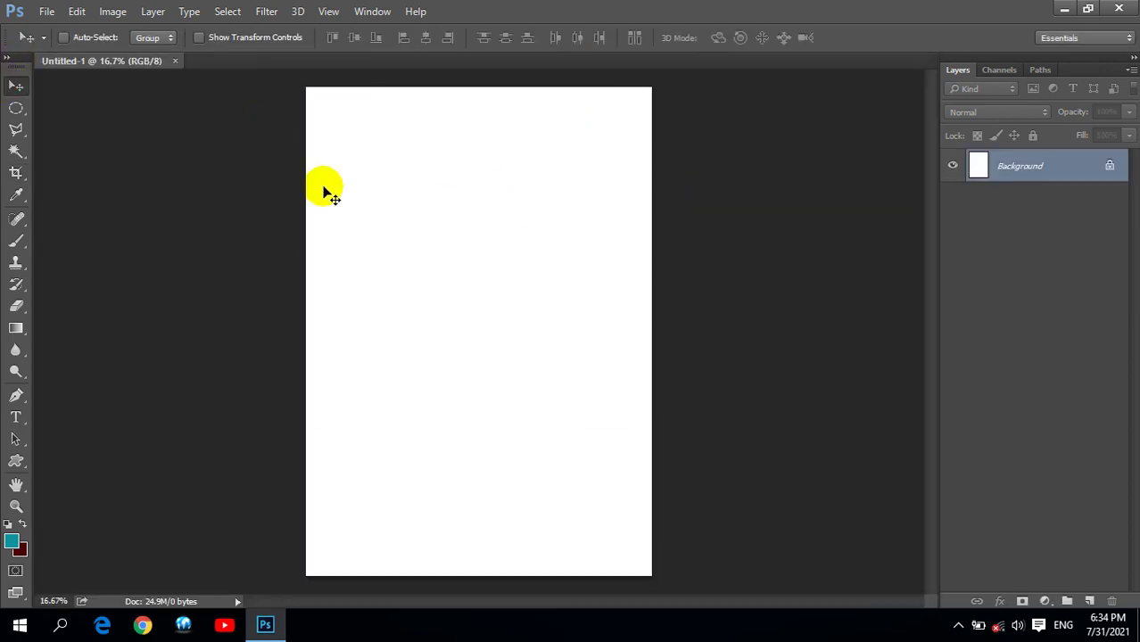
Step: Review the Edit > Fill content options, cancel without filling, and pick the Brush tool
click(75, 11)
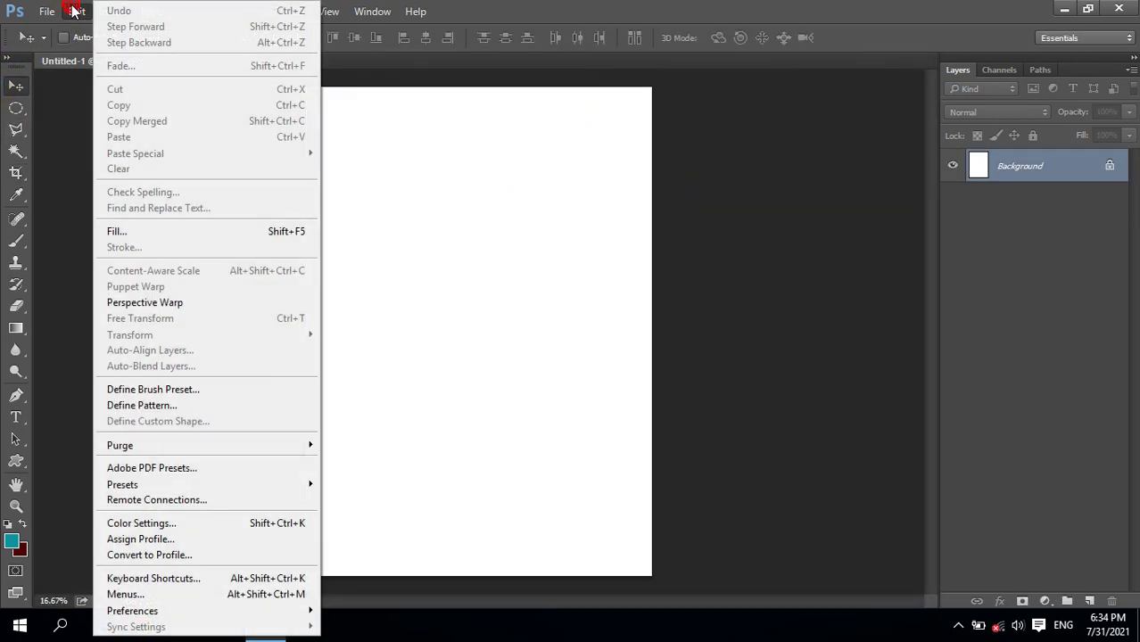
click(136, 232)
mouse_move(540, 129)
mouse_down()
mouse_move(687, 127)
mouse_move(667, 107)
mouse_up()
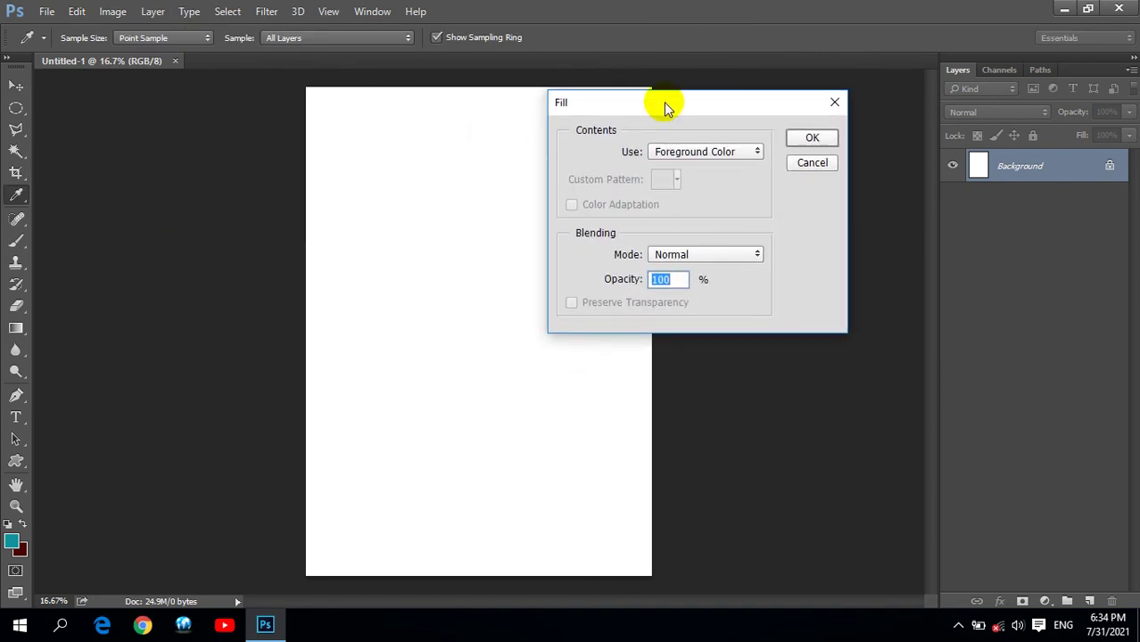
click(743, 152)
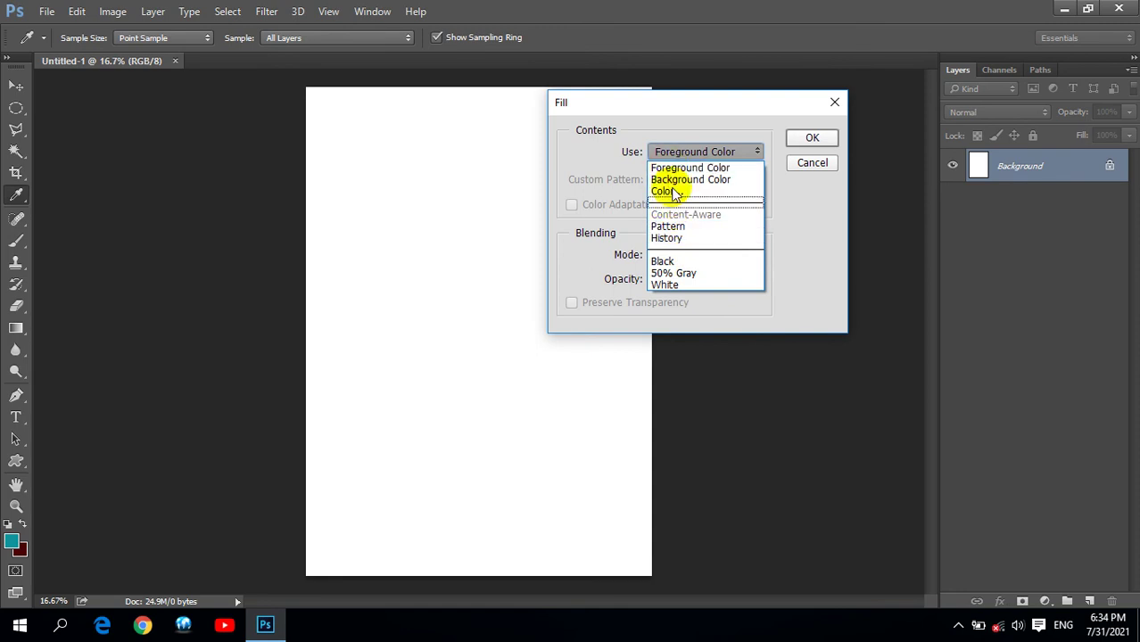
click(813, 161)
key(v)
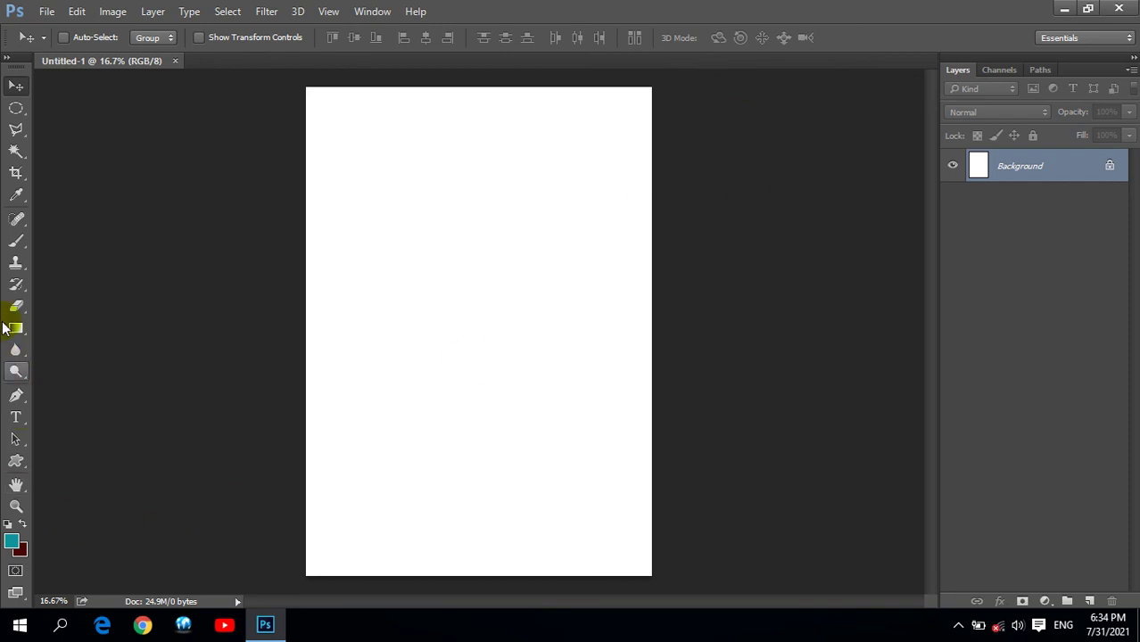
drag(16, 240, 83, 237)
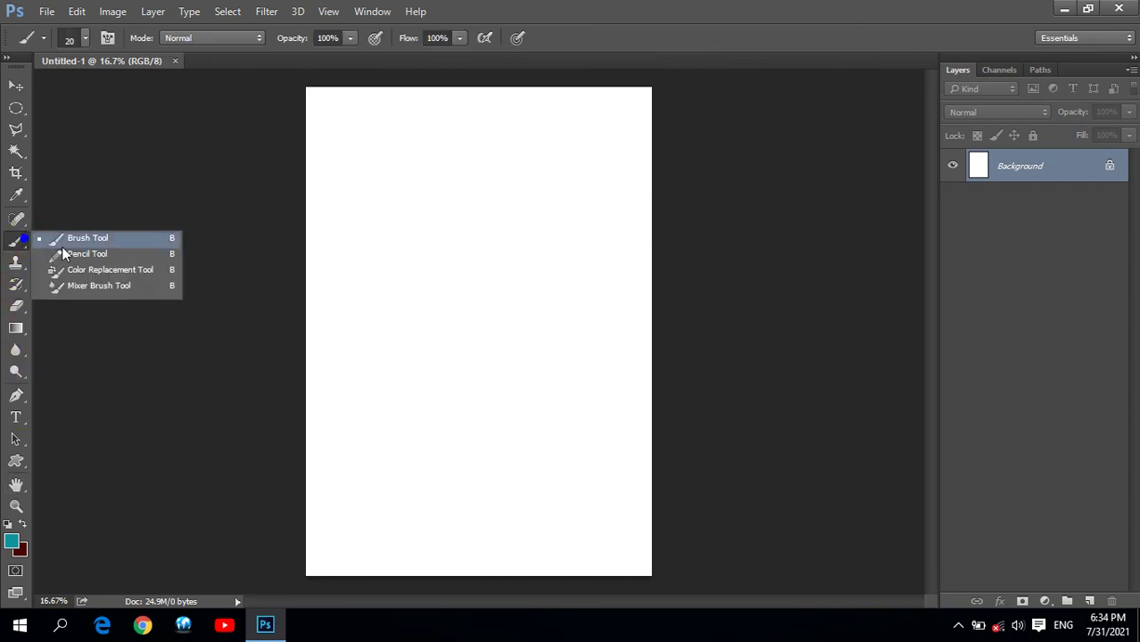
click(84, 39)
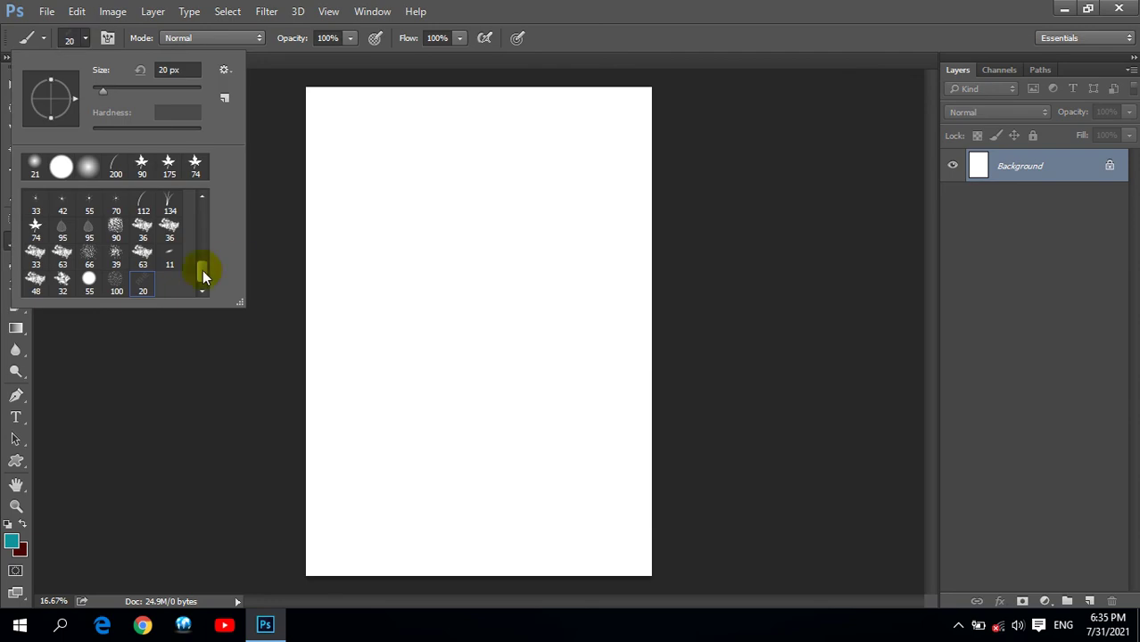
Step: Keep the custom brush, enlarge it and paint a teal test stroke
click(141, 285)
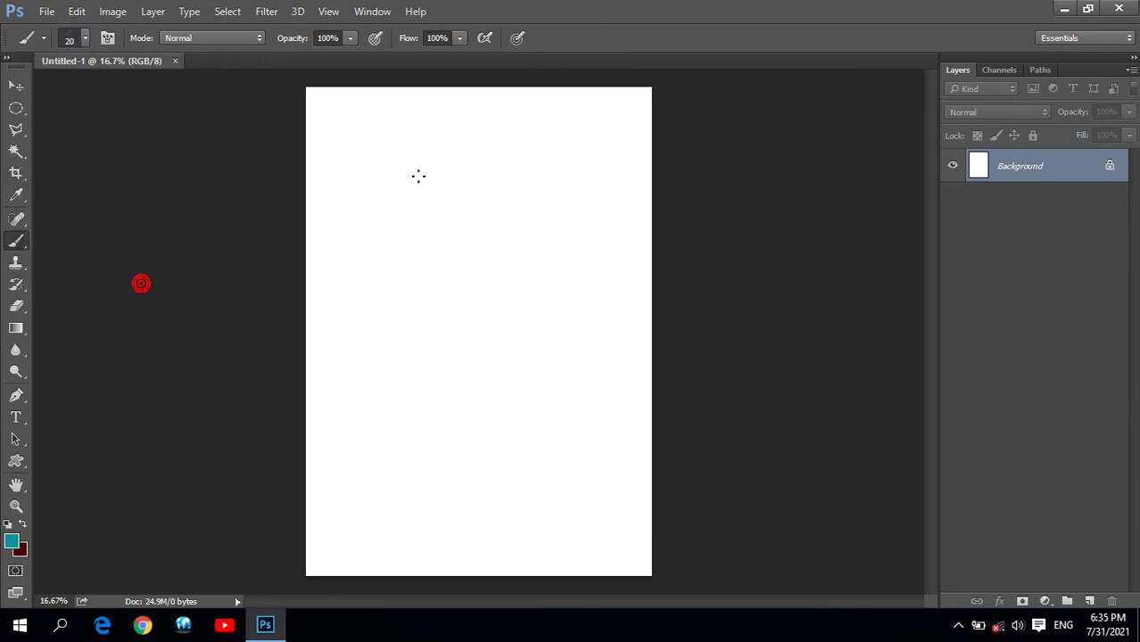
key(bracketright)
key(bracketright)
key(bracketright)
mouse_move(396, 187)
mouse_down()
mouse_move(367, 260)
mouse_move(482, 237)
mouse_up()
key(bracketright)
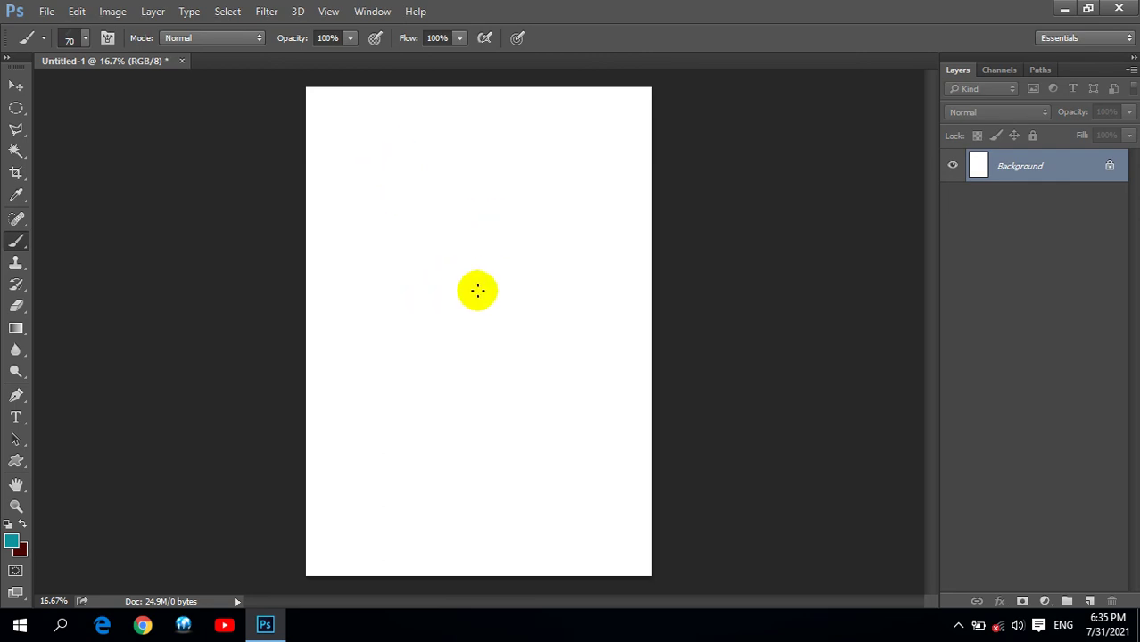
key(bracketright)
key(bracketright)
key(bracketright)
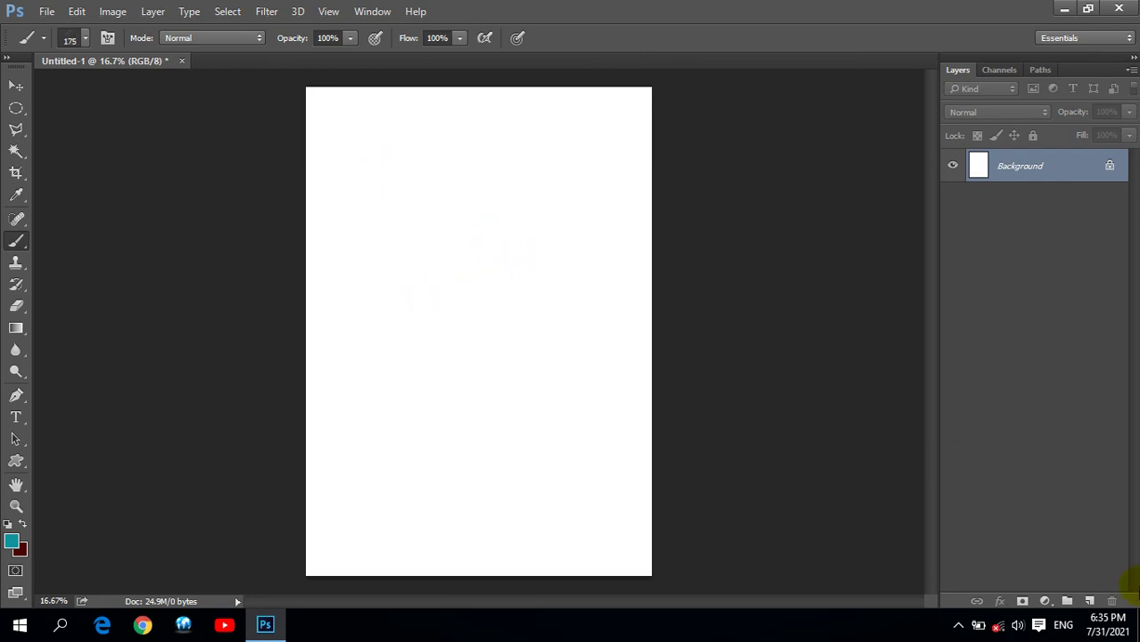
Step: Add Layer 1, undo the oversized test marks, and reduce the brush to size 125
click(1090, 603)
key(bracketright)
key(bracketright)
key(bracketright)
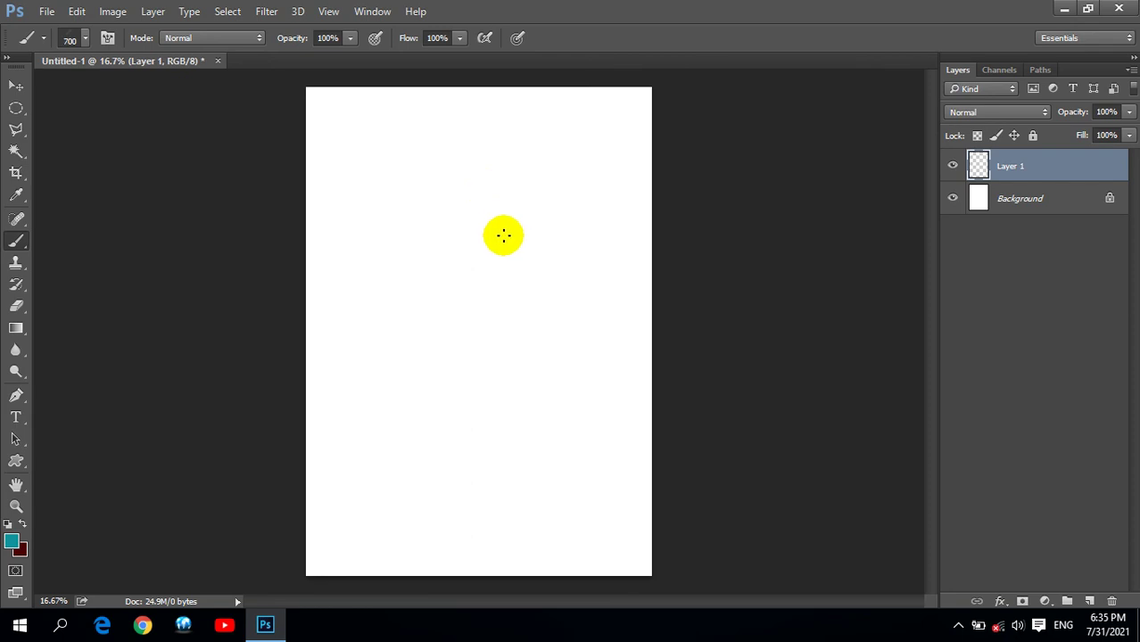
key(bracketright)
key(bracketright)
key(bracketright)
mouse_move(415, 204)
mouse_down()
mouse_move(450, 261)
mouse_move(497, 295)
mouse_up()
key(ctrl+z)
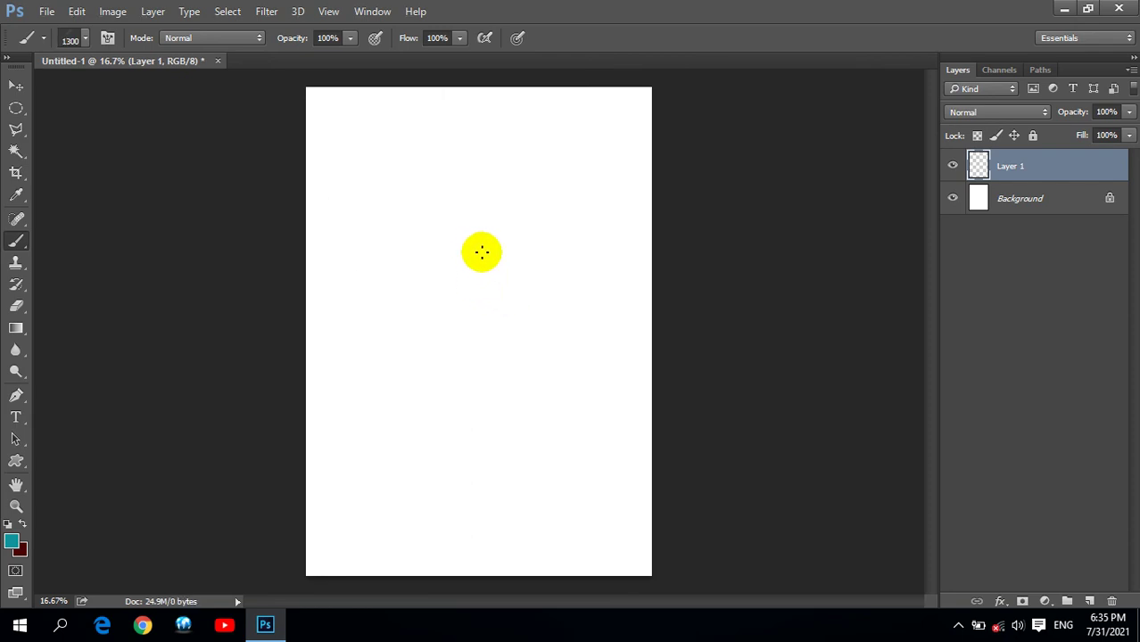
key(bracketleft)
key(bracketleft)
key(bracketleft)
click(460, 304)
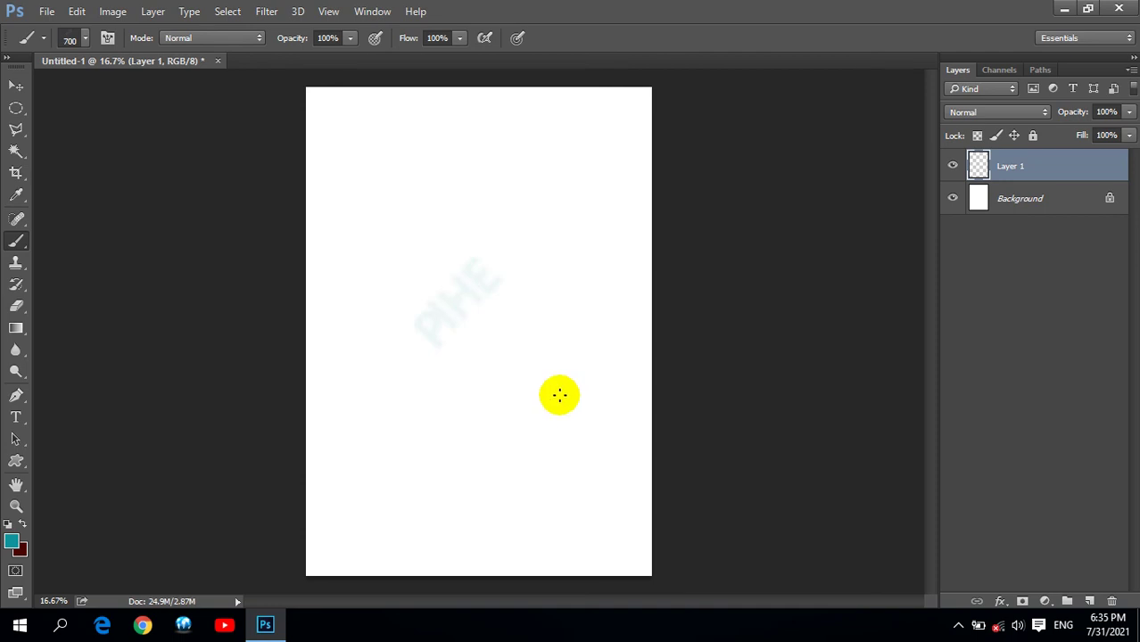
key(ctrl+z)
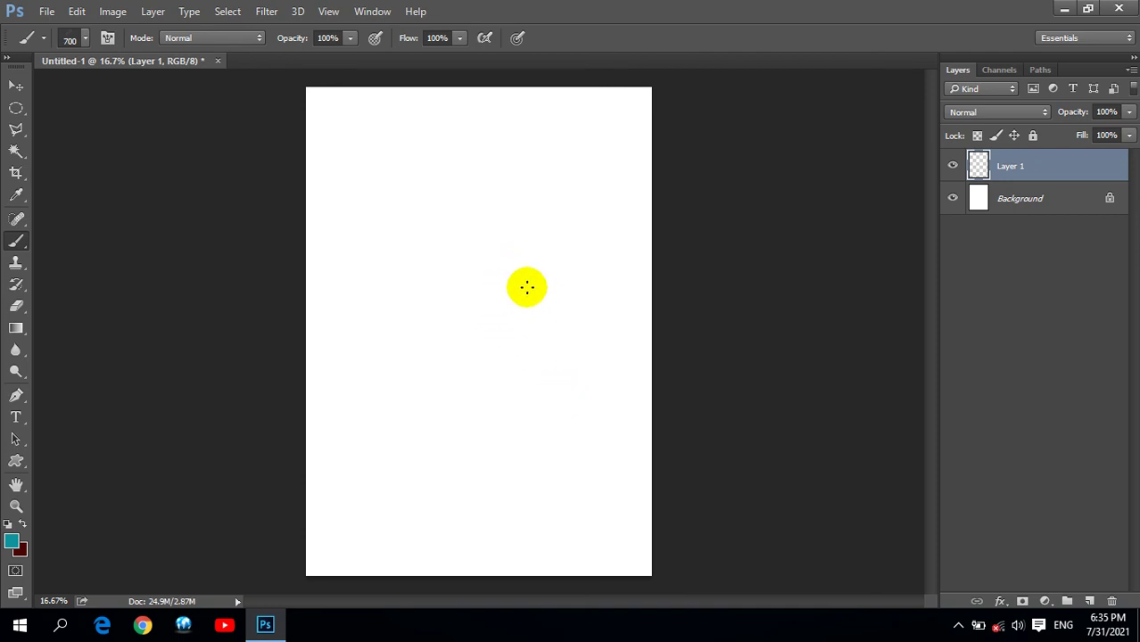
key(bracketleft)
key(bracketleft)
key(bracketleft)
Step: Stamp six faint PIHE marks across the upper half of the page
click(347, 143)
click(423, 148)
click(488, 169)
click(445, 206)
click(436, 240)
click(354, 276)
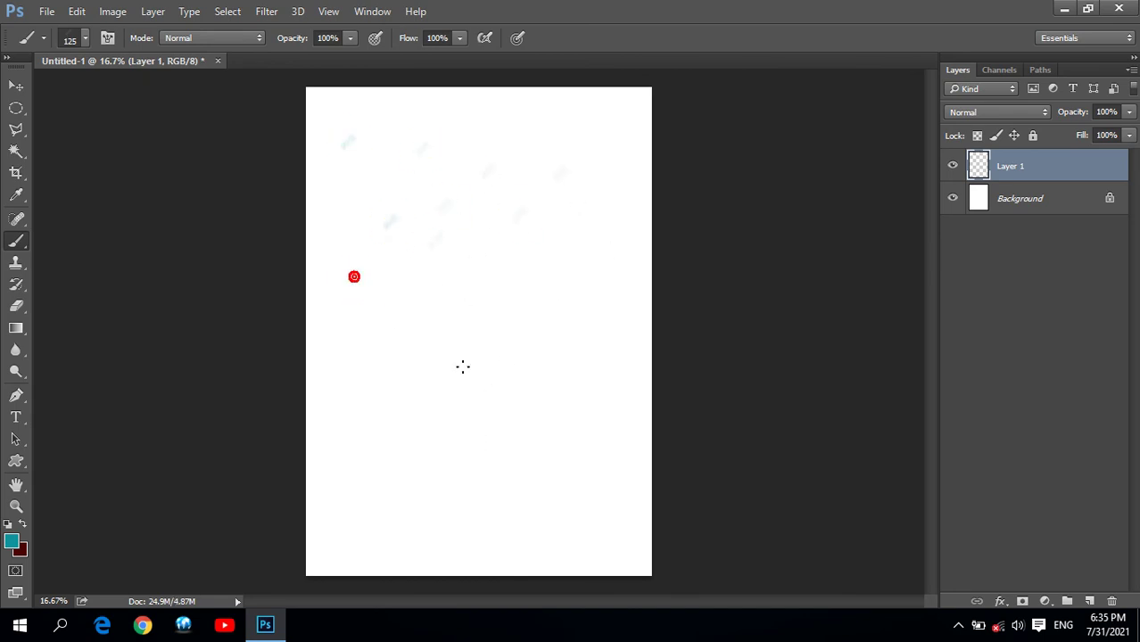
Step: Switch the paint colour to black and stamp a mark on the page
click(10, 541)
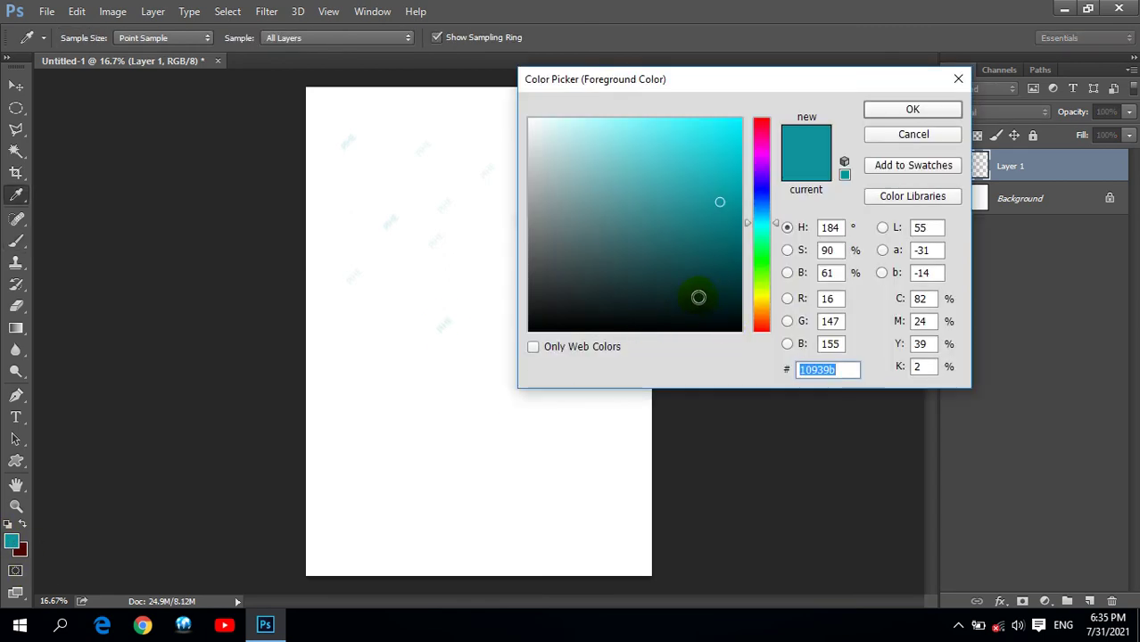
drag(698, 298, 740, 331)
click(913, 108)
click(552, 250)
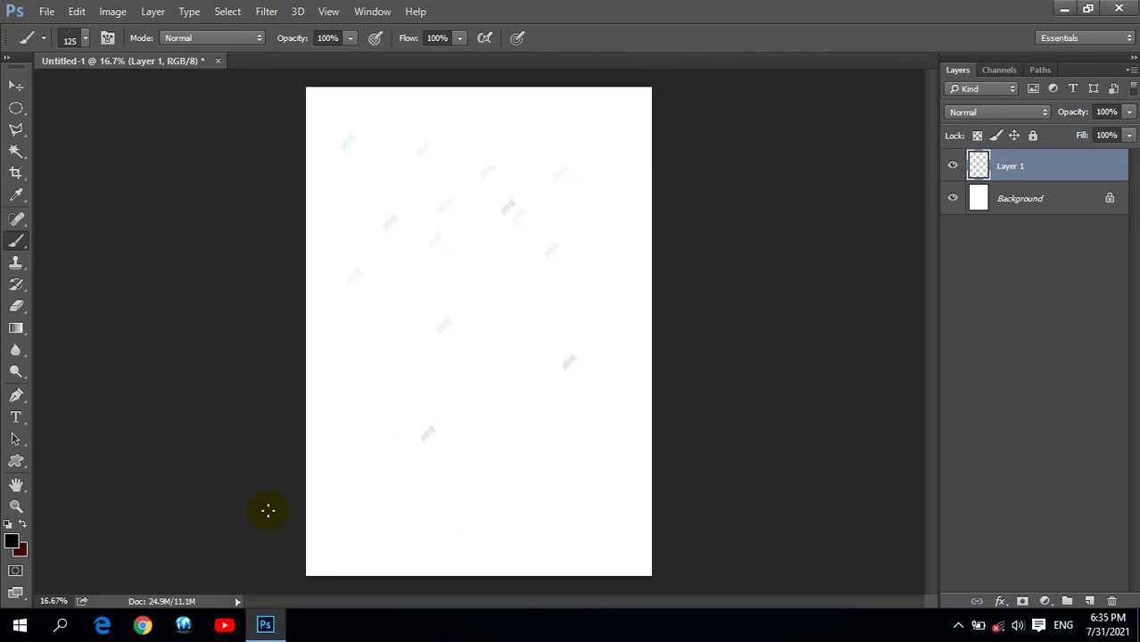
Step: Switch the paint colour to blue 3c24f5, stamp a blue mark, and close the document
click(12, 543)
click(761, 187)
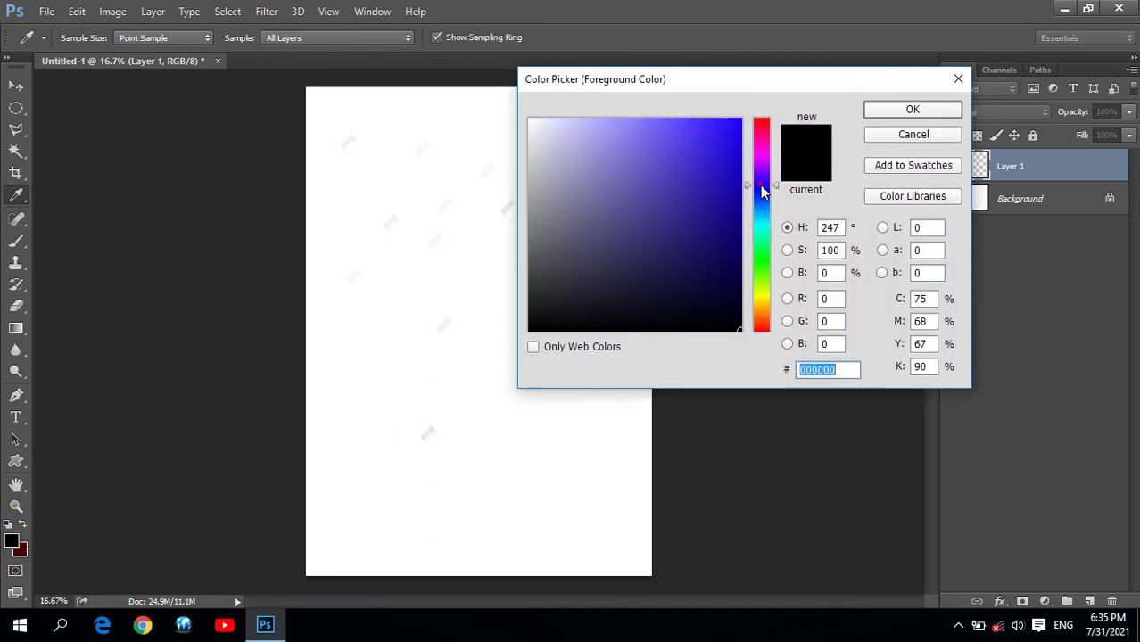
click(710, 127)
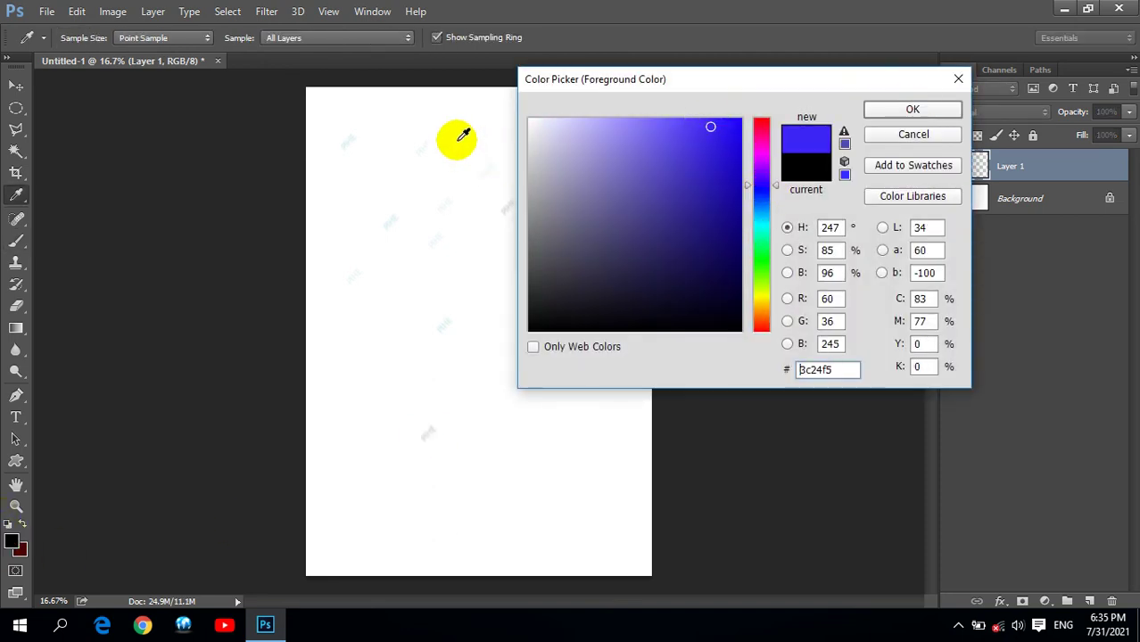
click(910, 110)
click(547, 298)
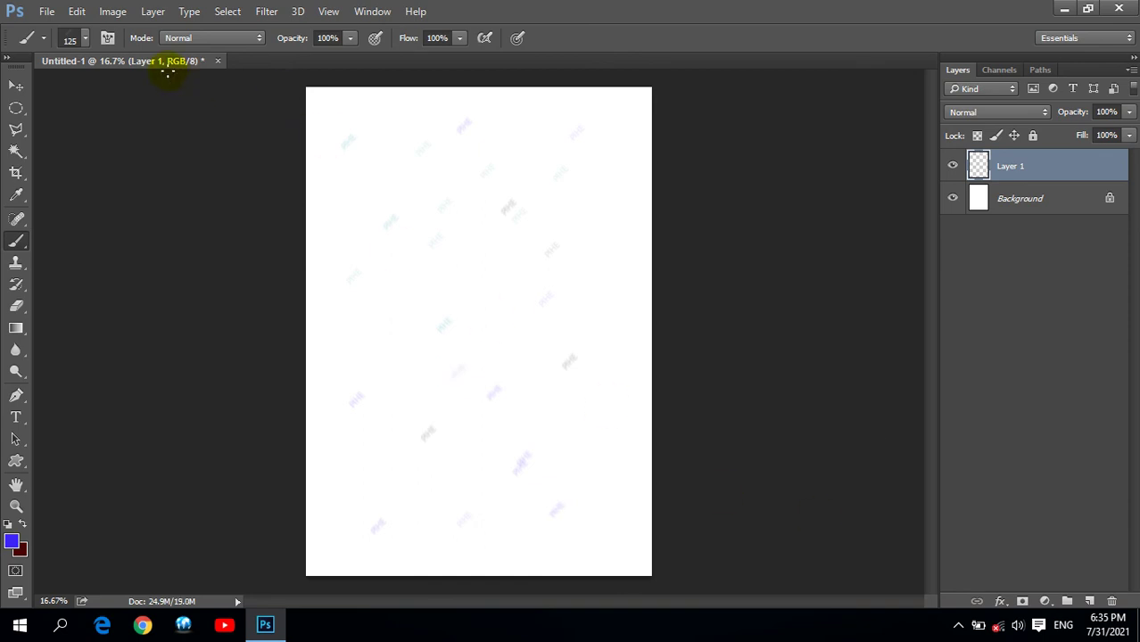
click(216, 62)
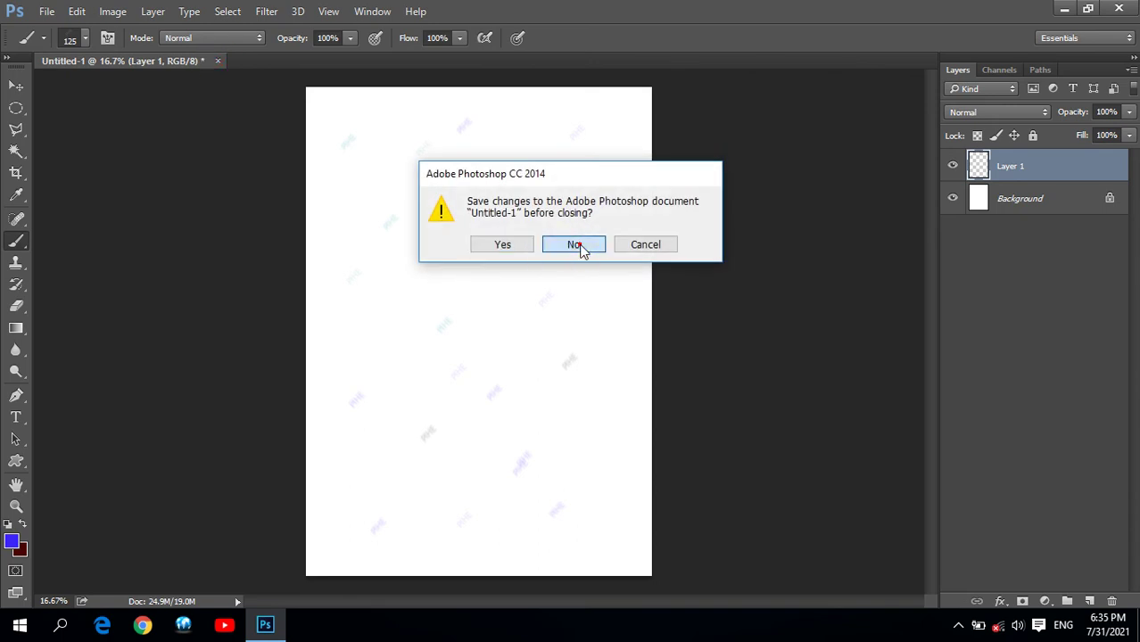
Step: Discard the unsaved page and open wallpaper 401279 from the Indian Wallpapers folder
click(578, 248)
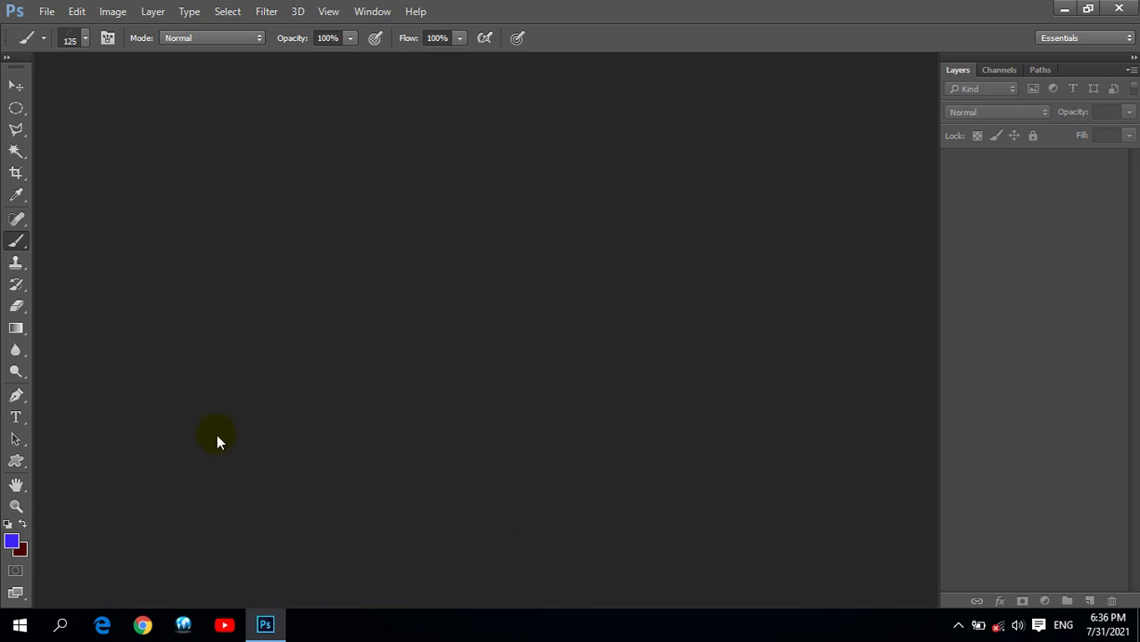
double_click(585, 247)
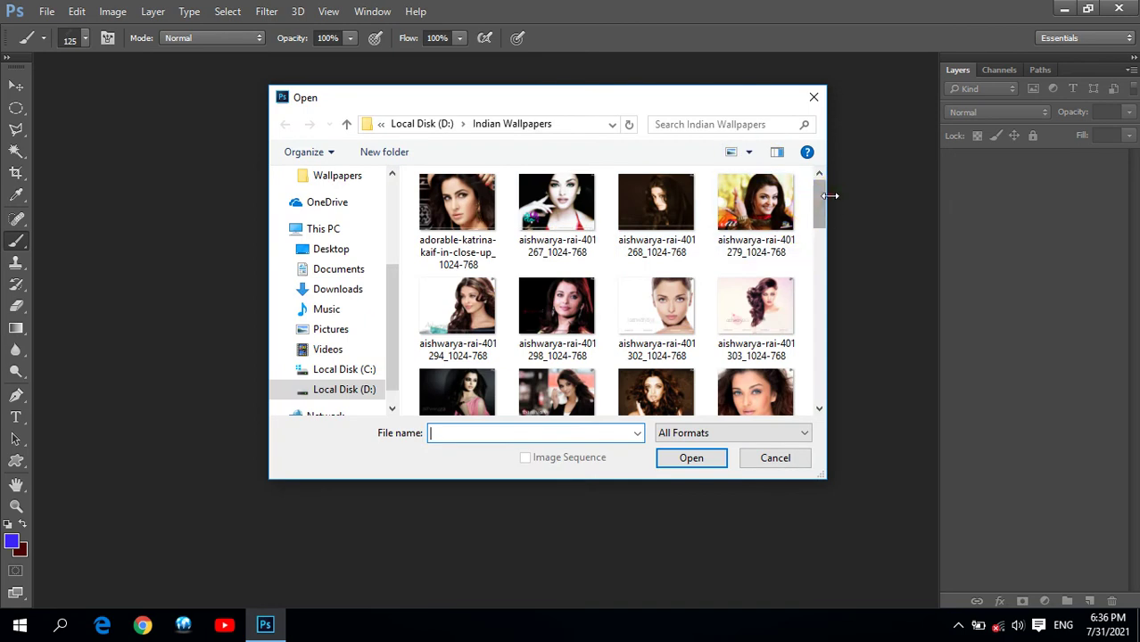
drag(826, 204, 823, 204)
click(754, 214)
click(689, 458)
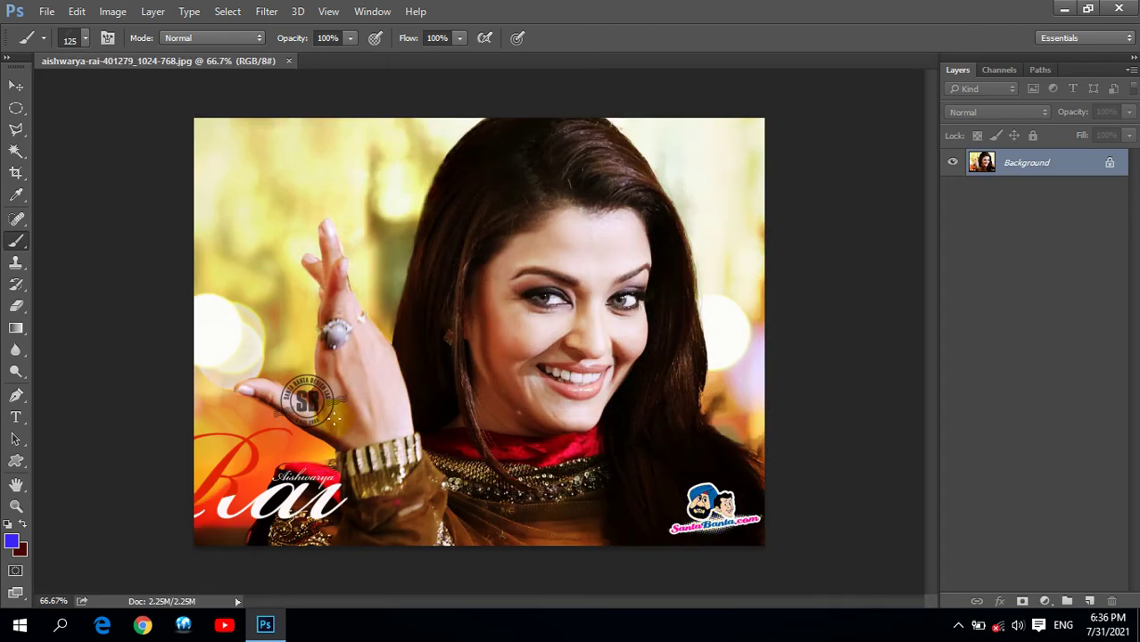
click(16, 108)
Step: Circle the lower-right logo, define it as brush preset 'abc', and close the wallpaper
drag(660, 468, 763, 557)
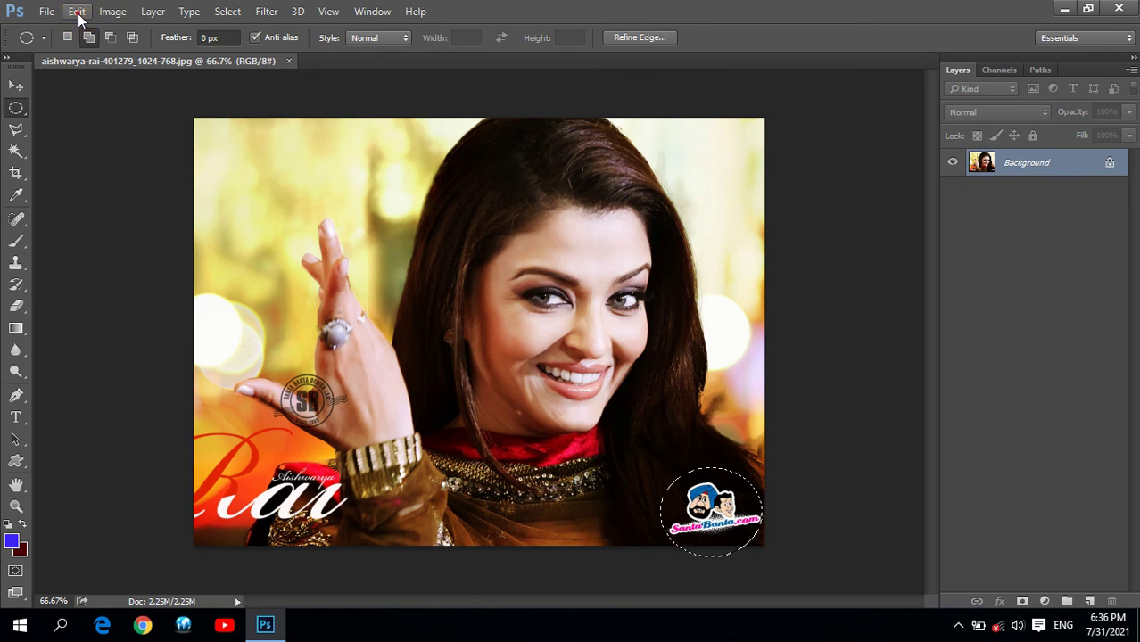
click(77, 11)
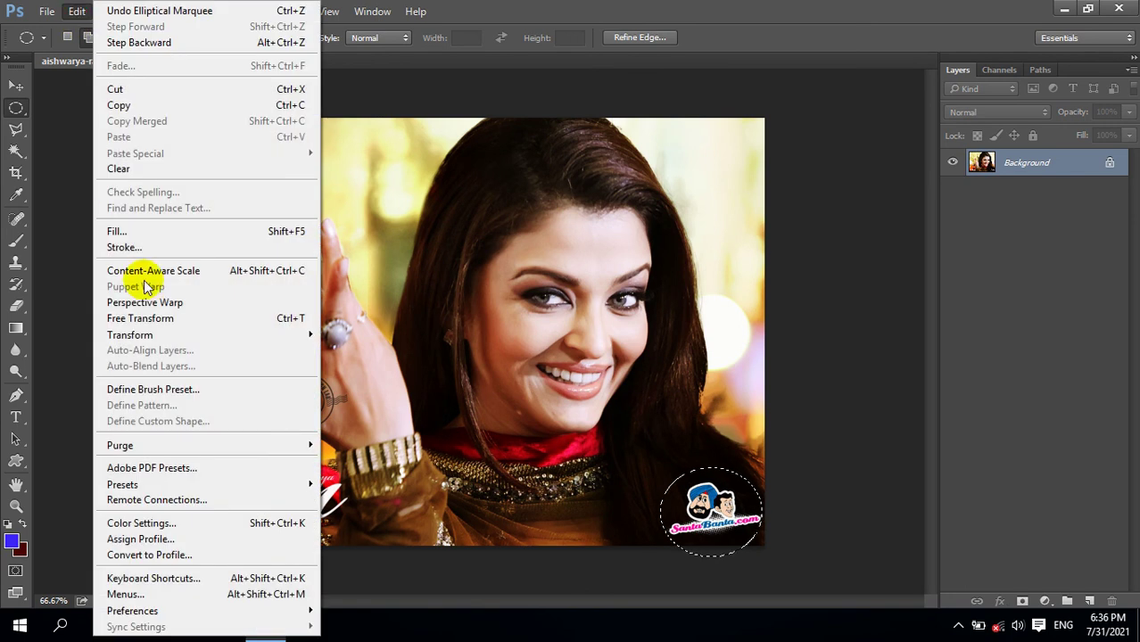
click(182, 390)
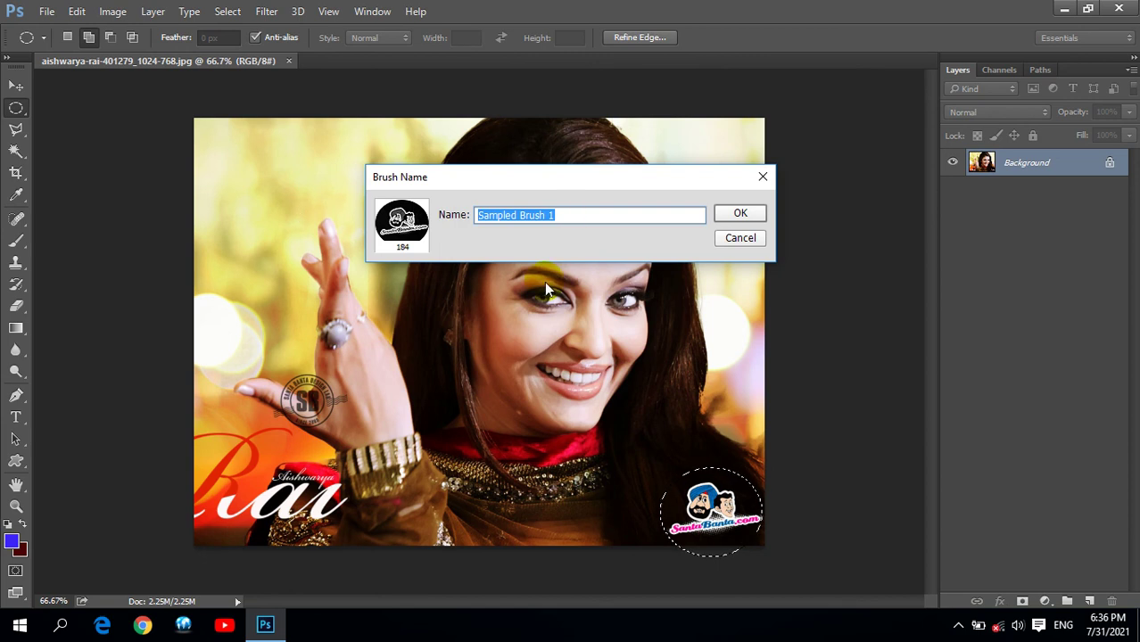
text(abc)
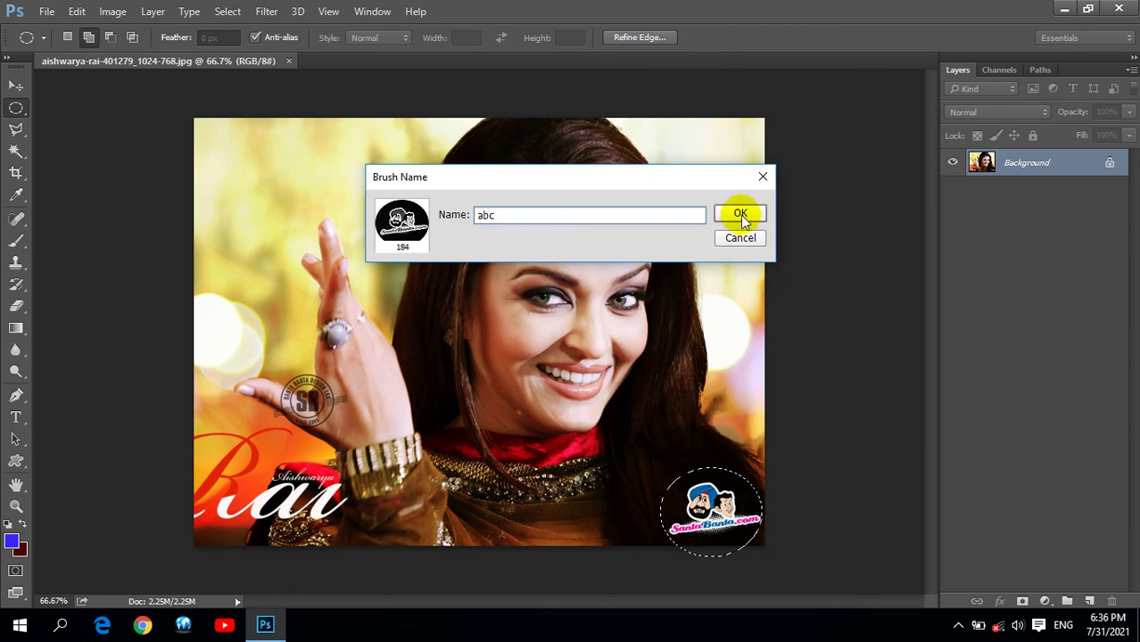
click(741, 214)
click(288, 61)
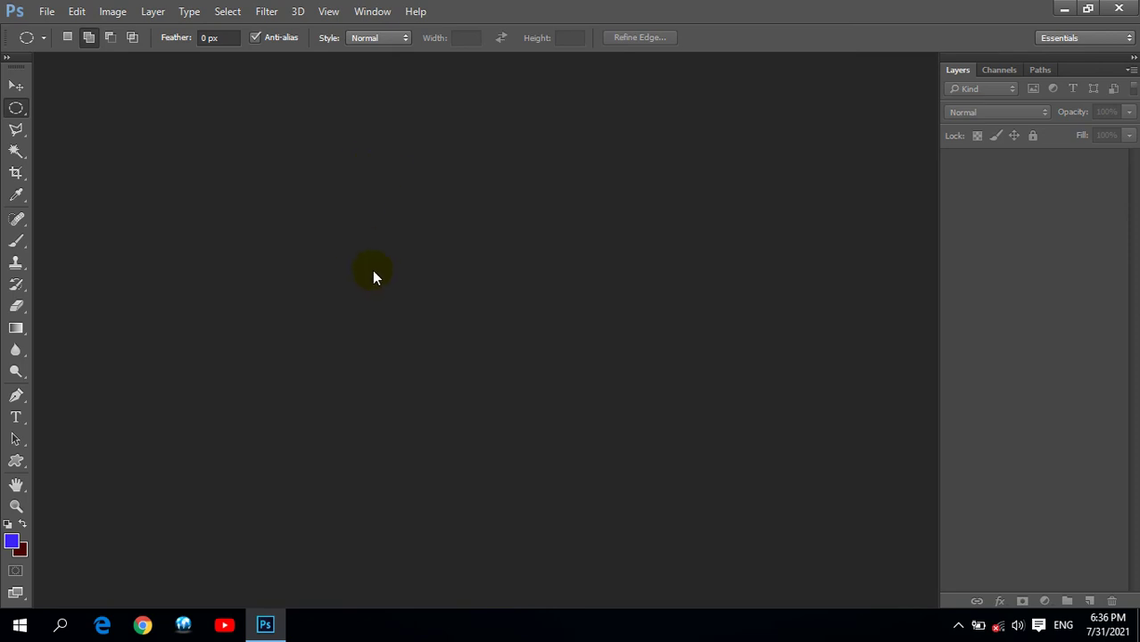
Step: Create a new blank A4 document and select the abc logo brush
click(45, 11)
click(26, 31)
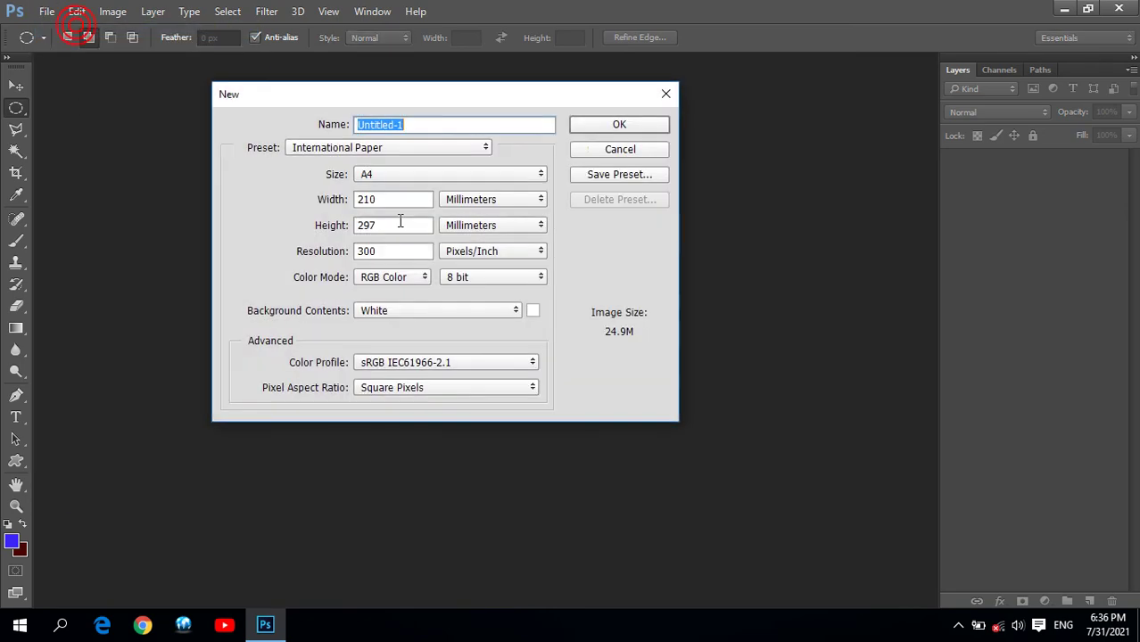
click(603, 126)
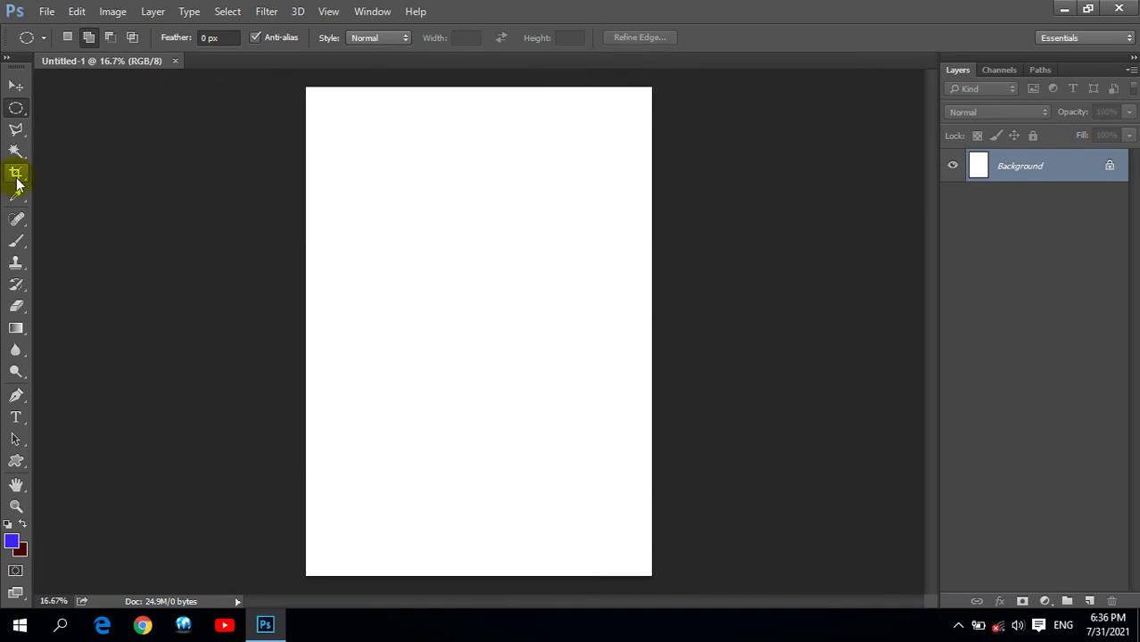
click(17, 242)
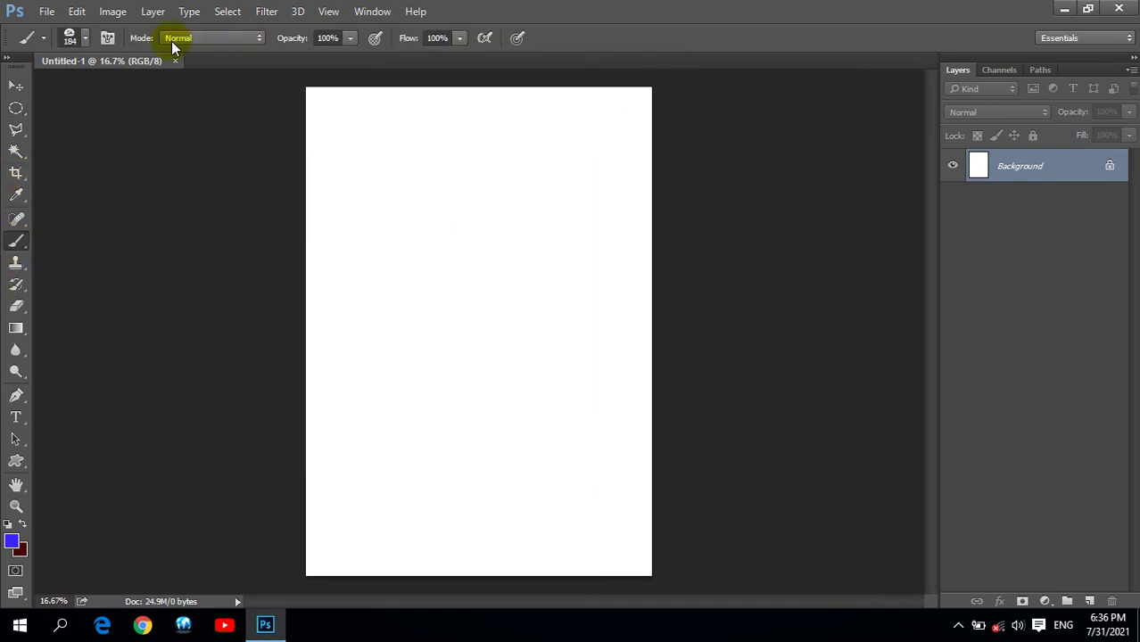
click(87, 38)
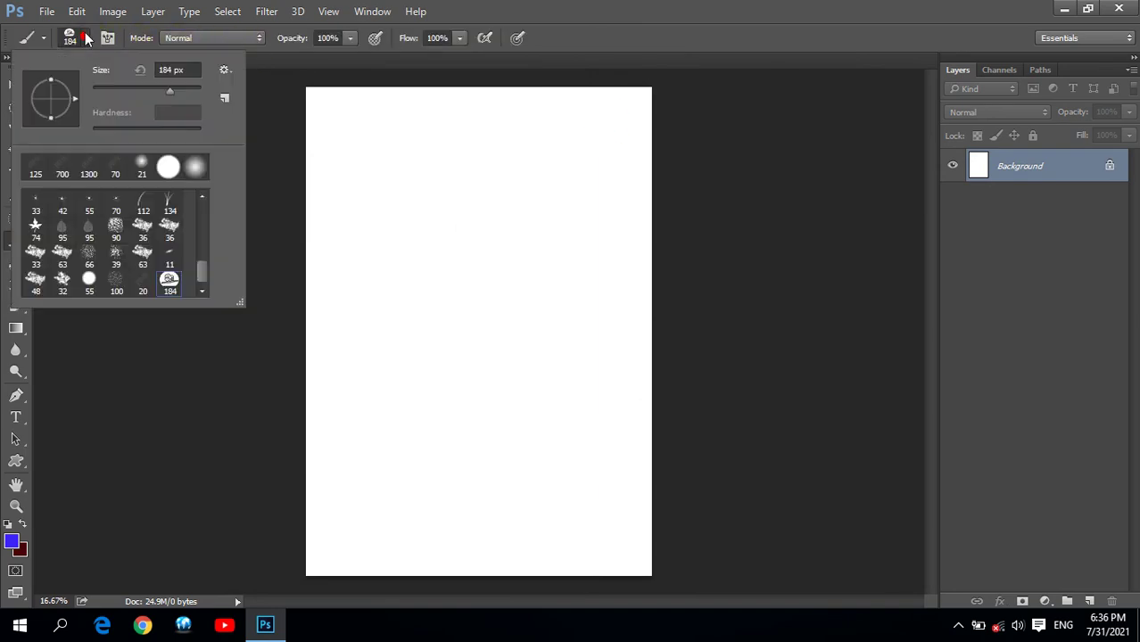
click(167, 288)
Step: Set the foreground colour to black and enlarge the brush to 500 px
click(13, 546)
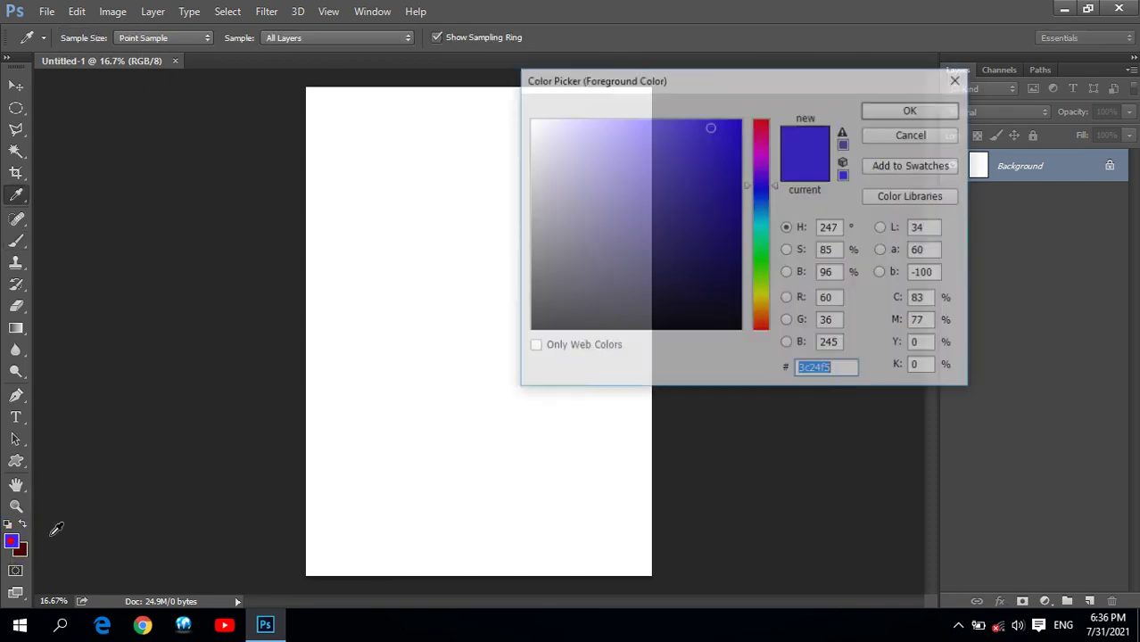
click(764, 321)
click(763, 152)
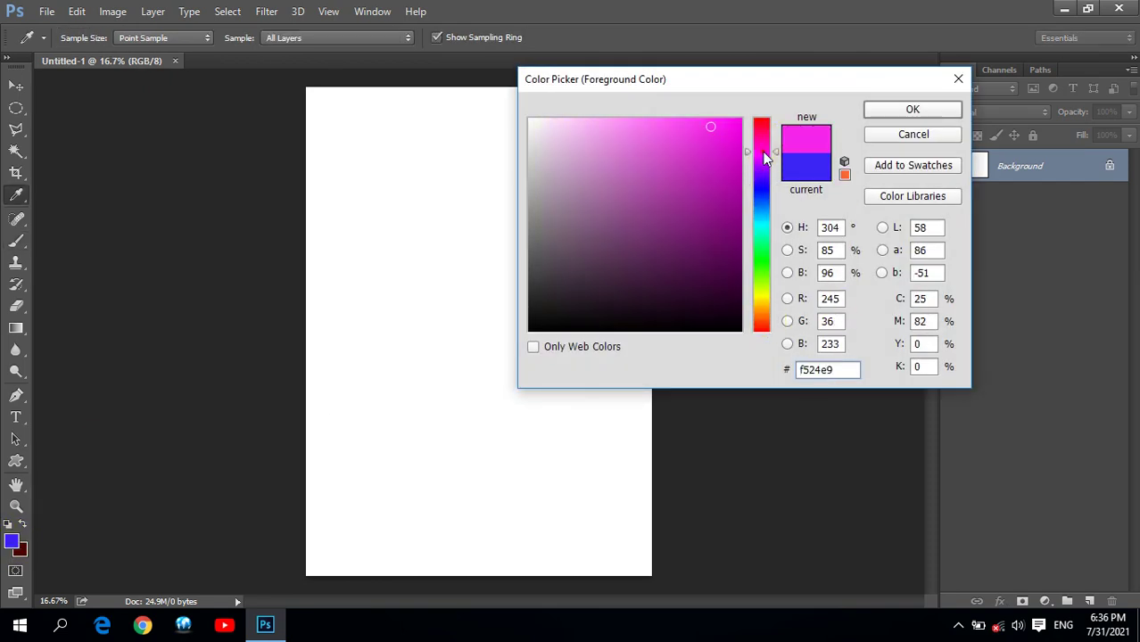
drag(712, 312, 769, 387)
click(912, 109)
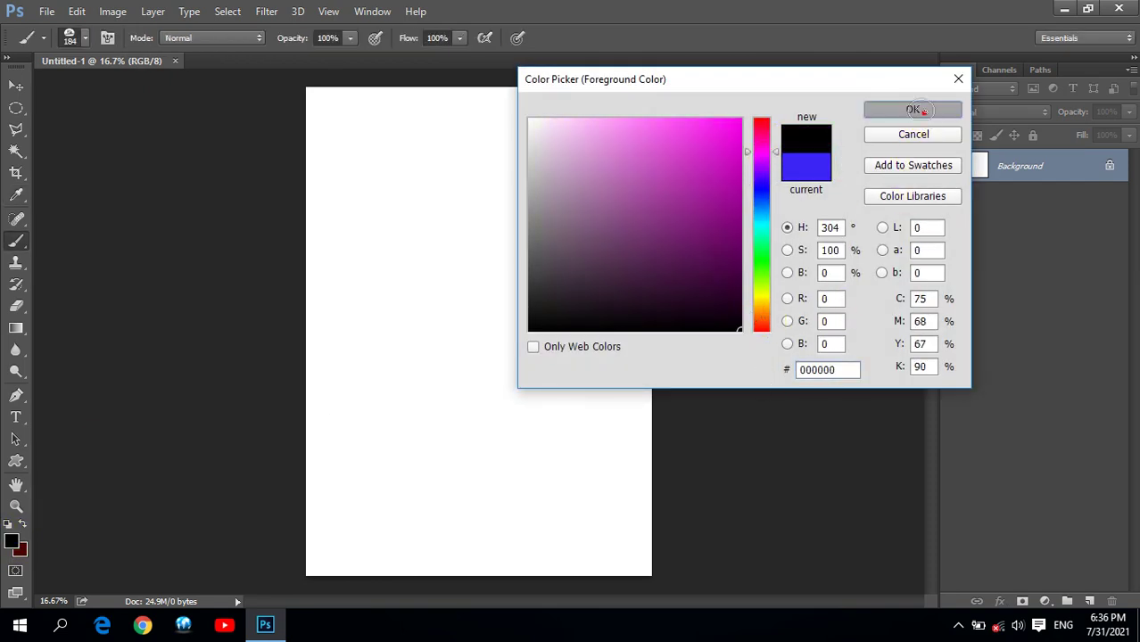
key(bracketright)
key(bracketright)
key(bracketright)
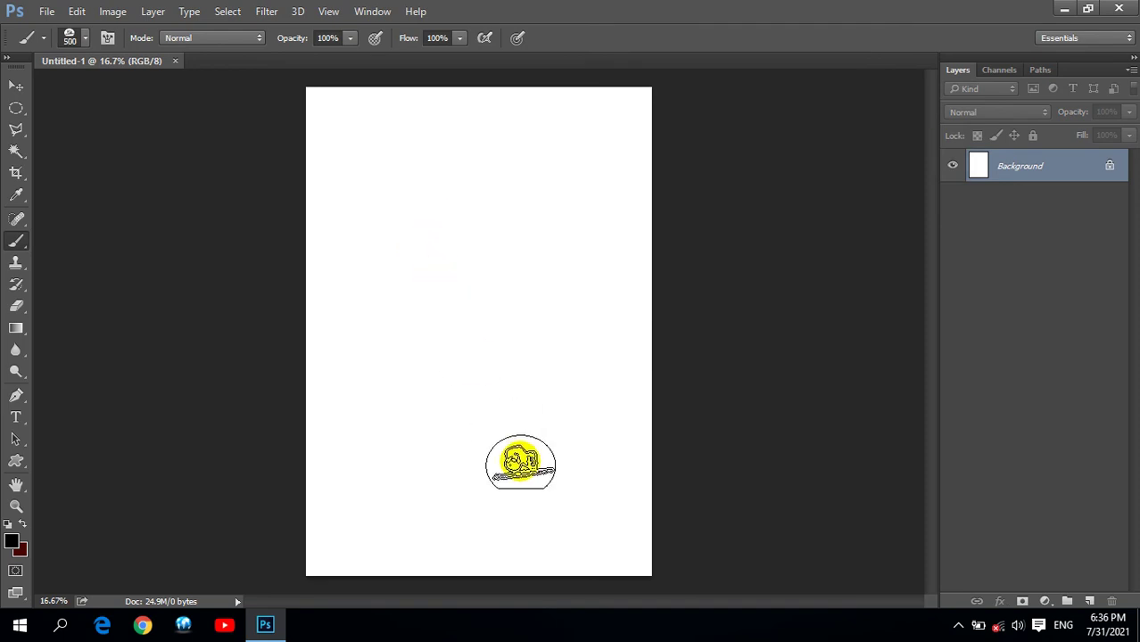
Step: Test-stamp the logo three times across the canvas, undoing each stamp
click(567, 520)
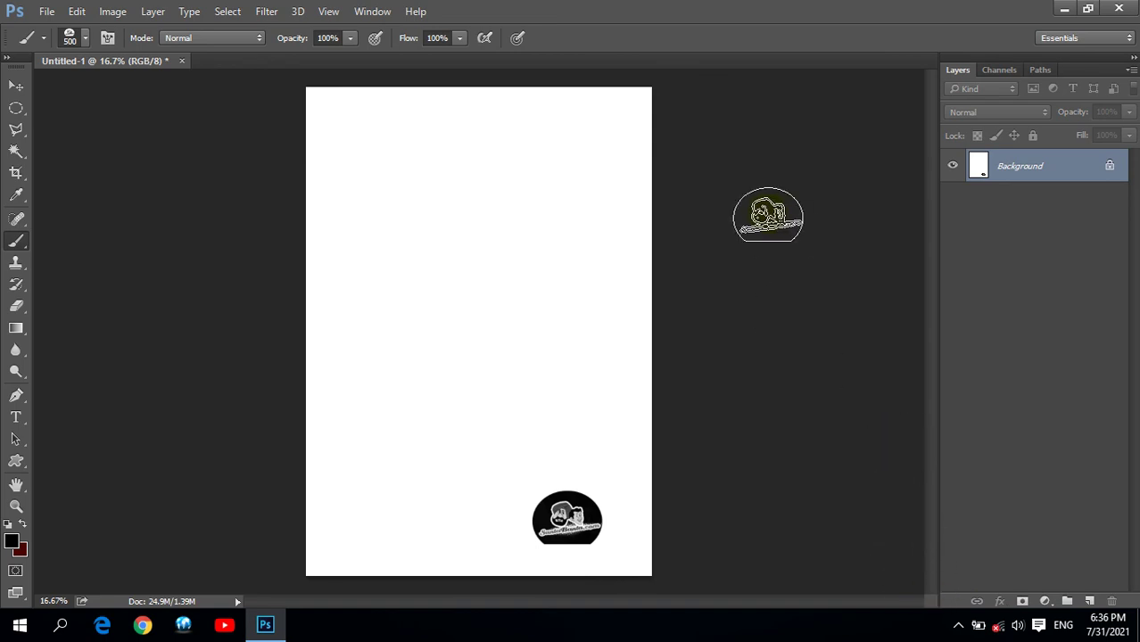
key(ctrl+z)
click(374, 518)
key(ctrl+z)
click(427, 296)
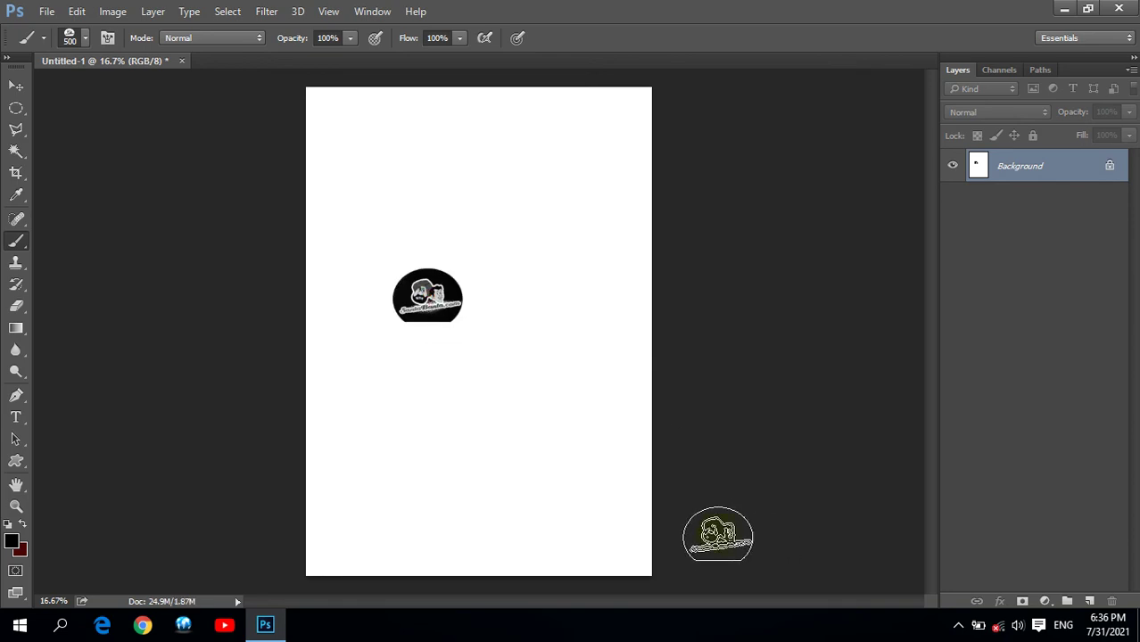
key(ctrl+z)
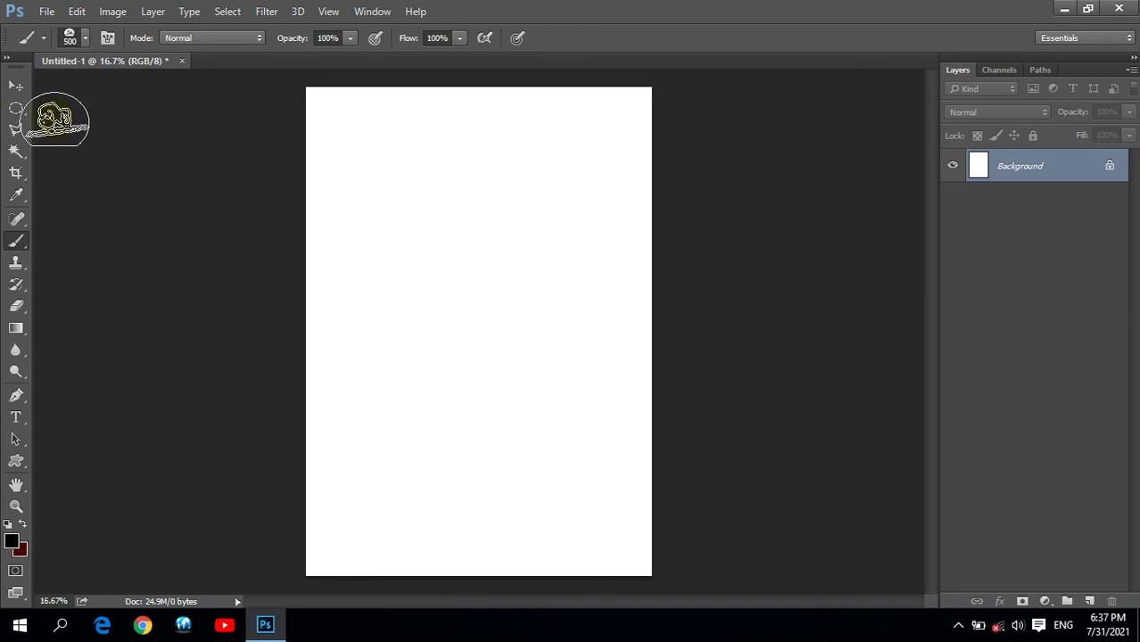
Step: Float Untitled-1 in its own window and close it without saving
drag(105, 62, 113, 114)
click(396, 113)
click(591, 244)
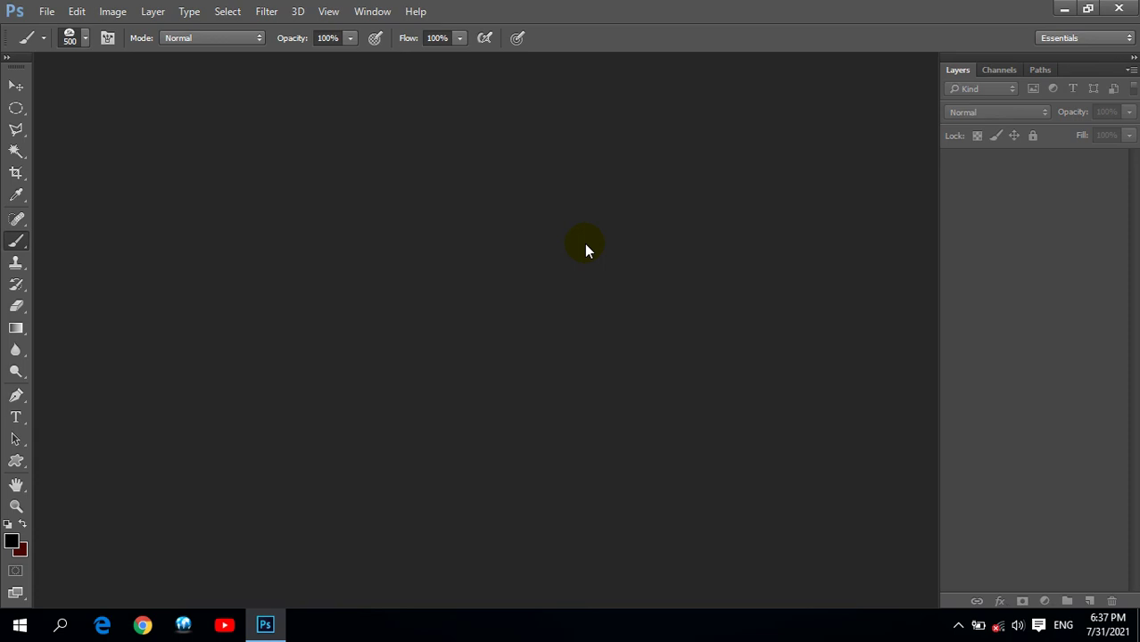
Step: Open Gerdoo Wallpaper (136) from D:\Wallpapers and float it in its own window
click(17, 89)
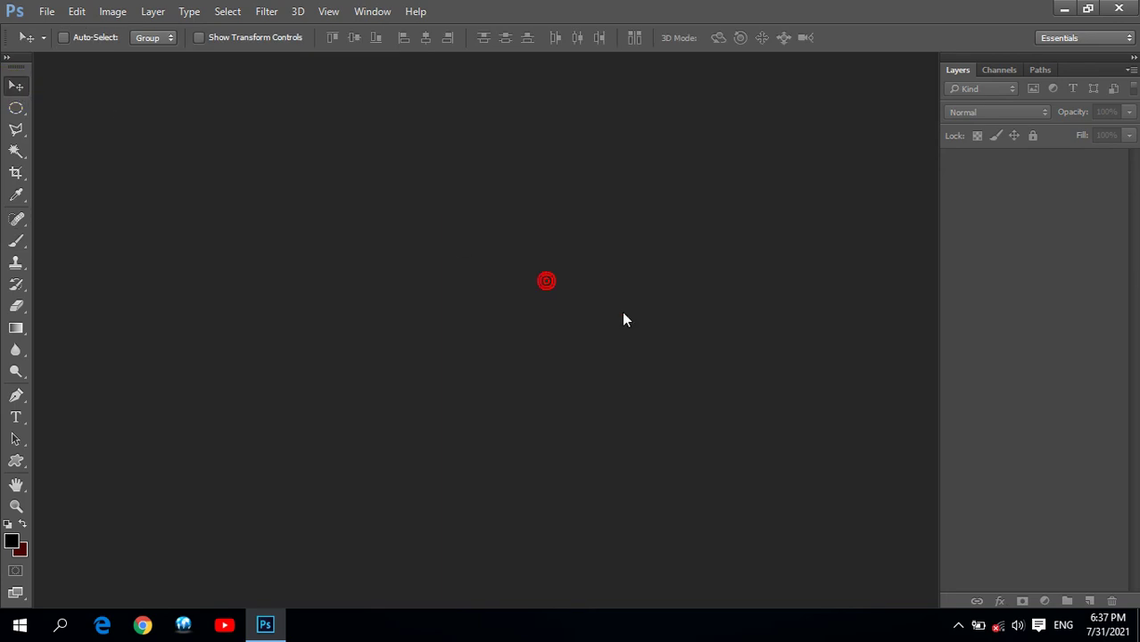
double_click(374, 205)
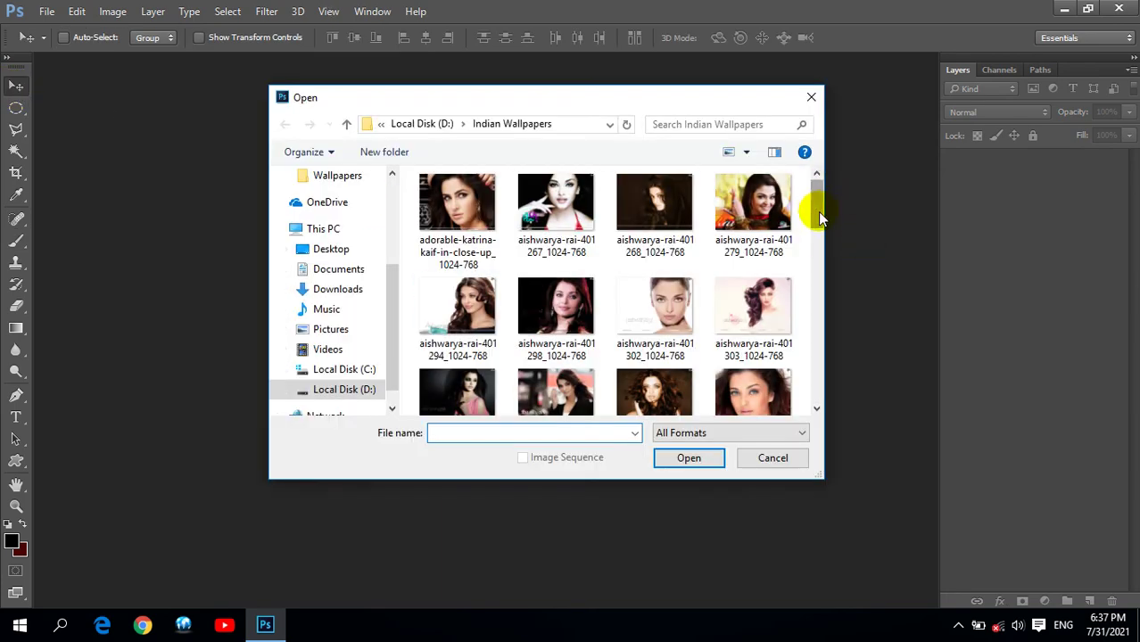
click(347, 124)
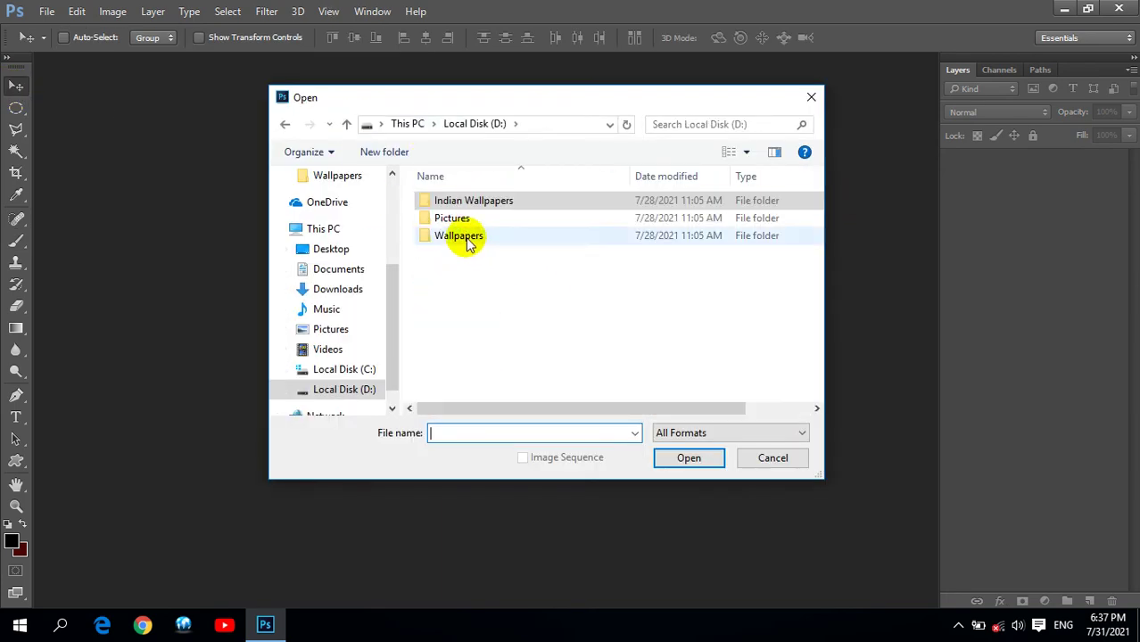
double_click(460, 236)
drag(817, 234, 827, 280)
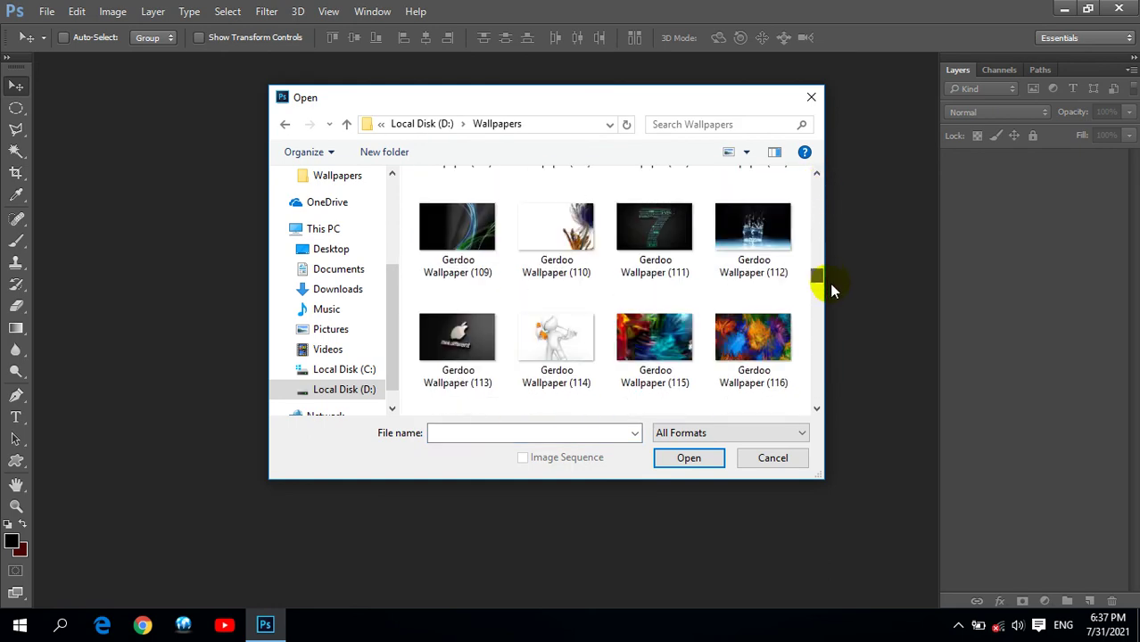
click(775, 254)
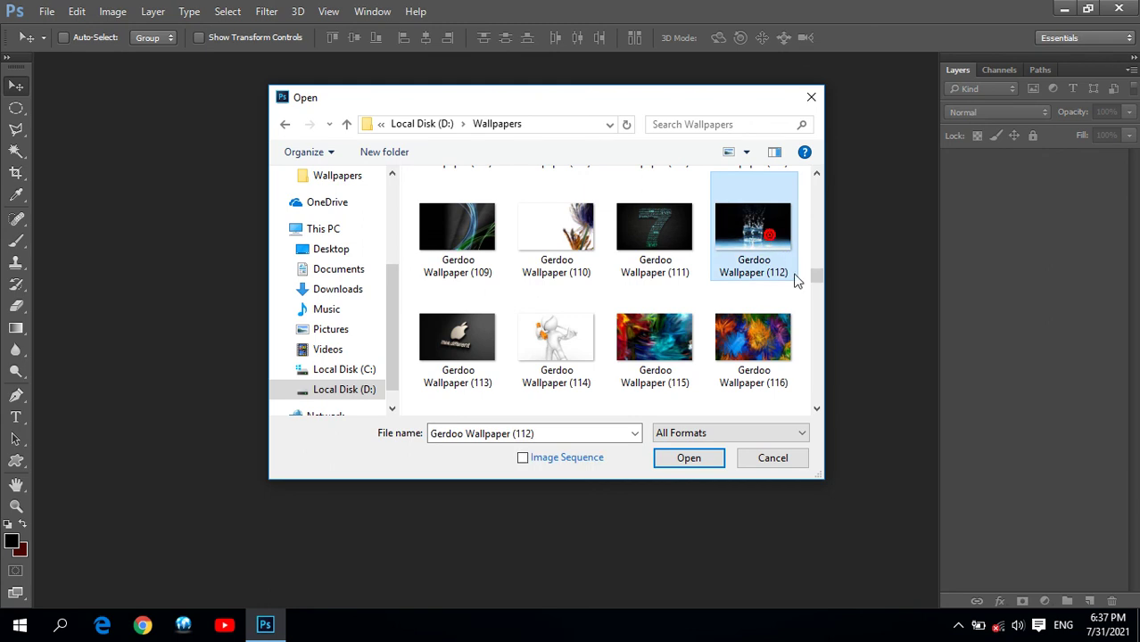
drag(817, 273, 820, 290)
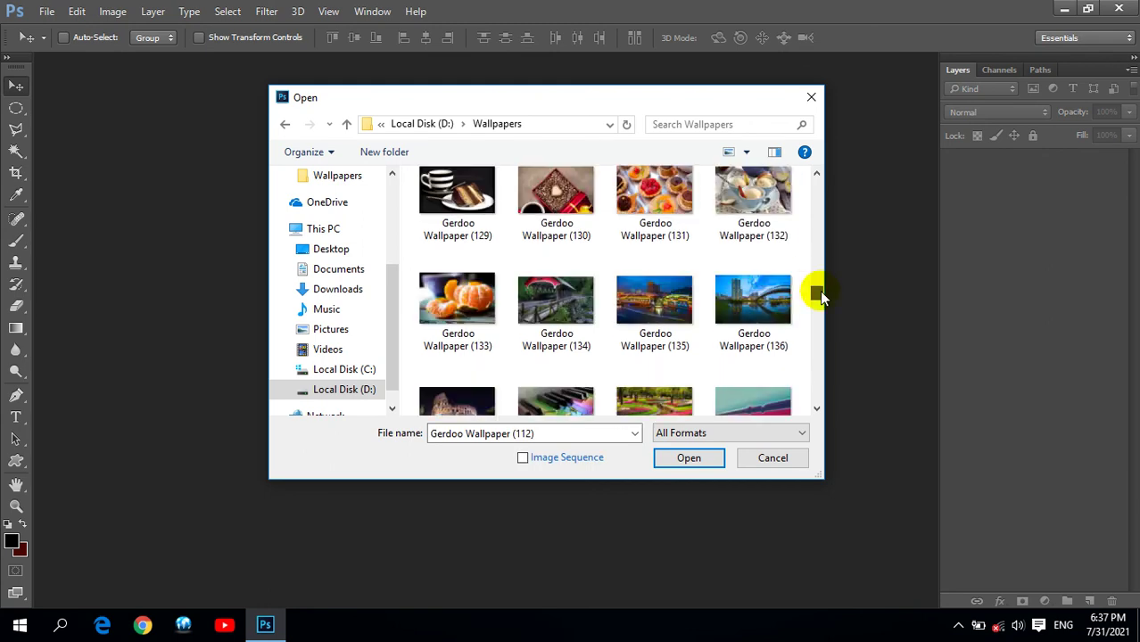
click(757, 308)
click(691, 459)
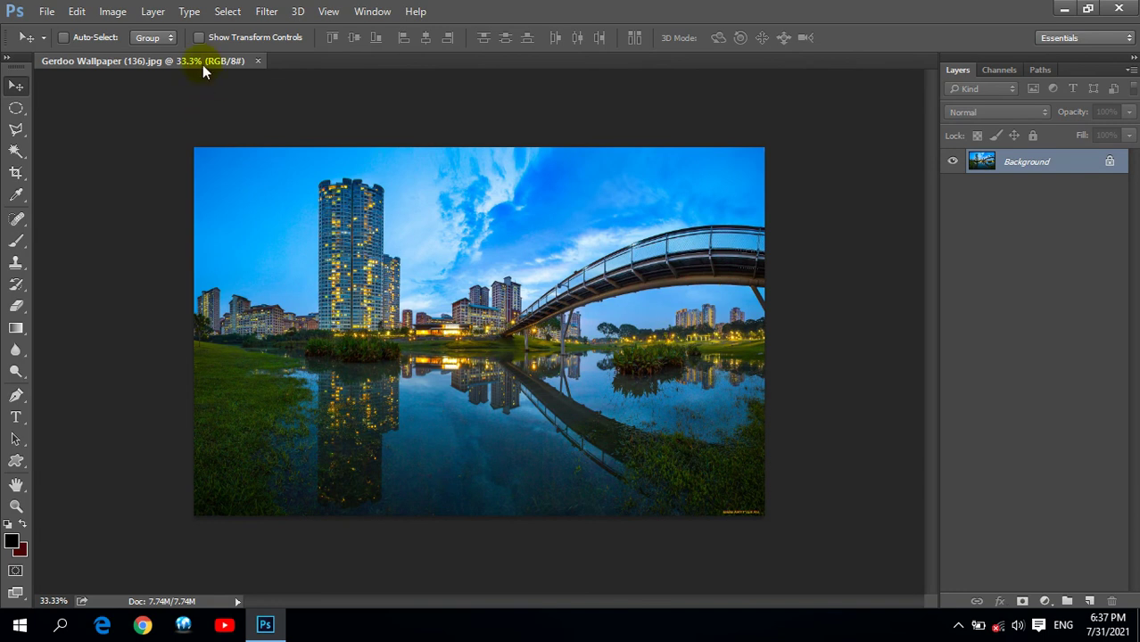
drag(202, 64, 161, 107)
Step: Open portrait 401294 from Indian Wallpapers and arrange both images as floating windows
key(ctrl+o)
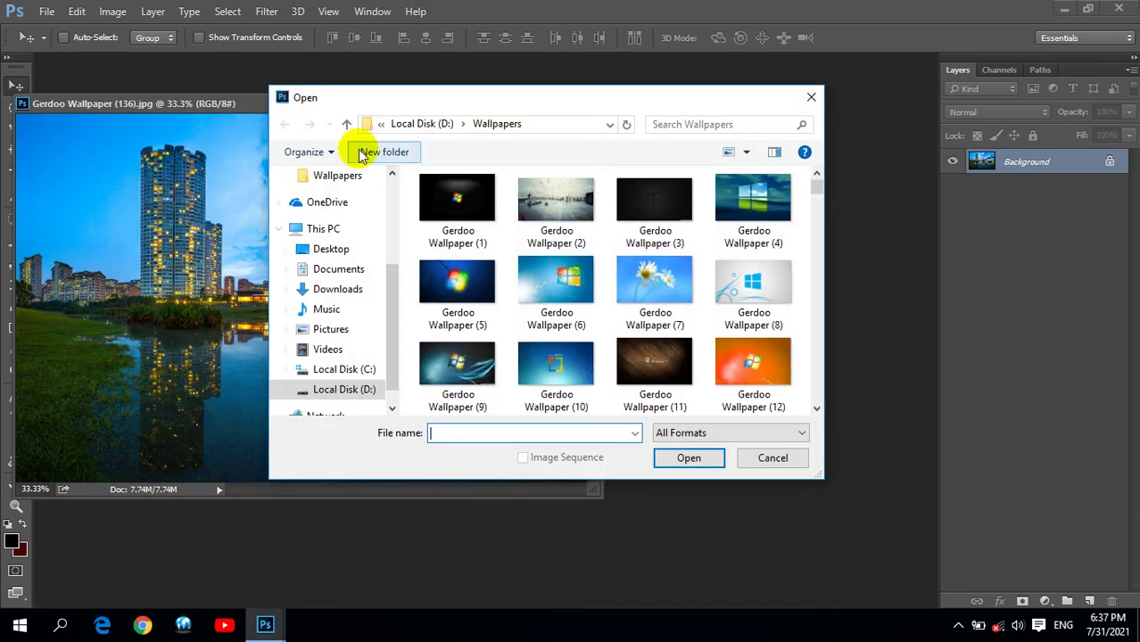
click(346, 124)
double_click(455, 220)
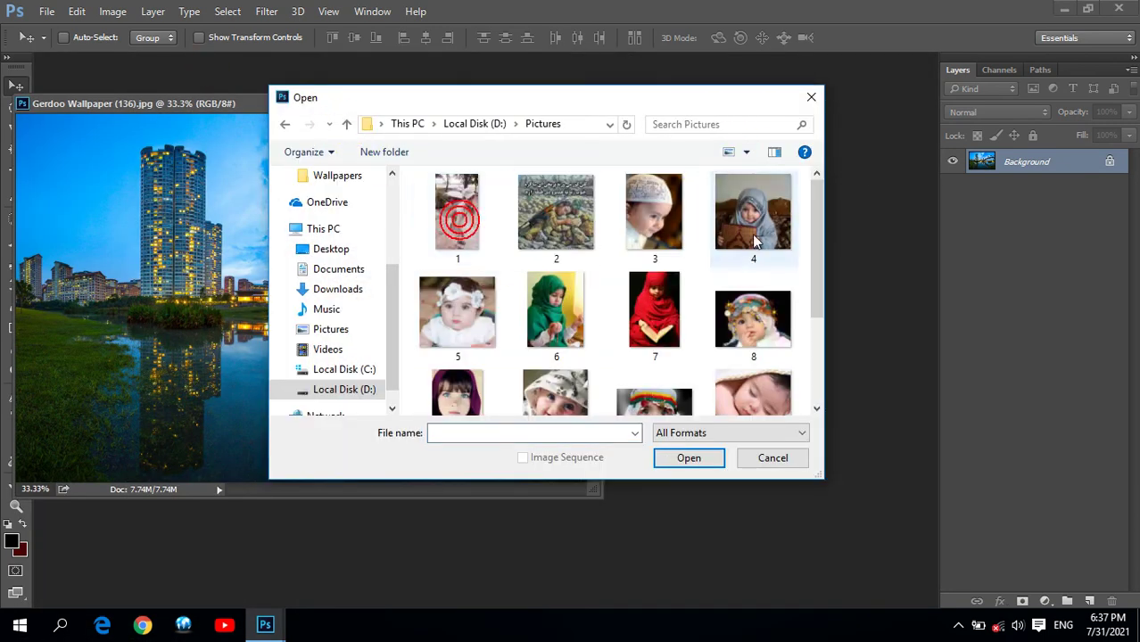
click(346, 124)
double_click(471, 201)
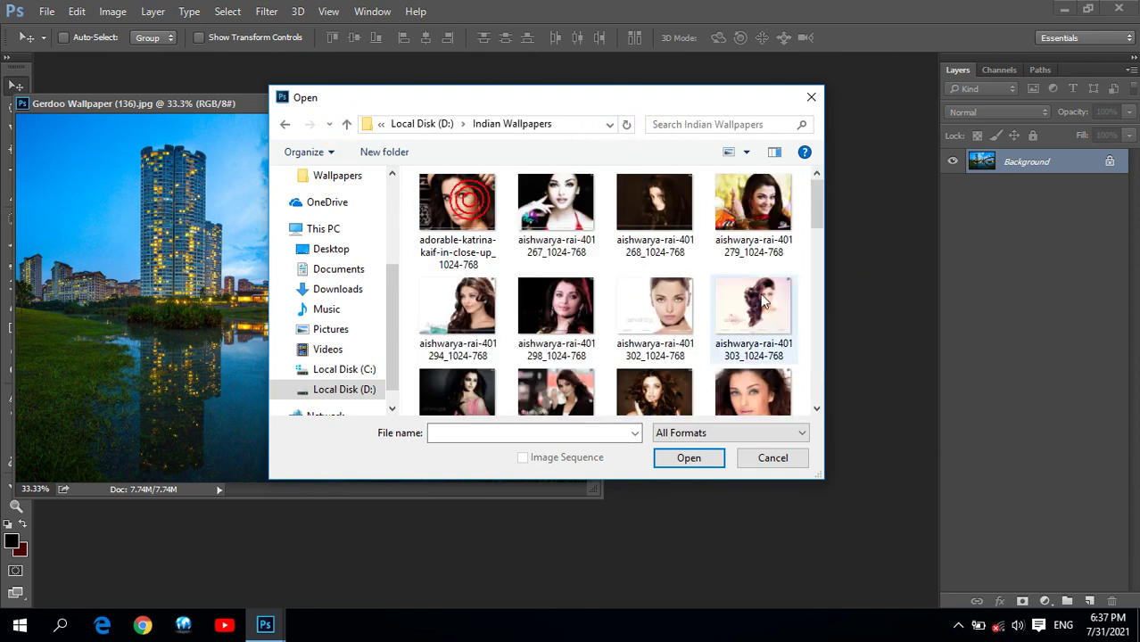
click(471, 304)
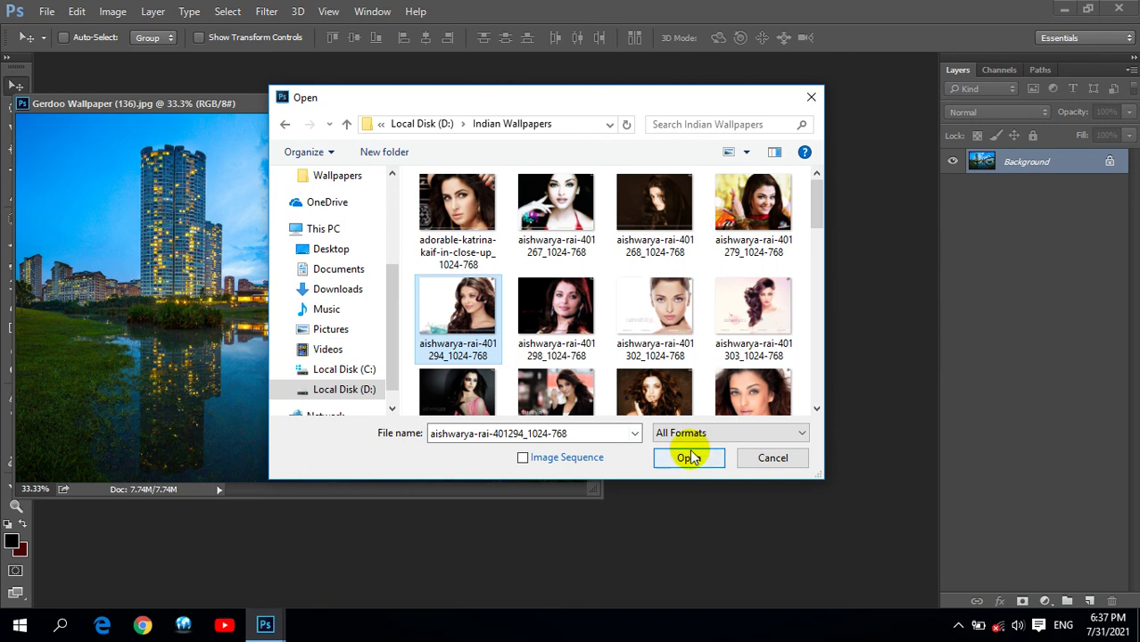
click(690, 458)
mouse_move(330, 126)
mouse_down()
mouse_move(504, 105)
mouse_move(499, 83)
mouse_up()
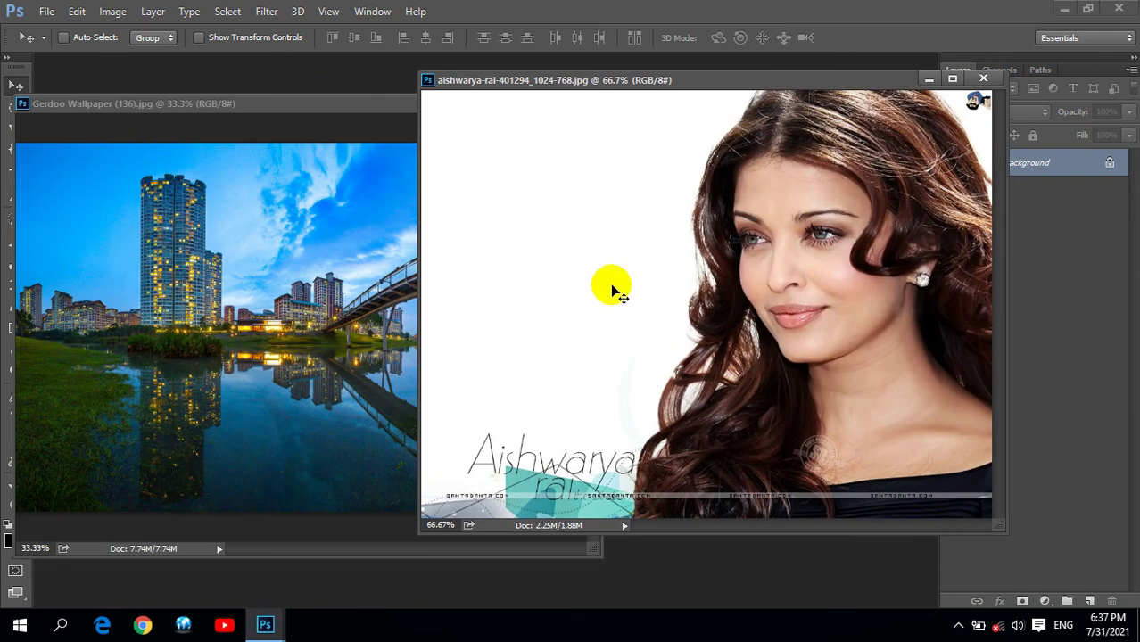
drag(120, 107, 154, 114)
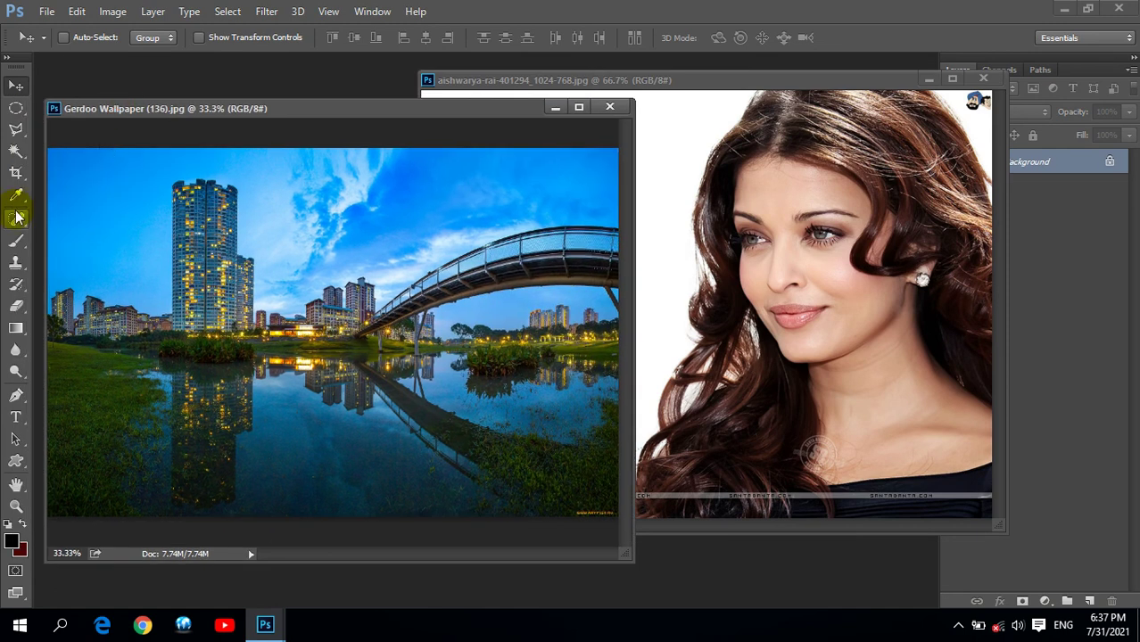
click(437, 99)
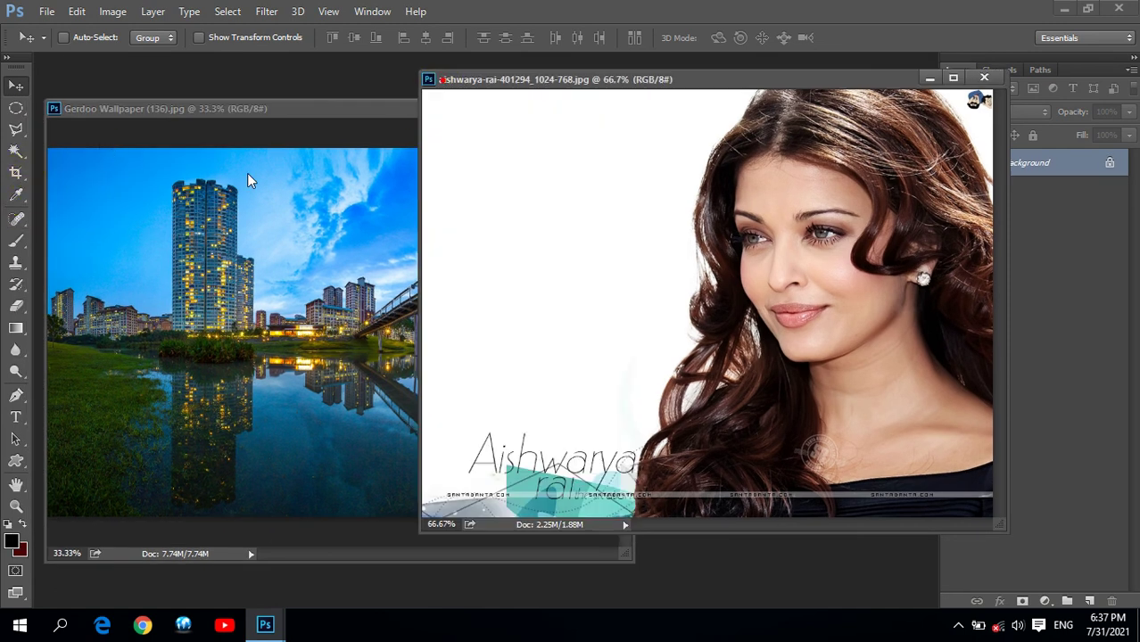
Step: Crop the portrait tightly around the woman
click(17, 179)
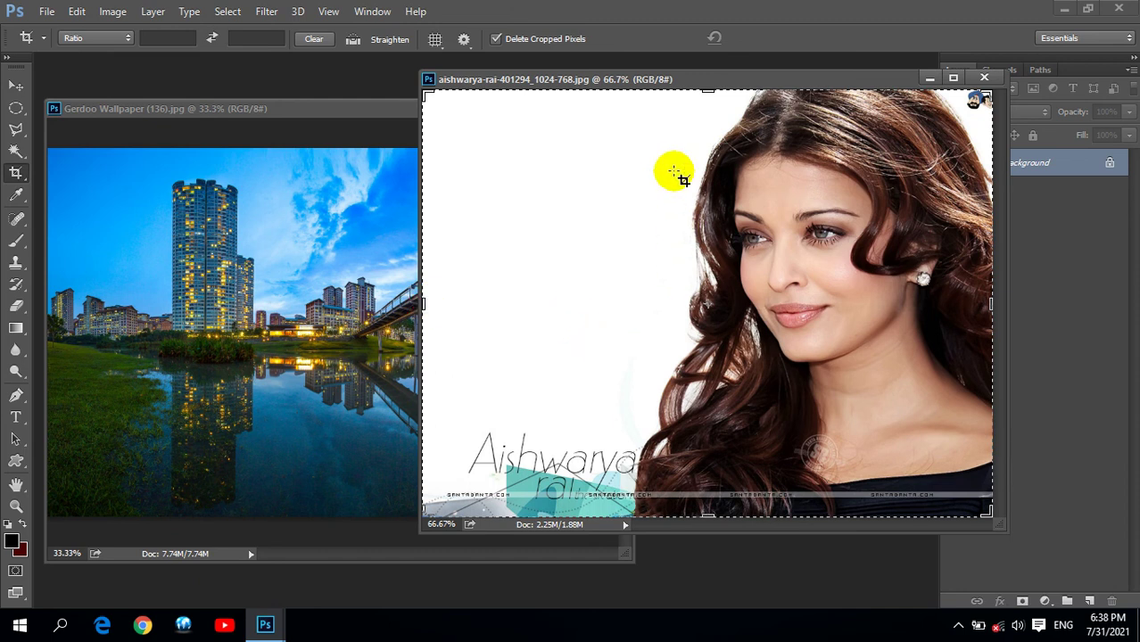
mouse_move(605, 95)
mouse_down()
mouse_move(1018, 493)
mouse_move(980, 504)
mouse_up()
click(749, 223)
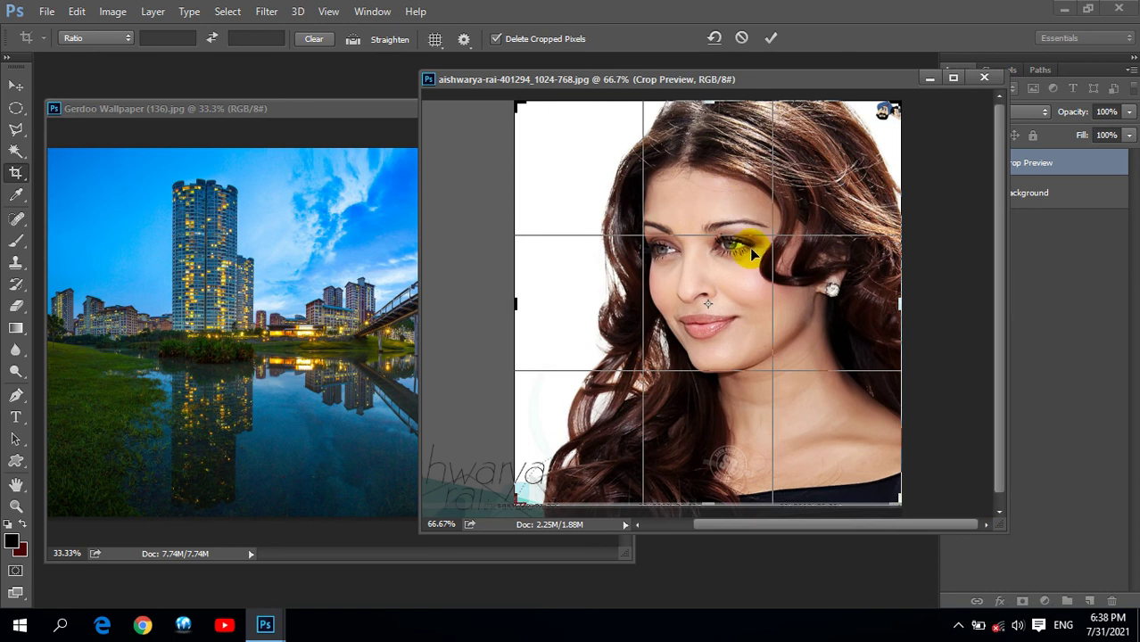
drag(504, 303, 527, 305)
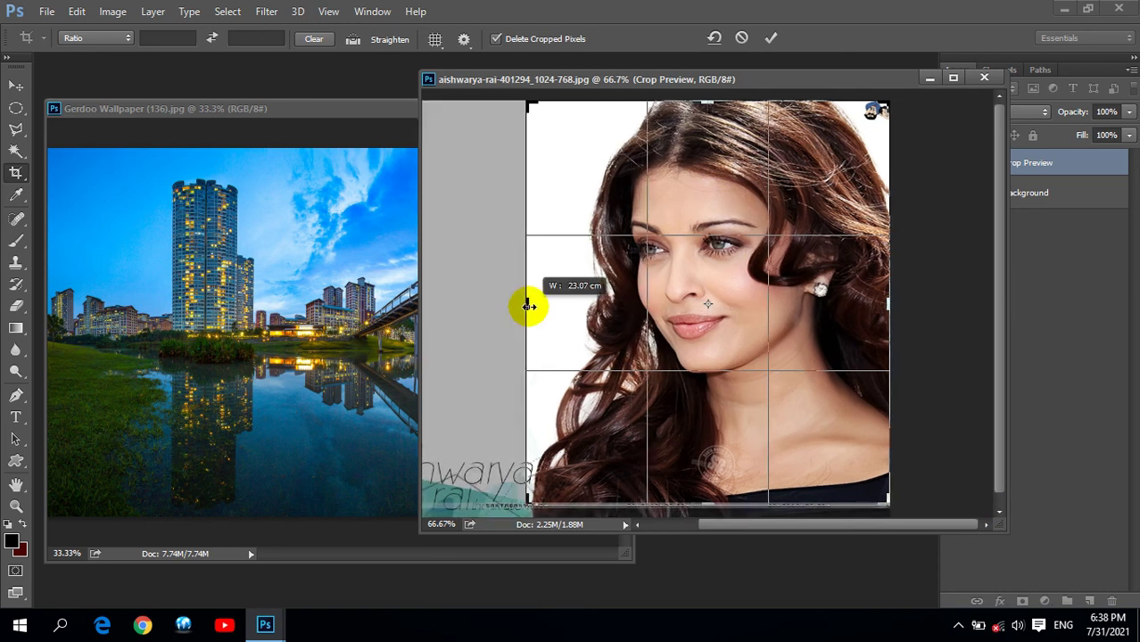
double_click(716, 468)
Step: Drag the cropped portrait onto the cityscape as Layer 1 and close the portrait unsaved
click(16, 85)
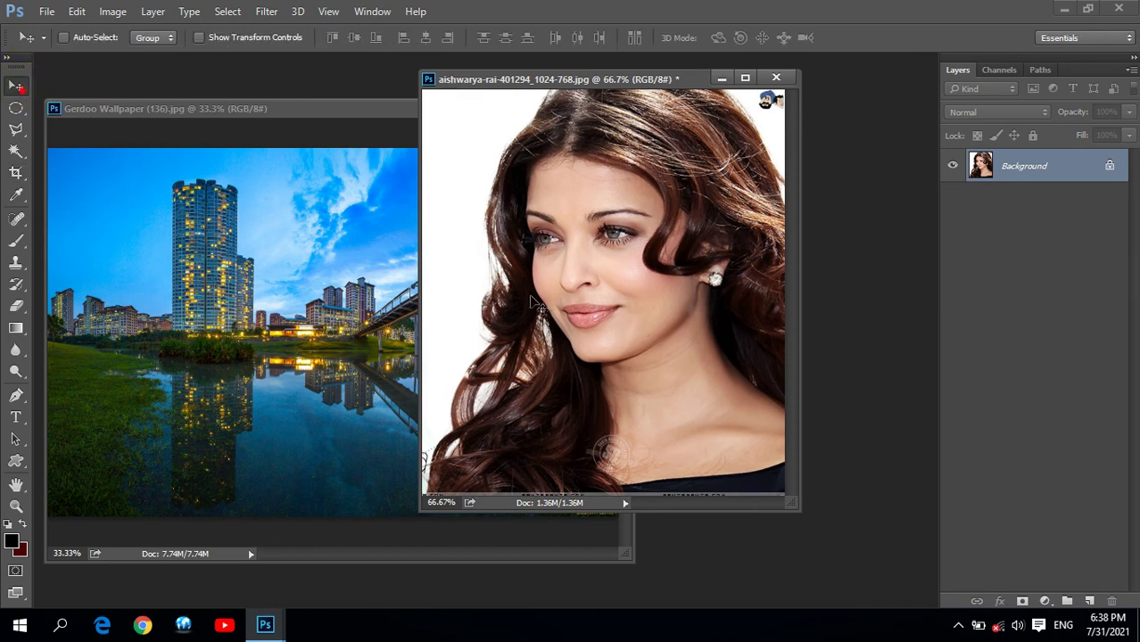
drag(607, 167, 299, 246)
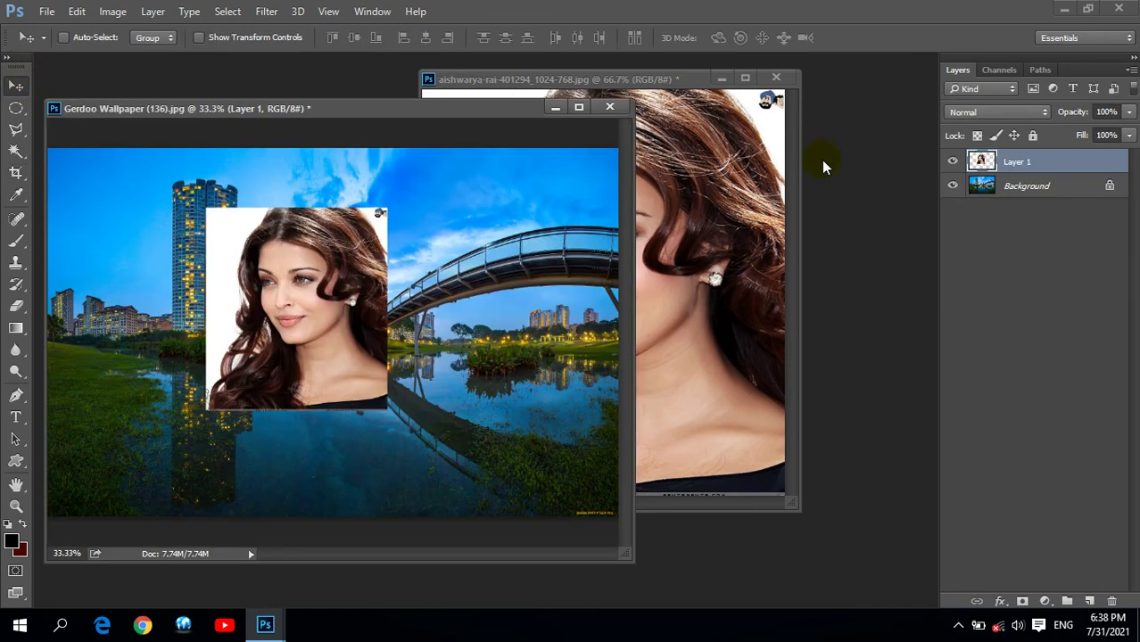
click(776, 78)
click(579, 254)
mouse_move(375, 115)
mouse_down()
mouse_move(479, 136)
mouse_move(595, 111)
mouse_up()
Step: Free-transform Layer 1 to about 190% and place it over the cityscape's right half
click(16, 507)
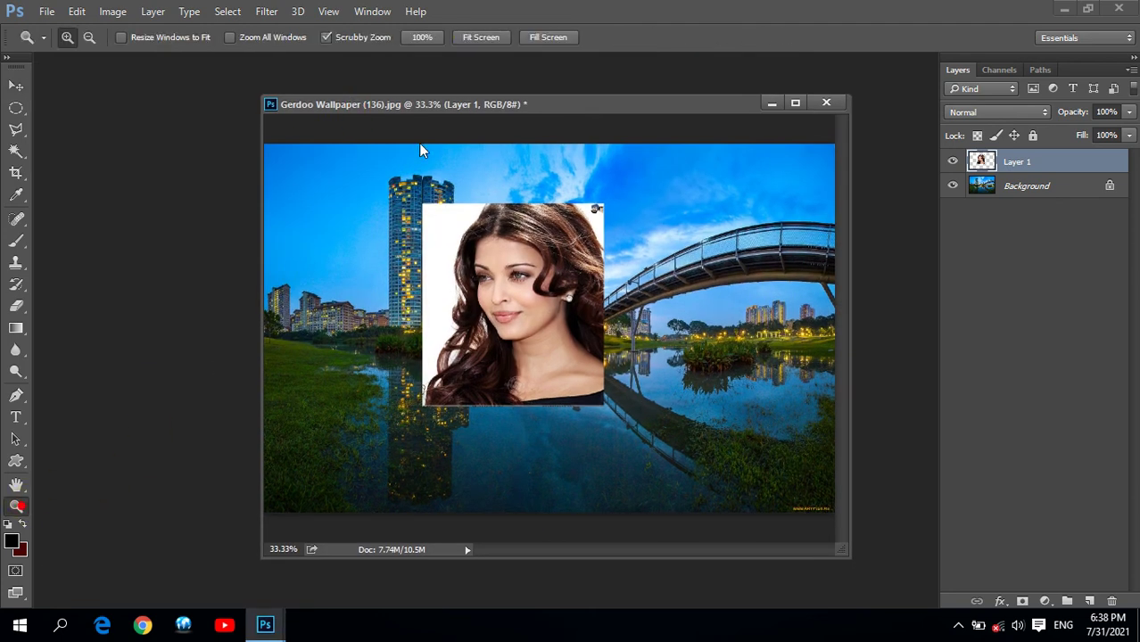
click(480, 37)
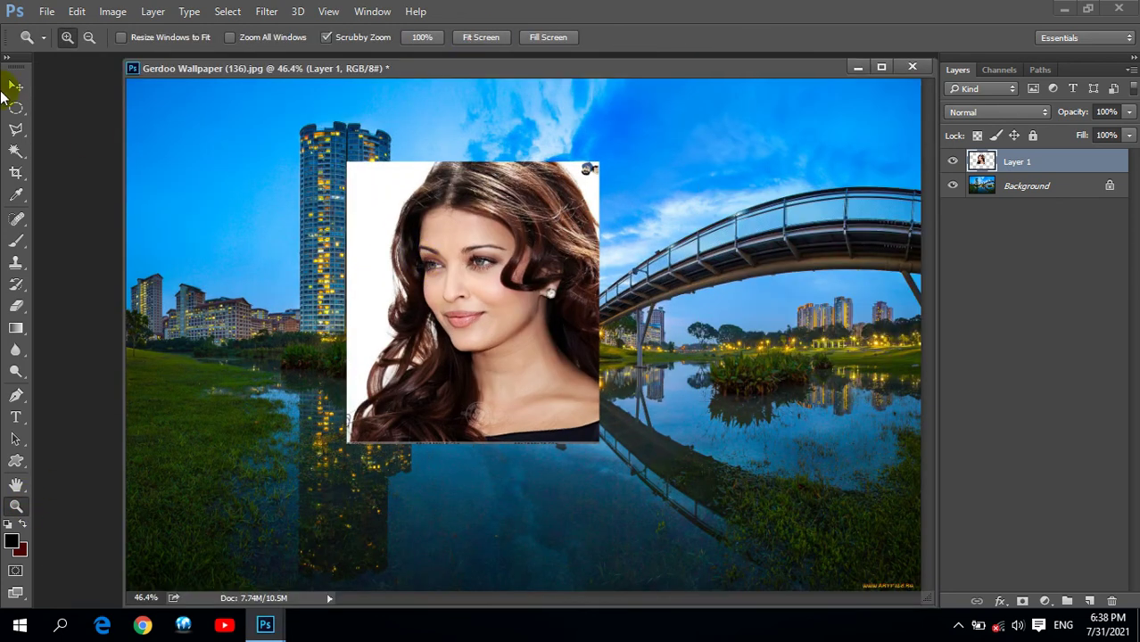
click(15, 85)
key(ctrl+t)
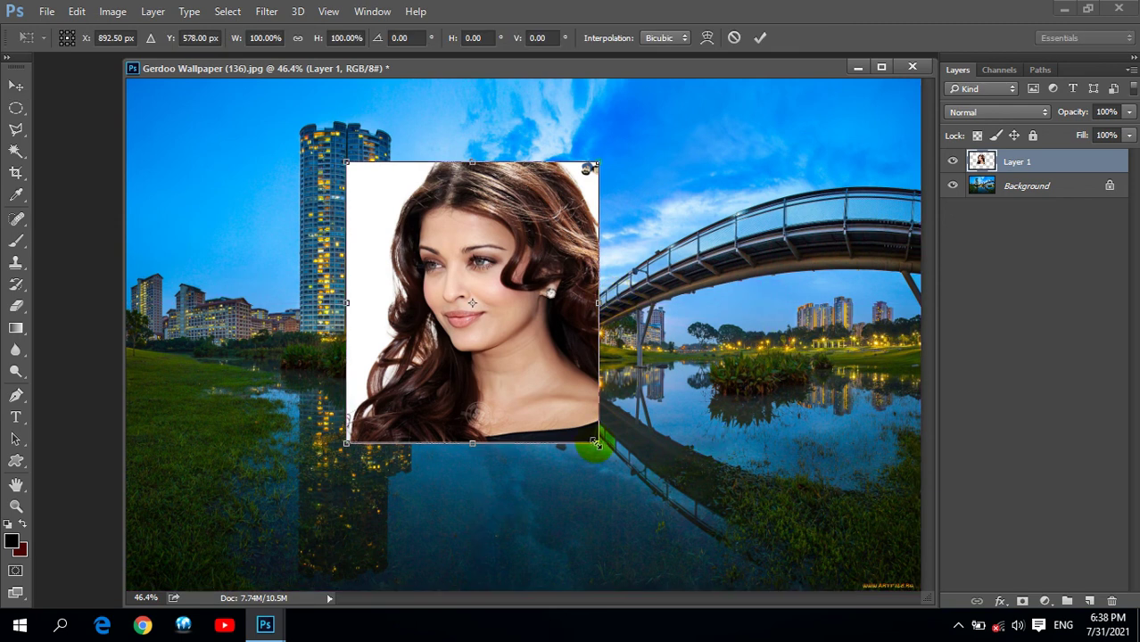
drag(598, 442, 661, 514)
drag(504, 191, 780, 273)
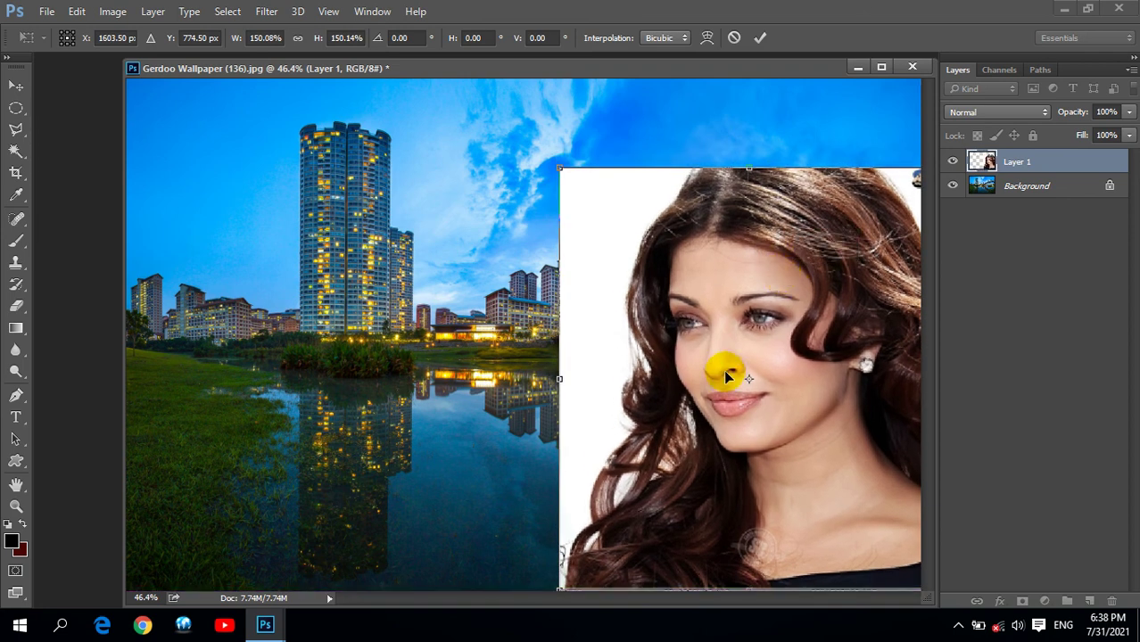
drag(559, 168, 508, 111)
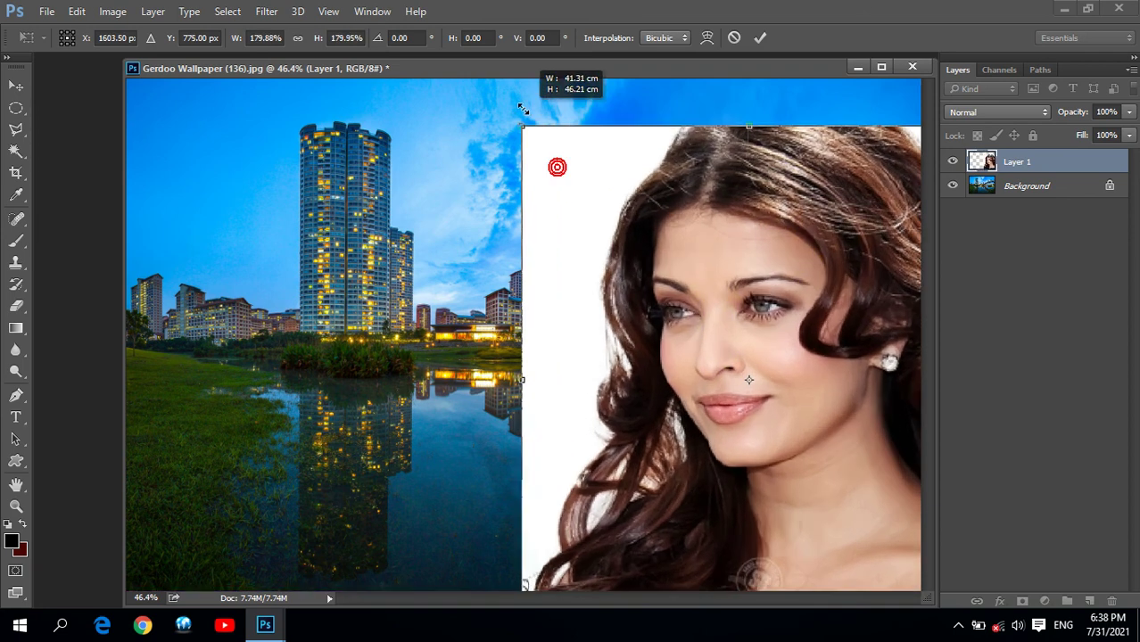
drag(761, 326, 741, 281)
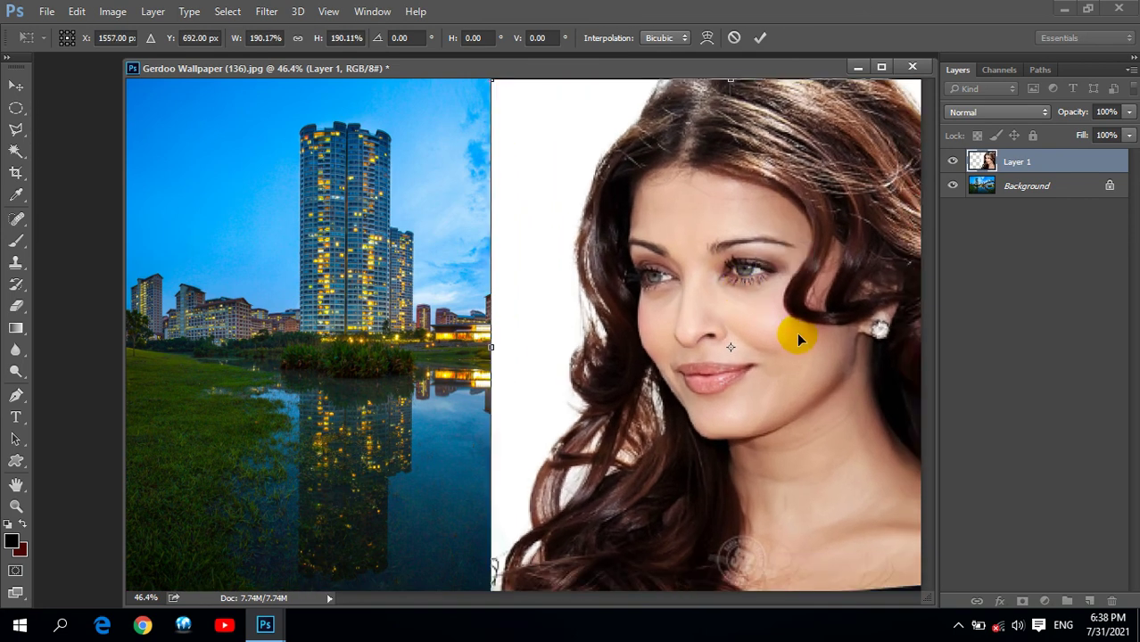
key(Return)
mouse_move(762, 241)
mouse_down()
mouse_move(707, 233)
mouse_move(794, 239)
mouse_up()
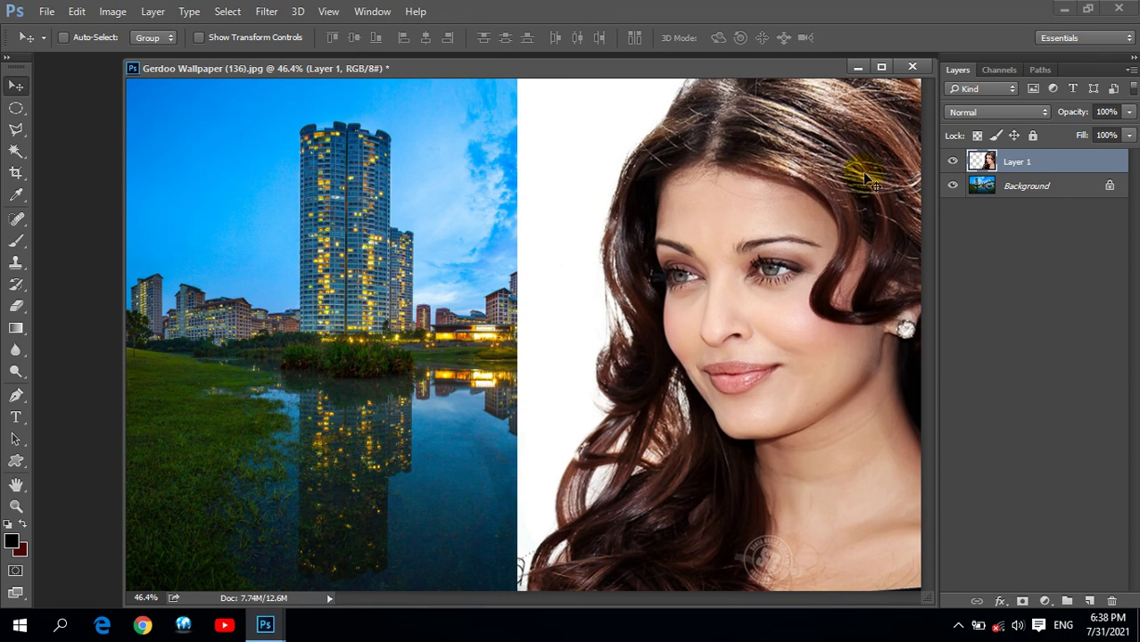
drag(626, 73, 581, 92)
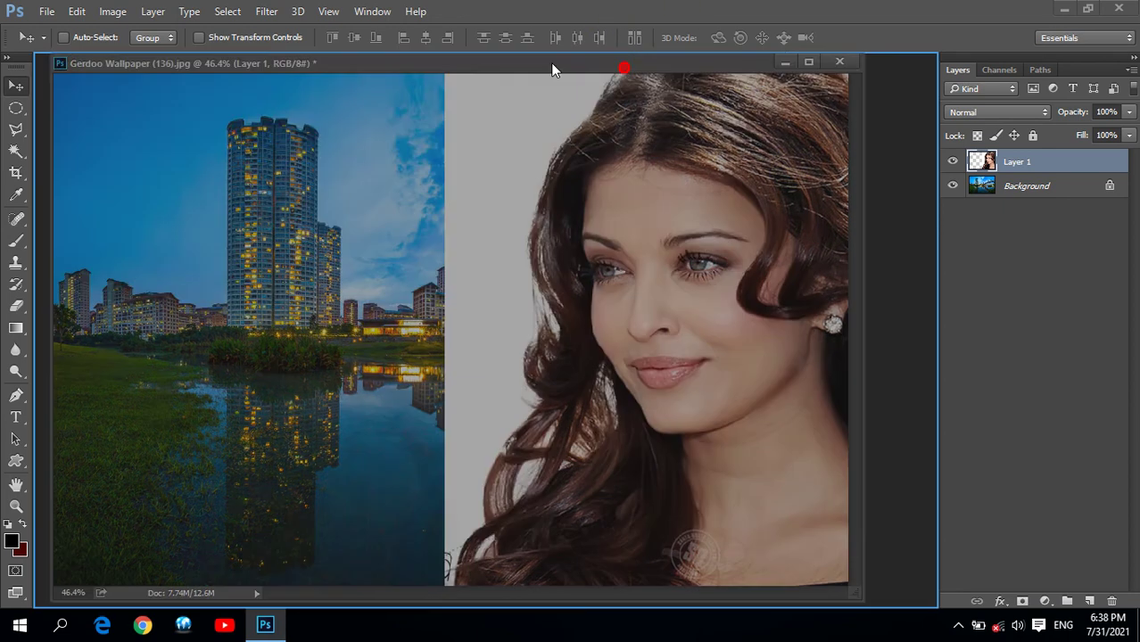
Step: Add a layer mask to Layer 1 and select a soft round brush
click(1022, 602)
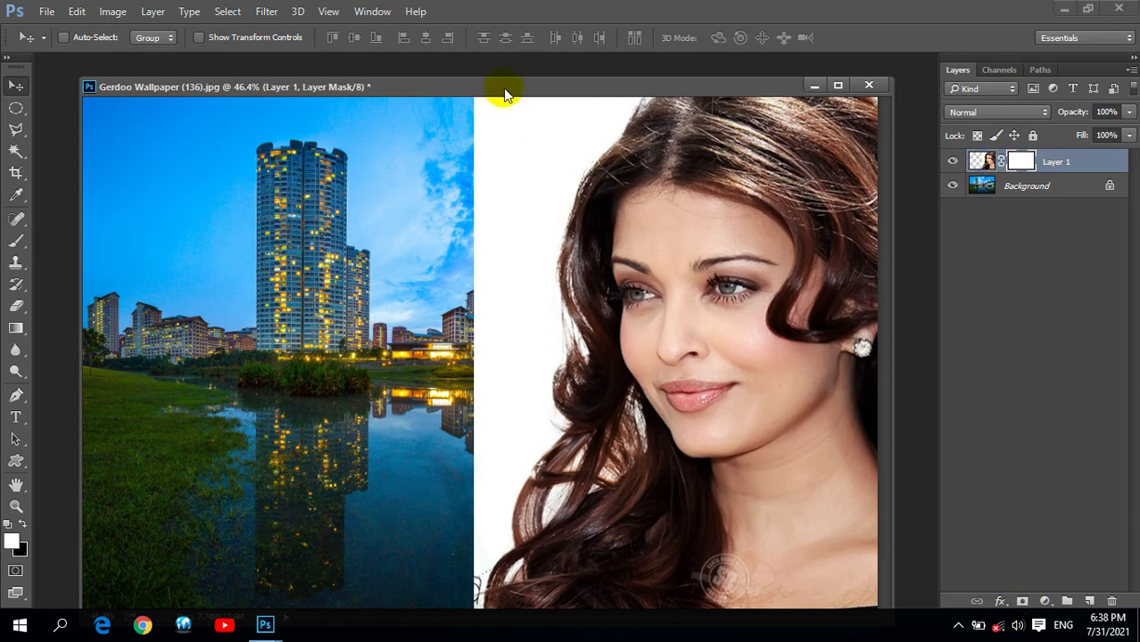
drag(505, 94, 499, 89)
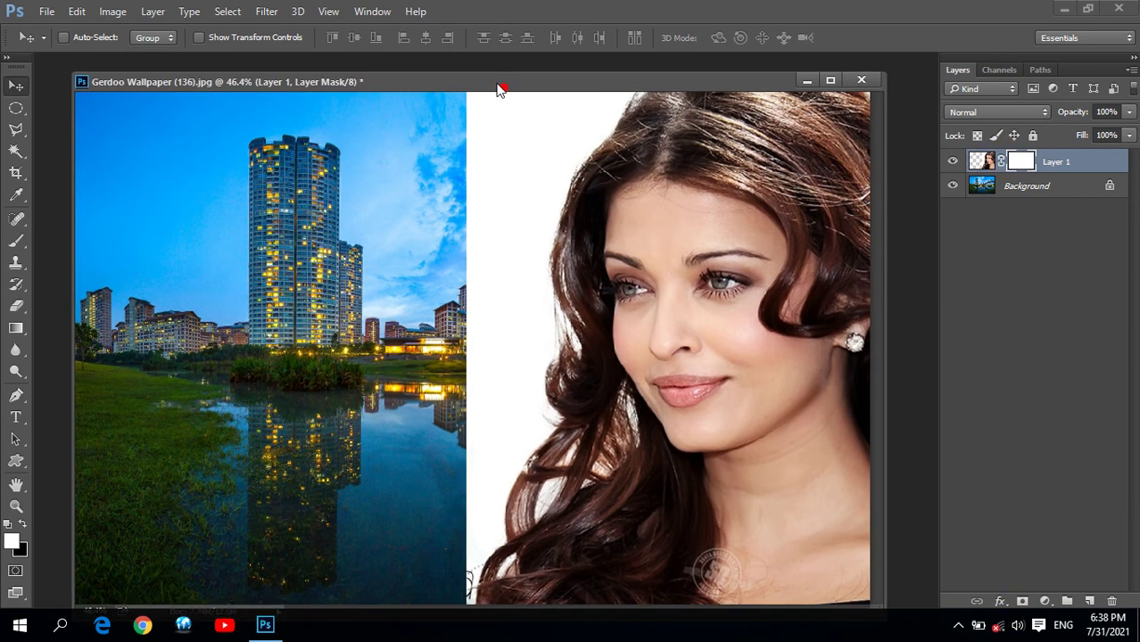
click(18, 221)
click(16, 241)
click(52, 241)
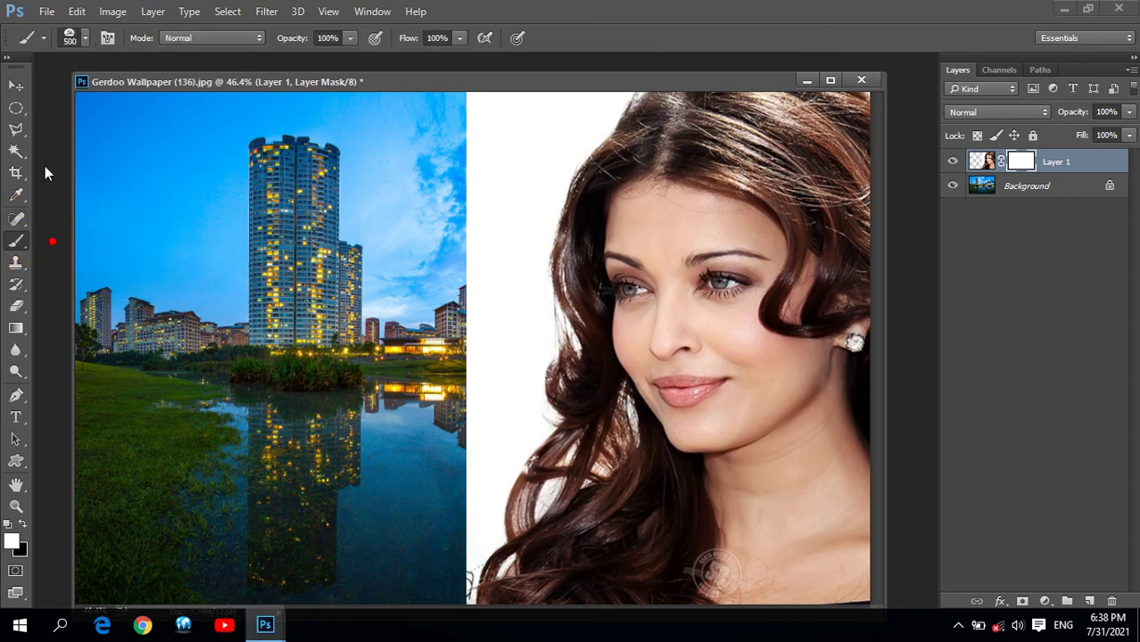
click(85, 38)
drag(205, 283, 205, 244)
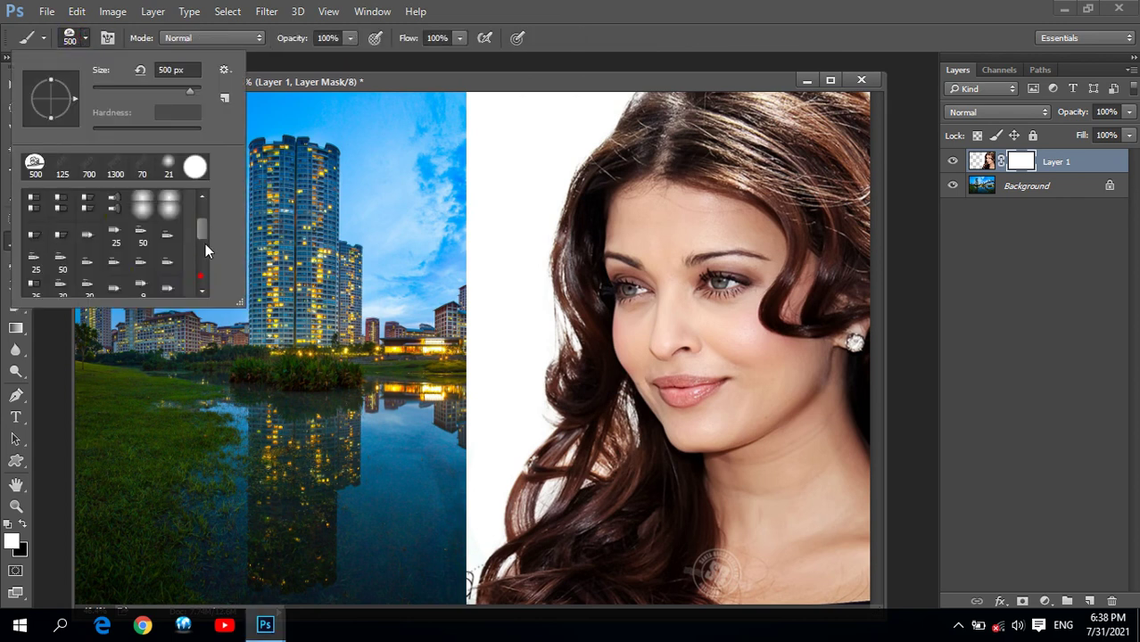
double_click(86, 205)
Step: Set the foreground colour to black 000000 and the background to white
click(22, 541)
click(14, 541)
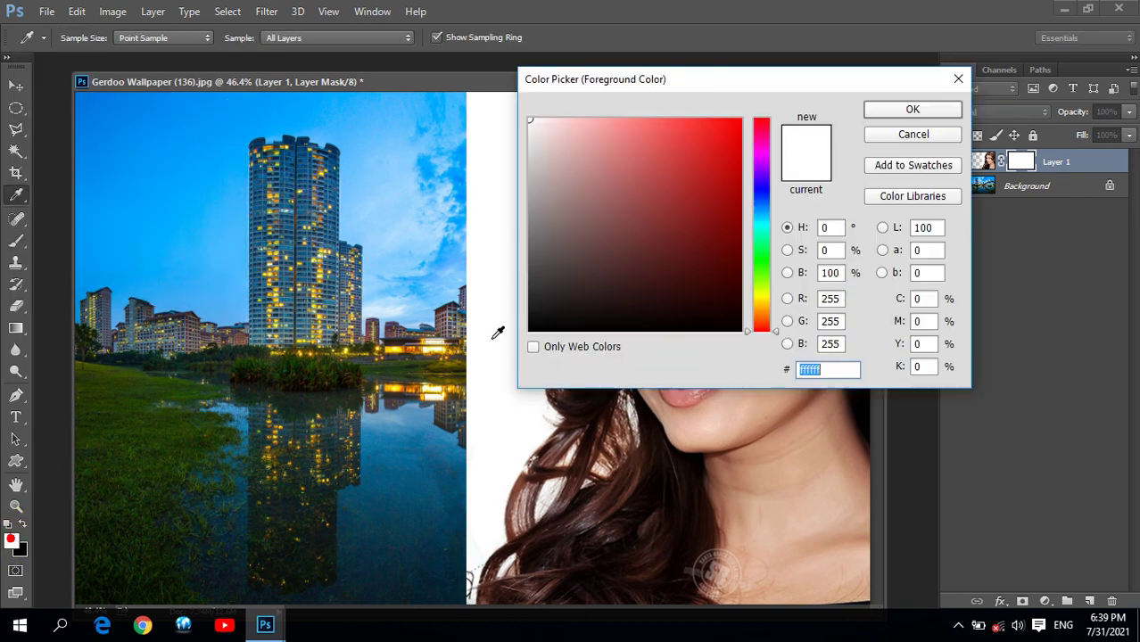
text(000000)
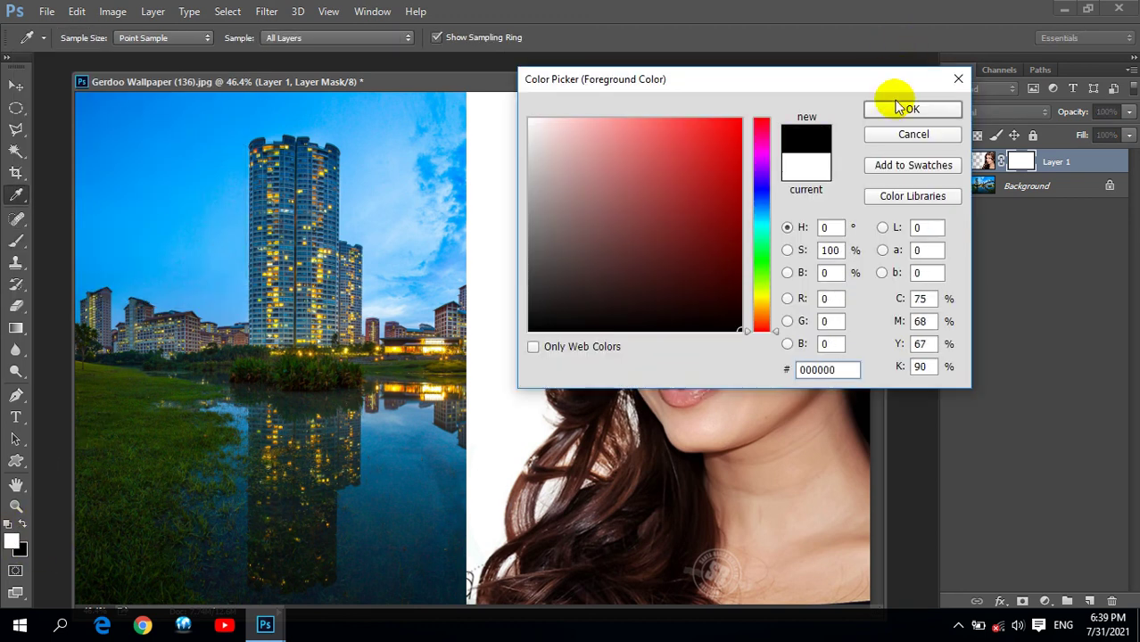
click(895, 109)
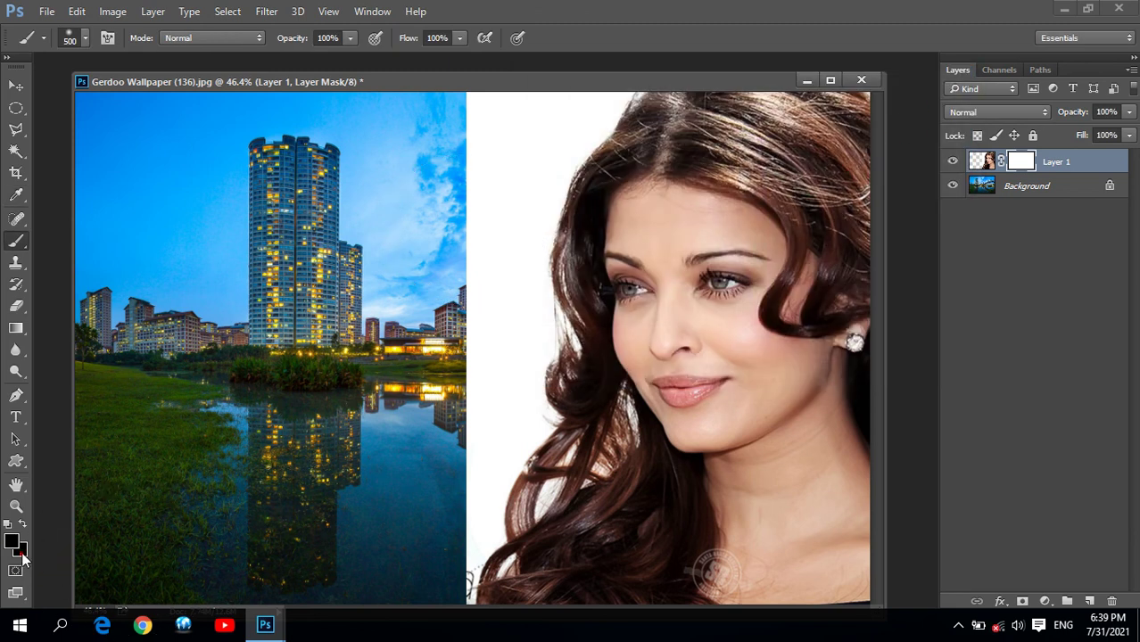
click(19, 548)
drag(579, 183, 530, 119)
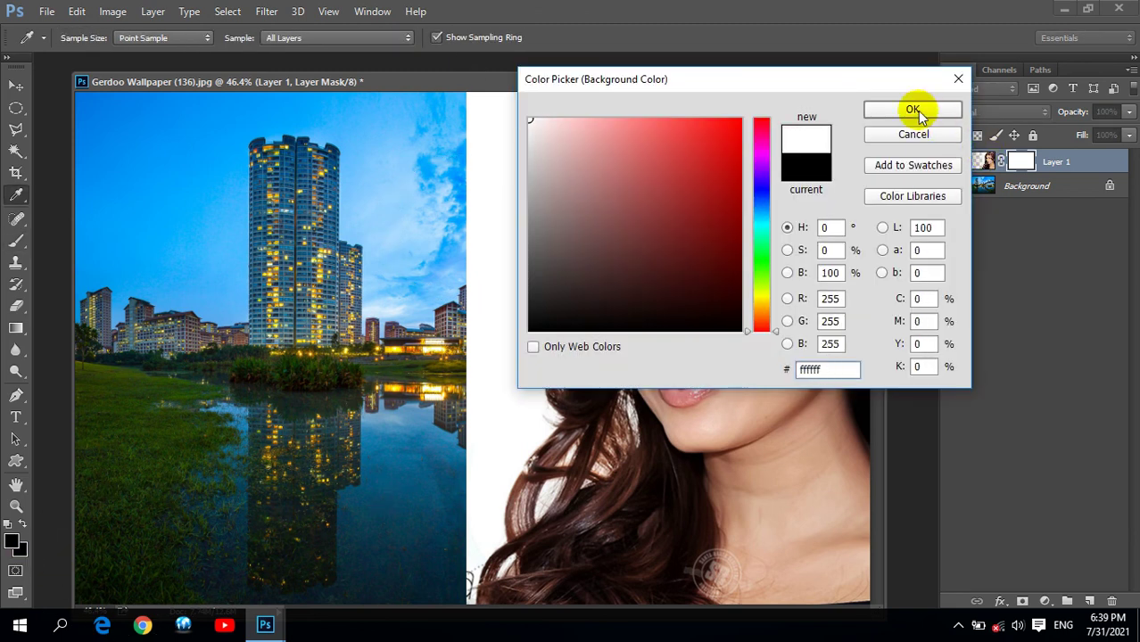
click(919, 114)
Step: Paint the mask at 200 then 125 px, hiding the white background beside the woman
key(bracketleft)
key(bracketleft)
key(bracketleft)
mouse_move(468, 178)
mouse_down()
mouse_move(484, 179)
mouse_move(501, 96)
mouse_move(522, 71)
mouse_move(552, 72)
mouse_move(544, 127)
mouse_move(492, 161)
mouse_move(444, 321)
mouse_move(483, 331)
mouse_move(515, 299)
mouse_up()
mouse_move(491, 408)
mouse_down()
mouse_move(445, 535)
mouse_move(458, 517)
mouse_up()
key(bracketleft)
key(bracketleft)
key(bracketleft)
mouse_move(469, 469)
mouse_down()
mouse_move(517, 412)
mouse_move(527, 263)
mouse_move(629, 36)
mouse_up()
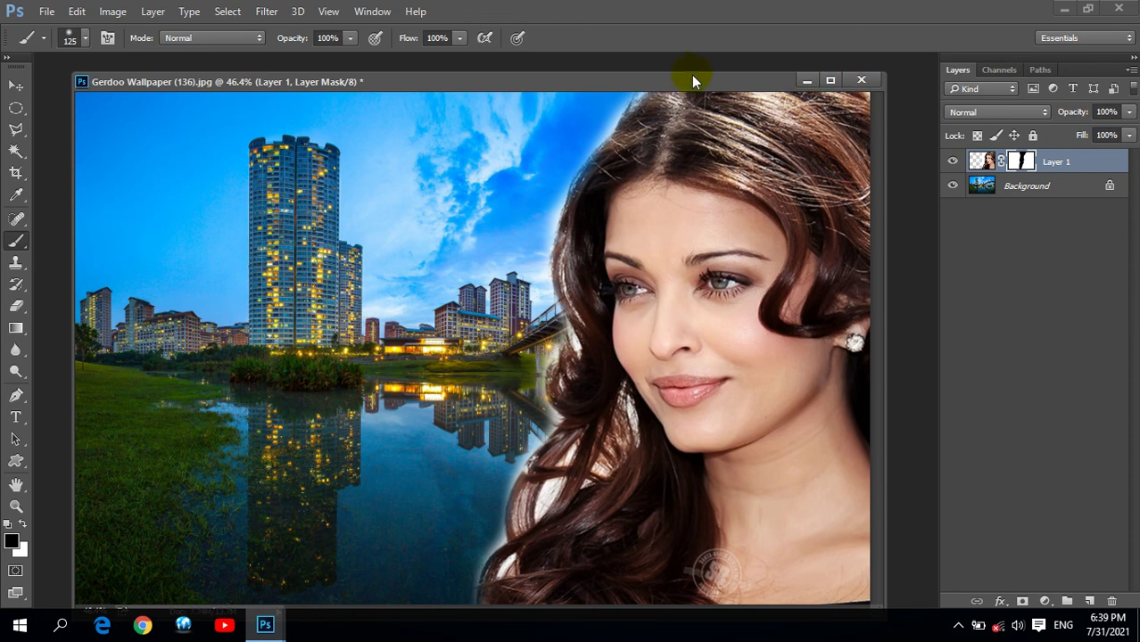
Step: Paint black on the mask to hide more background around the portrait
drag(692, 79, 719, 74)
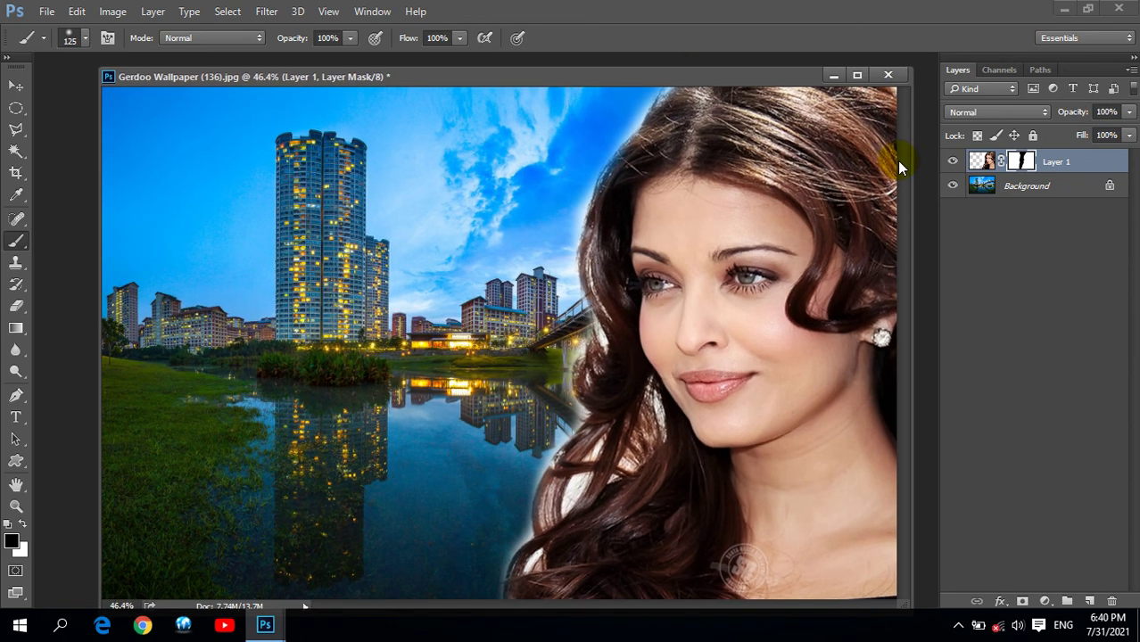
click(548, 198)
click(616, 121)
click(566, 209)
click(616, 125)
click(584, 207)
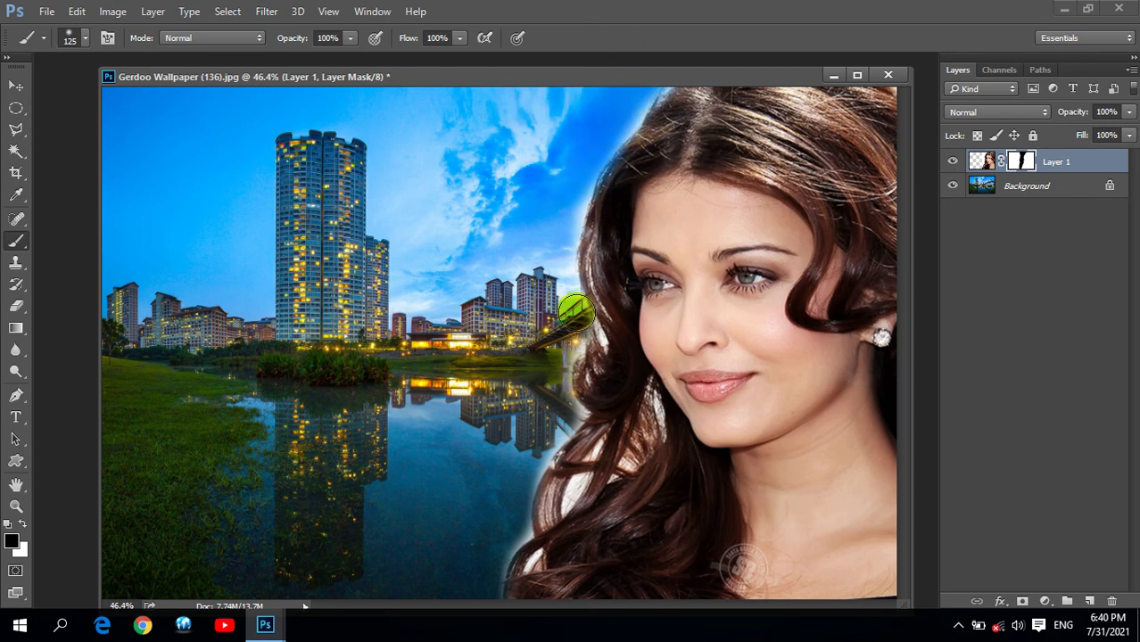
drag(536, 311, 502, 526)
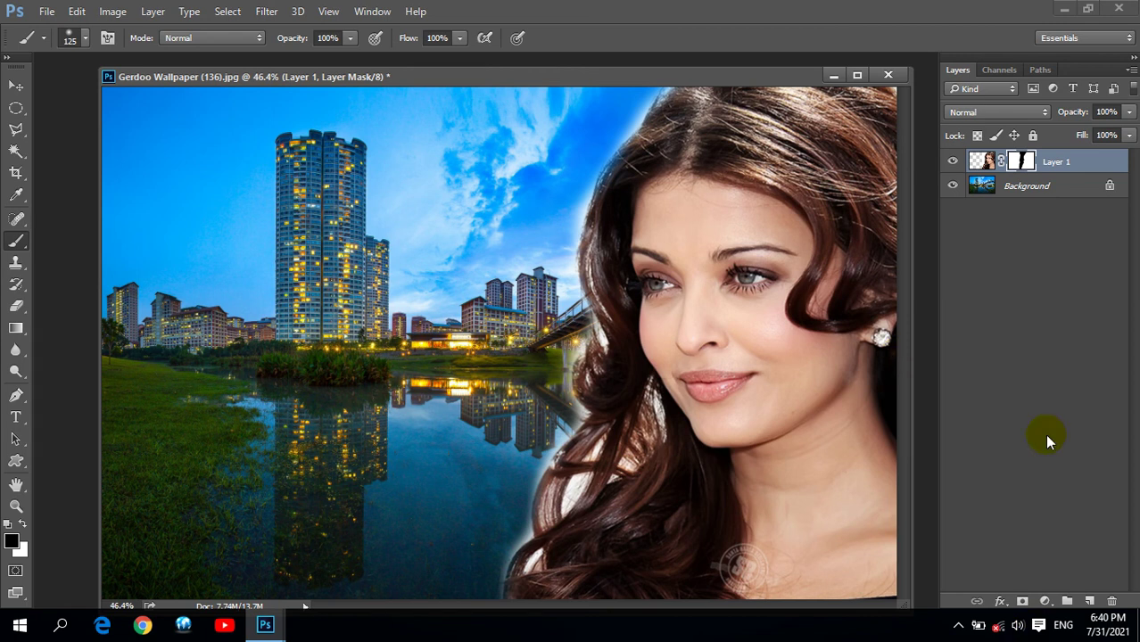
Step: Reveal more of the bridge by the hair edge, then slide Layer 1 left over the city
mouse_move(622, 337)
mouse_down()
mouse_move(484, 271)
mouse_move(502, 269)
mouse_up()
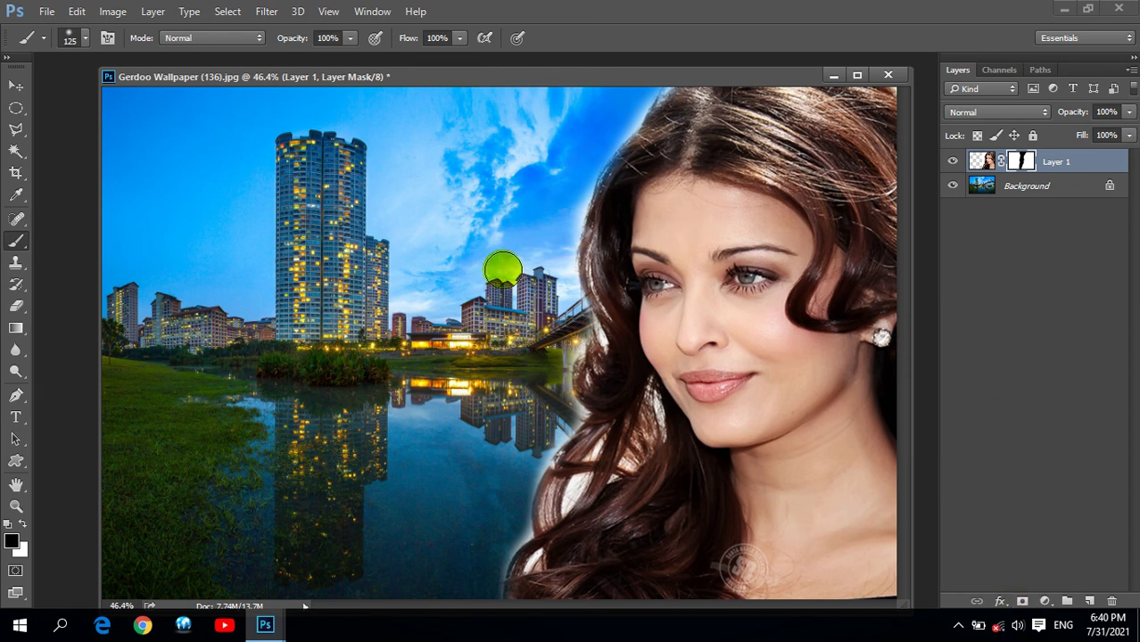
drag(502, 269, 420, 84)
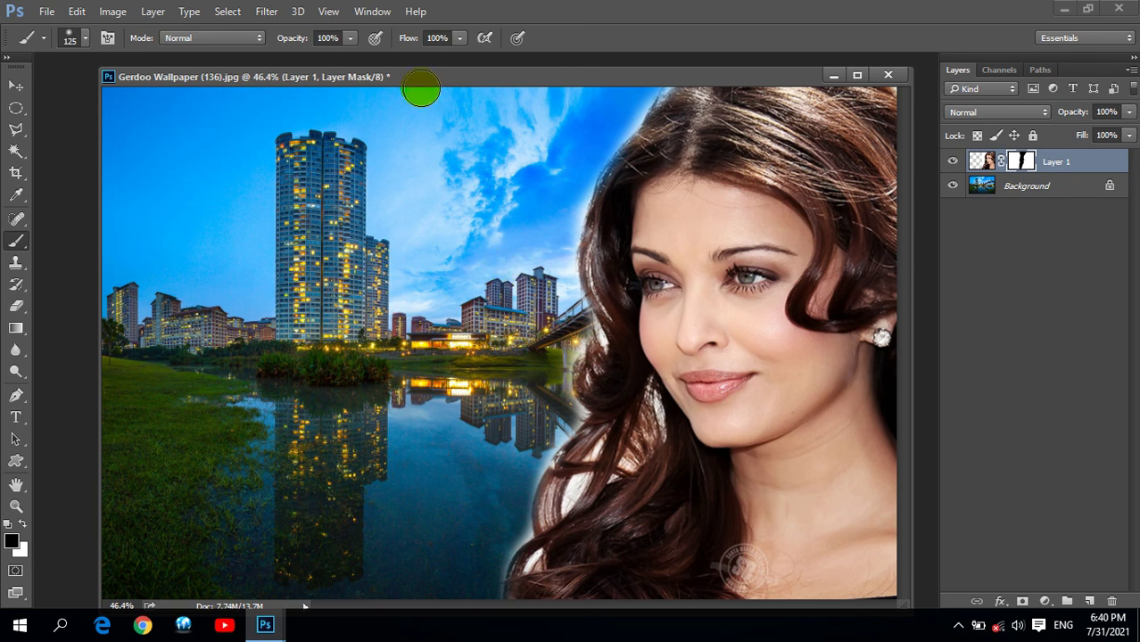
drag(597, 127, 561, 495)
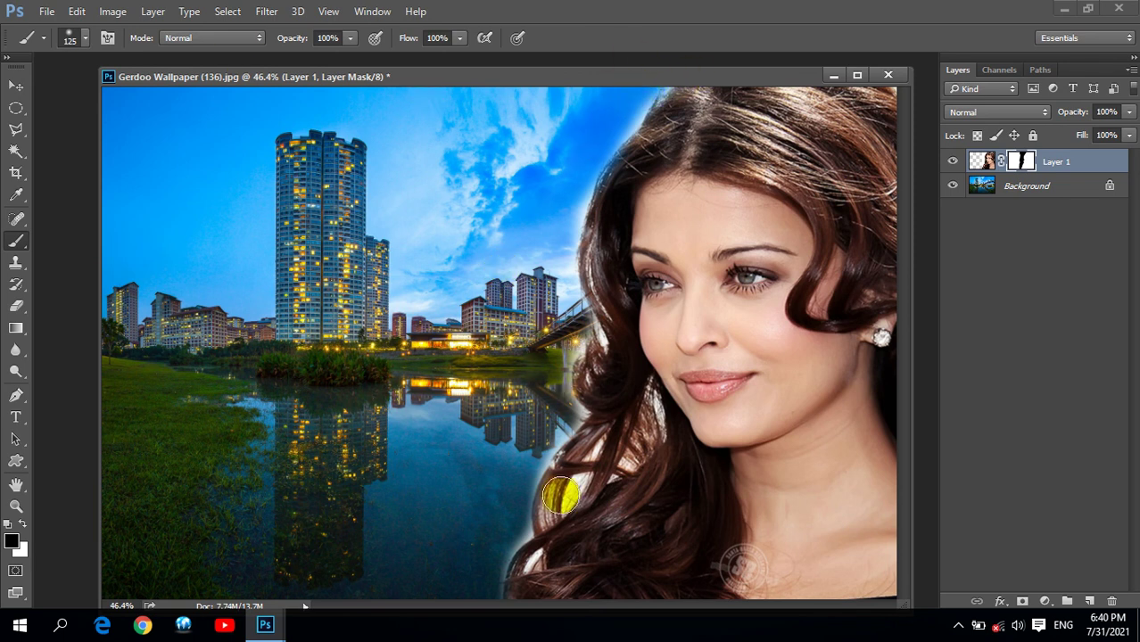
drag(454, 131, 443, 131)
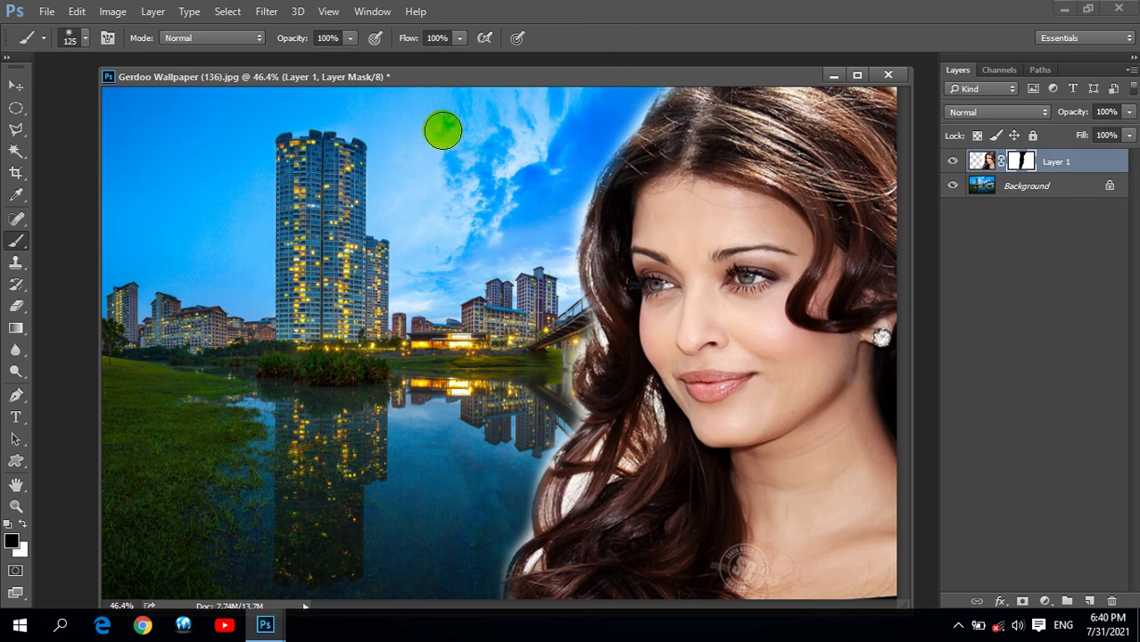
drag(442, 131, 585, 234)
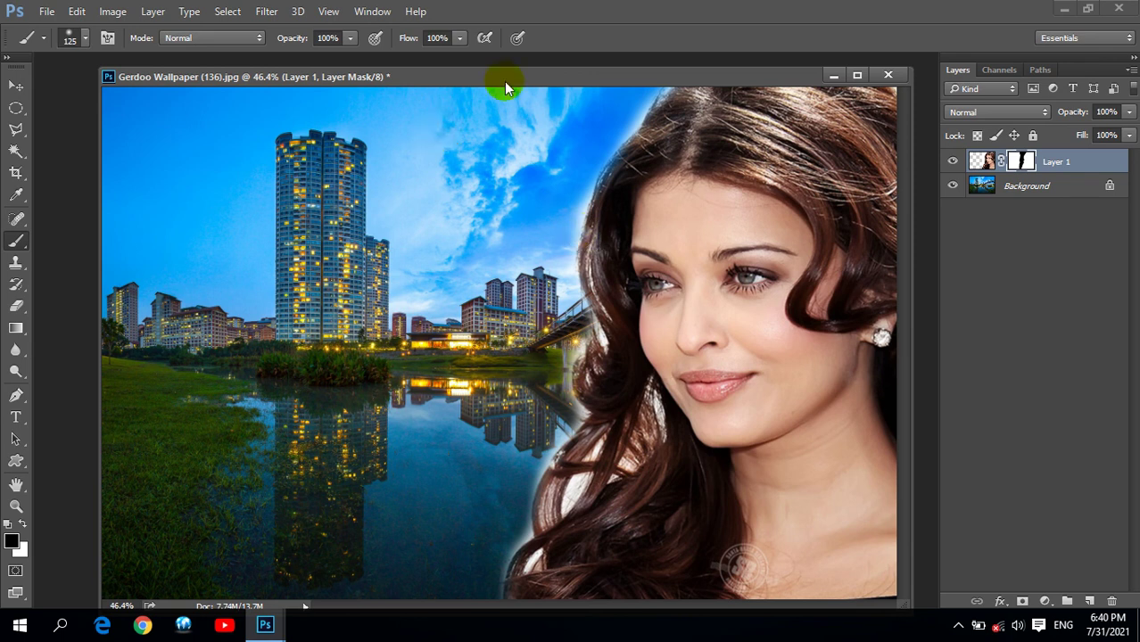
click(15, 85)
mouse_move(698, 262)
mouse_down()
mouse_move(327, 239)
mouse_move(651, 227)
mouse_move(536, 251)
mouse_move(622, 252)
mouse_move(632, 242)
mouse_up()
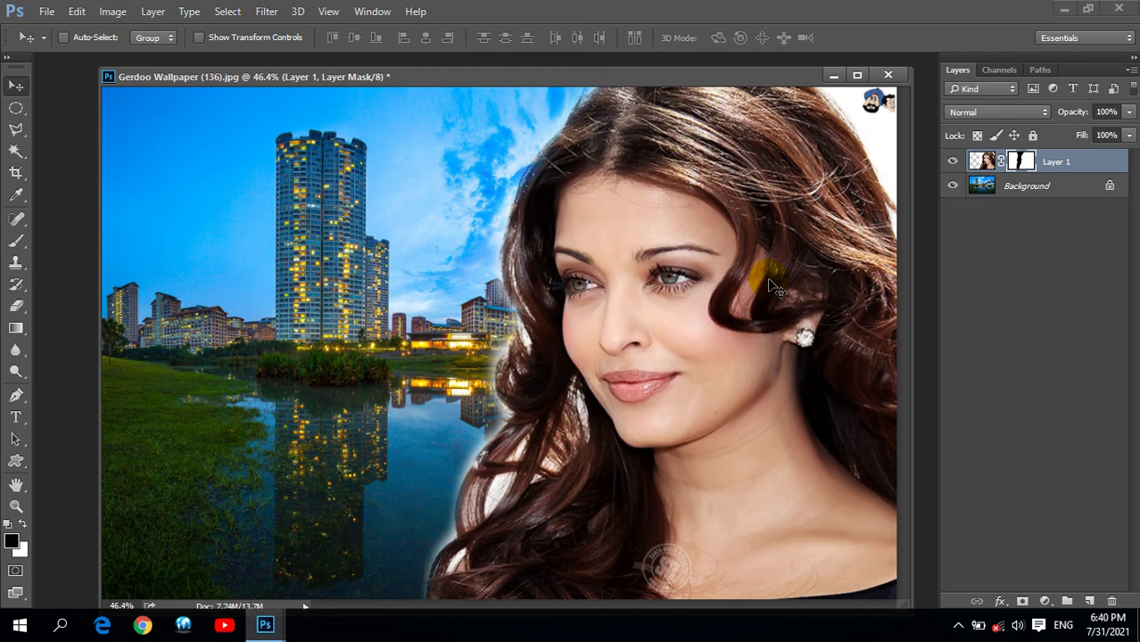
Step: Undo the portrait's move and mask, then History Brush (size 125) the sky back over the white area
key(ctrl+alt+z)
key(ctrl+alt+z)
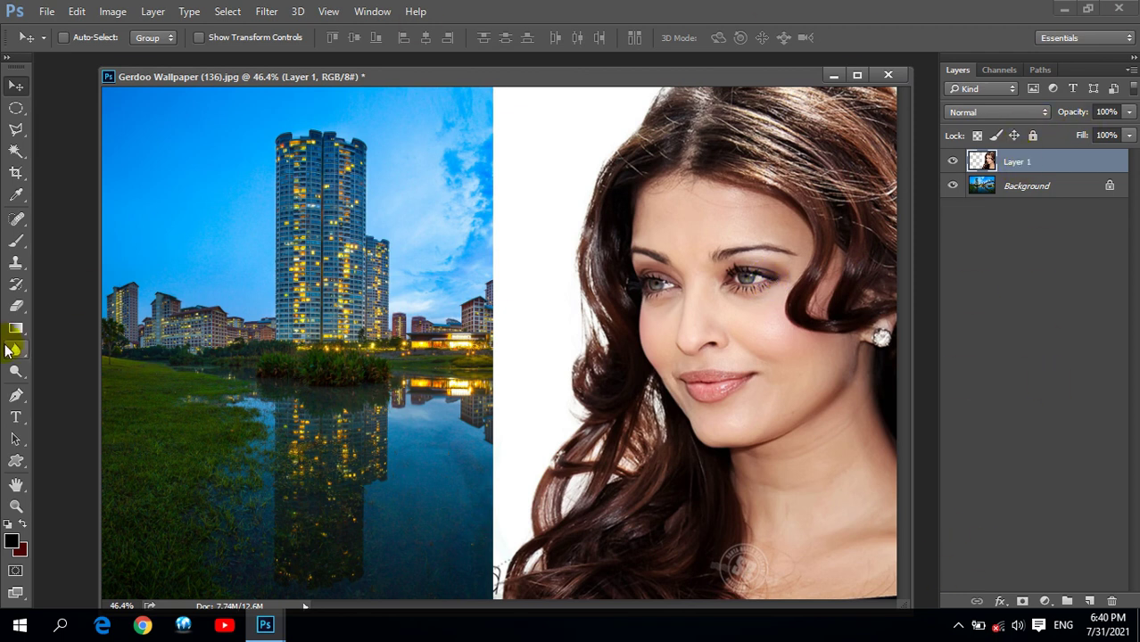
click(22, 283)
click(71, 281)
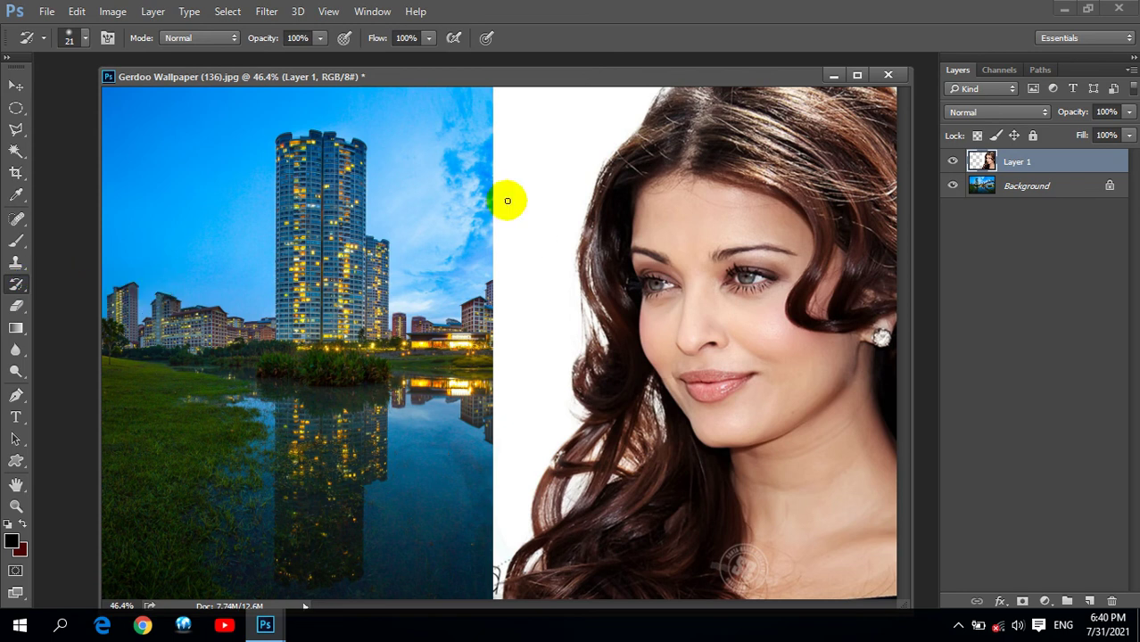
key(bracketright)
key(bracketright)
key(bracketright)
key(bracketright)
key(bracketright)
key(bracketright)
mouse_move(517, 203)
mouse_down()
mouse_move(600, 94)
mouse_move(507, 194)
mouse_move(533, 275)
mouse_move(484, 451)
mouse_move(507, 412)
mouse_move(485, 580)
mouse_move(466, 517)
mouse_move(500, 460)
mouse_move(528, 359)
mouse_move(529, 254)
mouse_move(552, 178)
mouse_move(623, 63)
mouse_move(541, 190)
mouse_move(558, 286)
mouse_move(526, 424)
mouse_move(492, 477)
mouse_move(494, 523)
mouse_move(549, 419)
mouse_move(510, 438)
mouse_move(517, 446)
mouse_up()
Step: Reposition the portrait layer left, then right and down, and close Photoshop without saving
click(16, 85)
mouse_move(748, 236)
mouse_down()
mouse_move(331, 242)
mouse_move(789, 224)
mouse_move(576, 256)
mouse_move(588, 282)
mouse_move(546, 262)
mouse_move(754, 262)
mouse_move(657, 223)
mouse_move(729, 304)
mouse_up()
mouse_move(730, 382)
mouse_down()
mouse_move(612, 322)
mouse_move(689, 306)
mouse_move(764, 319)
mouse_move(810, 304)
mouse_up()
click(568, 280)
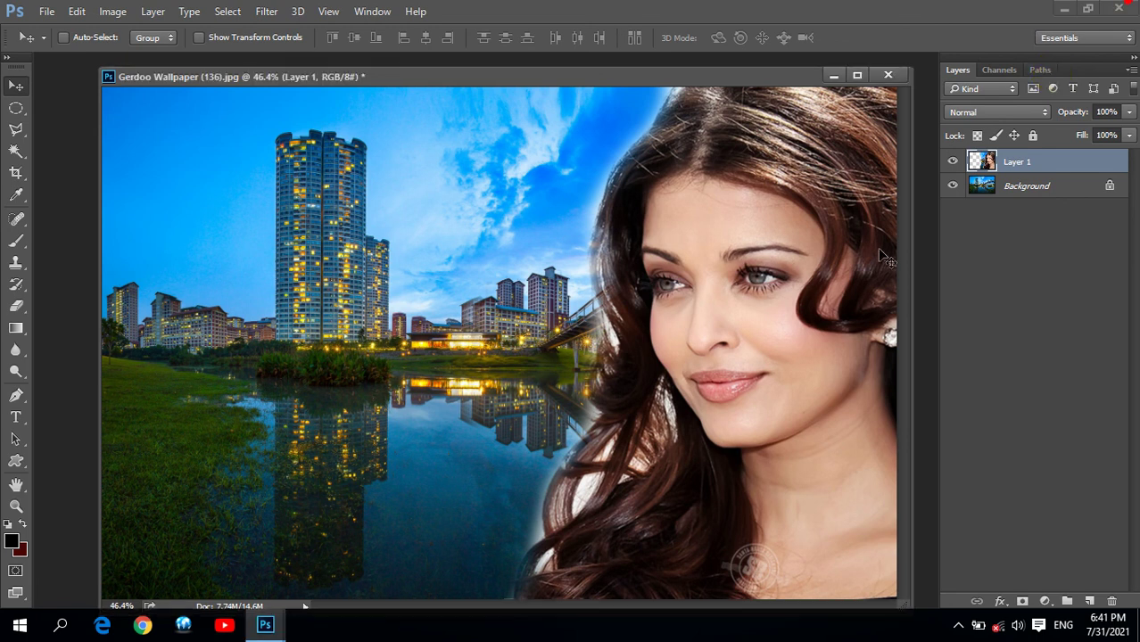
click(1118, 8)
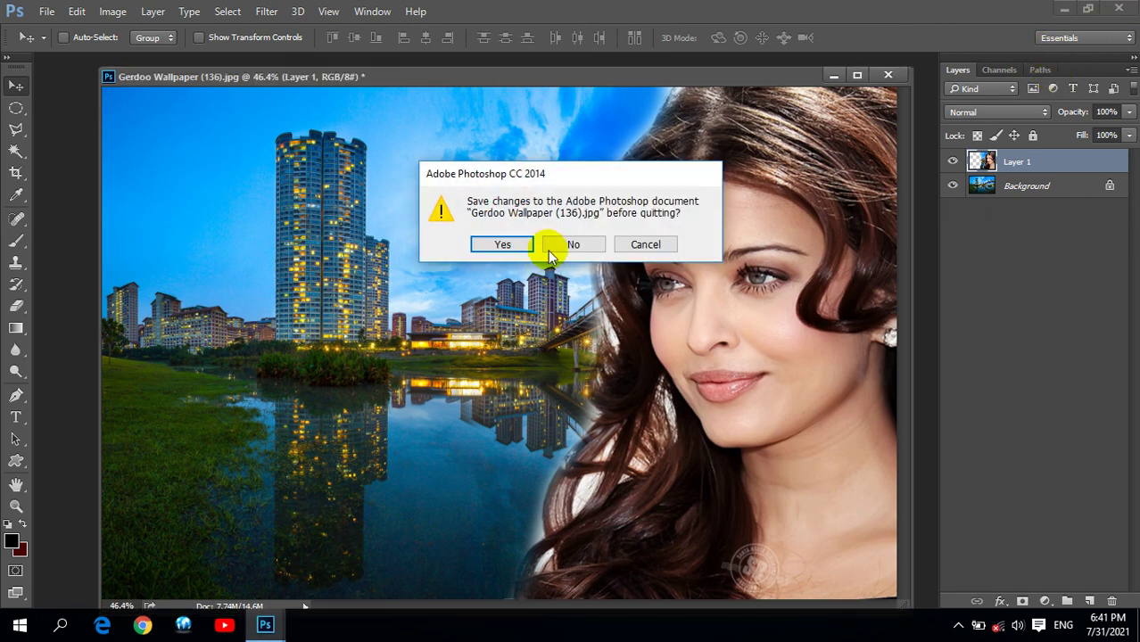